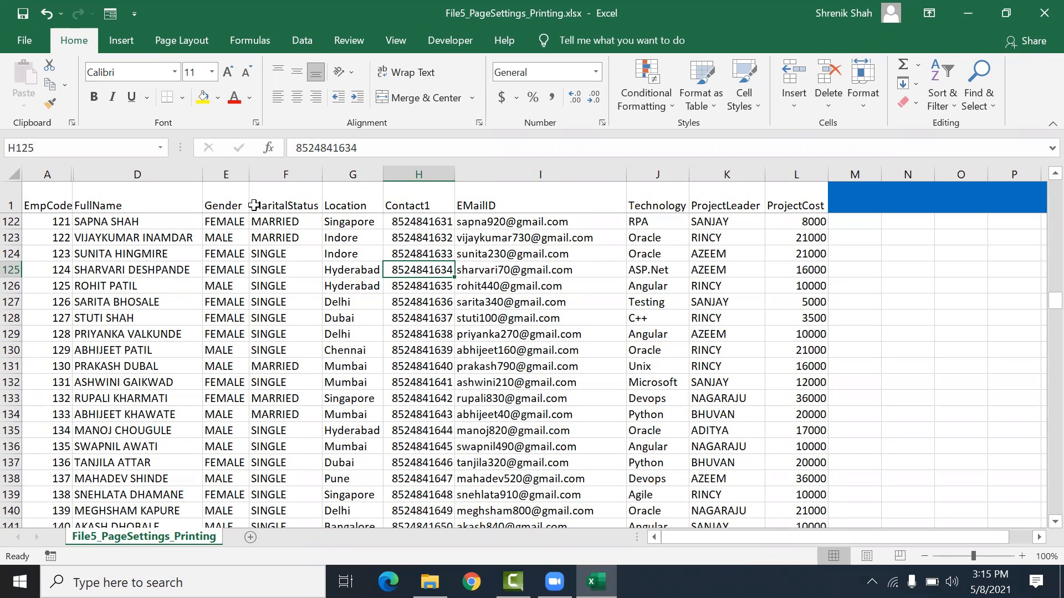
# Step: Open the page margin presets to review them, closing the list without choosing one
pyautogui.click(207, 39)
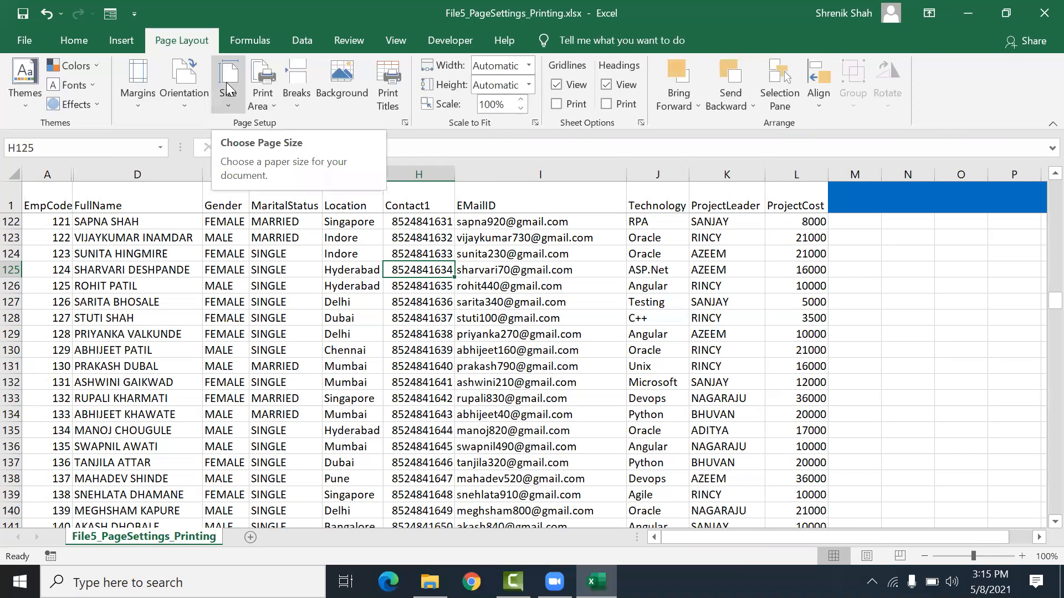
pyautogui.click(150, 96)
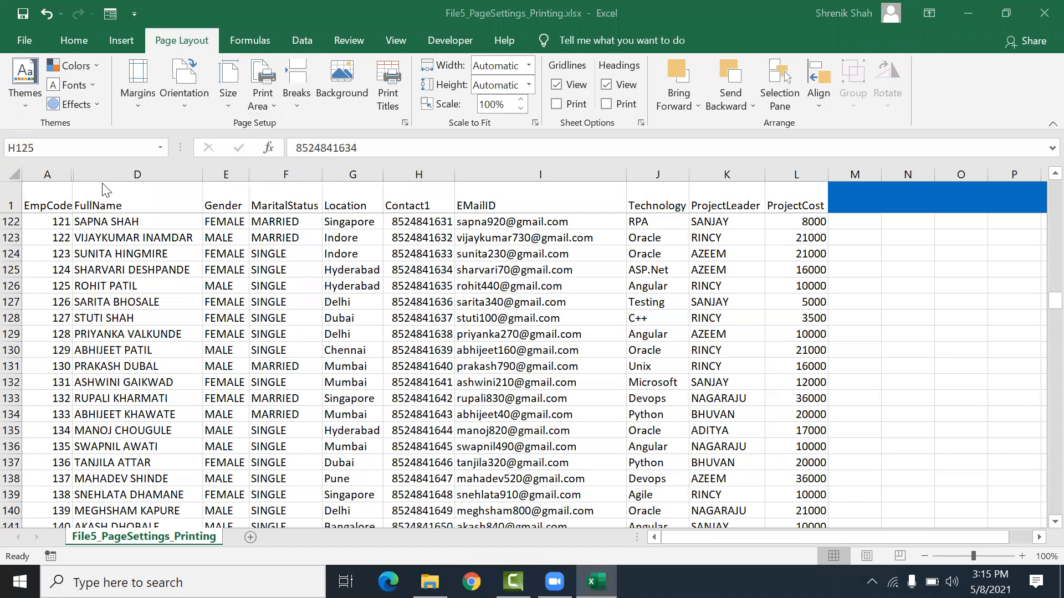
pyautogui.click(139, 102)
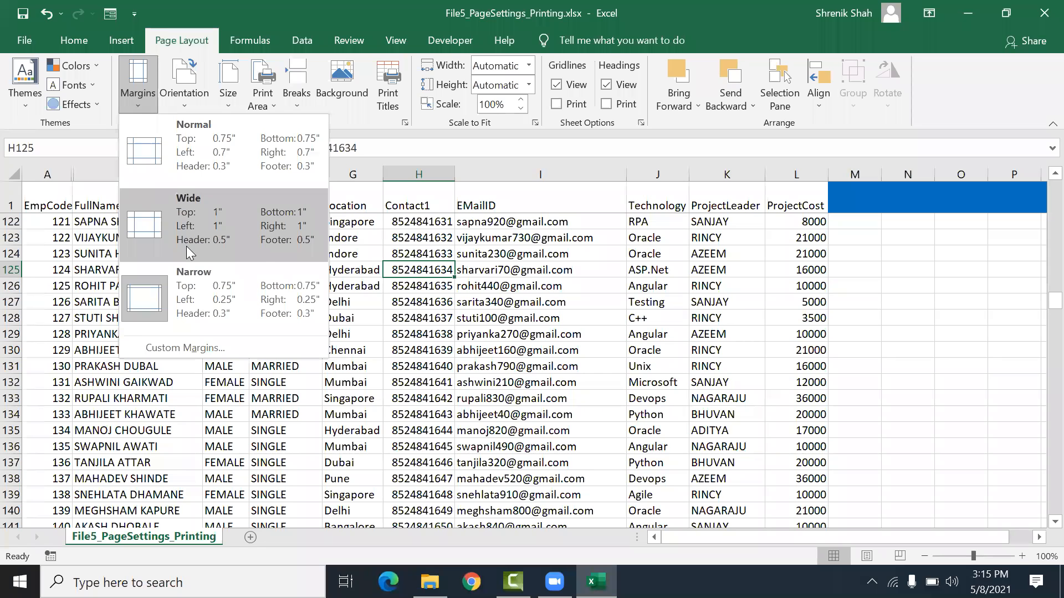
pyautogui.click(420, 240)
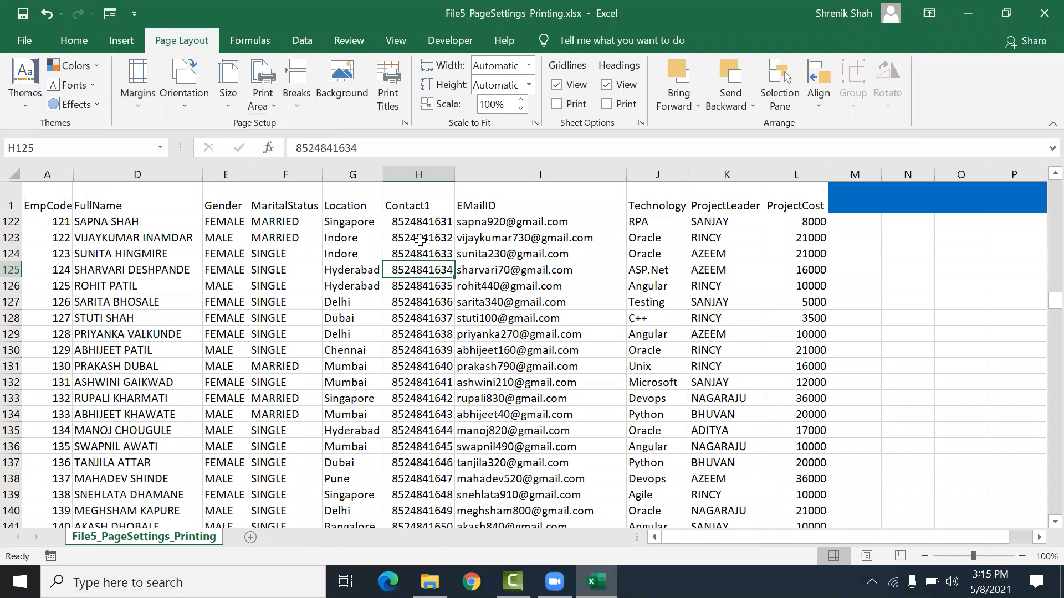
# Step: Switch to Paint by launching mspaint from the Run dialog
pyautogui.press('super+r')
pyautogui.write('mspaint')
pyautogui.press('Return')
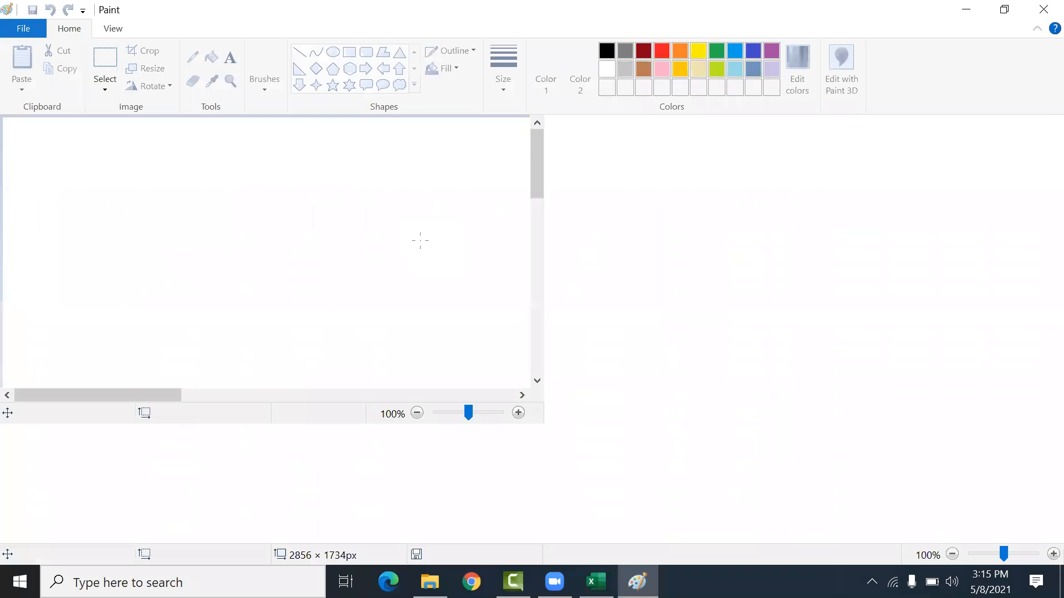
# Step: Draw a rectangle about 322 × 418 px with a thicker outline and shift it slightly left
pyautogui.click(349, 52)
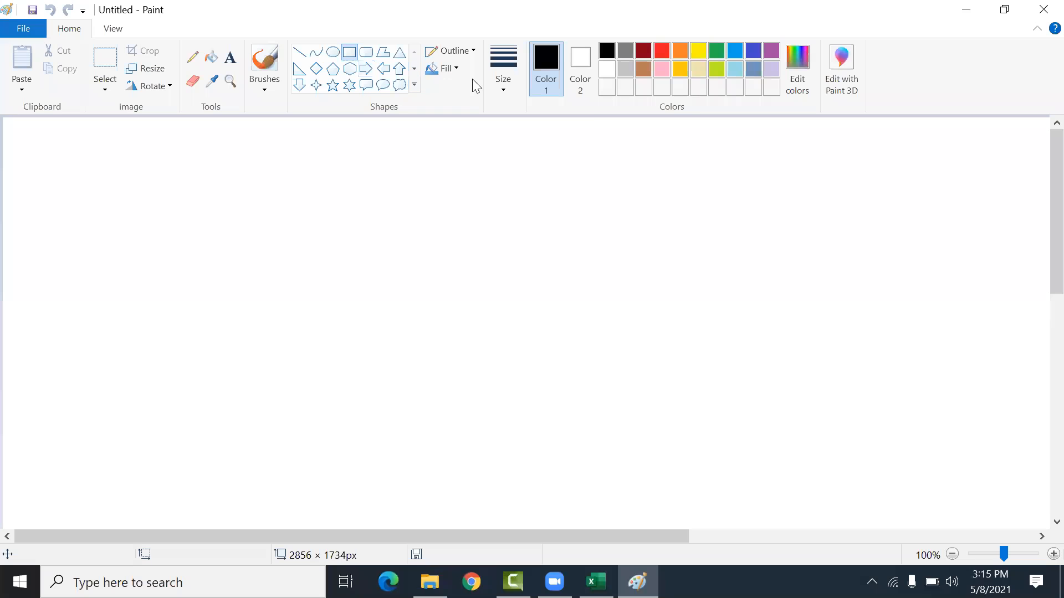
pyautogui.click(492, 83)
pyautogui.click(503, 133)
pyautogui.click(503, 85)
pyautogui.click(498, 159)
pyautogui.moveTo(220, 202)
pyautogui.mouseDown()
pyautogui.moveTo(319, 403)
pyautogui.moveTo(373, 435)
pyautogui.moveTo(397, 432)
pyautogui.mouseUp()
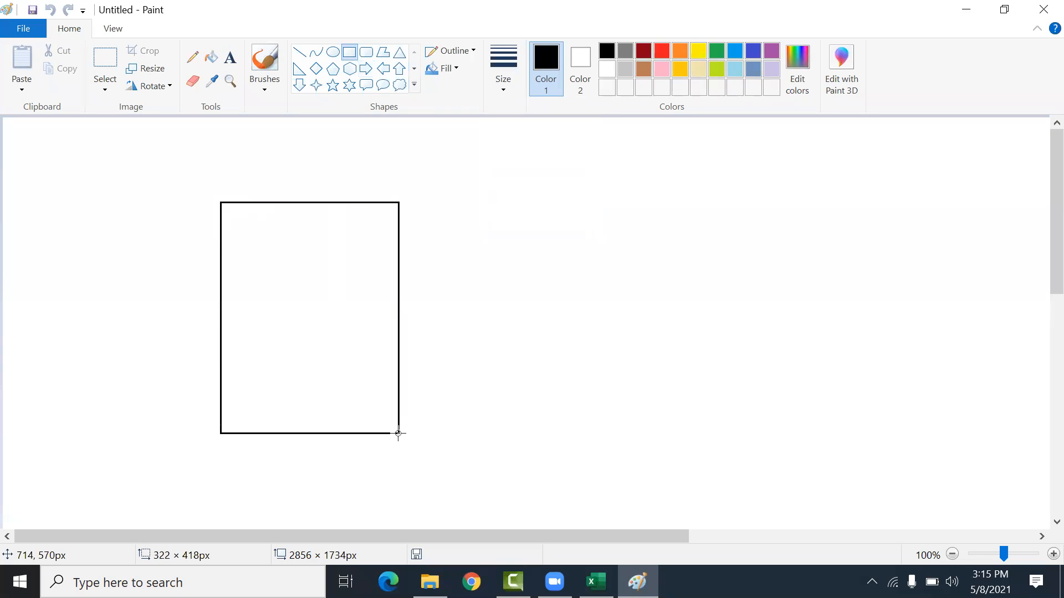
pyautogui.moveTo(335, 252); pyautogui.dragTo(260, 260)
pyautogui.click(394, 197)
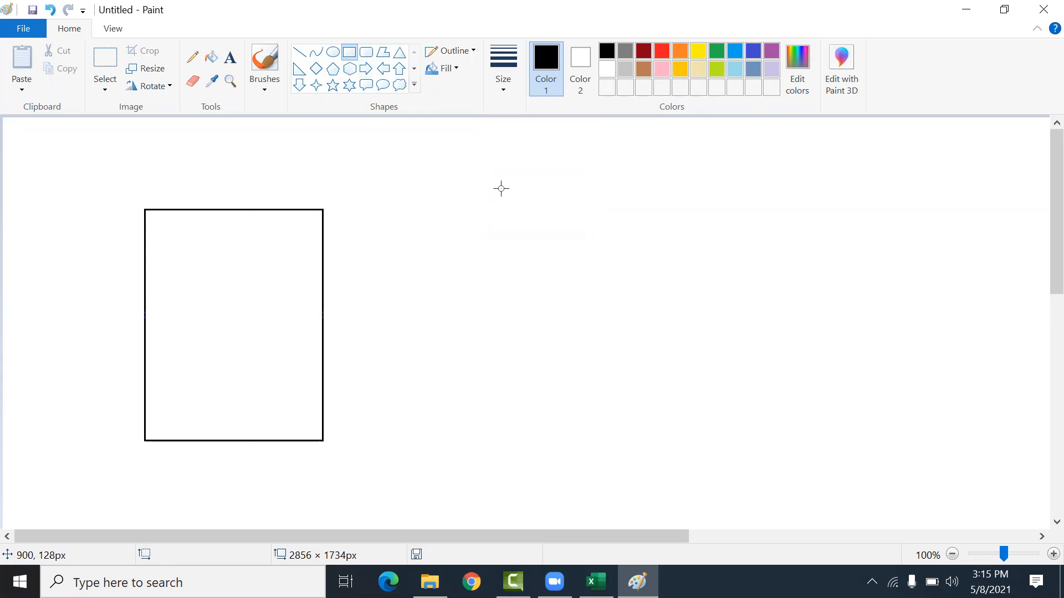
# Step: Label the rectangle's width as 8.67" above it and its height as 11.27" beside it
pyautogui.click(230, 57)
pyautogui.moveTo(143, 193); pyautogui.dragTo(490, 282)
pyautogui.write('8.67"')
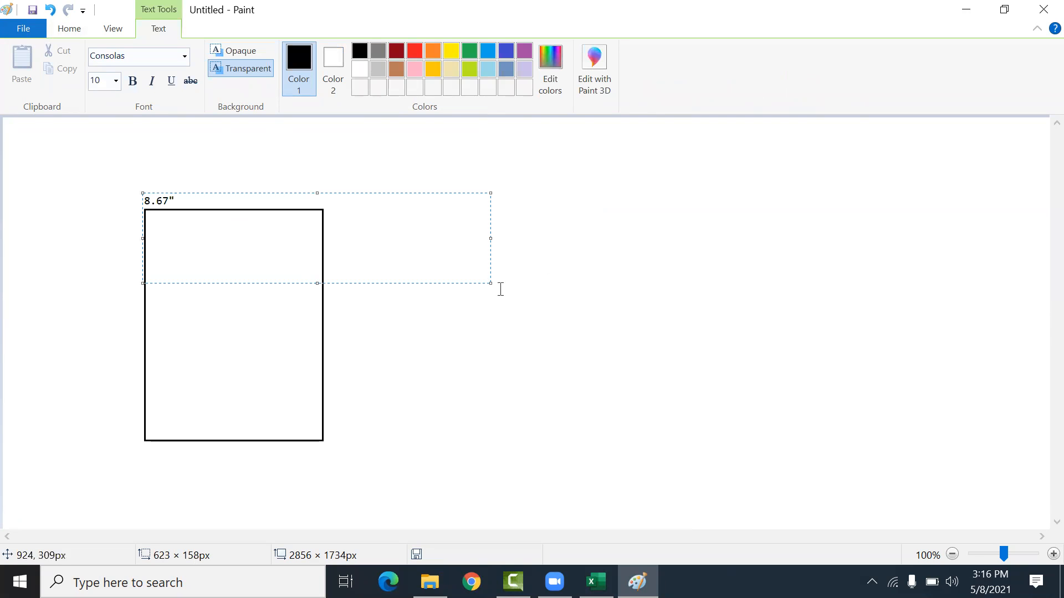
pyautogui.click(280, 406)
pyautogui.moveTo(329, 325); pyautogui.dragTo(520, 483)
pyautogui.write('11.27"')
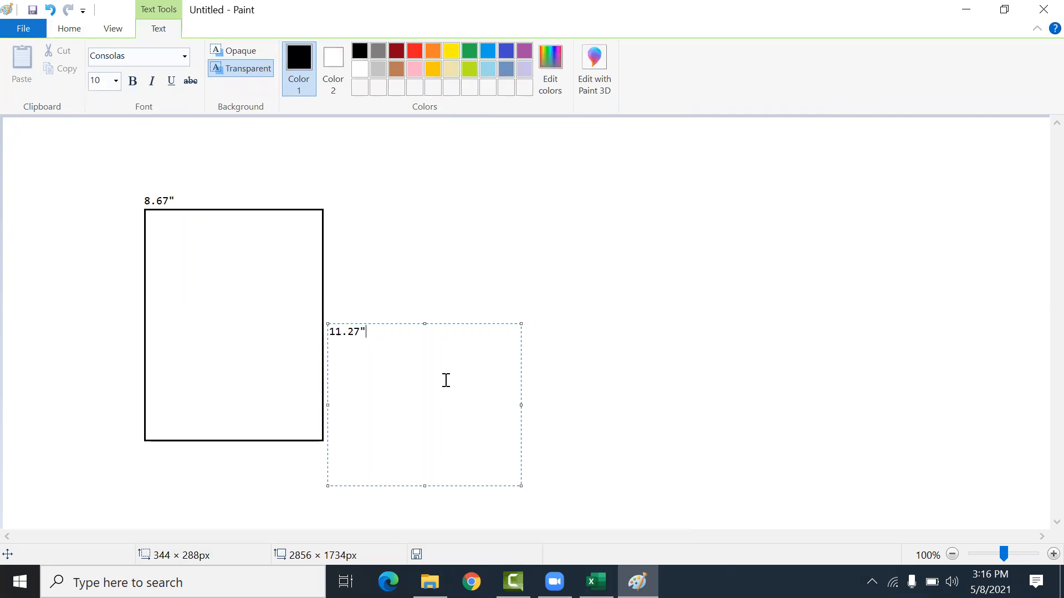
pyautogui.click(430, 297)
# Step: Write "A4 Size" inside the middle of the rectangle
pyautogui.moveTo(180, 270); pyautogui.dragTo(244, 333)
pyautogui.moveTo(345, 417); pyautogui.dragTo(363, 436)
pyautogui.write('A4 Size')
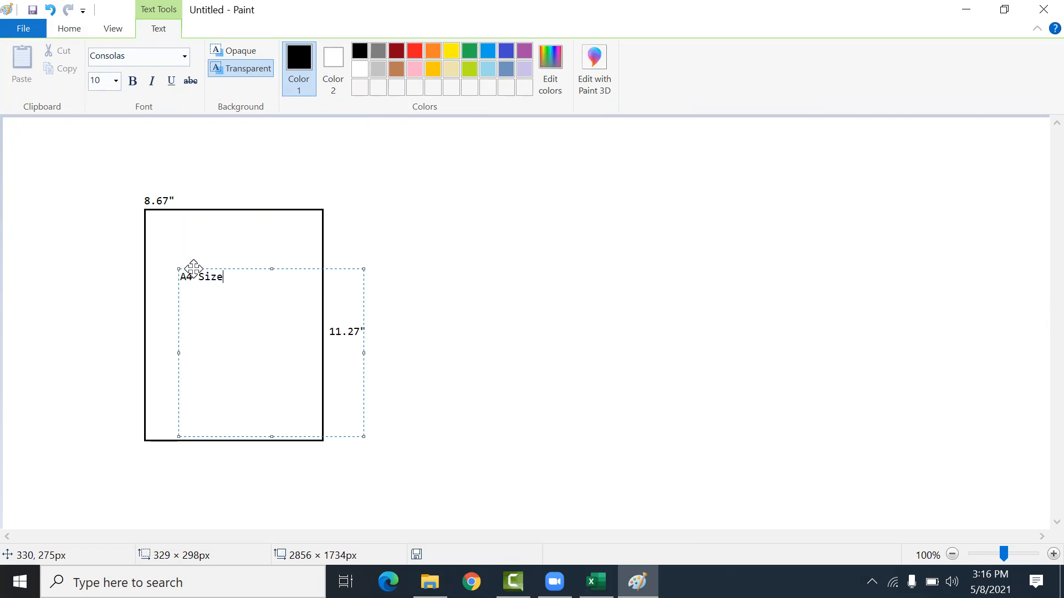
pyautogui.moveTo(201, 266); pyautogui.dragTo(225, 296)
pyautogui.click(243, 231)
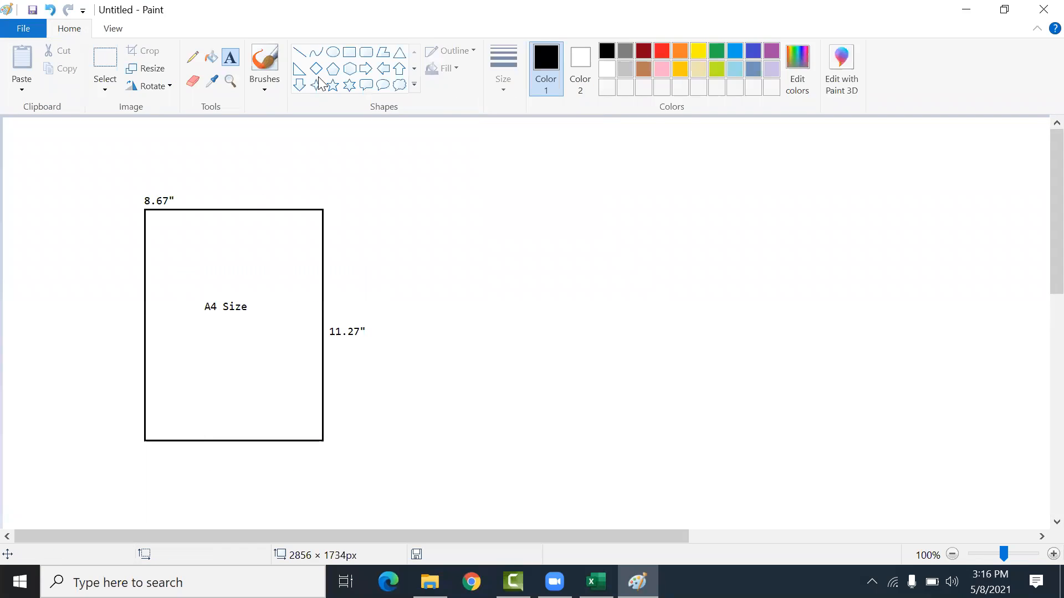
# Step: Choose a red line tool and compare with the workbook's Normal margin preset values before returning to Paint
pyautogui.click(299, 53)
pyautogui.click(662, 51)
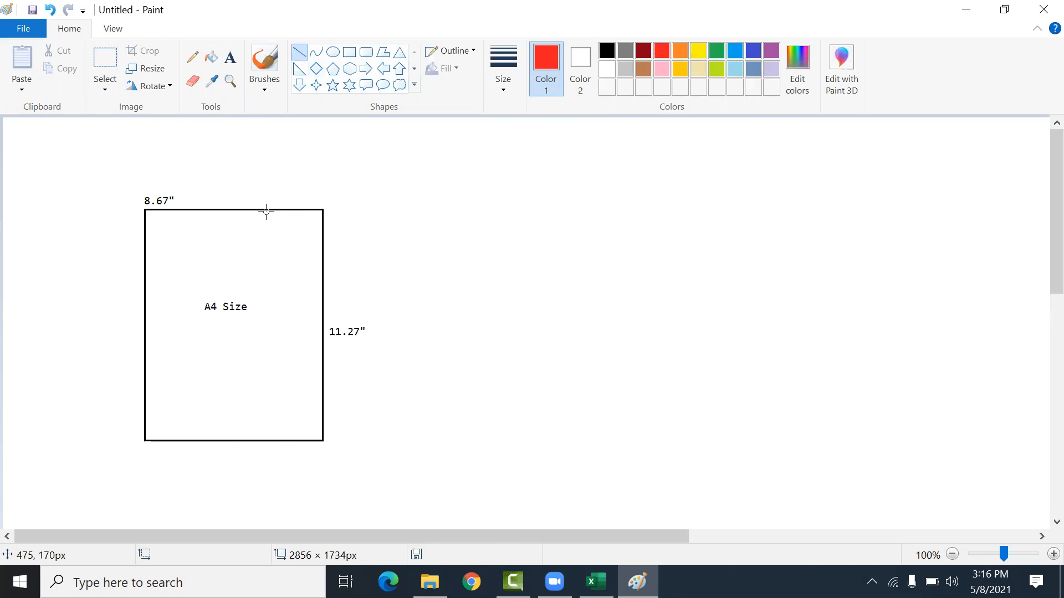
pyautogui.hotkey('alt', 'Tab')
pyautogui.click(137, 83)
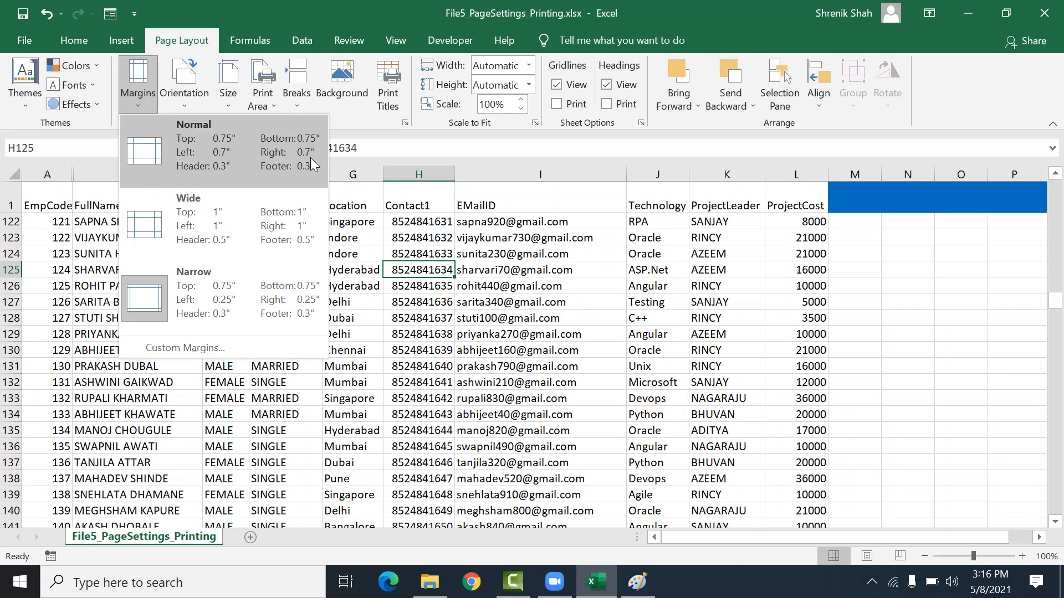
pyautogui.click(637, 581)
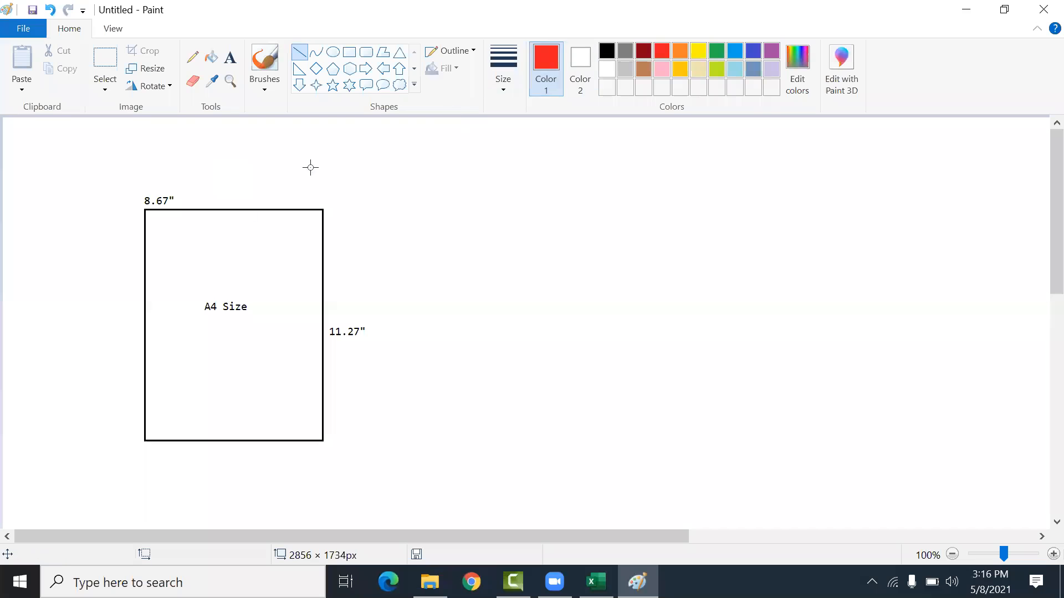
# Step: Draw four red lines just inside the rectangle's edges to mark the page margins
pyautogui.moveTo(162, 191); pyautogui.dragTo(163, 327)
pyautogui.moveTo(173, 380); pyautogui.dragTo(173, 476)
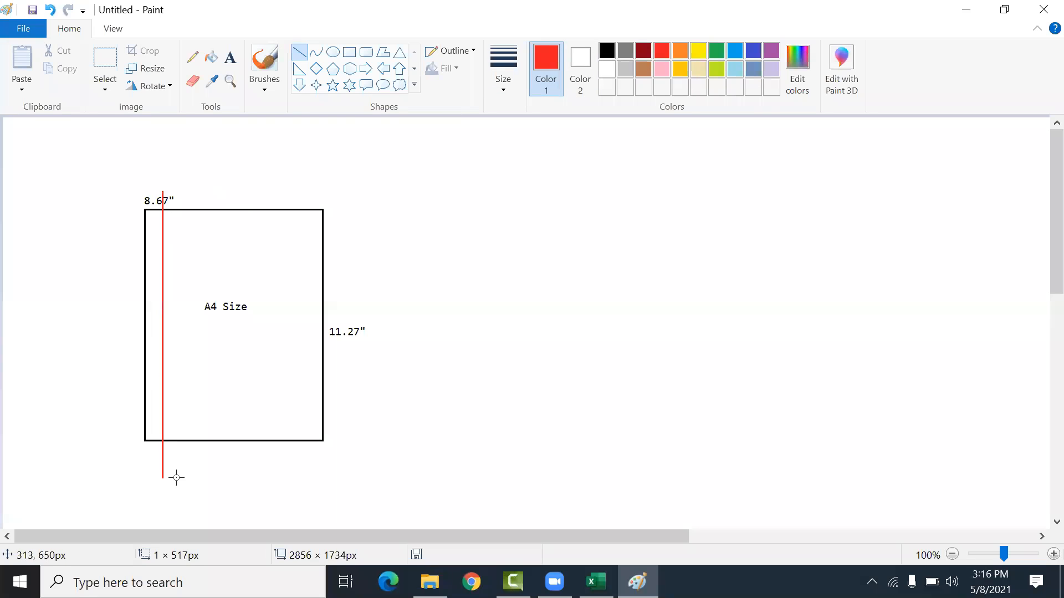
pyautogui.moveTo(309, 193); pyautogui.dragTo(309, 455)
pyautogui.moveTo(129, 231); pyautogui.dragTo(362, 231)
pyautogui.moveTo(285, 231); pyautogui.dragTo(287, 223)
pyautogui.click(469, 273)
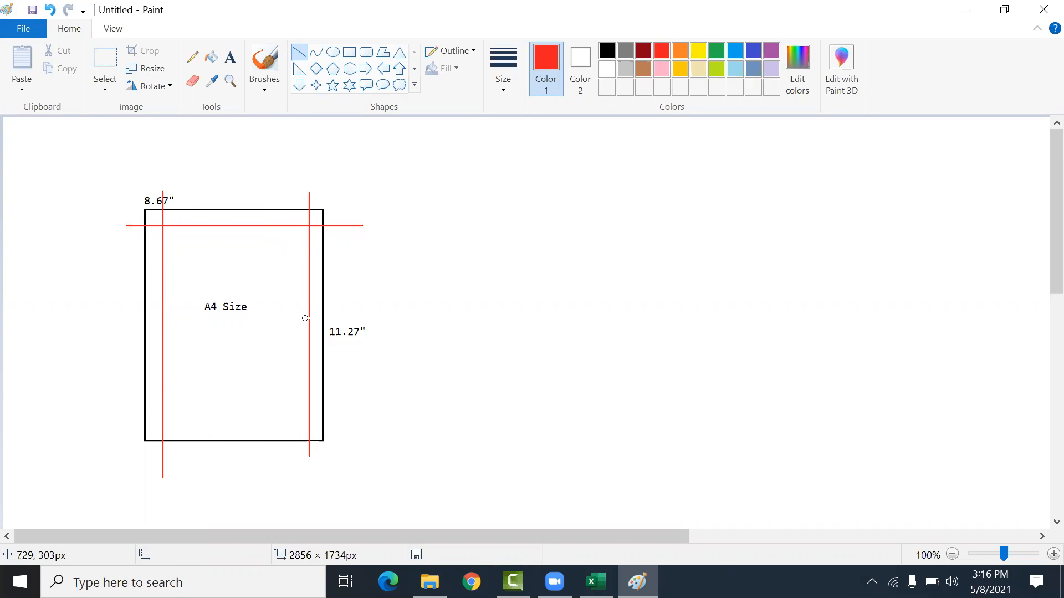
pyautogui.moveTo(126, 420); pyautogui.dragTo(353, 421)
pyautogui.moveTo(244, 420); pyautogui.dragTo(246, 425)
pyautogui.click(262, 324)
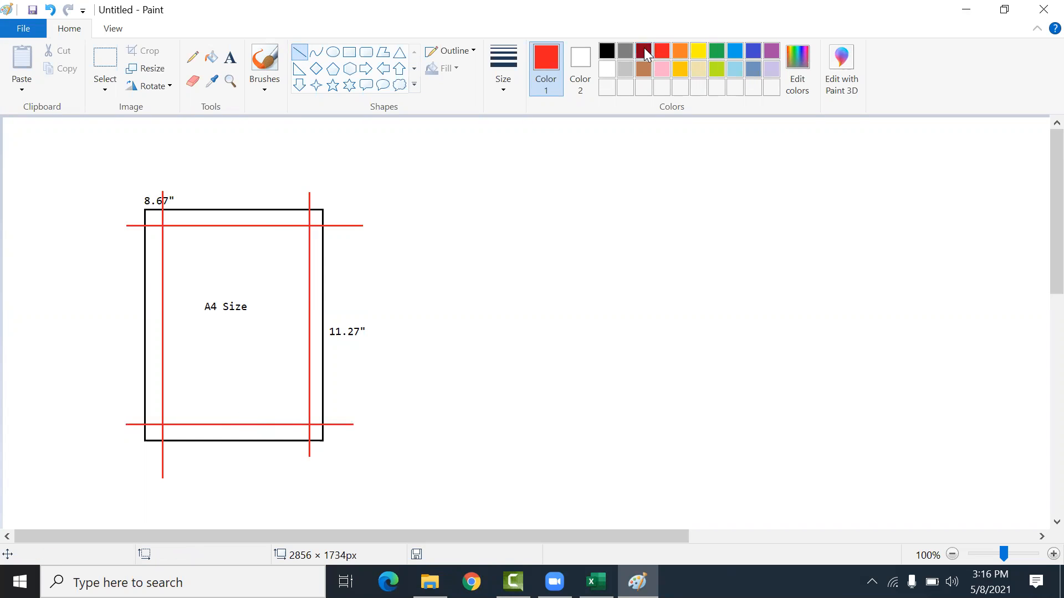
pyautogui.click(625, 51)
pyautogui.moveTo(179, 228); pyautogui.dragTo(173, 424)
pyautogui.moveTo(199, 226); pyautogui.dragTo(222, 425)
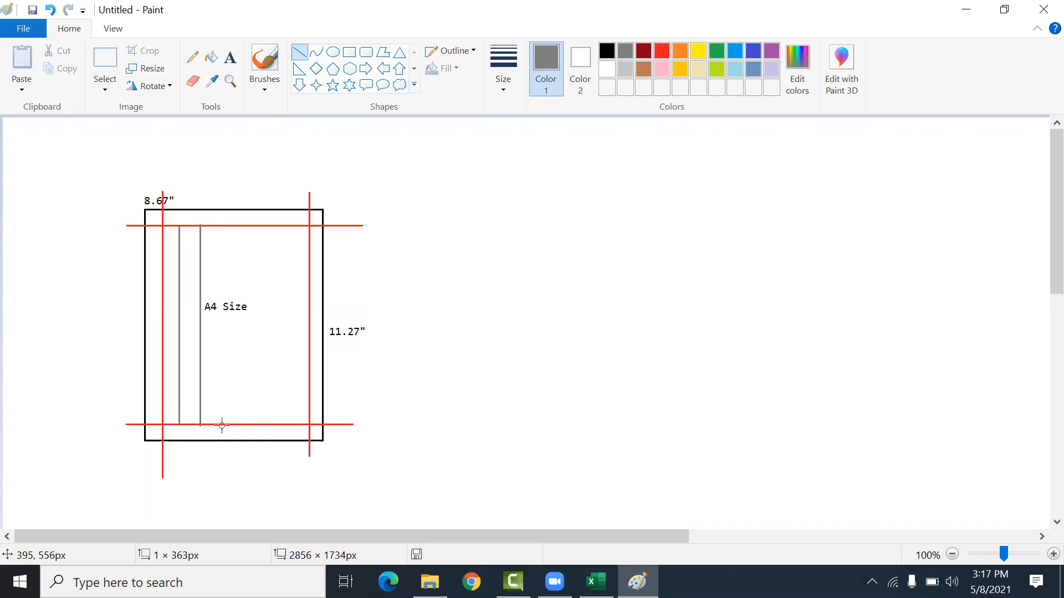
pyautogui.moveTo(220, 226); pyautogui.dragTo(227, 423)
pyautogui.hotkey('ctrl', 'z')
pyautogui.hotkey('ctrl', 'z')
pyautogui.hotkey('ctrl', 'z')
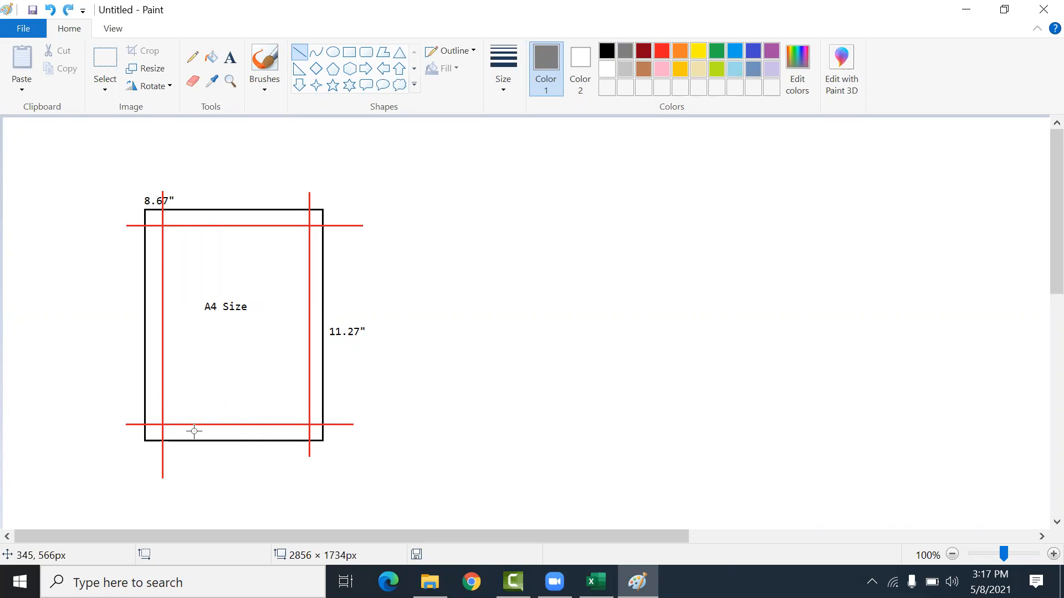
# Step: Switch to the workbook and examine the sheet's print preview
pyautogui.click(595, 581)
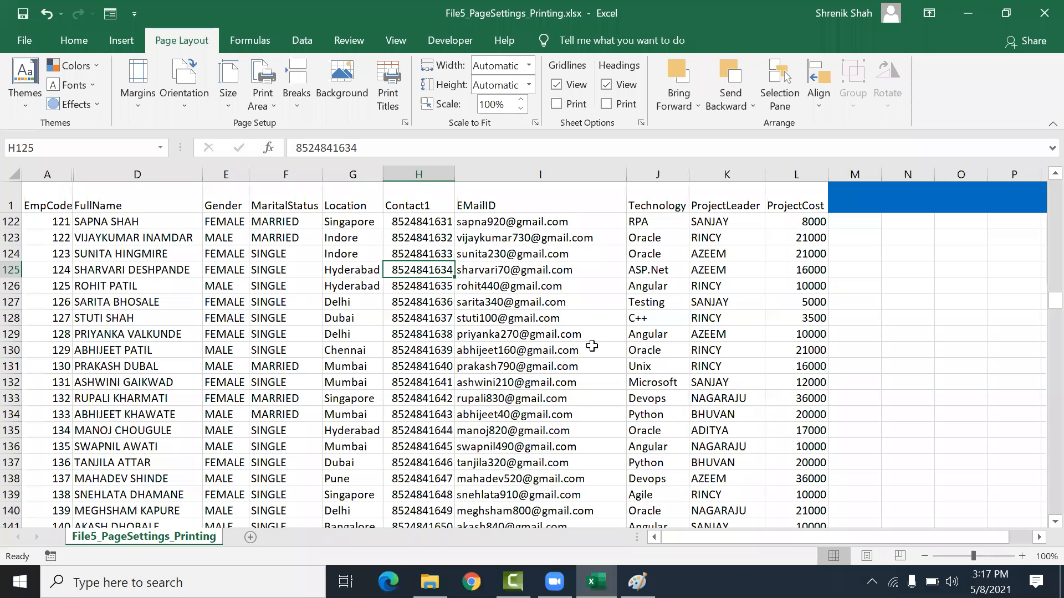
pyautogui.moveTo(137, 238); pyautogui.dragTo(657, 413)
pyautogui.click(540, 334)
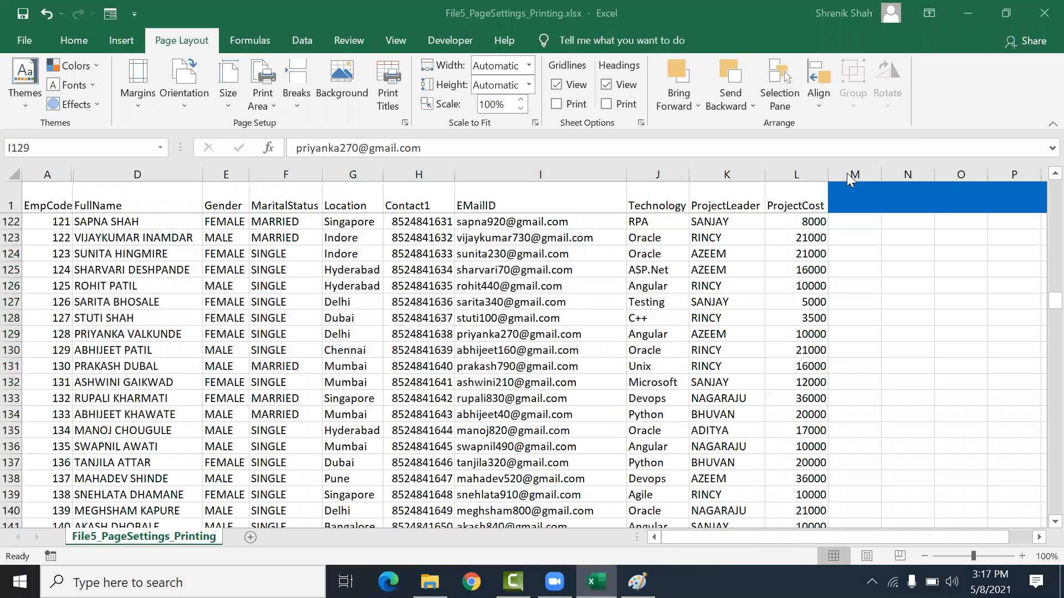
pyautogui.click(11, 198)
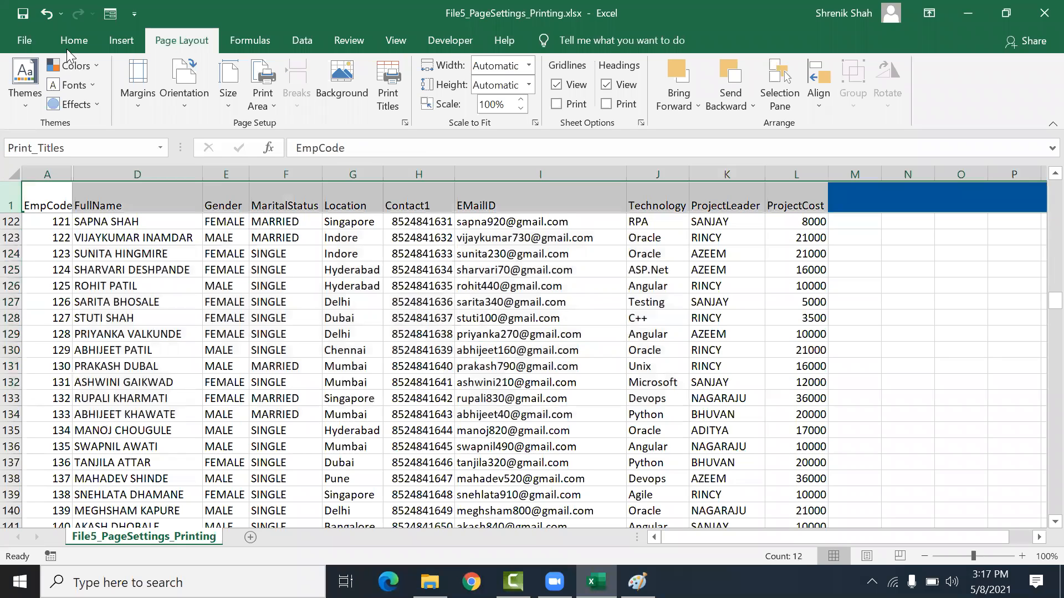
pyautogui.click(907, 103)
pyautogui.click(913, 144)
pyautogui.click(516, 289)
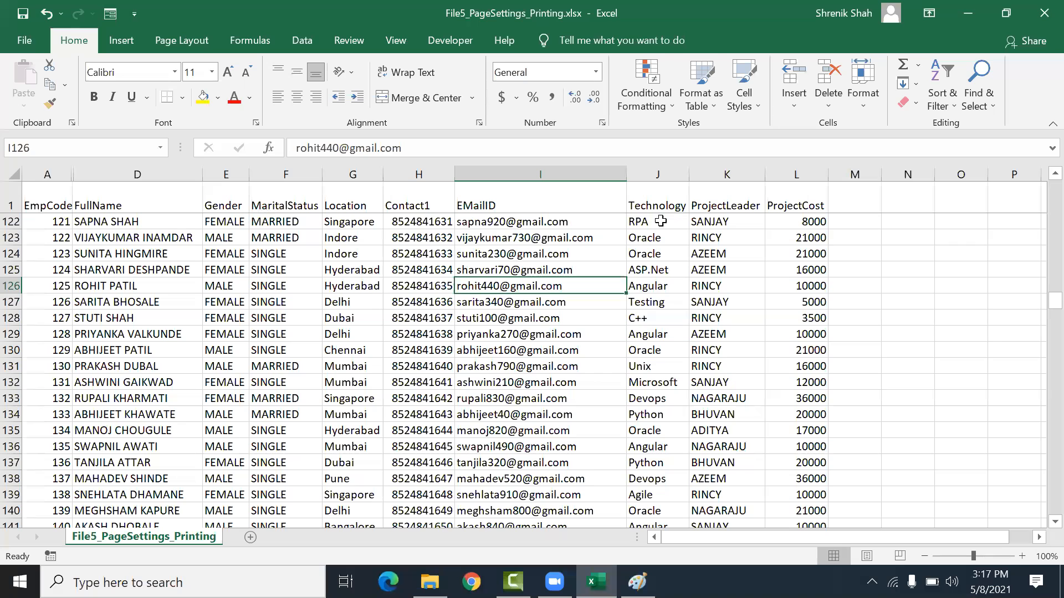
pyautogui.click(266, 221)
pyautogui.click(660, 284)
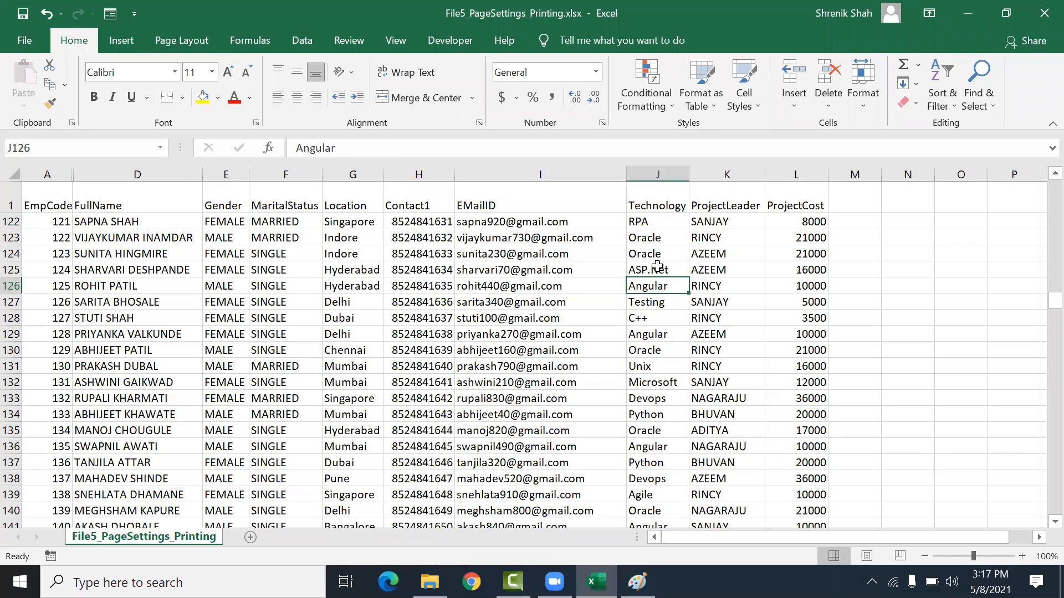
pyautogui.click(10, 40)
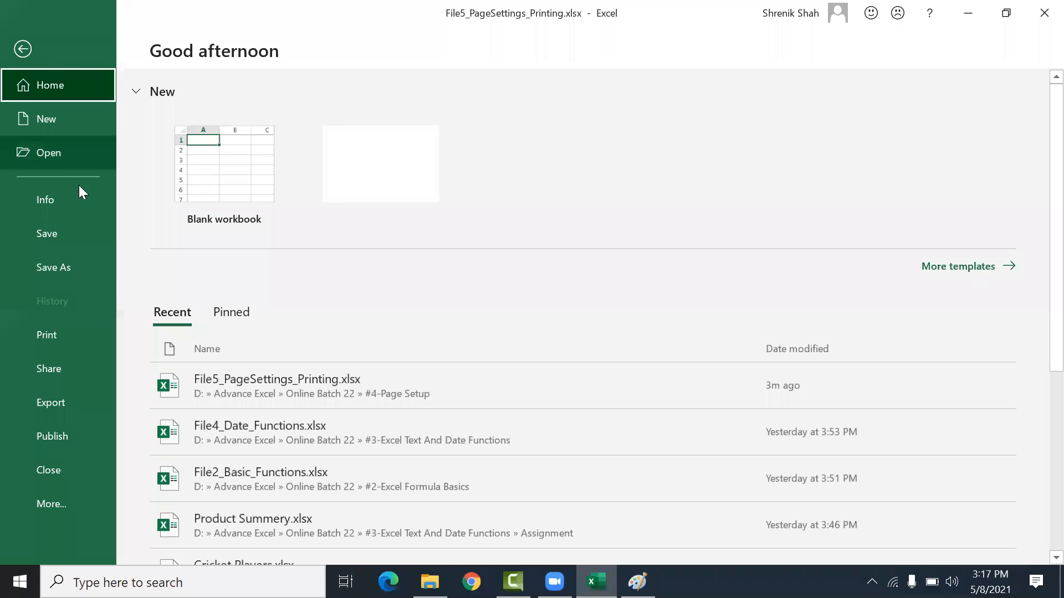
pyautogui.click(49, 332)
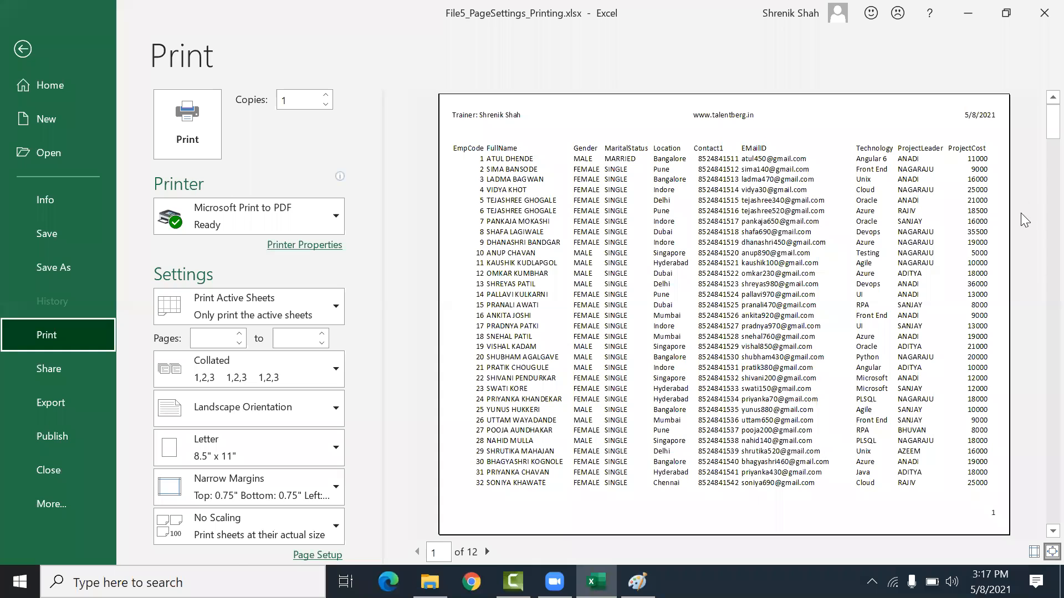
pyautogui.press('Escape')
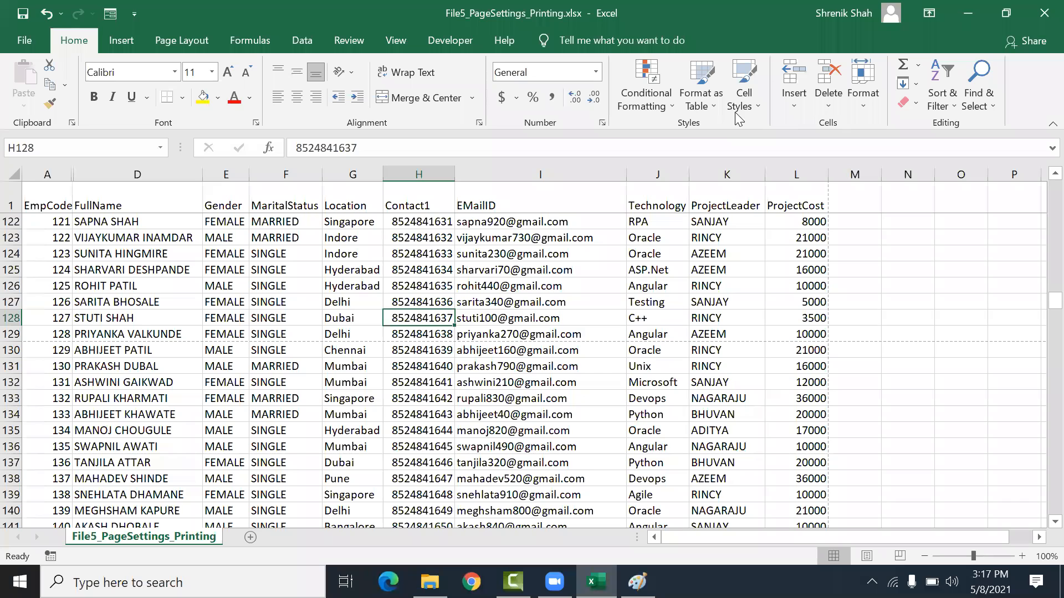
# Step: Open the custom margins page setup and examine the top and bottom margin values
pyautogui.click(304, 304)
pyautogui.click(671, 317)
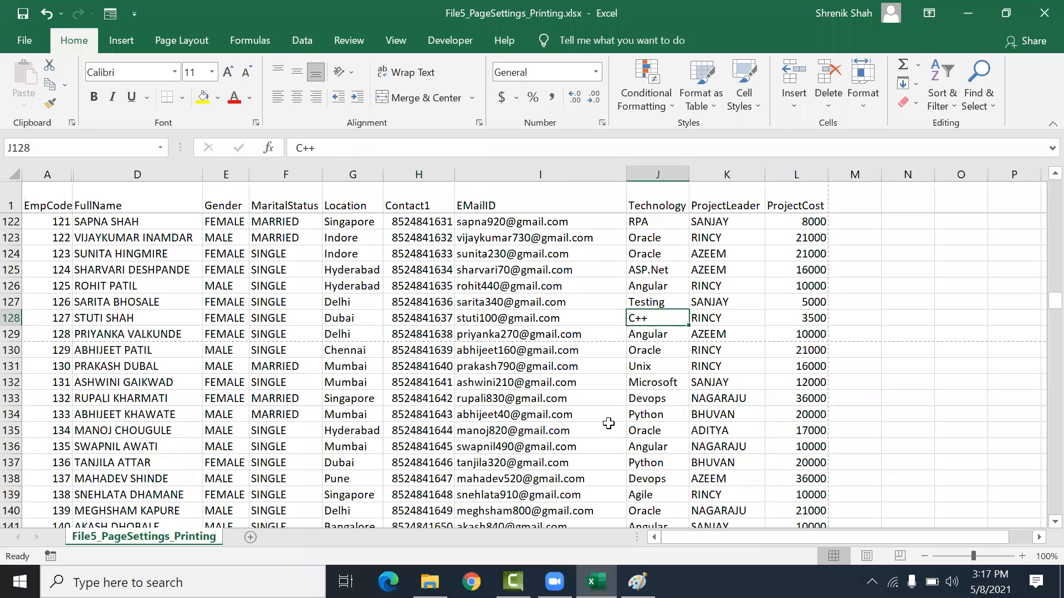
pyautogui.click(180, 51)
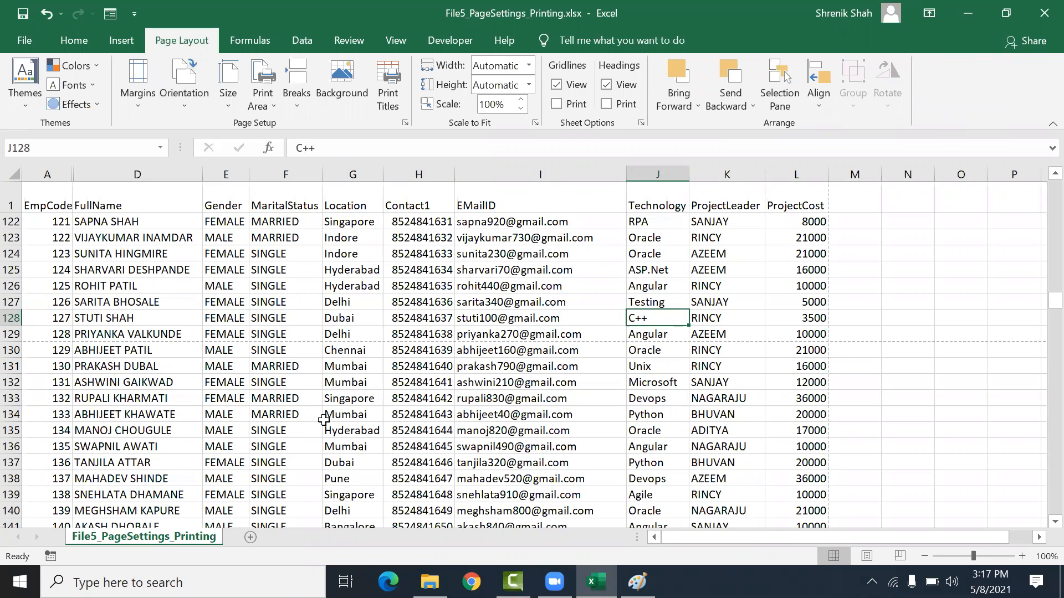
pyautogui.click(143, 81)
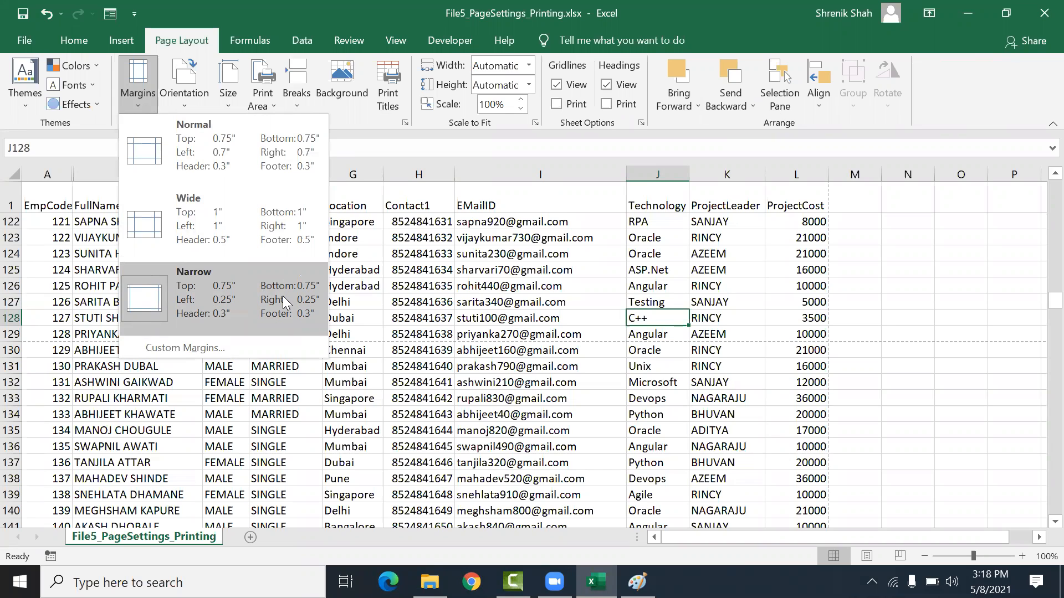
pyautogui.click(209, 346)
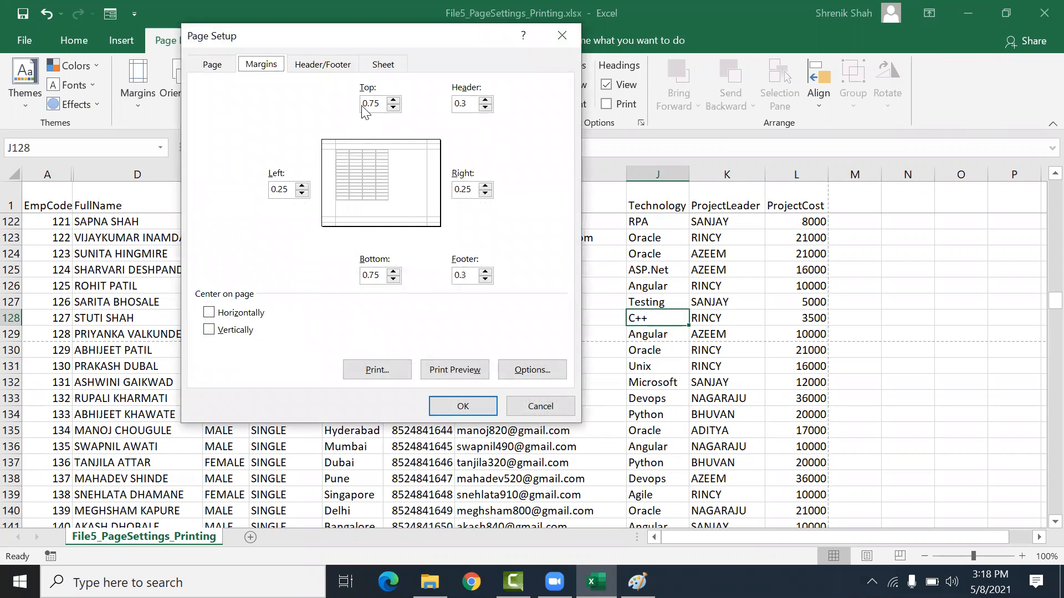
pyautogui.moveTo(365, 105); pyautogui.dragTo(377, 106)
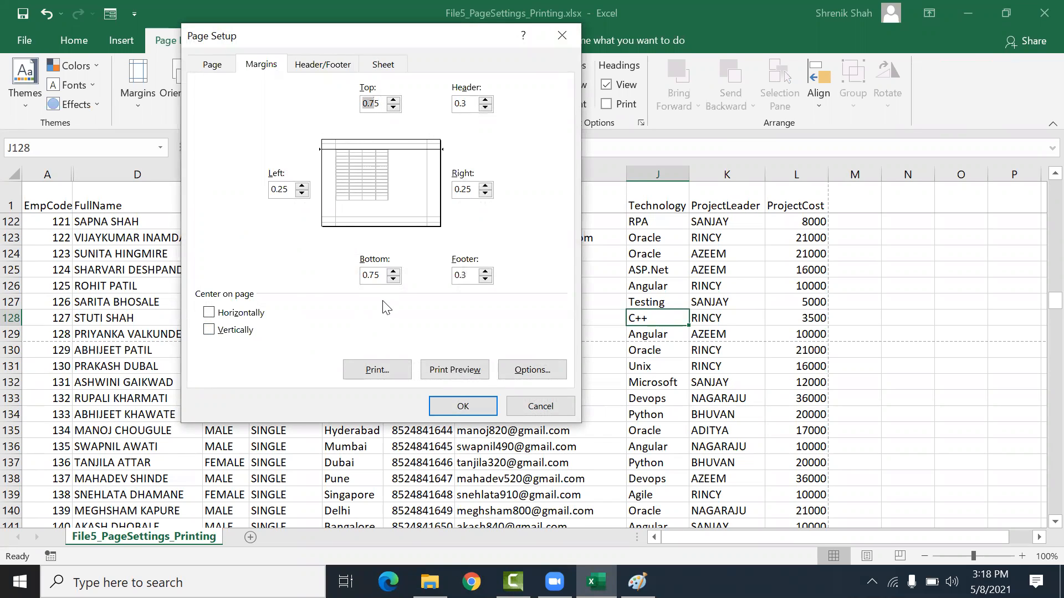
pyautogui.click(364, 274)
pyautogui.moveTo(363, 274); pyautogui.dragTo(379, 275)
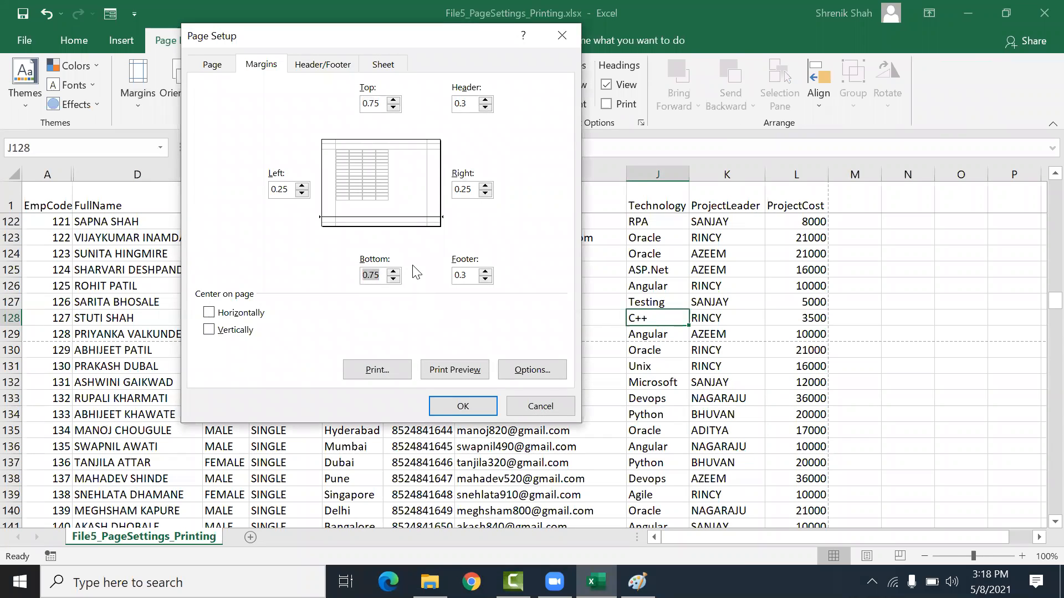
pyautogui.moveTo(382, 107); pyautogui.dragTo(341, 113)
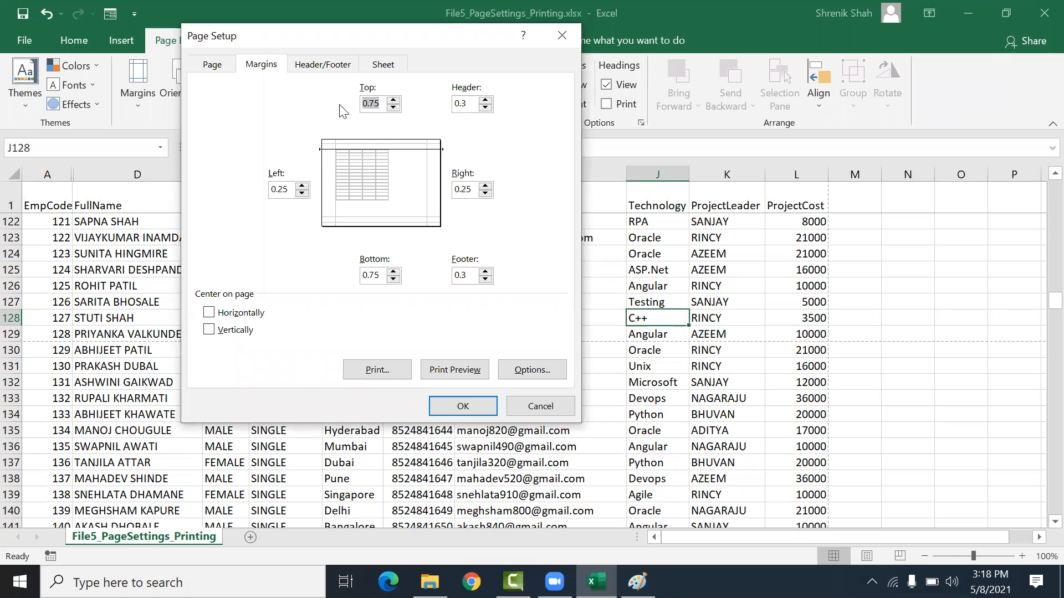
# Step: Set the top and bottom margins to 0.5 and the left margin to 0, clear the right margin, and apply the page setup
pyautogui.write('0.')
pyautogui.moveTo(380, 275); pyautogui.dragTo(328, 281)
pyautogui.write('0.')
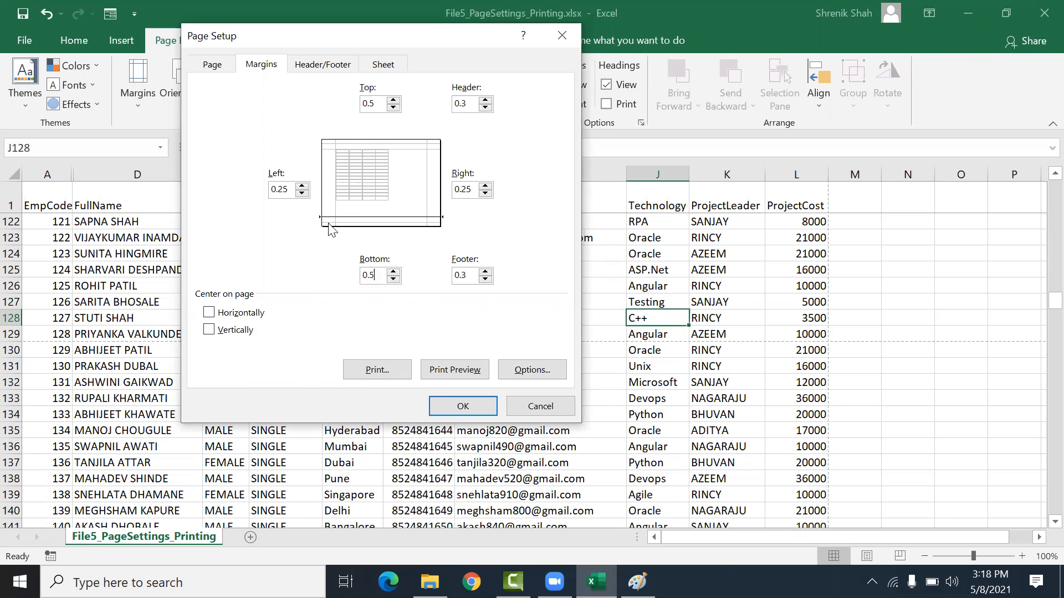
pyautogui.moveTo(289, 190); pyautogui.dragTo(192, 198)
pyautogui.write('0')
pyautogui.click(472, 190)
pyautogui.press('BackSpace')
pyautogui.press('BackSpace')
pyautogui.click(449, 405)
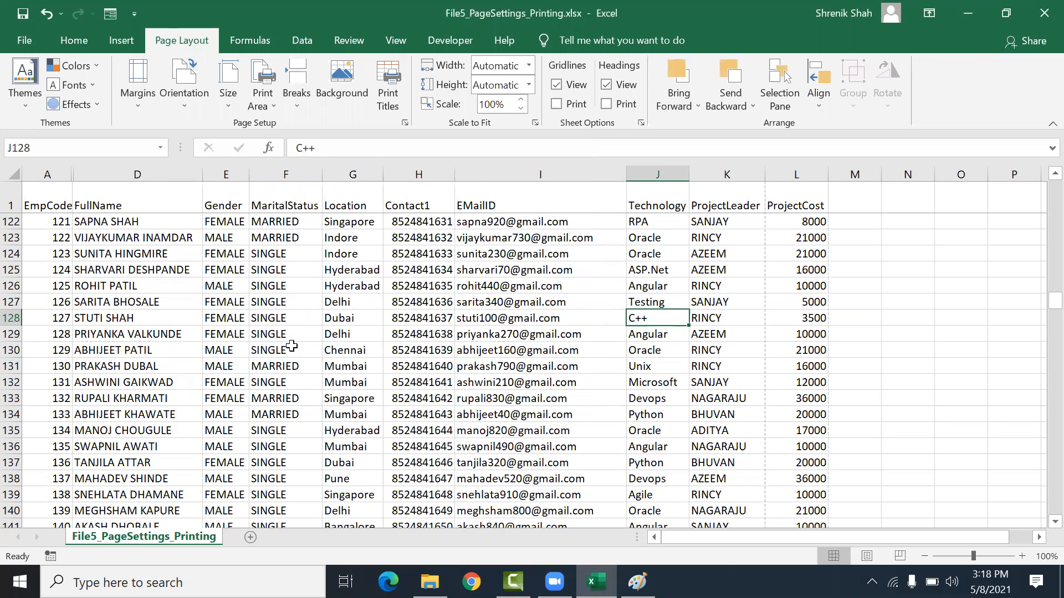
# Step: Select columns A through D and unhide the hidden columns between them
pyautogui.click(118, 250)
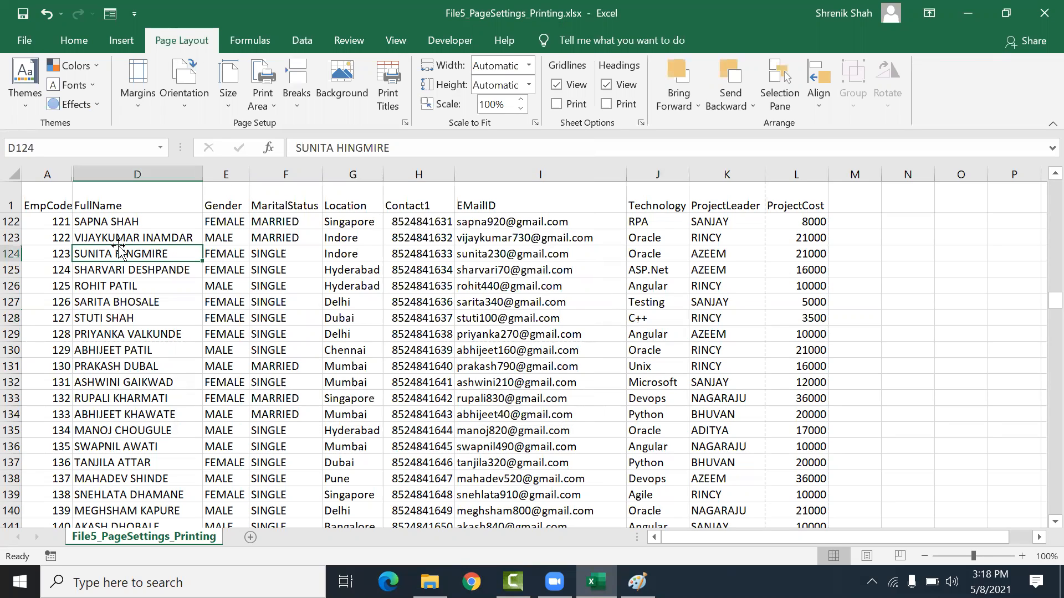
pyautogui.click(47, 173)
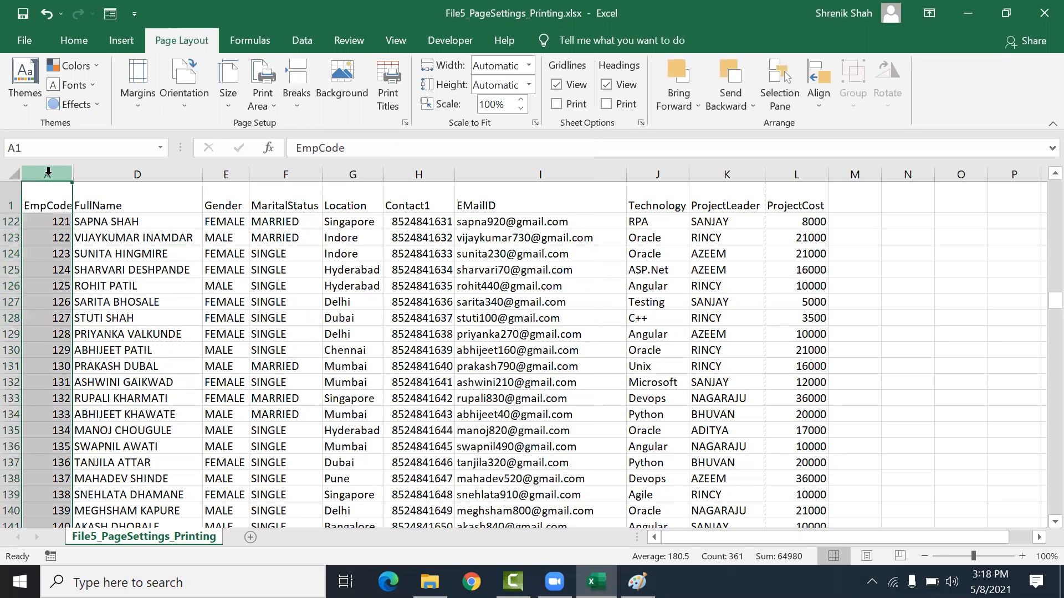
pyautogui.click(117, 173)
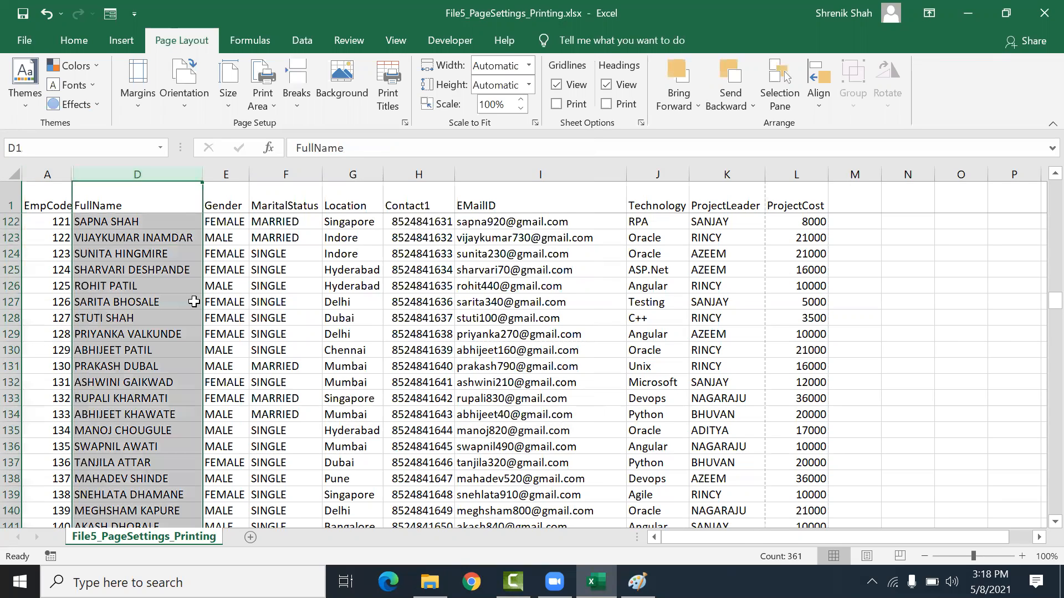
pyautogui.click(88, 211)
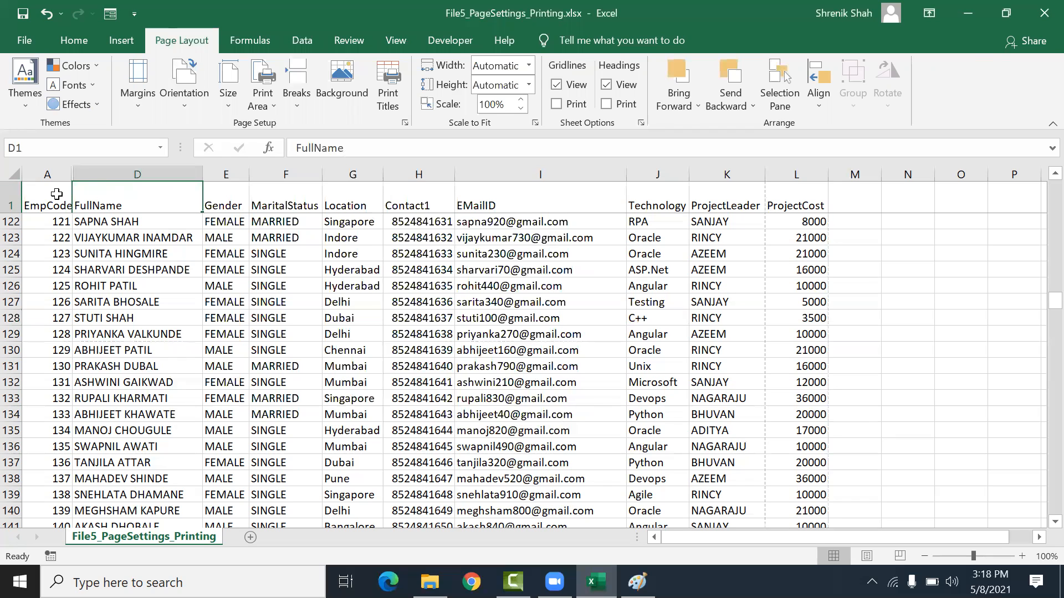
pyautogui.moveTo(53, 172); pyautogui.dragTo(104, 166)
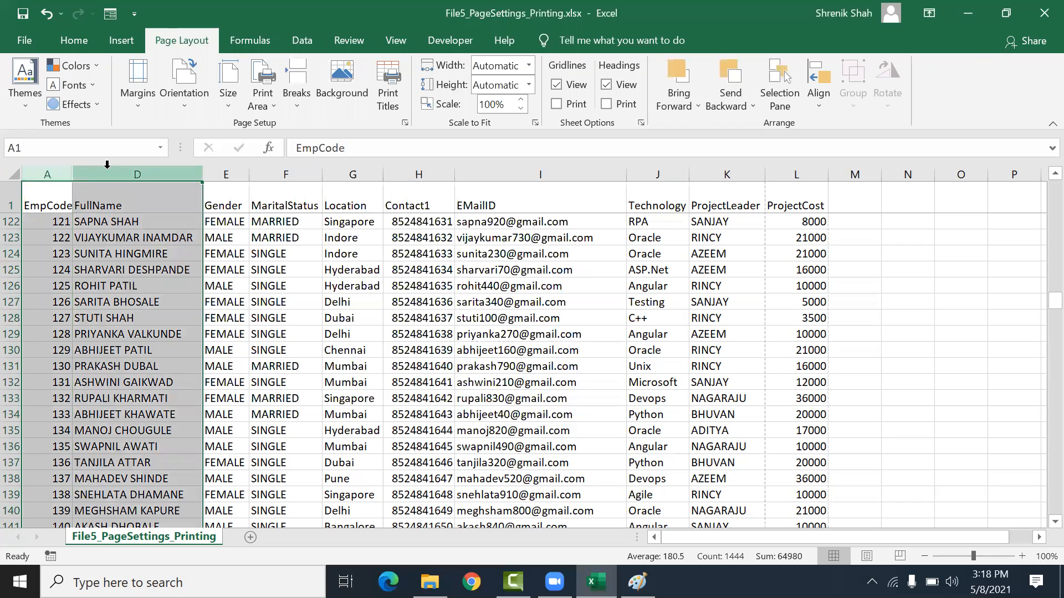
pyautogui.rightClick(81, 174)
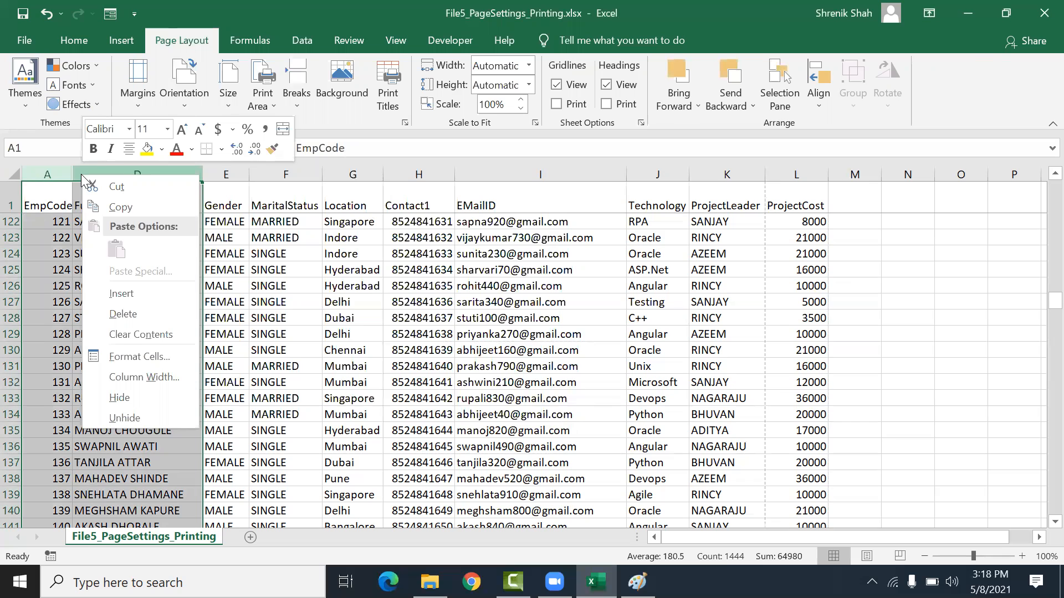
pyautogui.click(141, 417)
pyautogui.click(184, 296)
pyautogui.moveTo(107, 205); pyautogui.dragTo(116, 347)
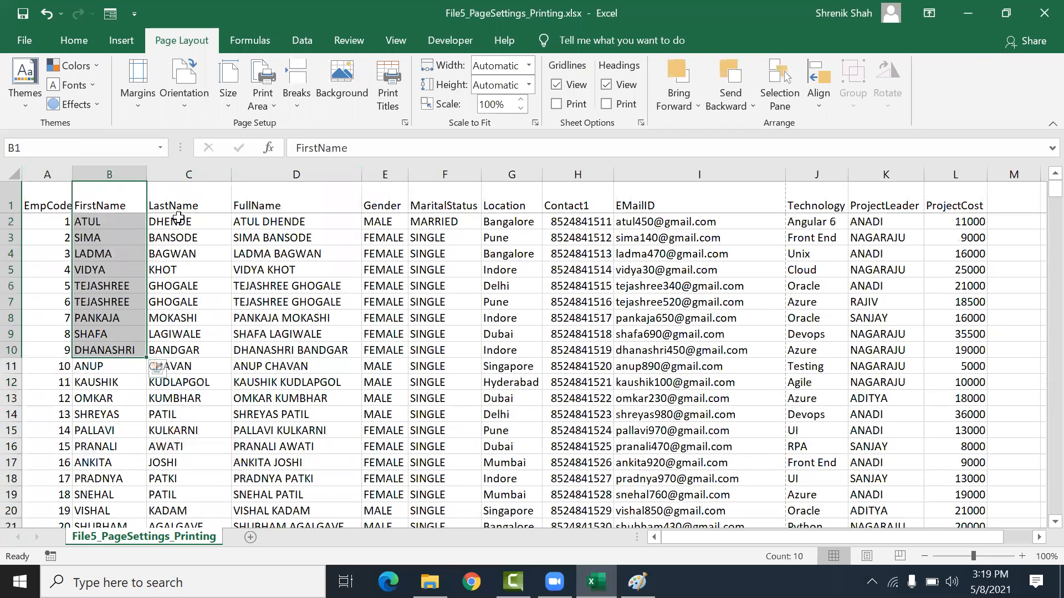
pyautogui.click(425, 255)
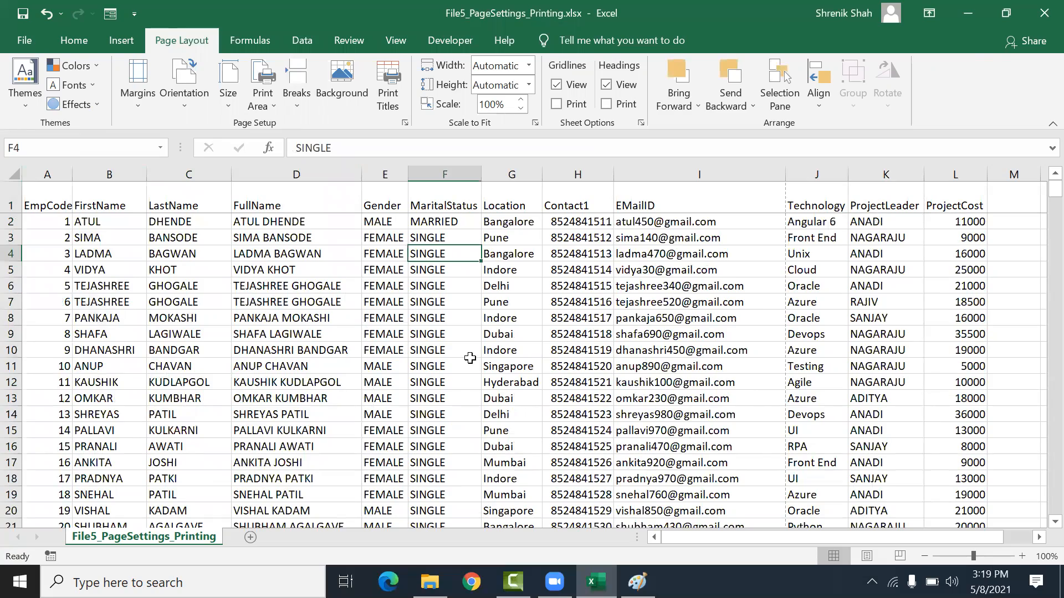
pyautogui.scroll(-14, 470, 358)
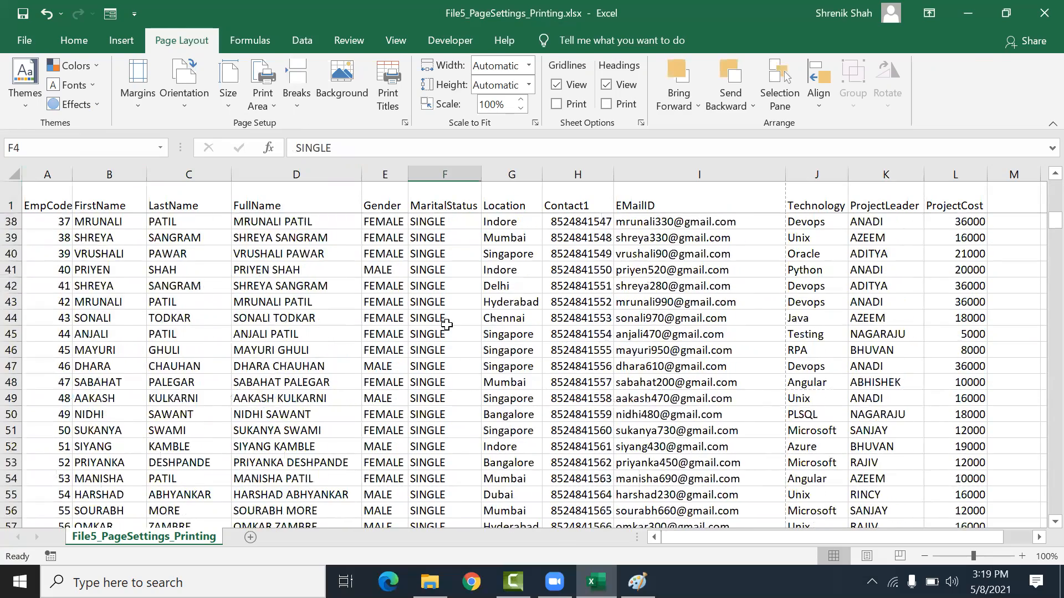
pyautogui.scroll(14, 446, 325)
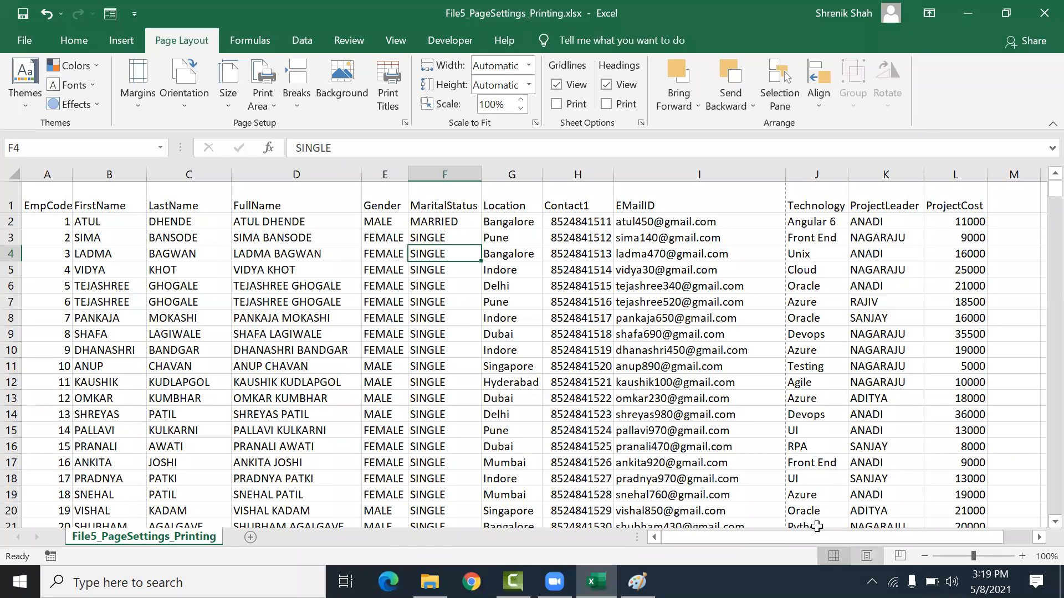
# Step: Switch the sheet to Page Layout view, accepting that frozen panes will be unfrozen
pyautogui.click(883, 554)
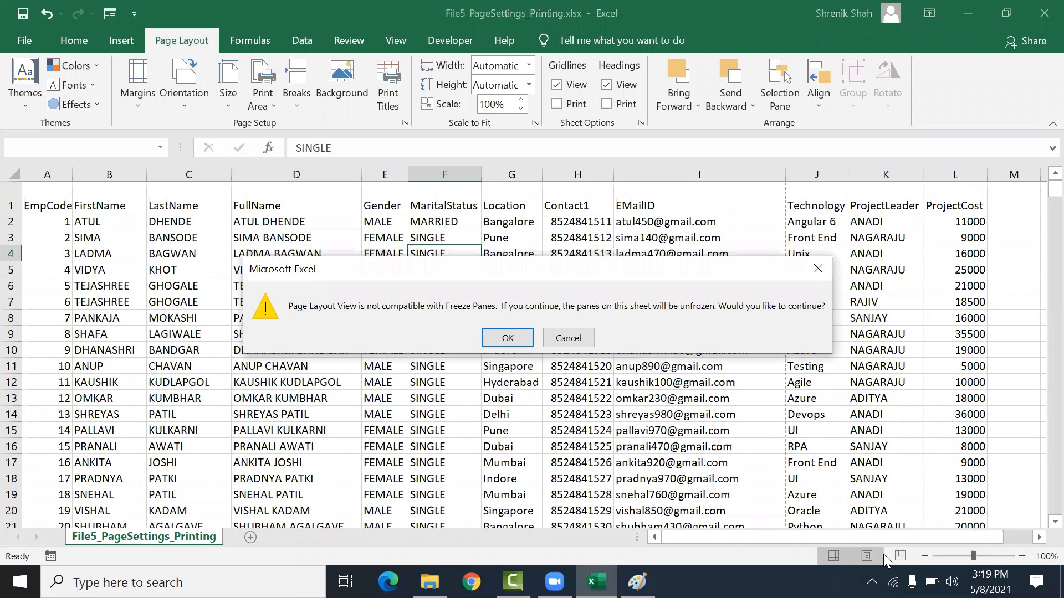
pyautogui.click(499, 338)
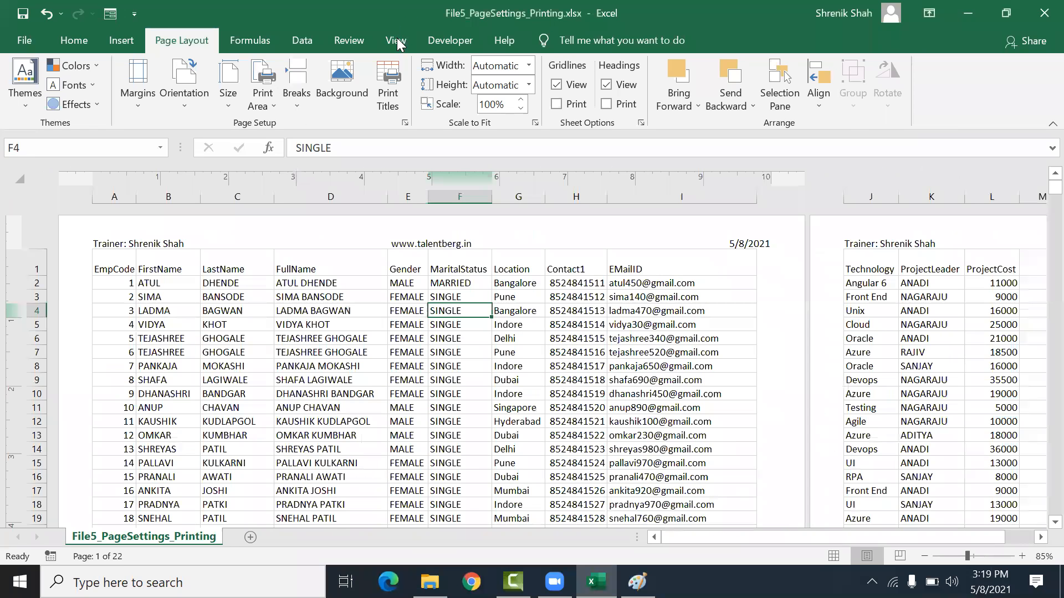
pyautogui.click(396, 40)
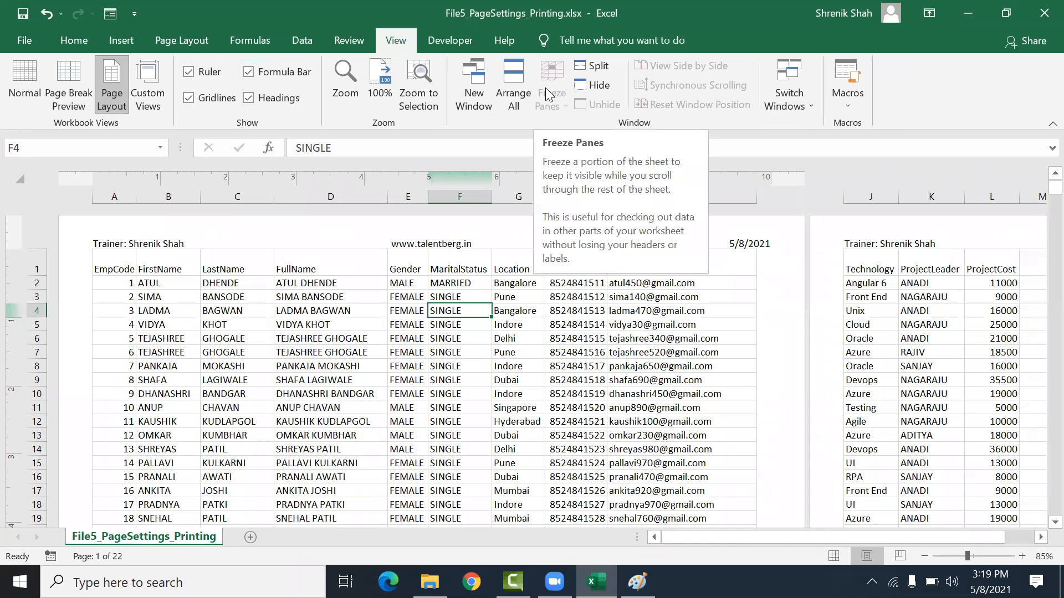
pyautogui.click(350, 341)
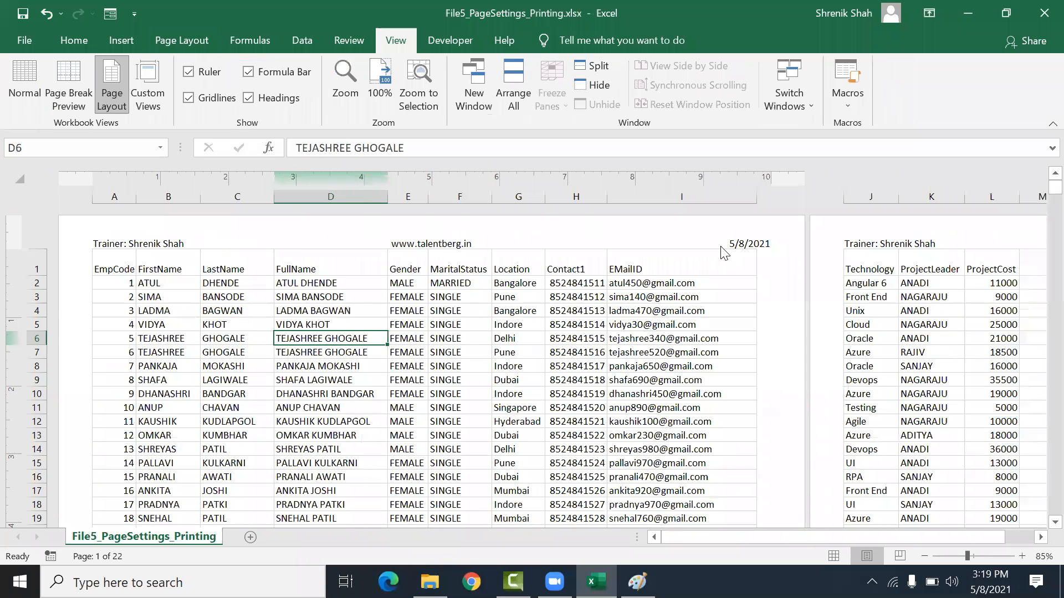
# Step: Scroll through the printed pages in Page Layout view
pyautogui.moveTo(757, 533); pyautogui.dragTo(486, 448)
pyautogui.scroll(-12, 425, 431)
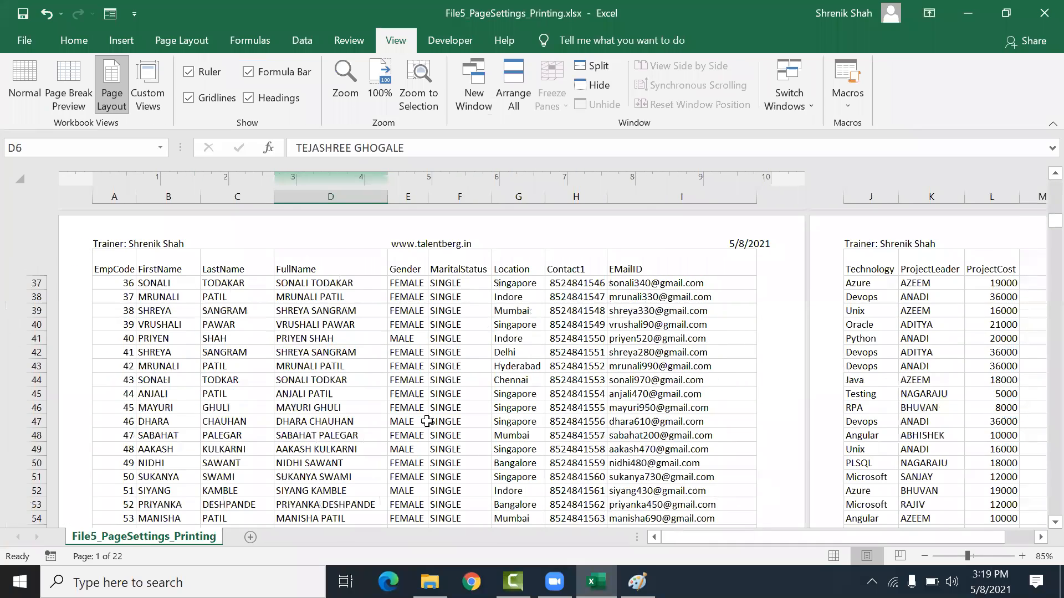
pyautogui.scroll(-8, 427, 421)
pyautogui.scroll(-6, 427, 421)
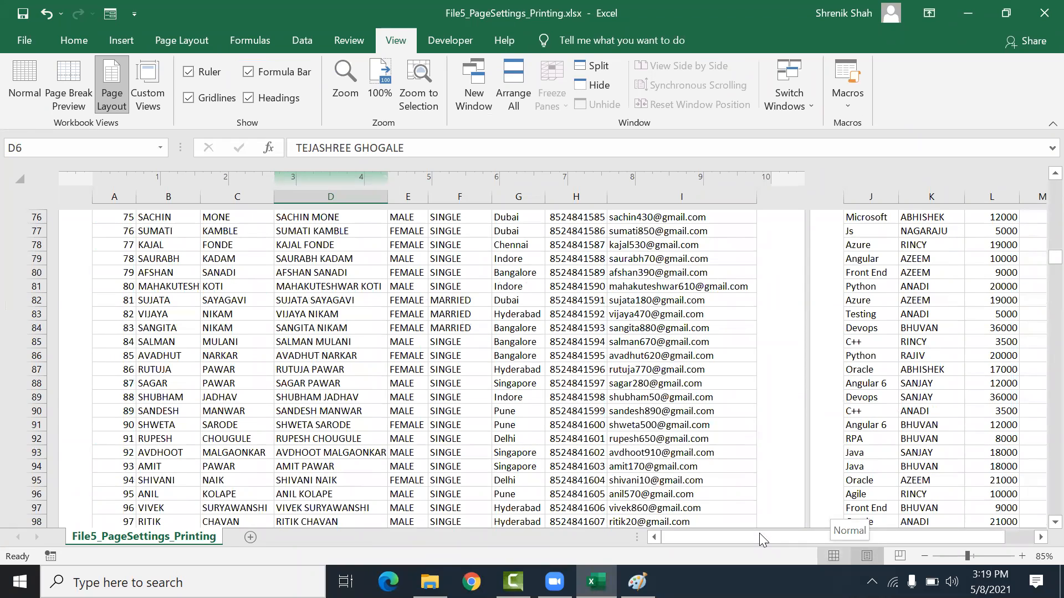
# Step: Switch to Normal view and scroll through the data rows
pyautogui.click(834, 556)
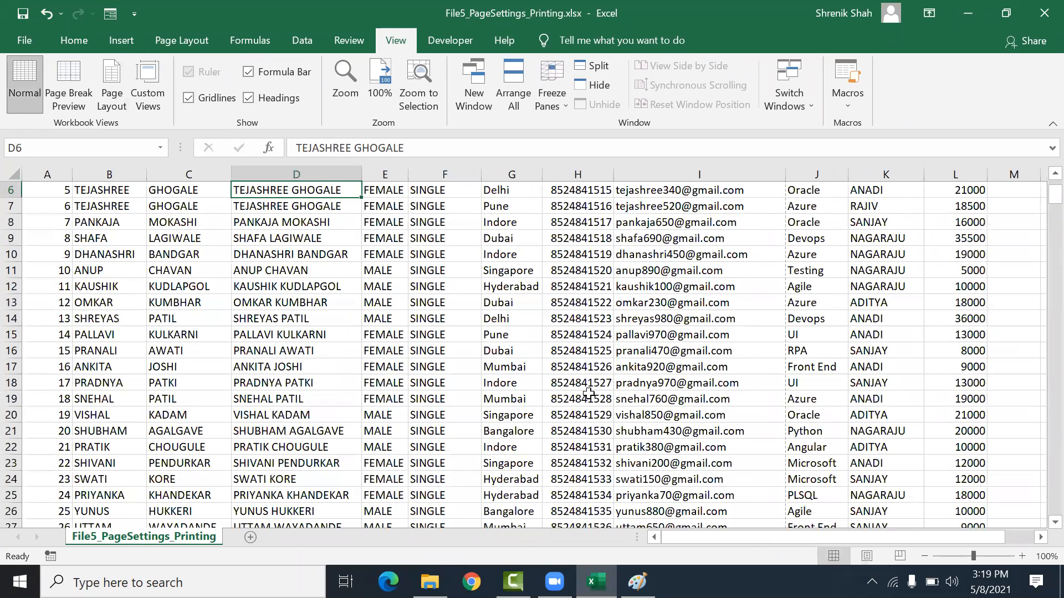
pyautogui.scroll(2, 396, 302)
pyautogui.click(396, 302)
pyautogui.scroll(-11, 511, 320)
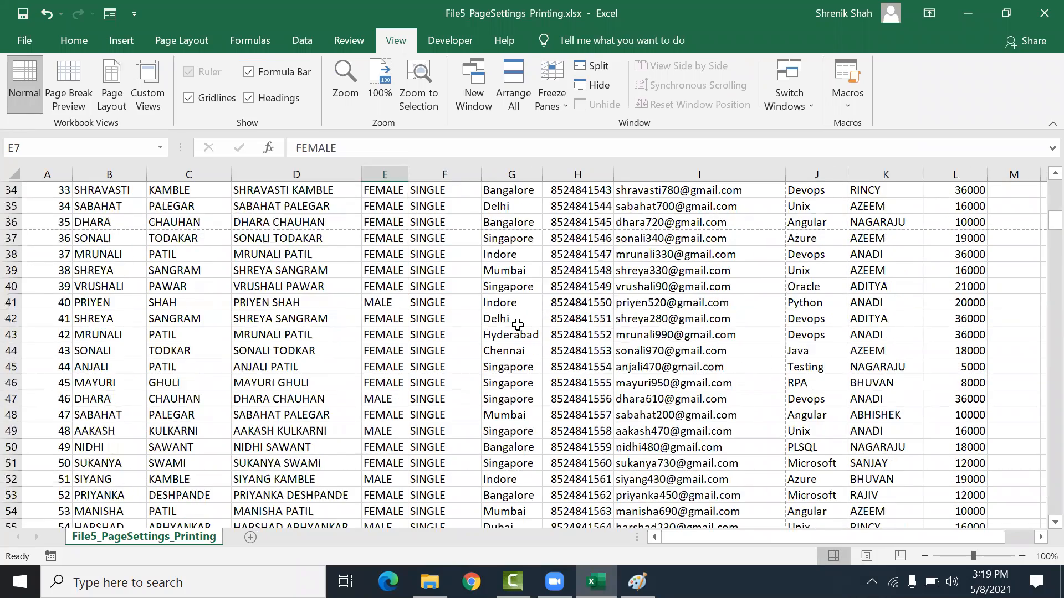
pyautogui.scroll(-17, 517, 324)
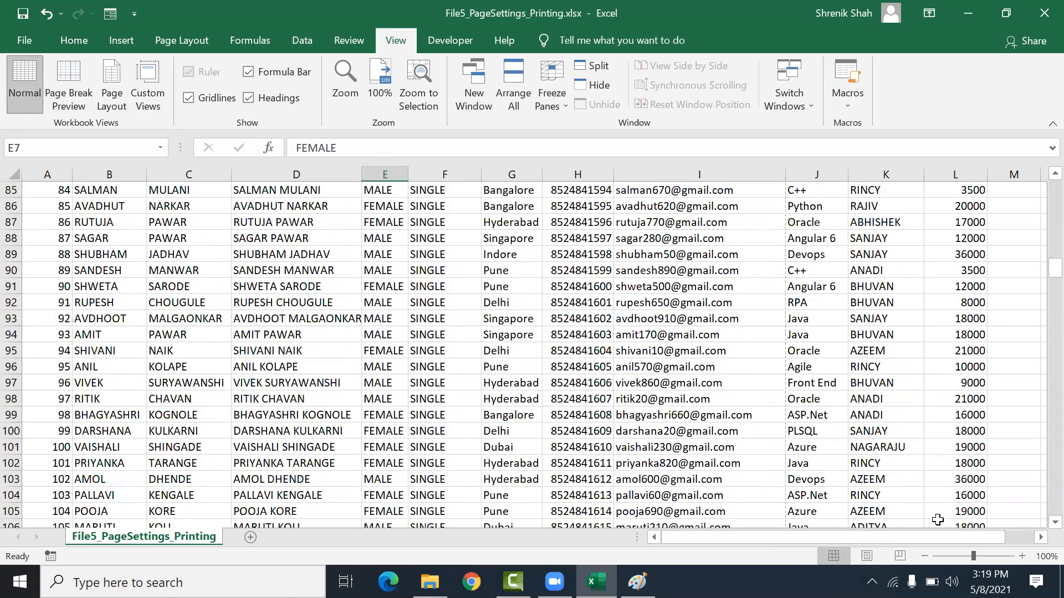
# Step: Return to Page Layout view and scroll through the first page's layout and page boundary
pyautogui.click(879, 553)
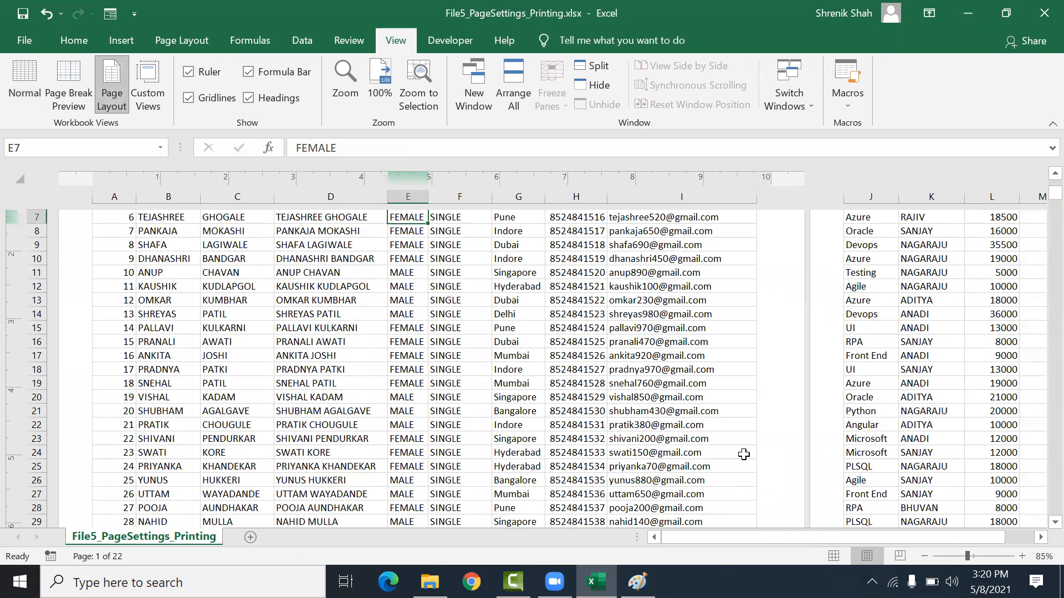
pyautogui.scroll(3, 742, 451)
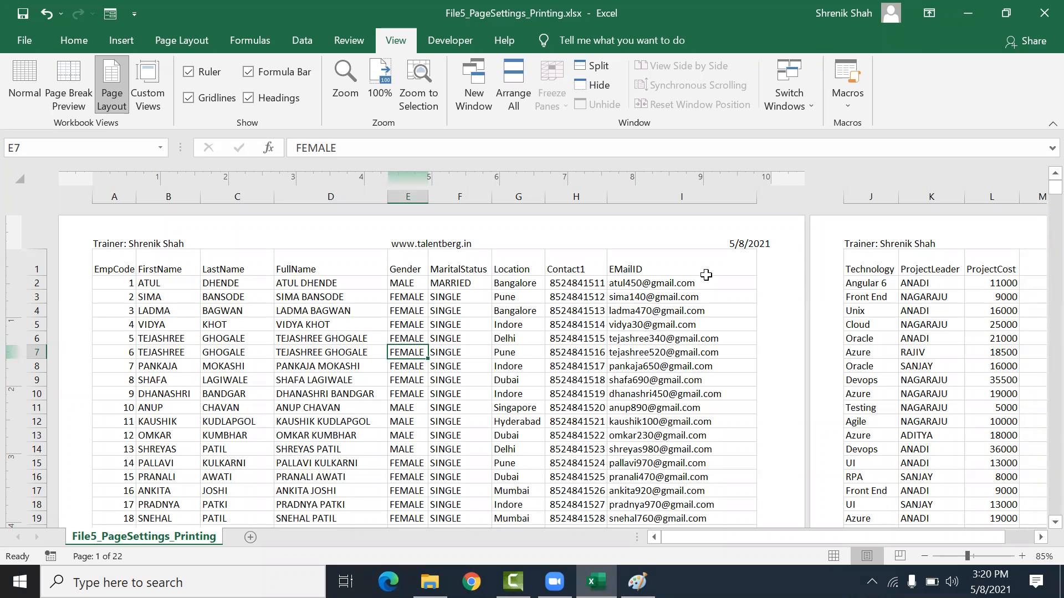
pyautogui.moveTo(762, 531); pyautogui.dragTo(659, 531)
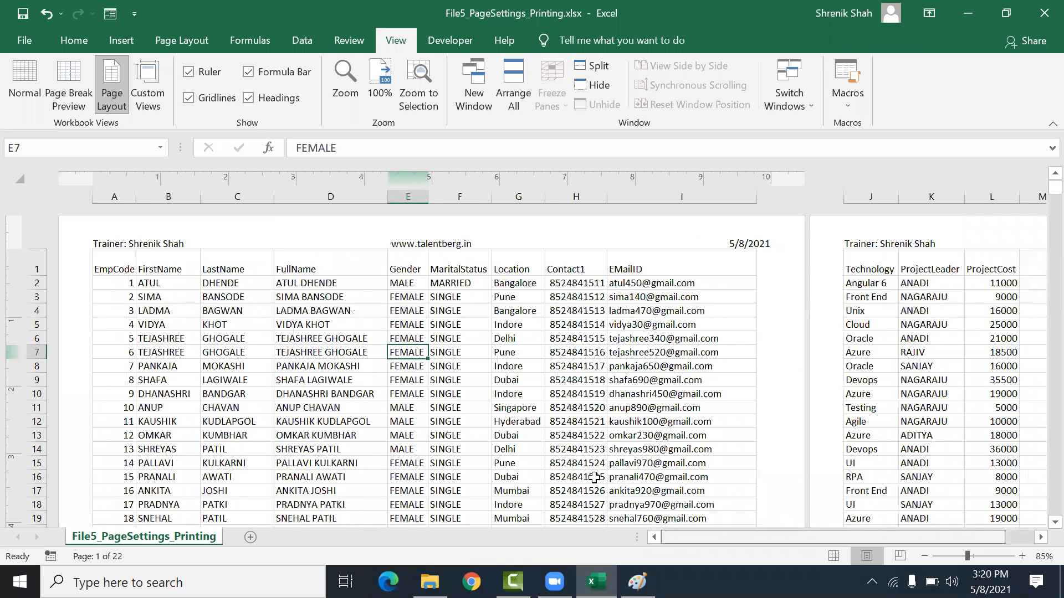
pyautogui.scroll(-2, 540, 394)
pyautogui.scroll(-13, 540, 393)
pyautogui.scroll(7, 544, 396)
pyautogui.scroll(7, 544, 396)
pyautogui.click(506, 306)
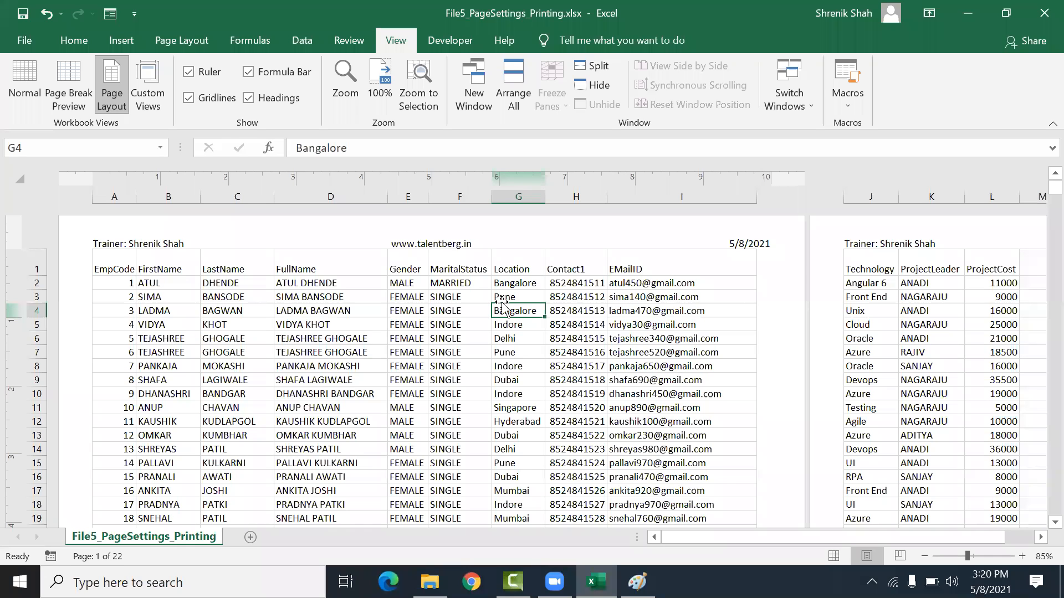
pyautogui.scroll(-5, 502, 306)
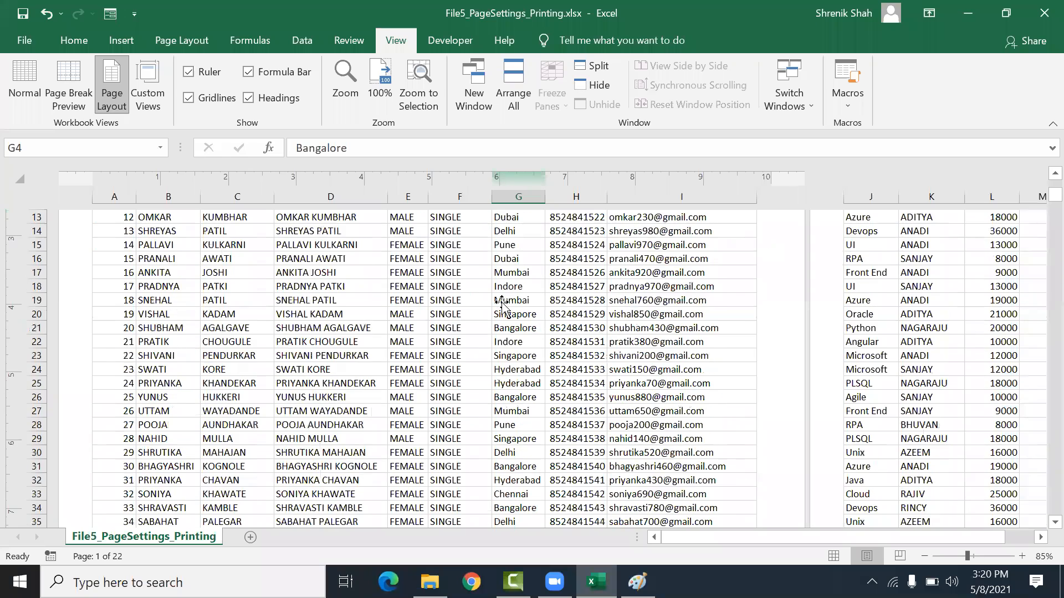
pyautogui.scroll(-3, 502, 306)
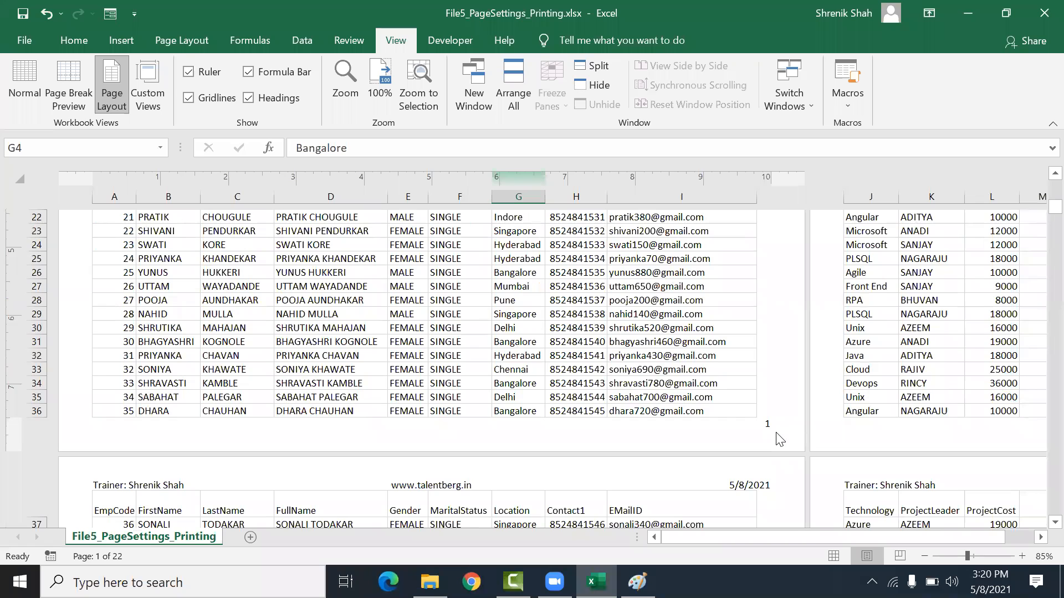
pyautogui.scroll(5, 757, 424)
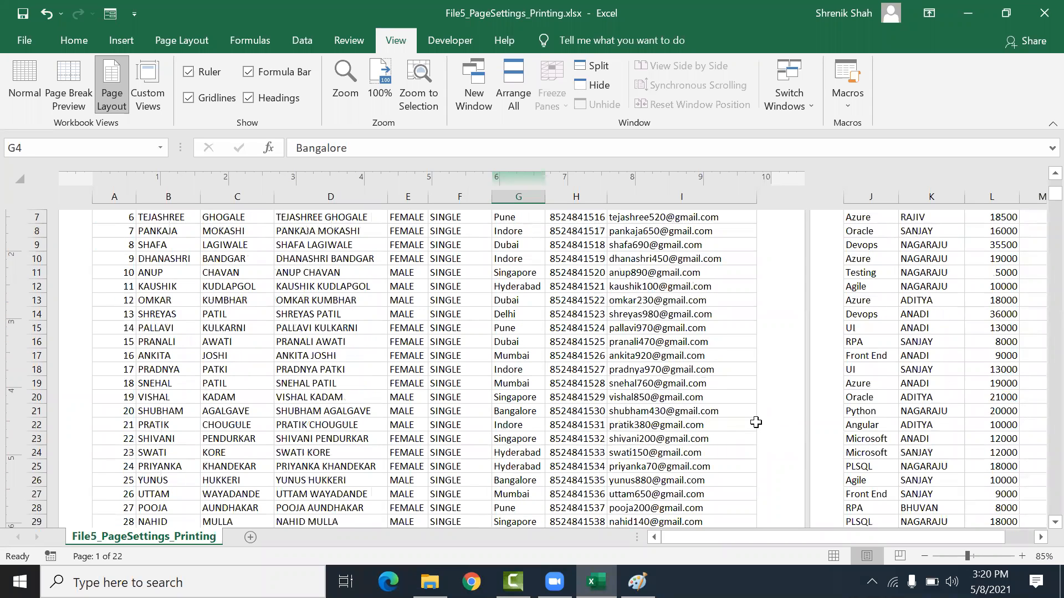
pyautogui.scroll(3, 755, 422)
# Step: Examine the left, center and right header sections of the page in Page Layout view
pyautogui.click(399, 244)
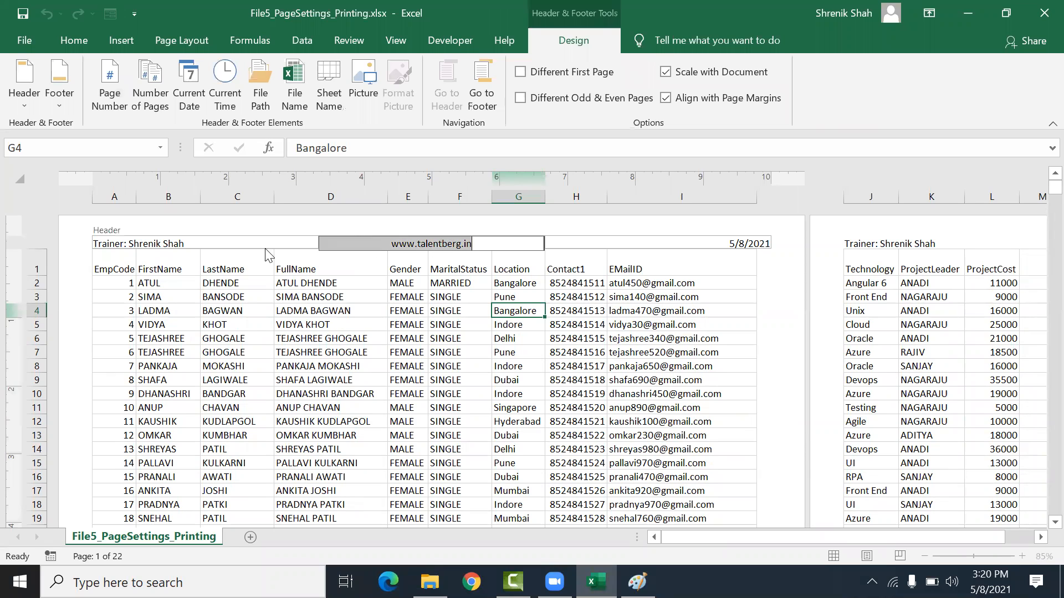
pyautogui.click(173, 244)
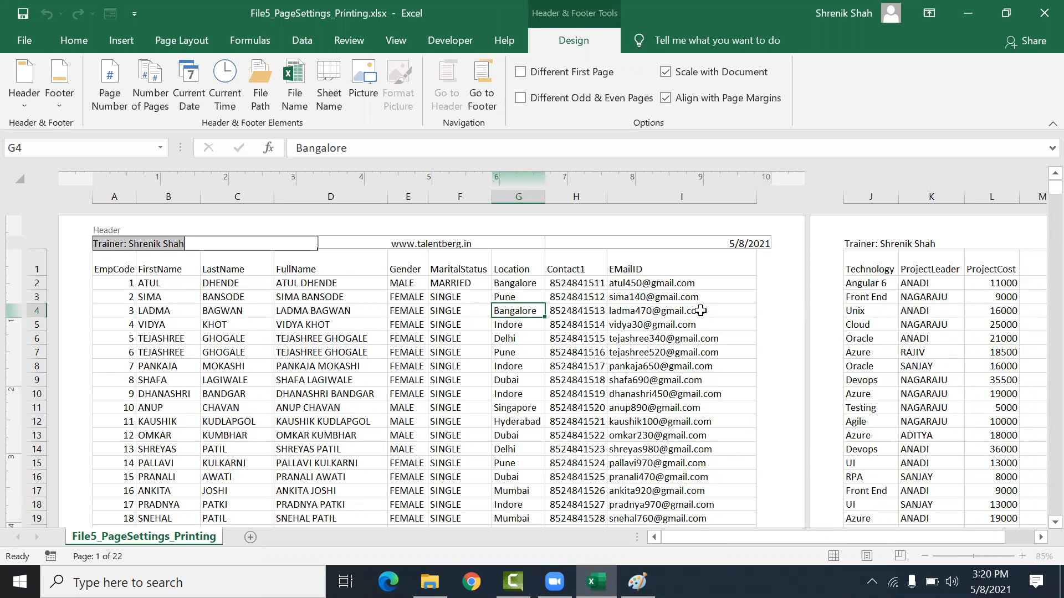
pyautogui.click(717, 247)
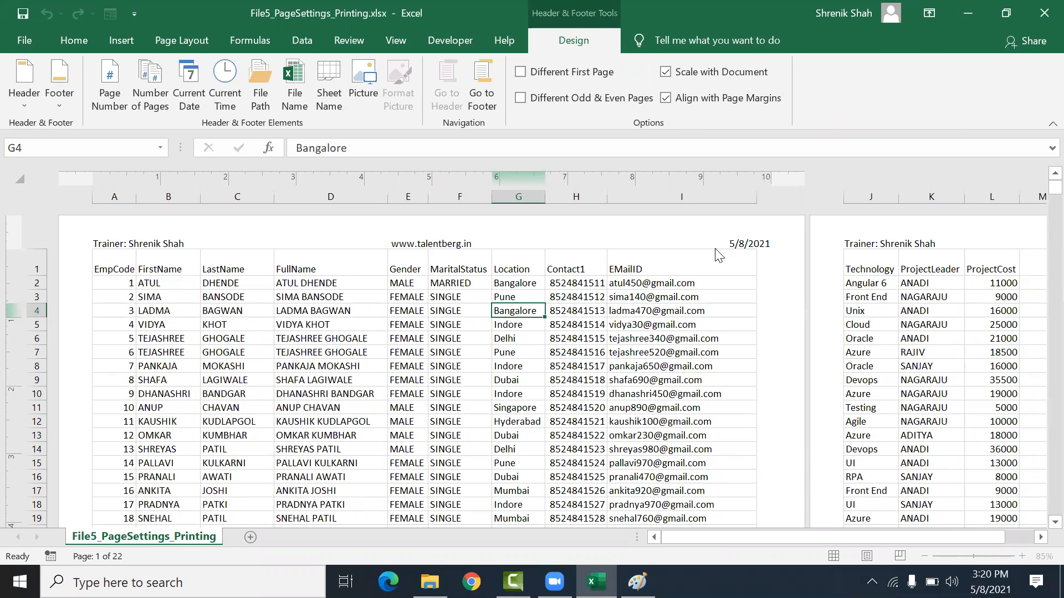
pyautogui.click(668, 381)
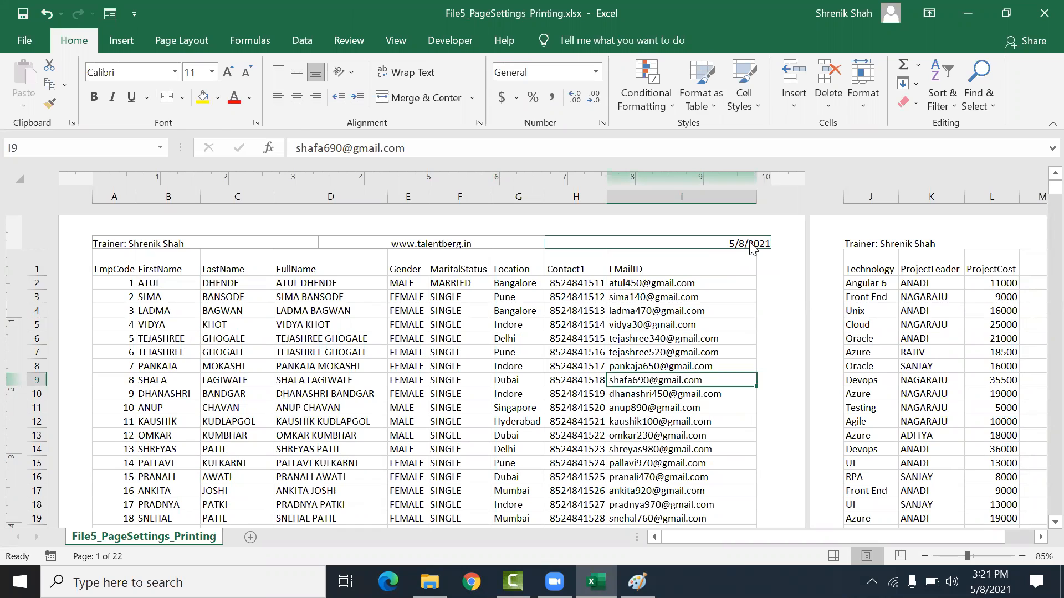
pyautogui.click(752, 247)
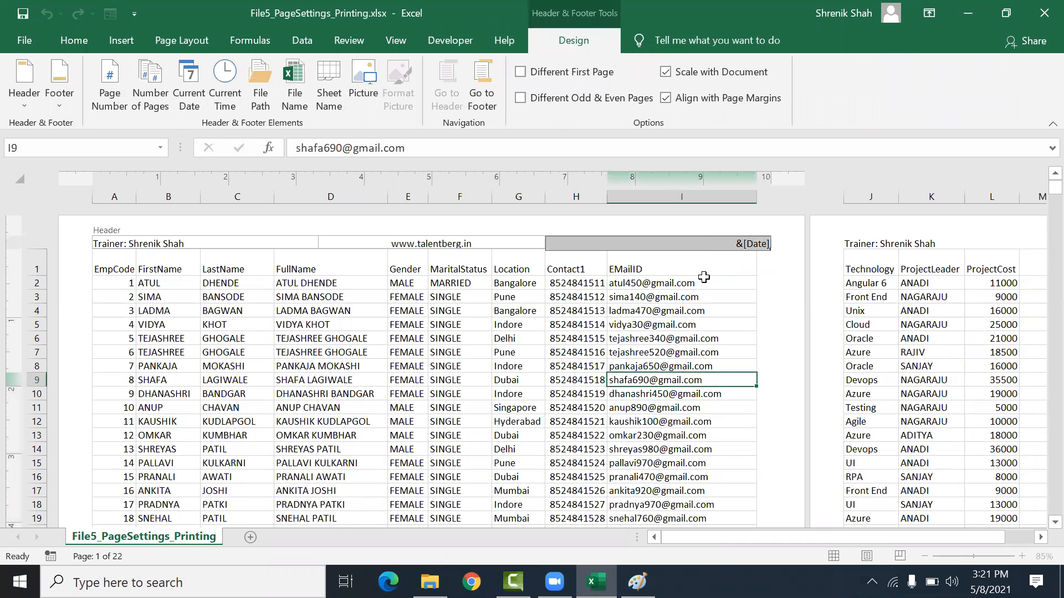
pyautogui.click(637, 349)
pyautogui.click(507, 252)
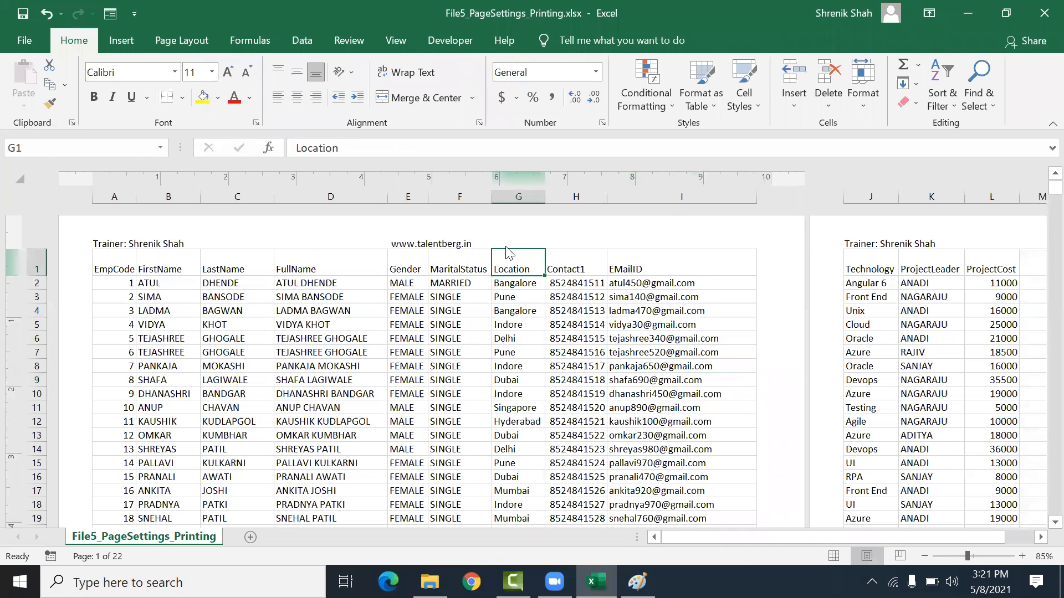
pyautogui.click(504, 241)
pyautogui.click(289, 242)
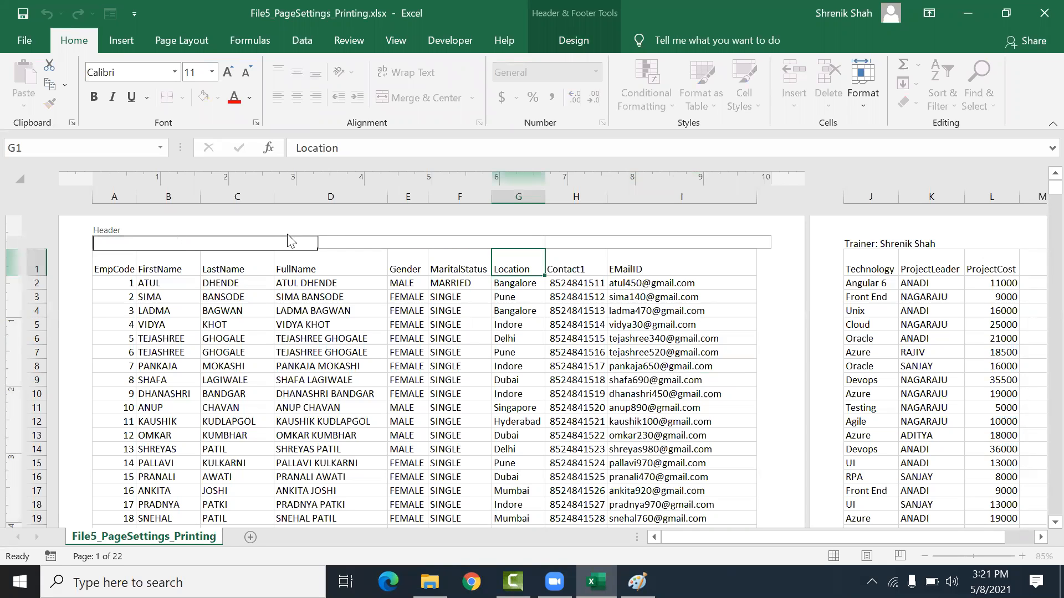
# Step: Insert the current date into the right header section
pyautogui.click(349, 368)
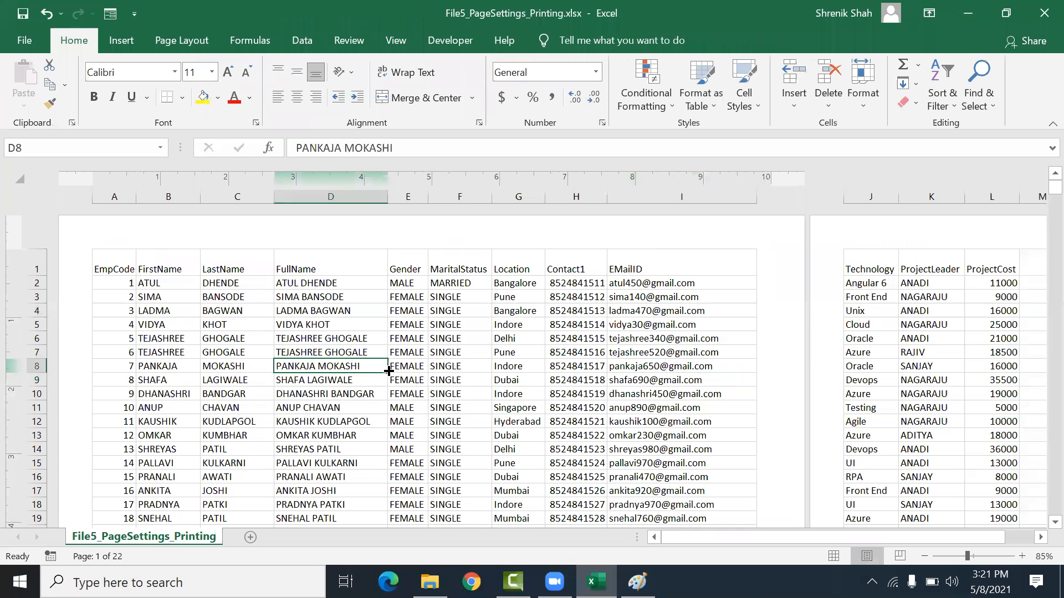
pyautogui.click(647, 246)
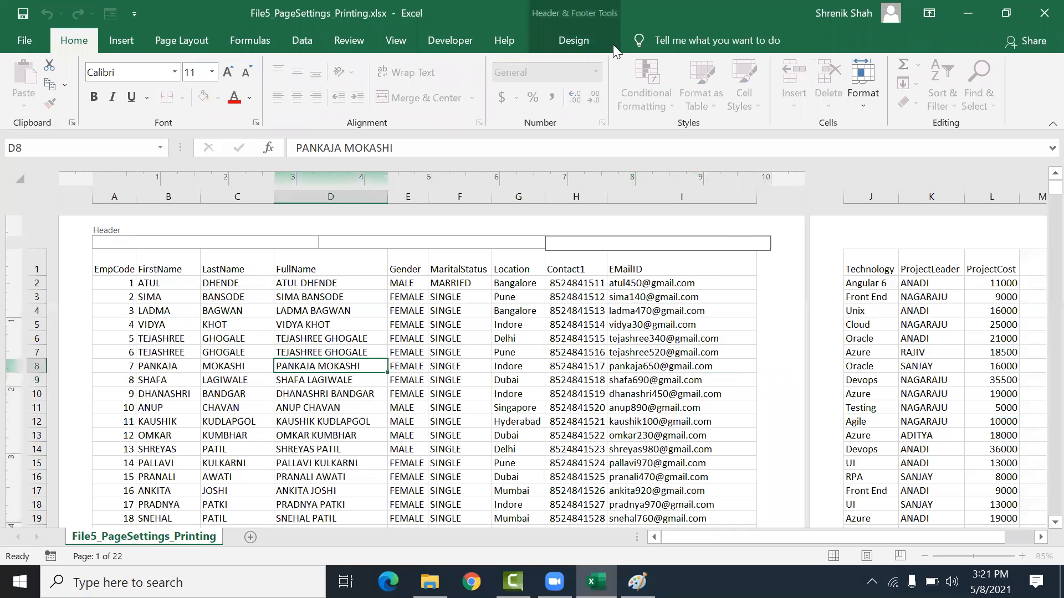
pyautogui.click(595, 38)
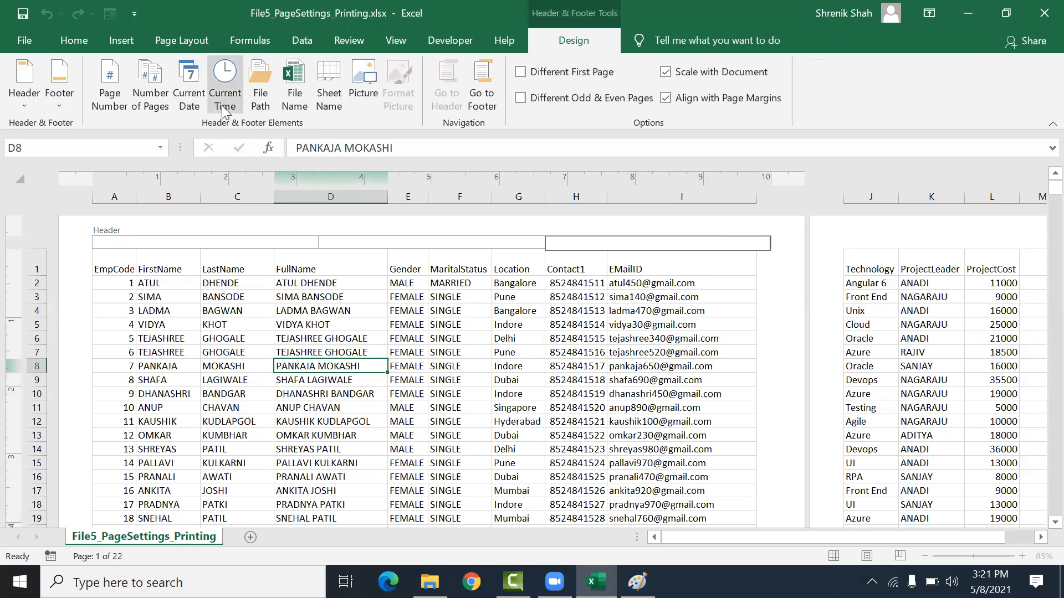
pyautogui.click(178, 101)
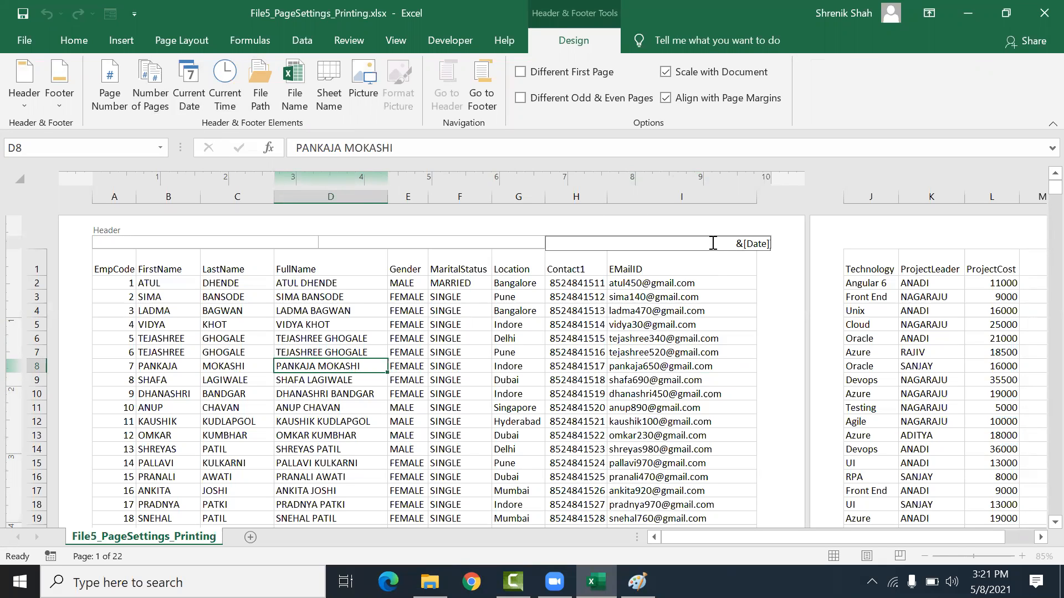
pyautogui.click(744, 268)
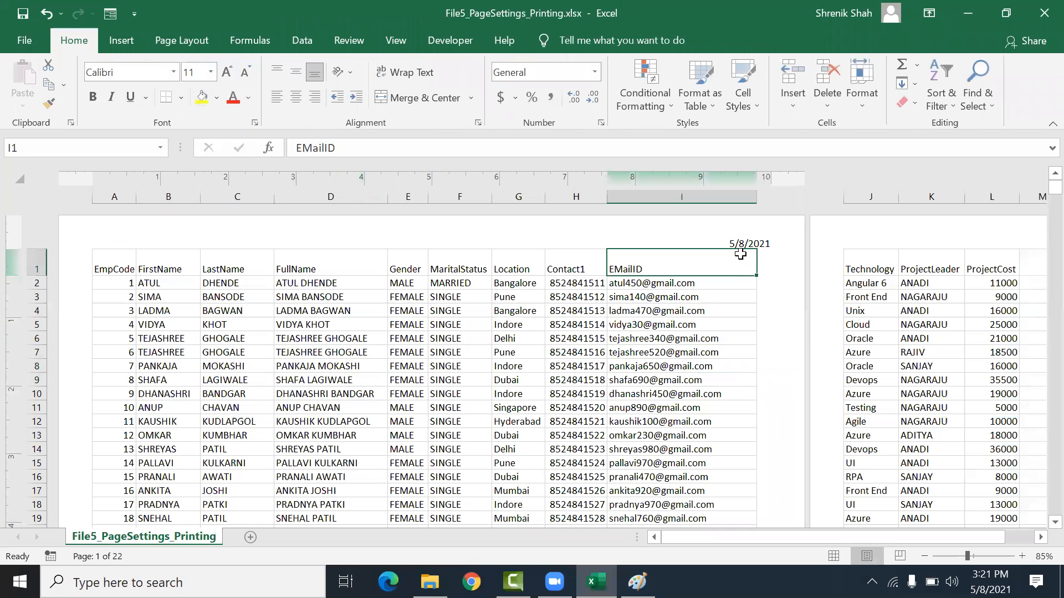
pyautogui.click(445, 240)
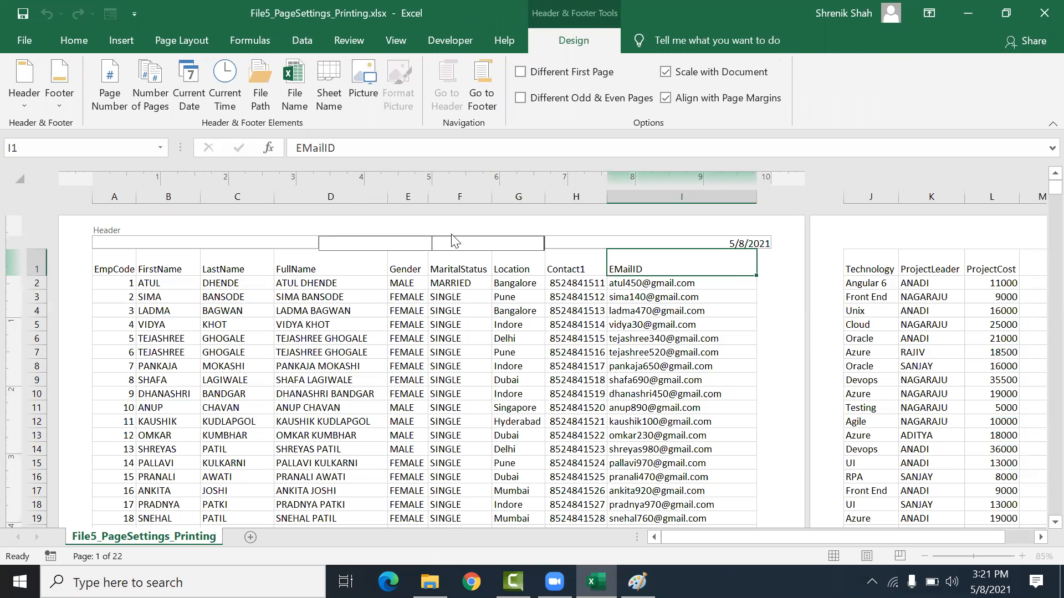
pyautogui.write('ww')
pyautogui.write('.talentberg.in')
pyautogui.click(289, 245)
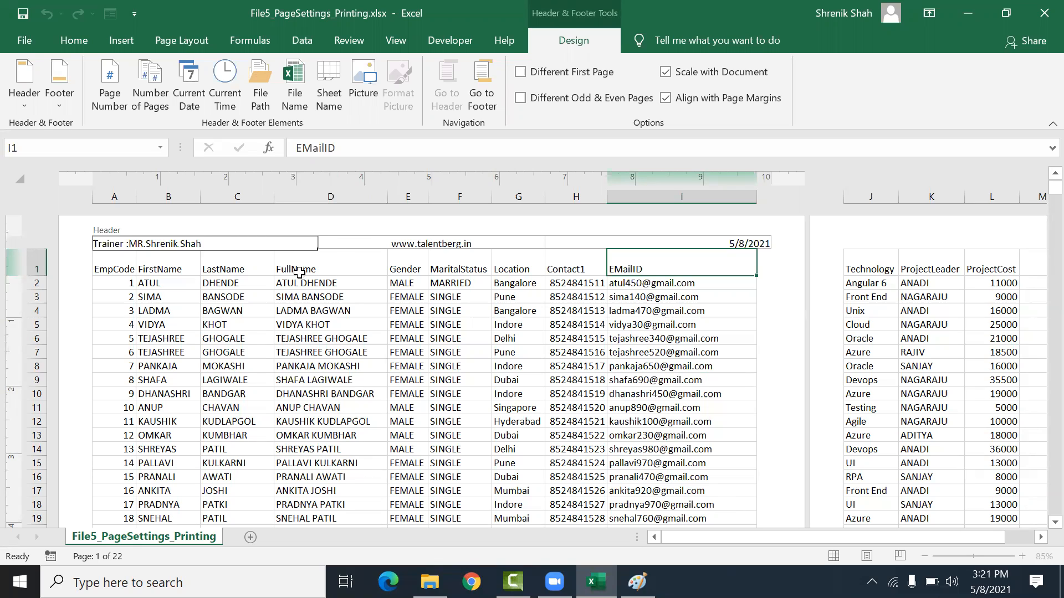
pyautogui.click(331, 338)
# Step: Replace the right footer section's content with the page number
pyautogui.scroll(-1, 332, 340)
pyautogui.scroll(-7, 333, 341)
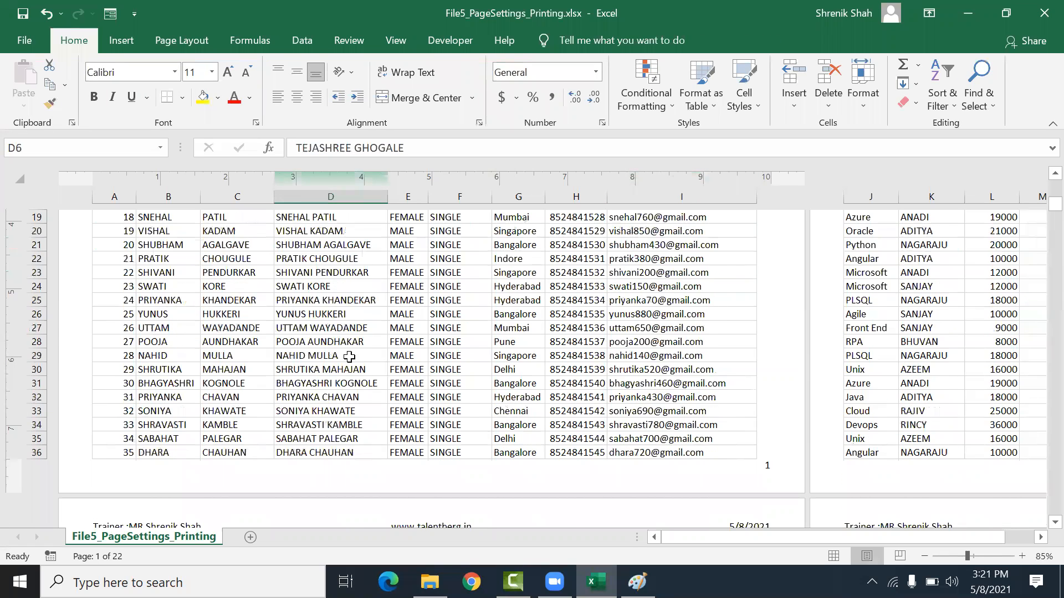
pyautogui.click(284, 384)
pyautogui.click(657, 384)
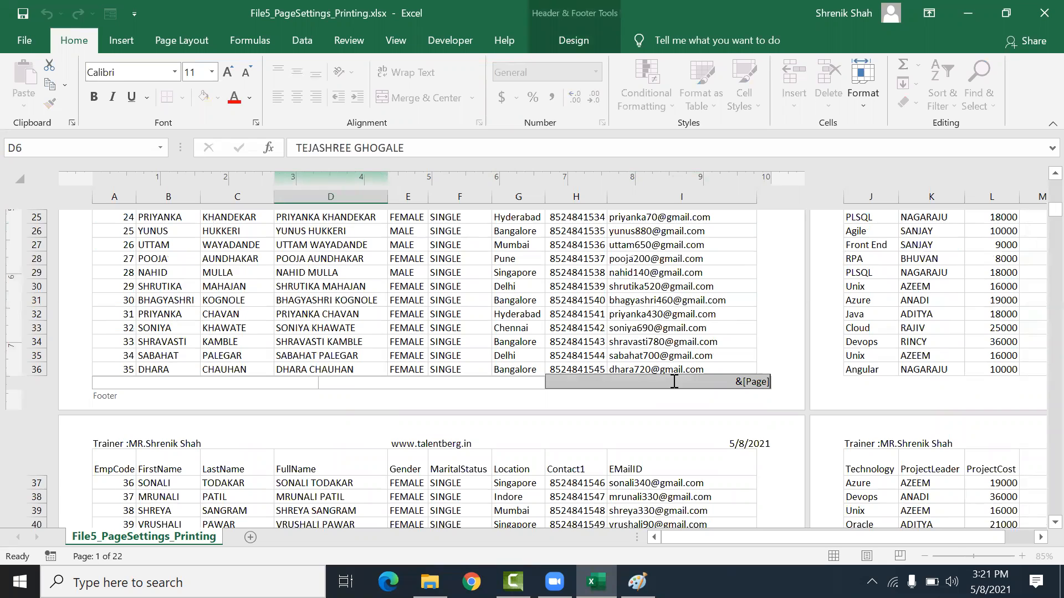
pyautogui.press('Delete')
pyautogui.click(646, 335)
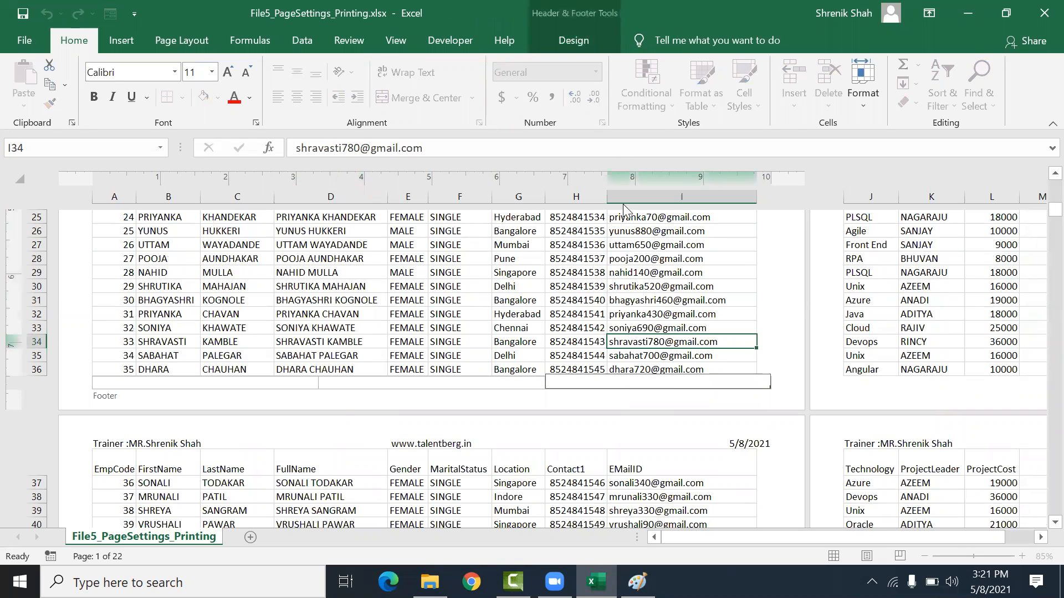
pyautogui.click(556, 30)
pyautogui.click(111, 75)
pyautogui.click(601, 328)
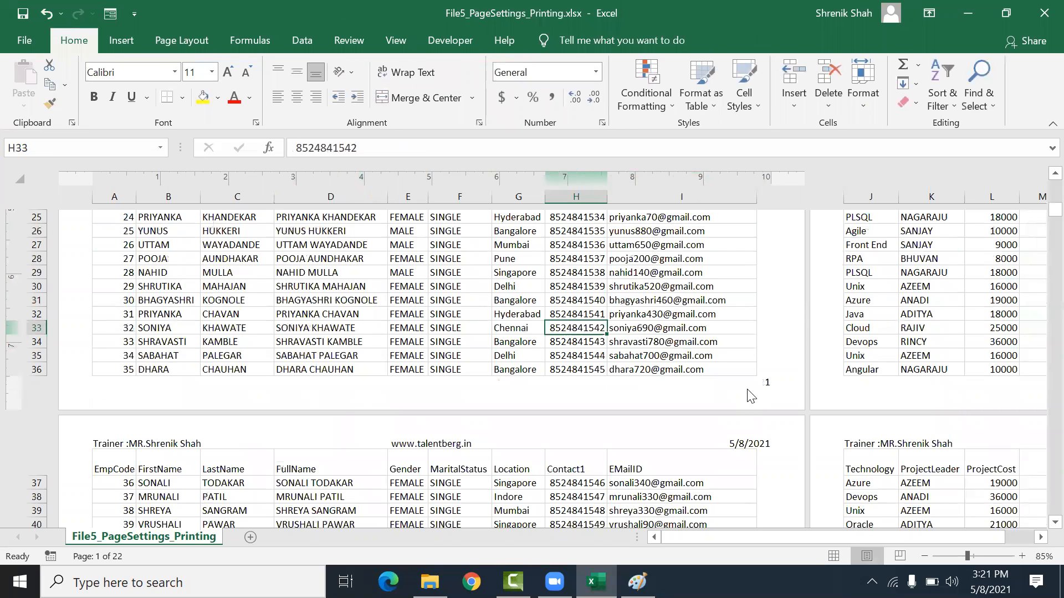
# Step: Clear the rows to repeat at top from the sheet's print titles
pyautogui.click(613, 332)
pyautogui.scroll(4, 614, 332)
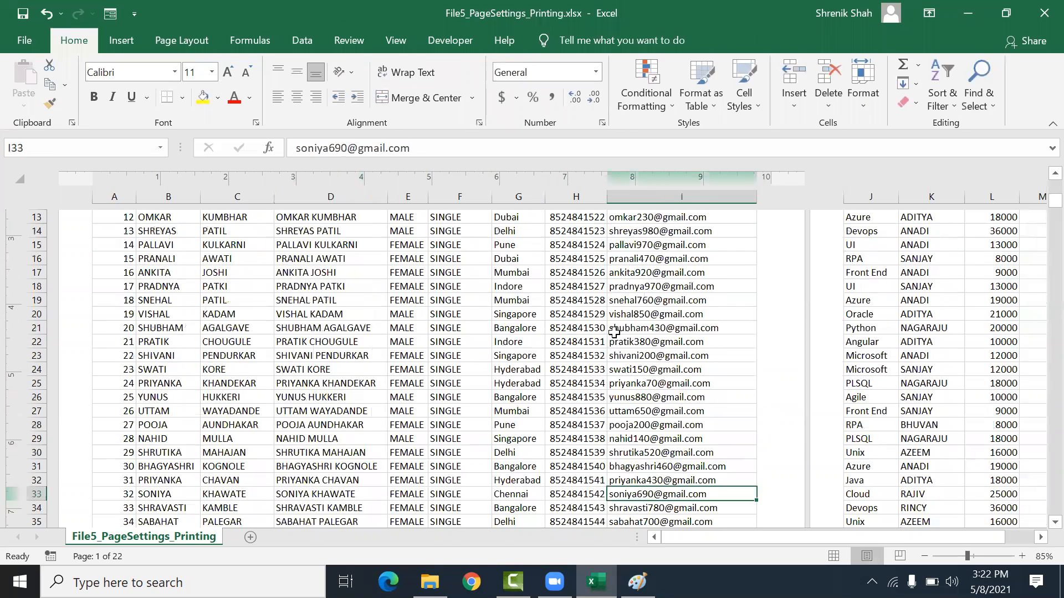
pyautogui.scroll(1, 614, 332)
pyautogui.scroll(-8, 615, 333)
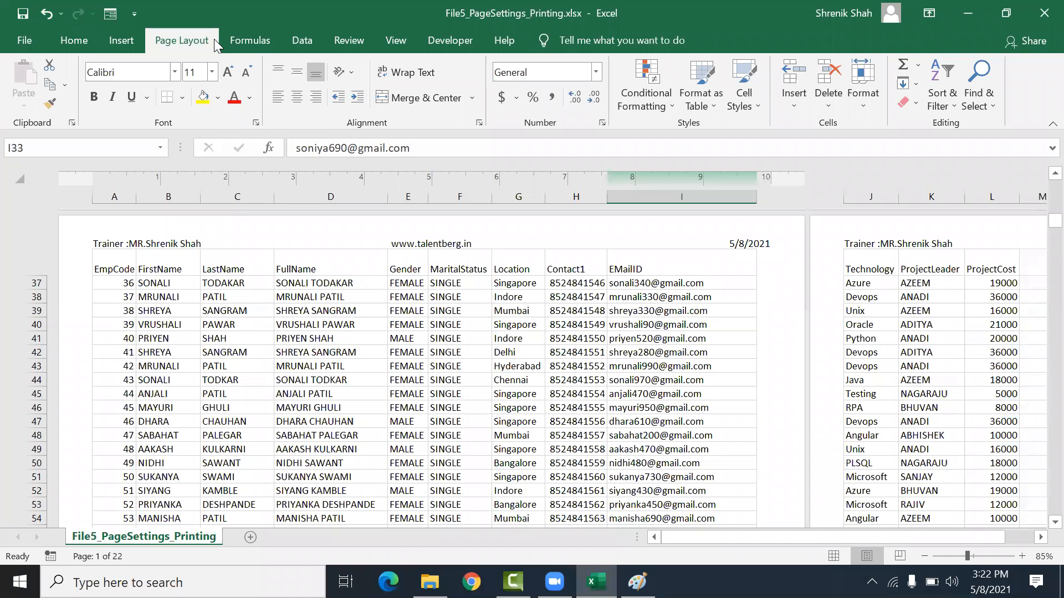
pyautogui.click(182, 41)
pyautogui.click(391, 99)
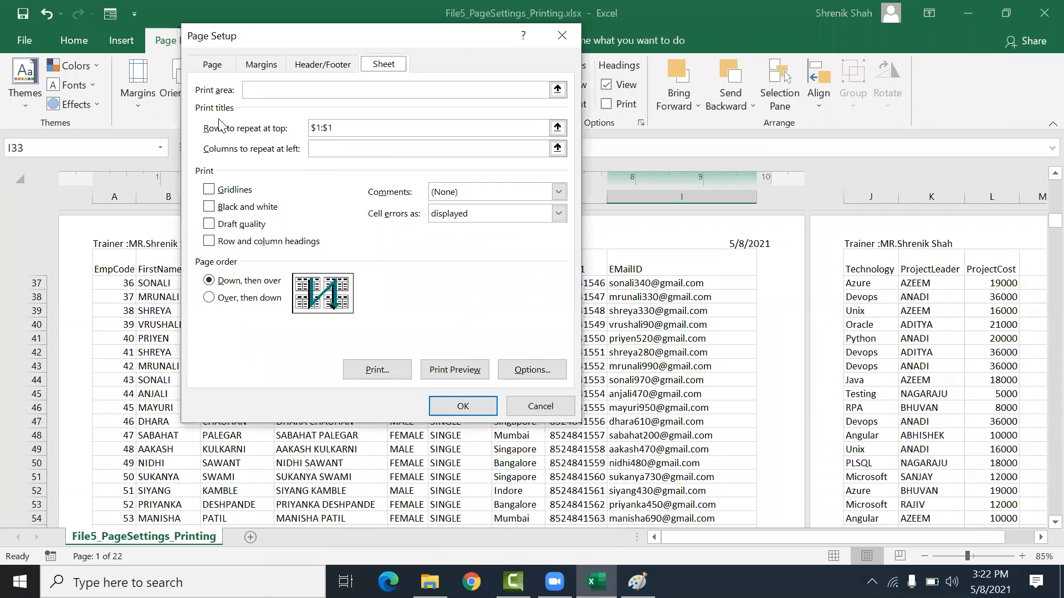
pyautogui.click(492, 128)
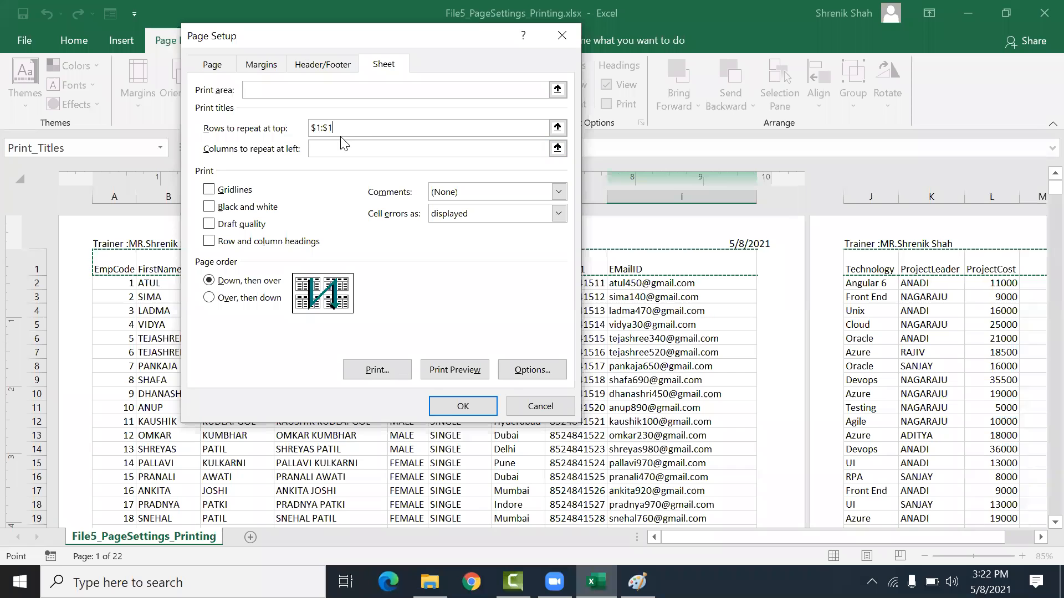
pyautogui.click(460, 406)
# Step: Select data on the first page and scroll to the following pages in Page Layout view
pyautogui.moveTo(118, 269); pyautogui.dragTo(755, 327)
pyautogui.moveTo(769, 478); pyautogui.dragTo(770, 480)
pyautogui.click(705, 365)
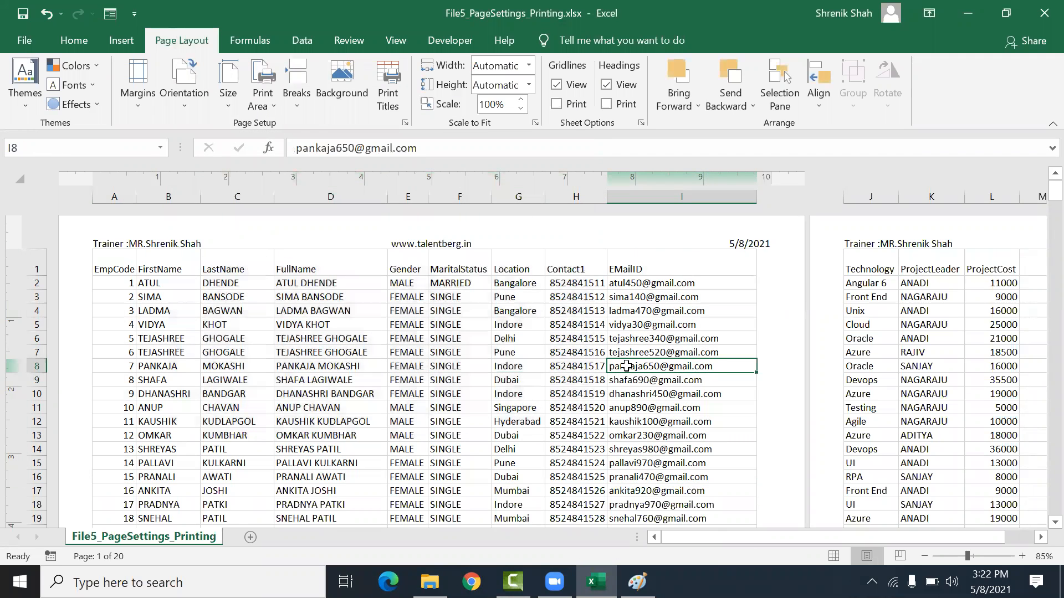
pyautogui.moveTo(130, 255); pyautogui.dragTo(692, 263)
pyautogui.scroll(-9, 619, 314)
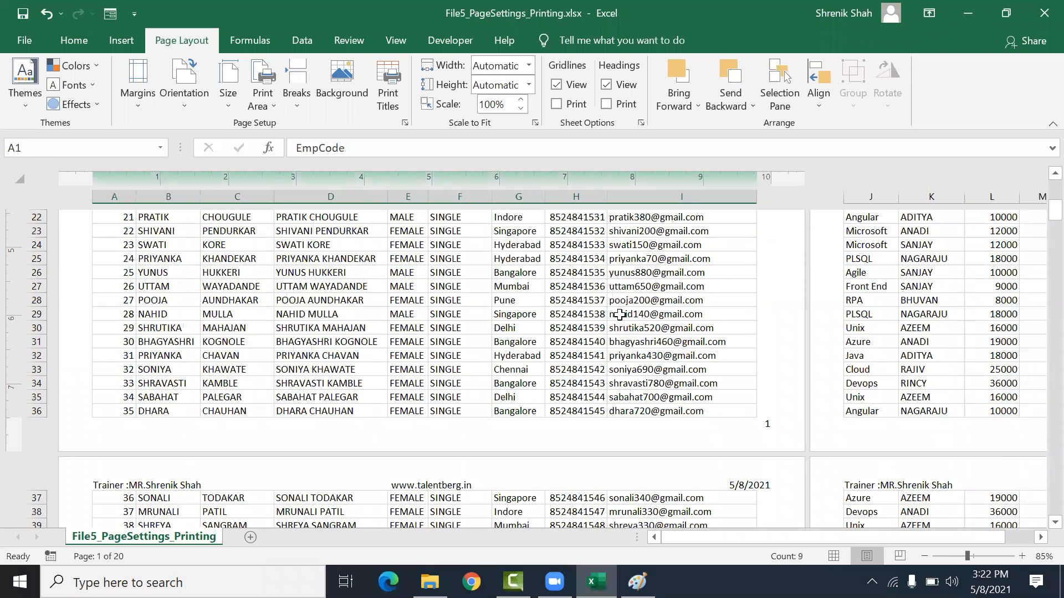
pyautogui.click(111, 417)
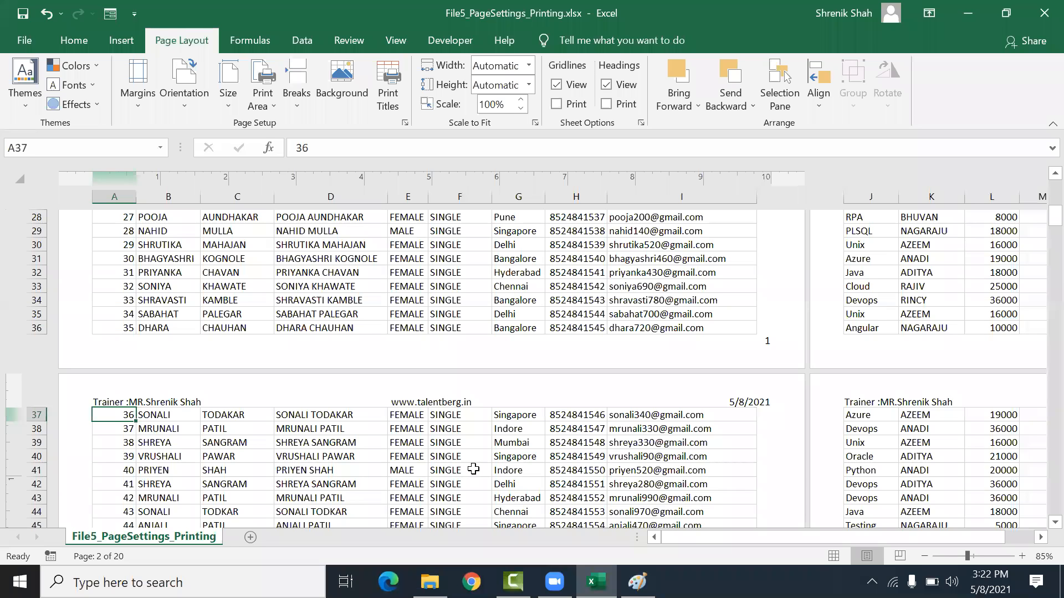
pyautogui.scroll(-14, 505, 467)
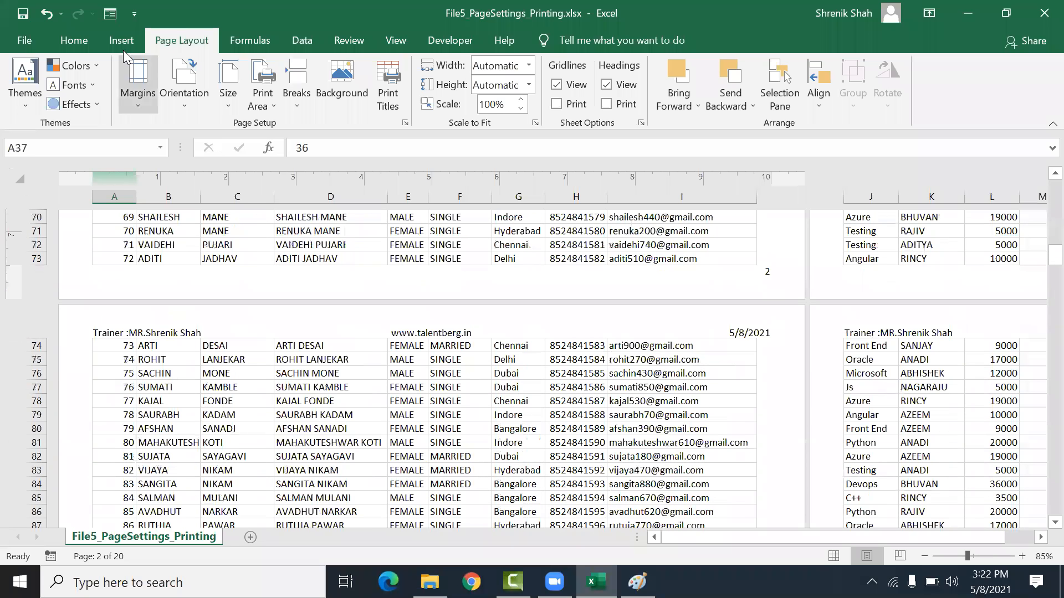
# Step: Preview the printout on the Print screen and move to the second page
pyautogui.click(25, 38)
pyautogui.click(71, 334)
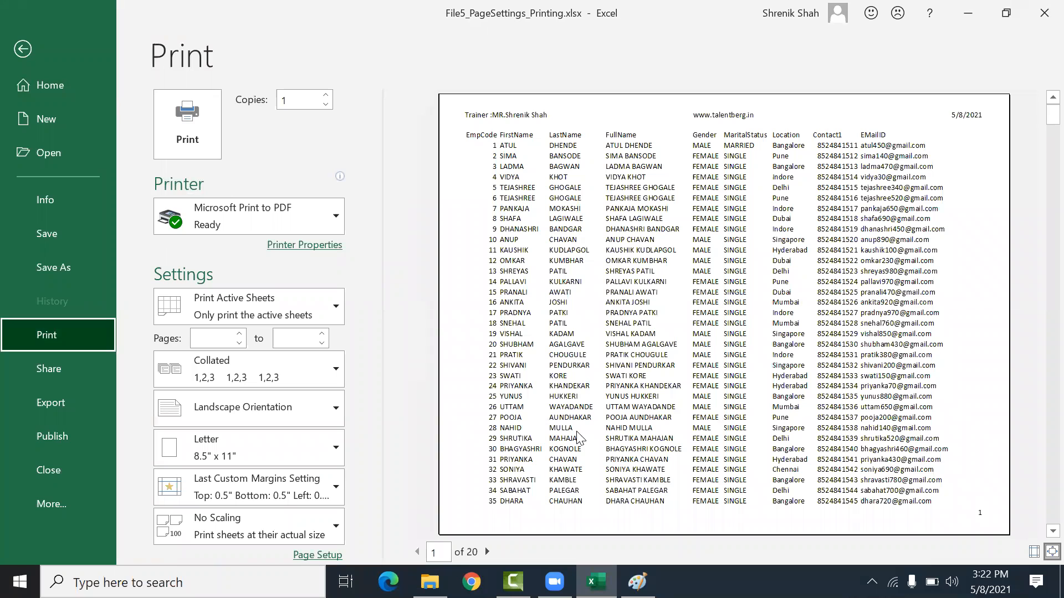
pyautogui.press('Tab')
pyautogui.press('Tab')
pyautogui.press('Tab')
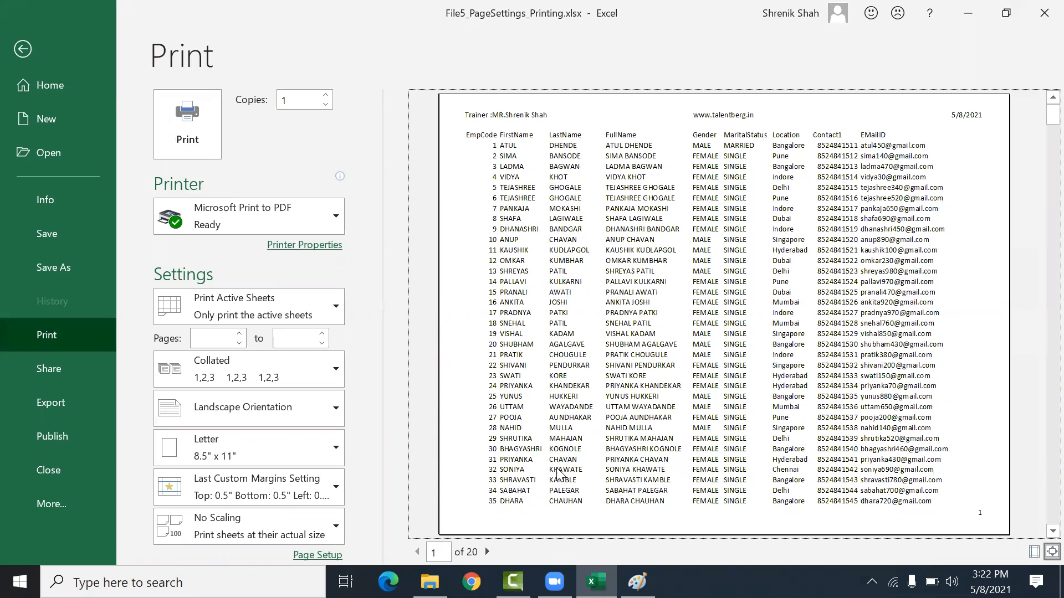
pyautogui.press('Tab')
pyautogui.click(486, 552)
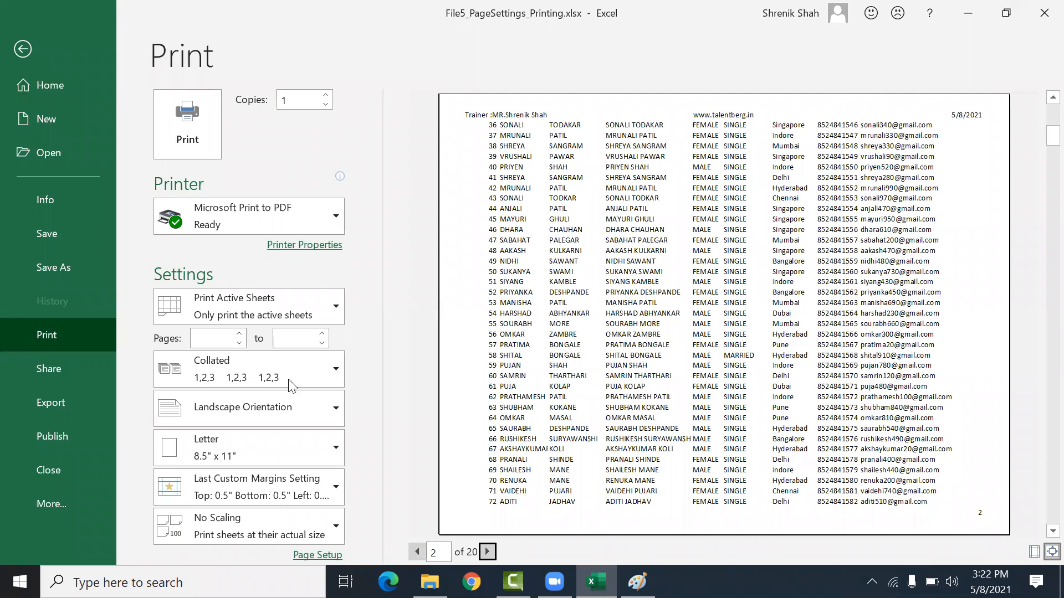
pyautogui.click(23, 49)
# Step: Select the column header row and align its labels left and vertically in the middle
pyautogui.click(263, 385)
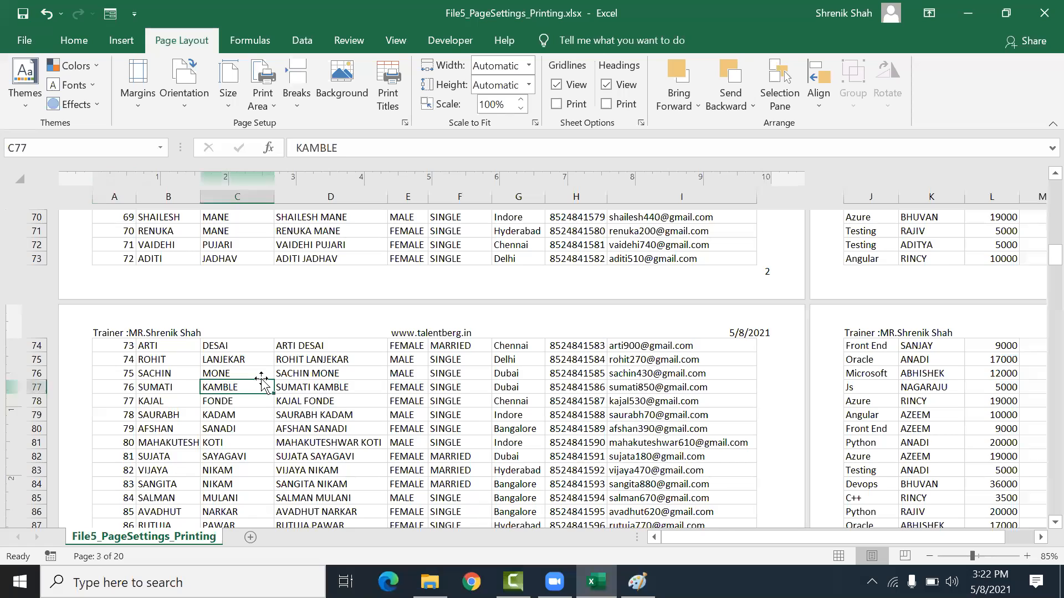
pyautogui.scroll(20, 262, 382)
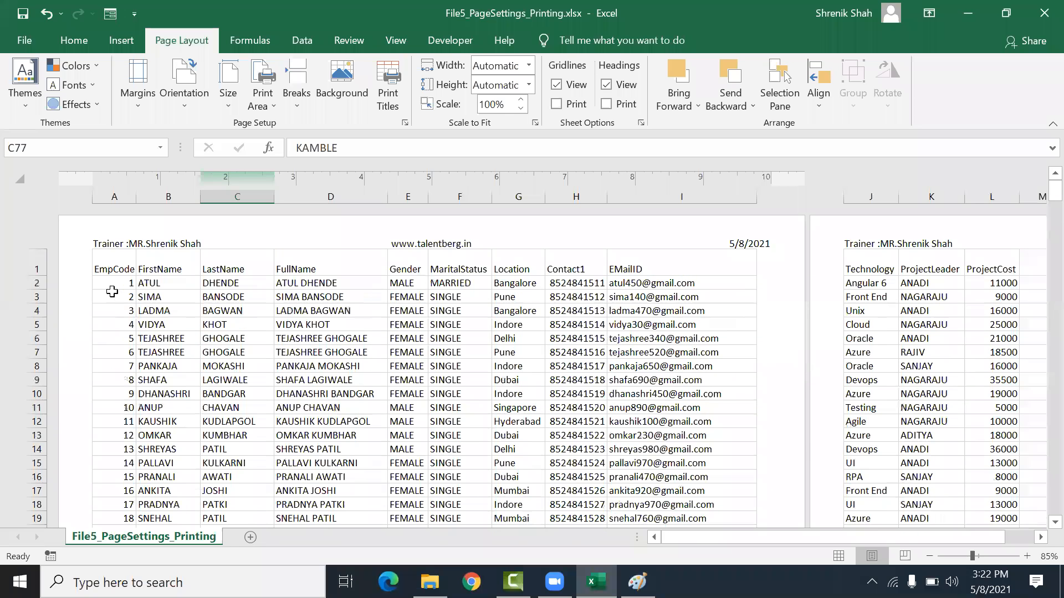
pyautogui.click(107, 257)
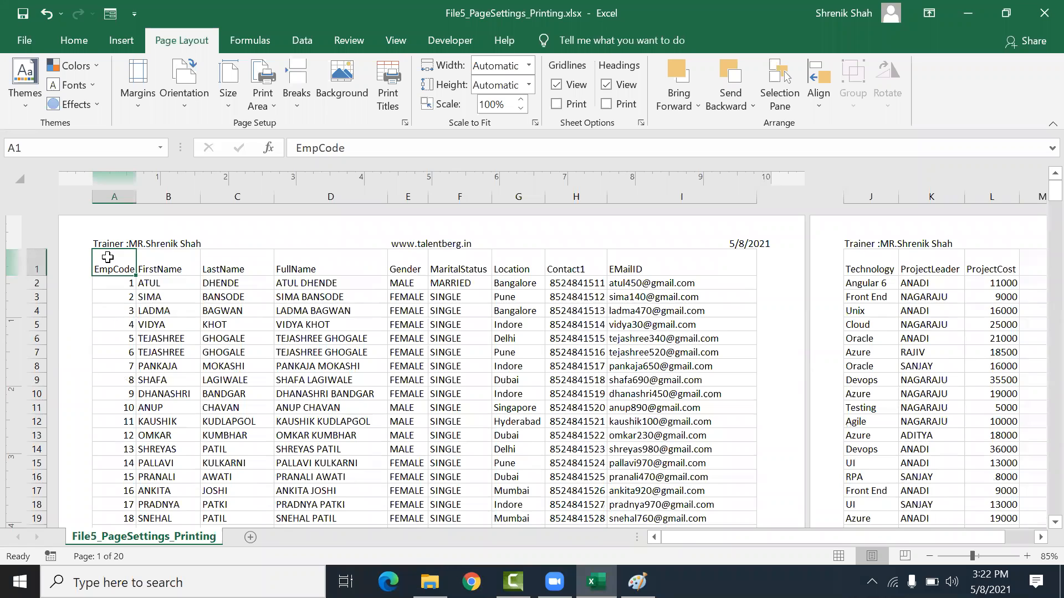
pyautogui.hotkey('shift', 'Right')
pyautogui.hotkey('shift', 'Right')
pyautogui.hotkey('shift', 'Right')
pyautogui.hotkey('shift', 'Right')
pyautogui.hotkey('shift', 'Right')
pyautogui.hotkey('shift', 'Right')
pyautogui.hotkey('shift', 'Right')
pyautogui.hotkey('shift', 'Right')
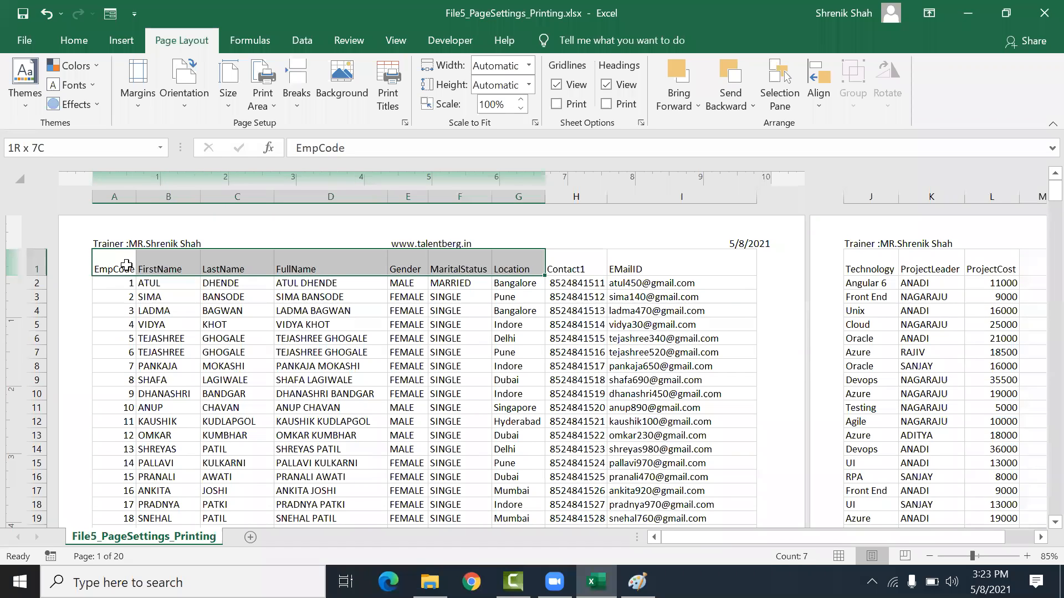
pyautogui.hotkey('shift', 'Right')
pyautogui.hotkey('shift', 'Right')
pyautogui.hotkey('shift', 'Right')
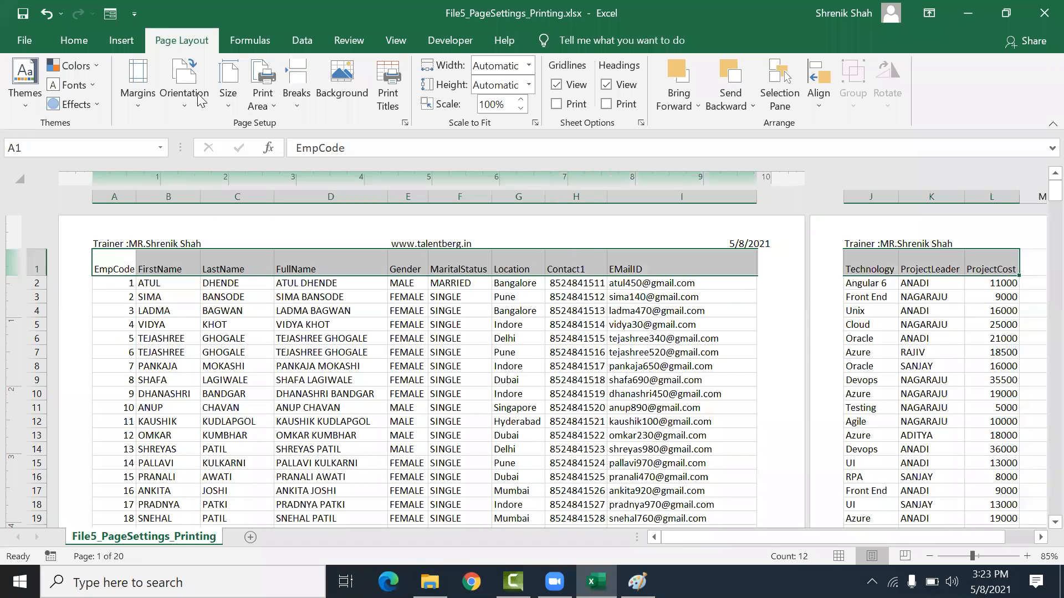
pyautogui.click(72, 40)
pyautogui.click(296, 97)
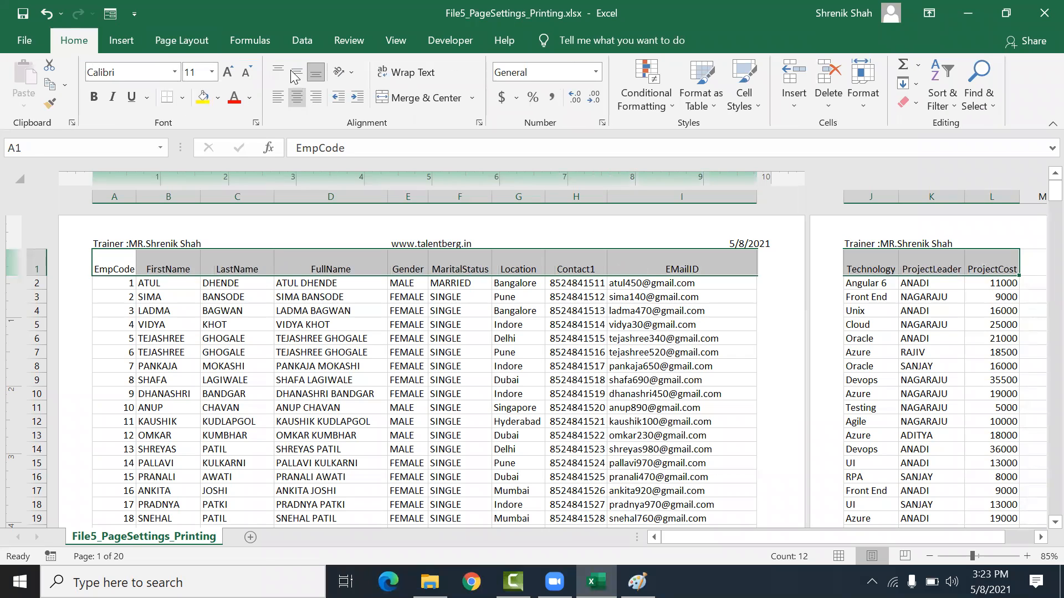
pyautogui.click(296, 70)
pyautogui.click(277, 97)
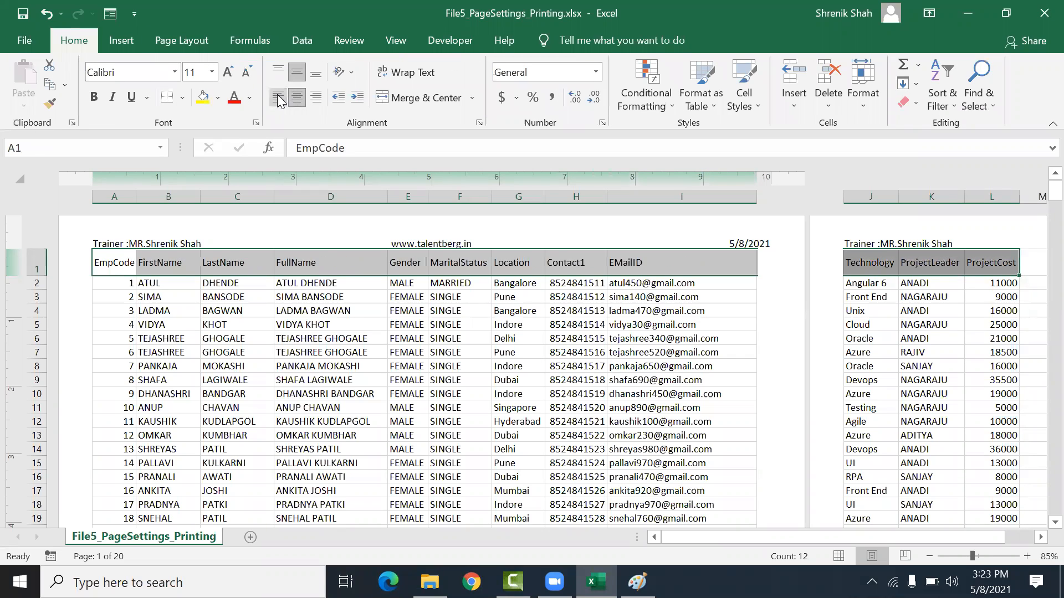
# Step: Make the header row bold with a dark blue fill and white font color
pyautogui.click(94, 97)
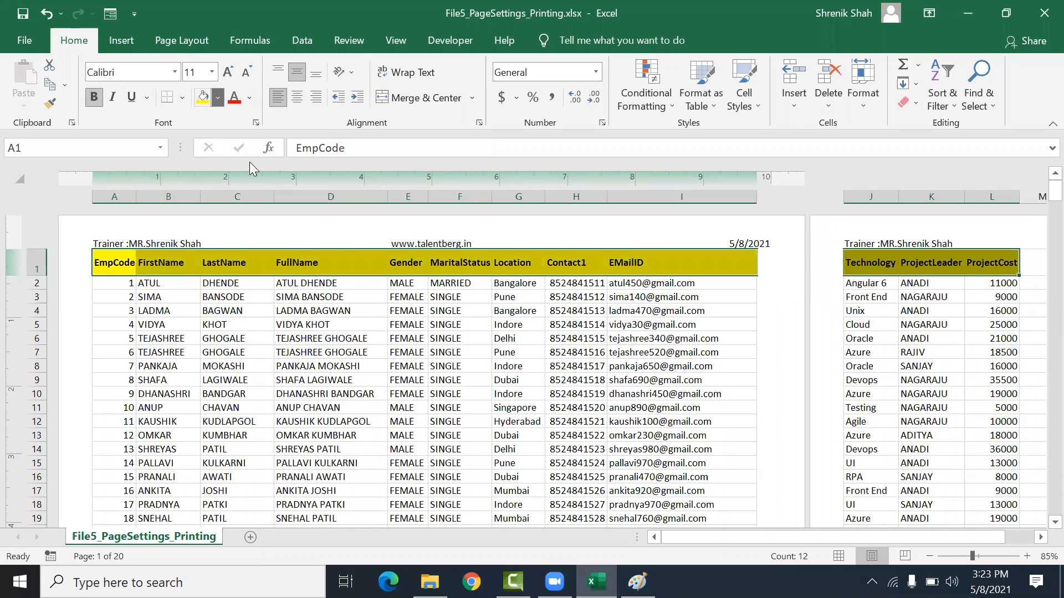
pyautogui.click(217, 98)
pyautogui.click(317, 229)
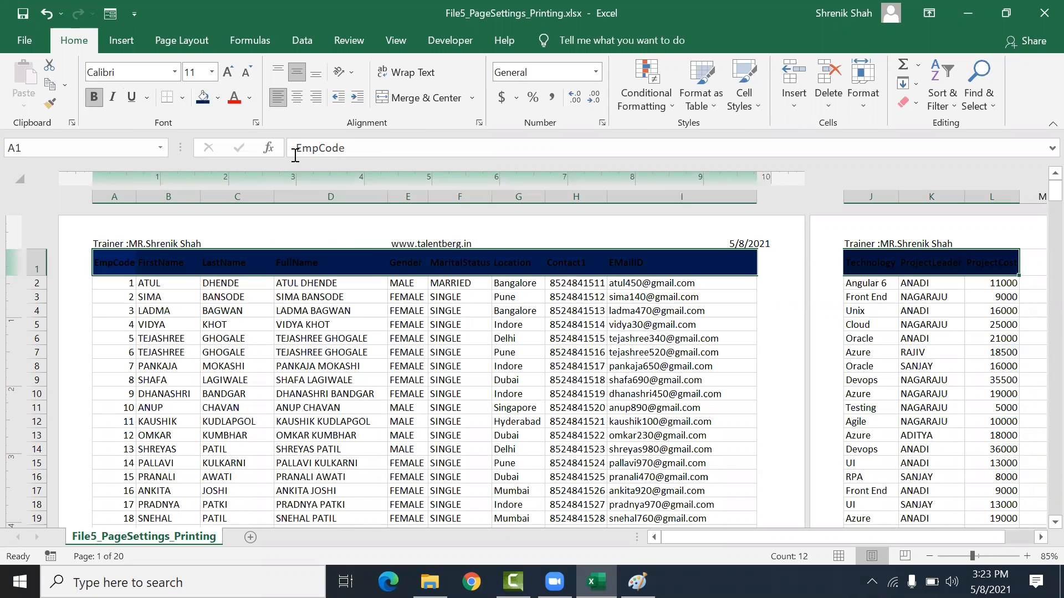
pyautogui.click(251, 102)
pyautogui.click(236, 156)
pyautogui.click(237, 324)
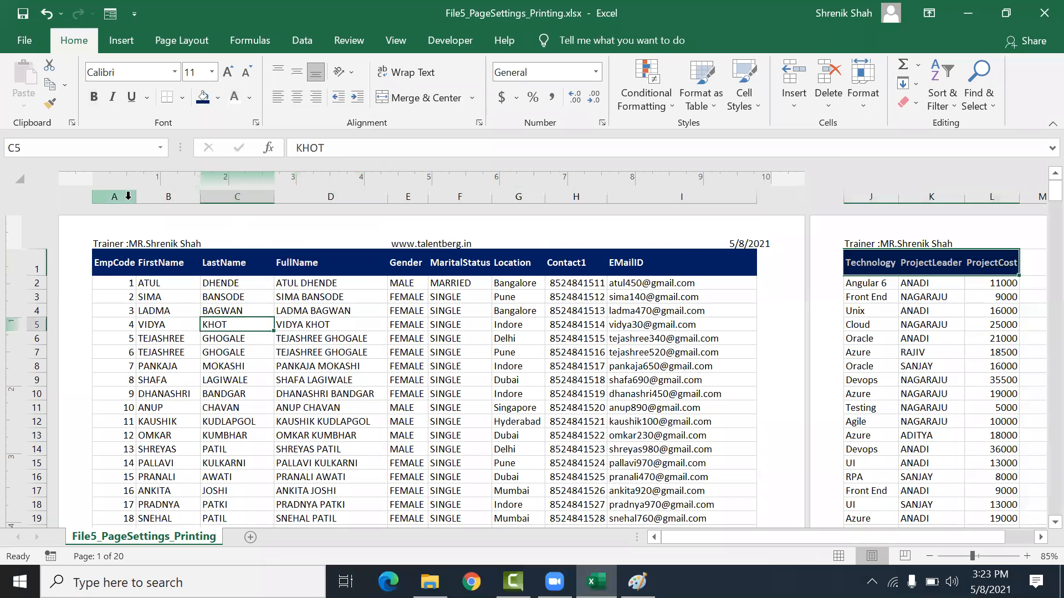
# Step: Widen column A slightly
pyautogui.moveTo(137, 197); pyautogui.dragTo(139, 196)
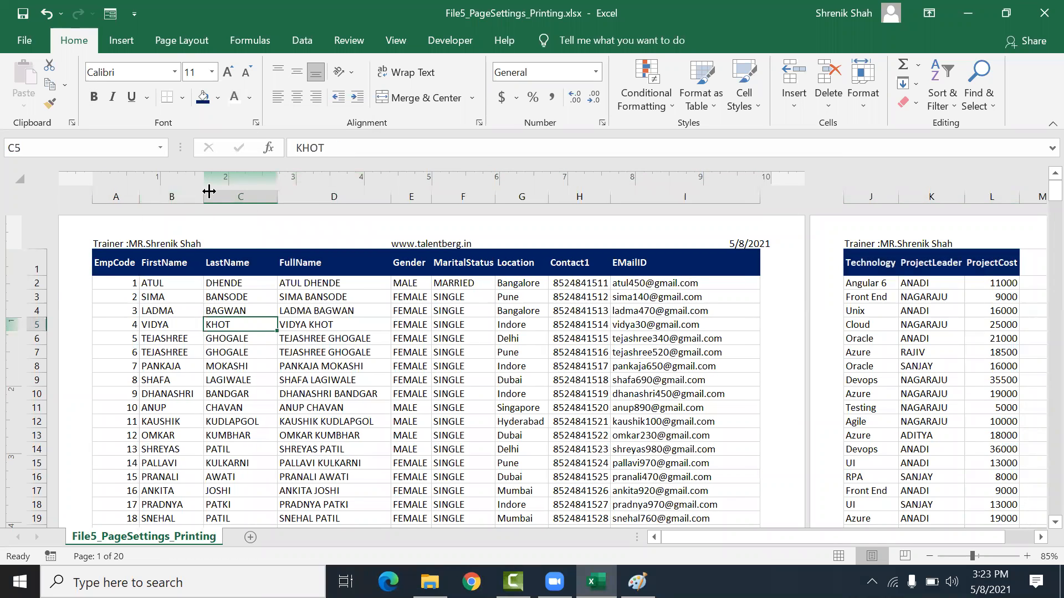
pyautogui.hotkey('ctrl', 'Up')
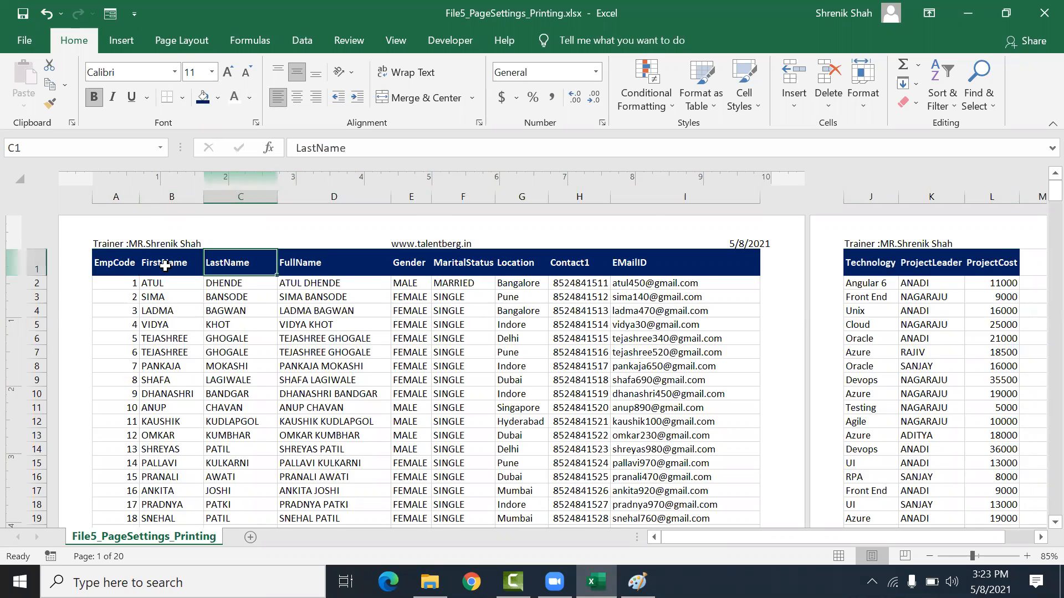
pyautogui.scroll(-8, 164, 266)
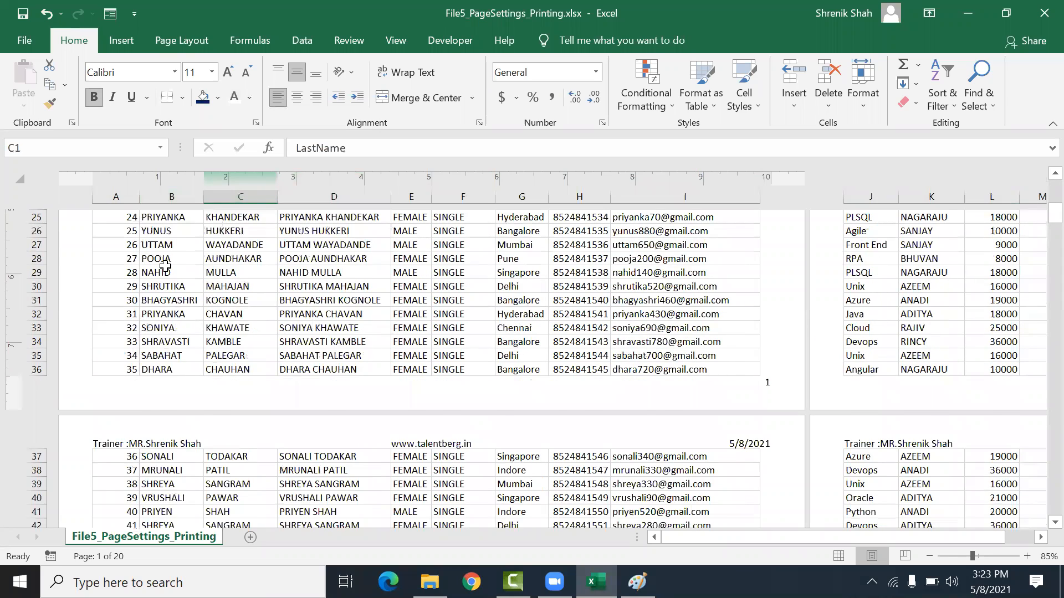
# Step: Set row 1 as the rows to repeat at top in the sheet's print titles
pyautogui.scroll(8, 165, 266)
pyautogui.hotkey('ctrl', 'Home')
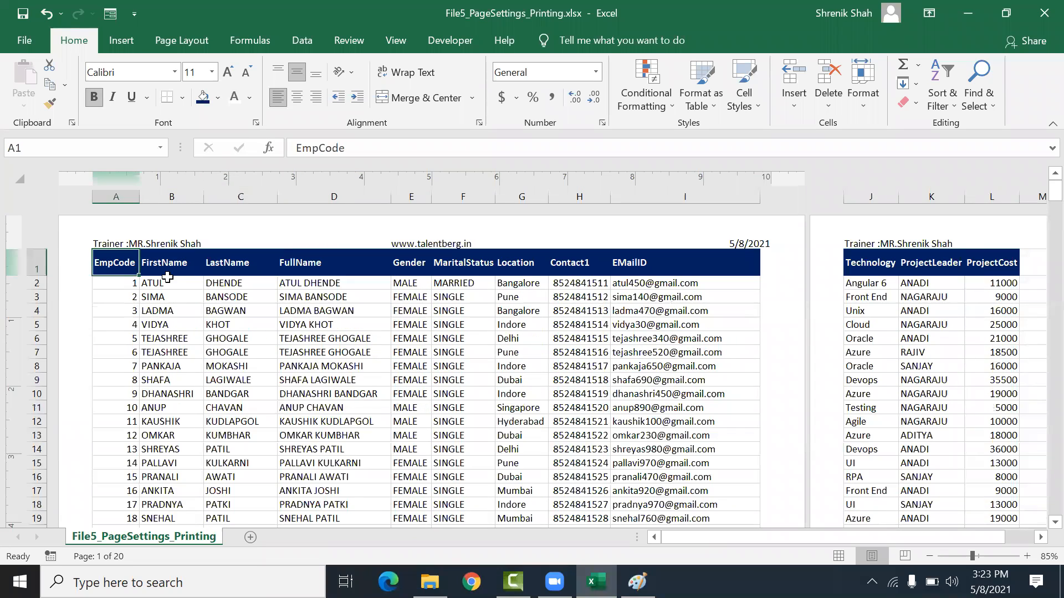
pyautogui.click(174, 43)
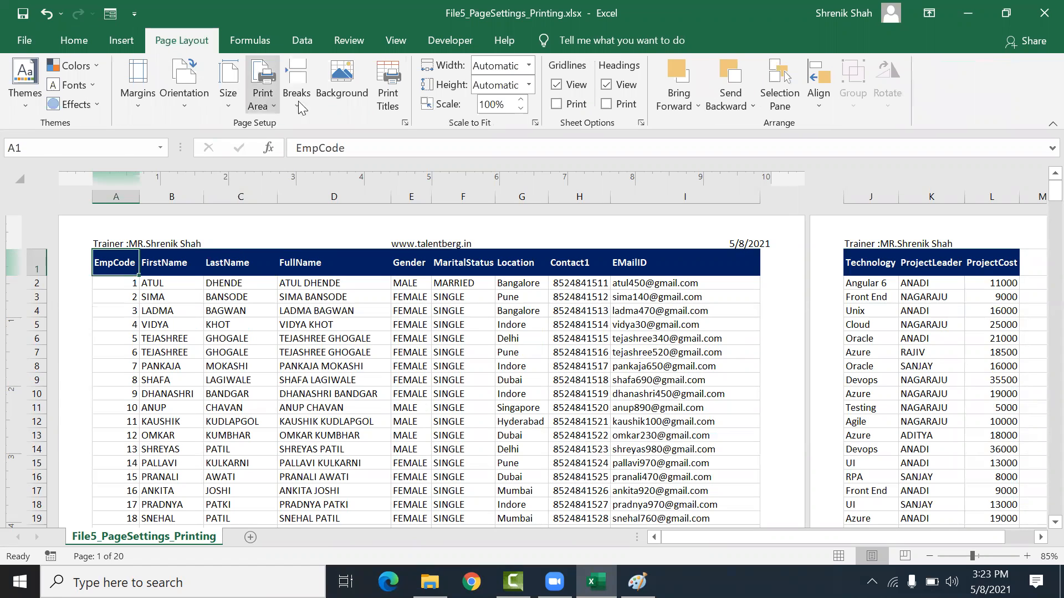
pyautogui.click(389, 91)
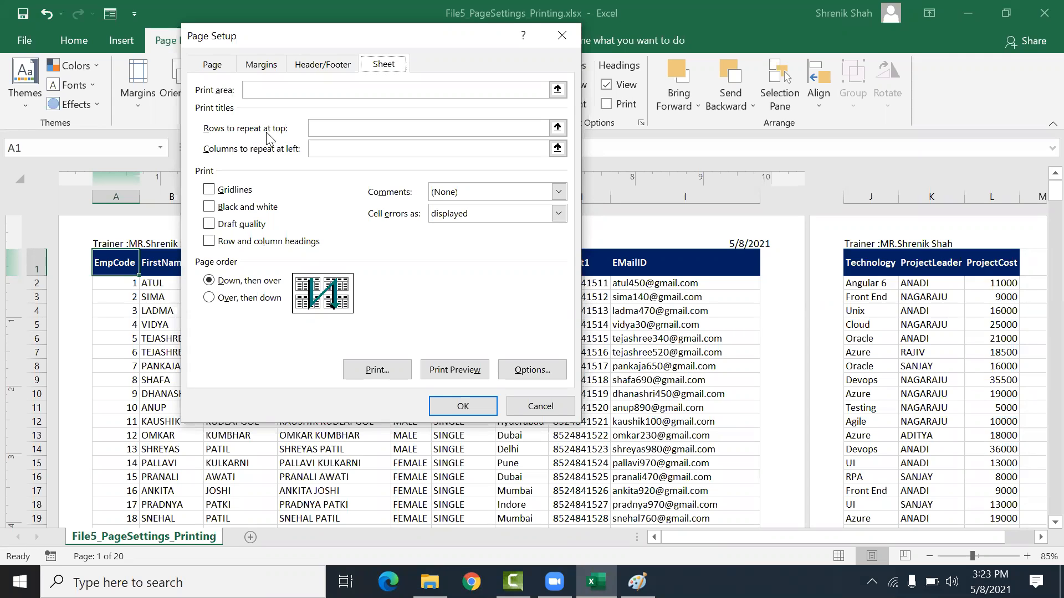
pyautogui.click(320, 128)
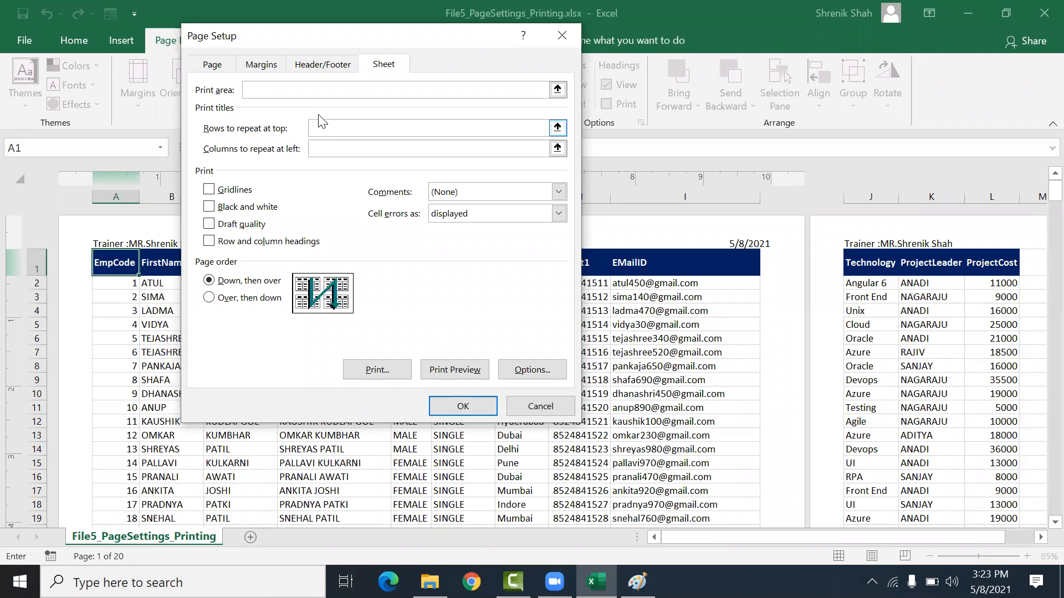
pyautogui.click(557, 128)
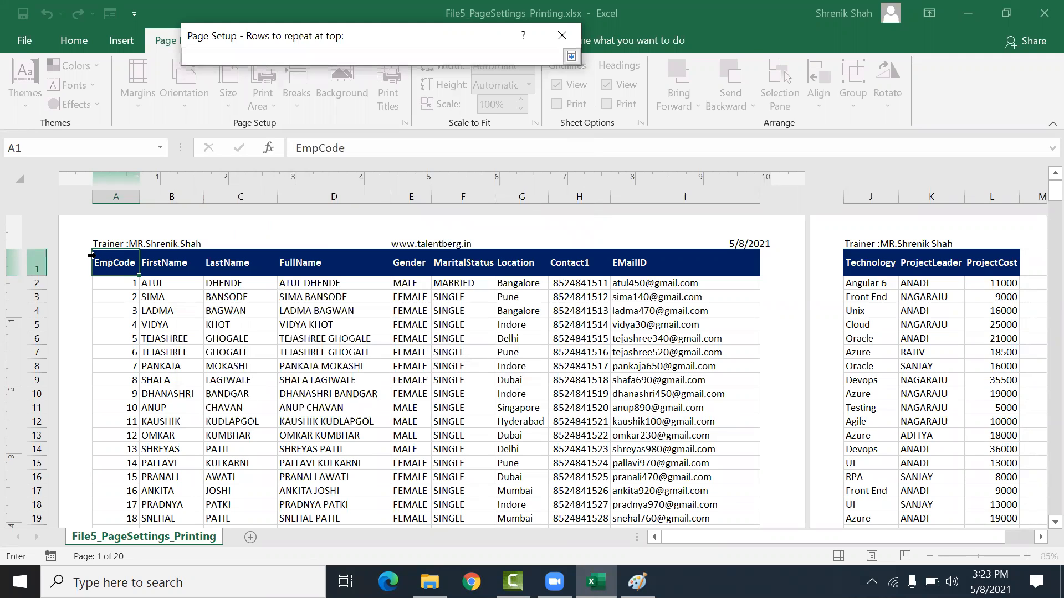
pyautogui.click(37, 264)
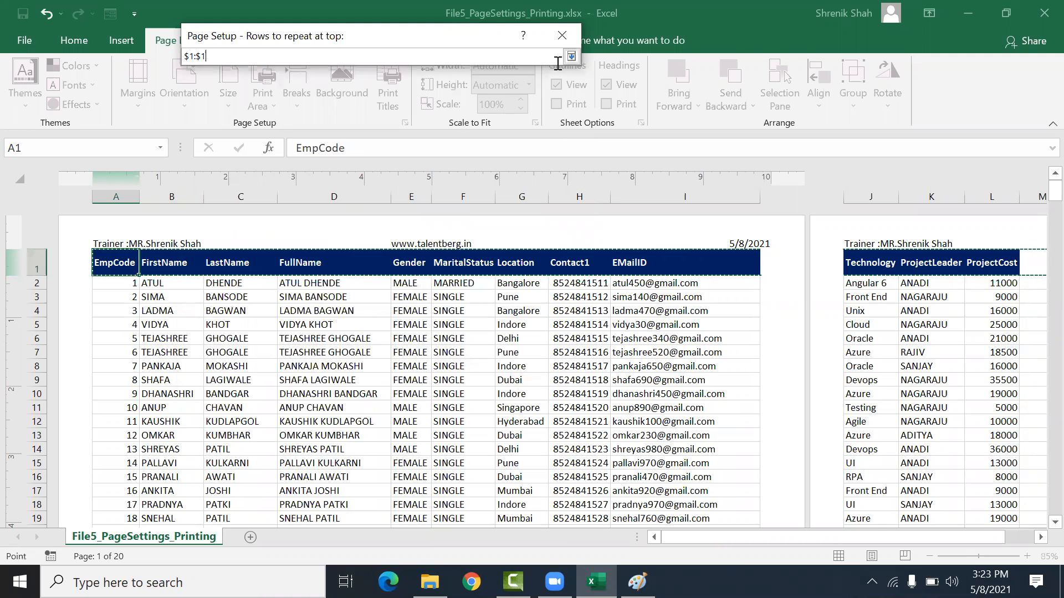
pyautogui.click(571, 56)
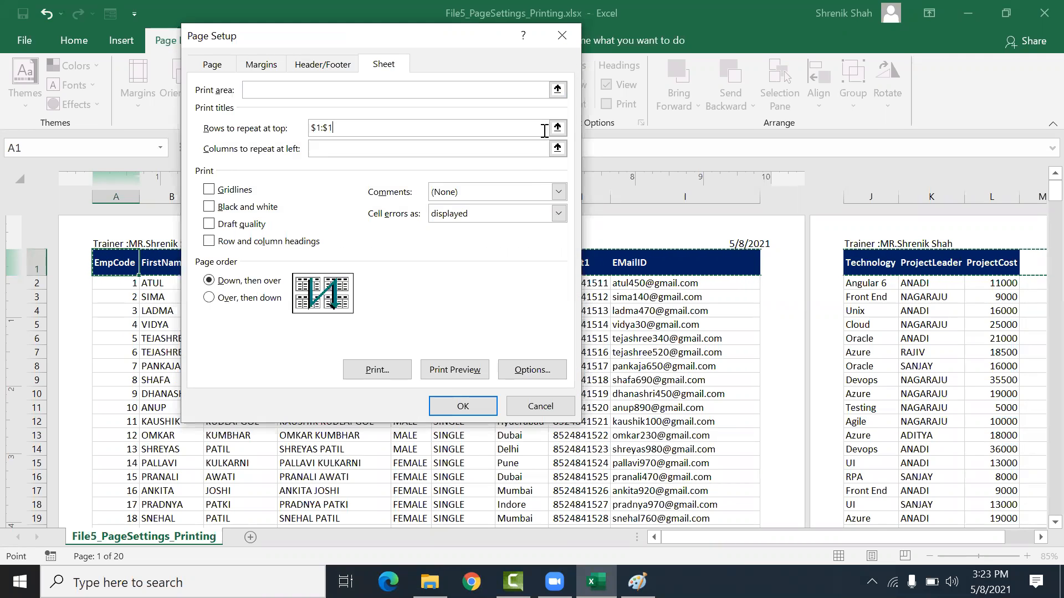
pyautogui.click(437, 406)
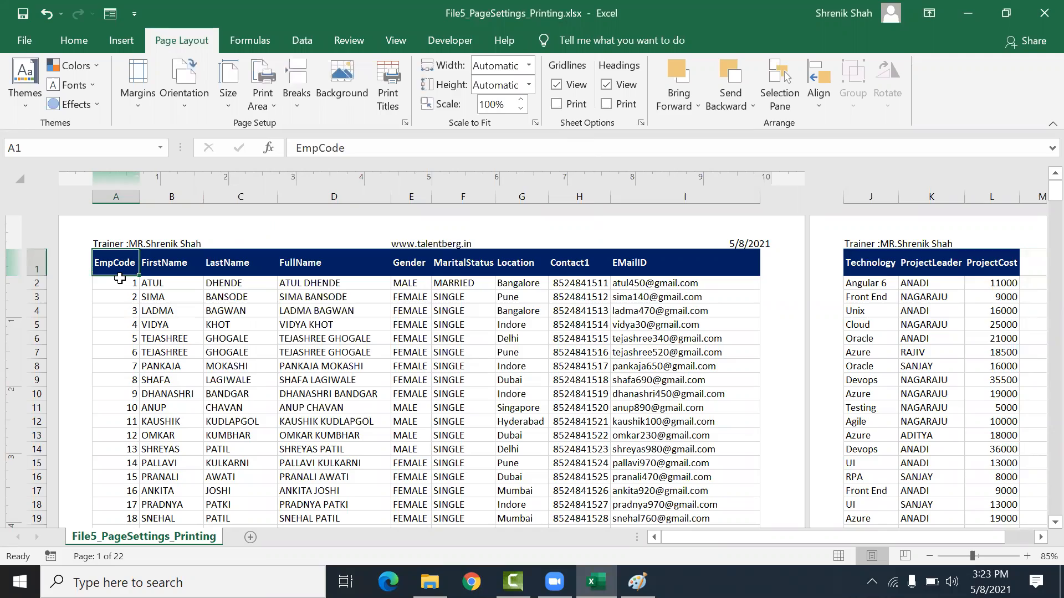
# Step: Review the repeated header row across the pages in the sheet and in the print preview
pyautogui.scroll(-10, 120, 278)
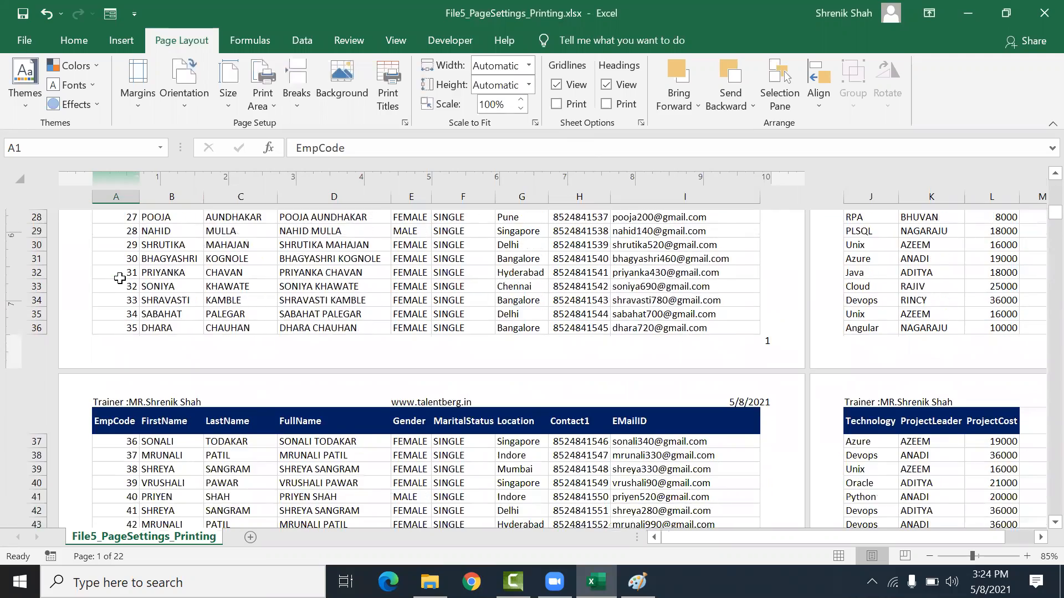
pyautogui.scroll(-10, 120, 278)
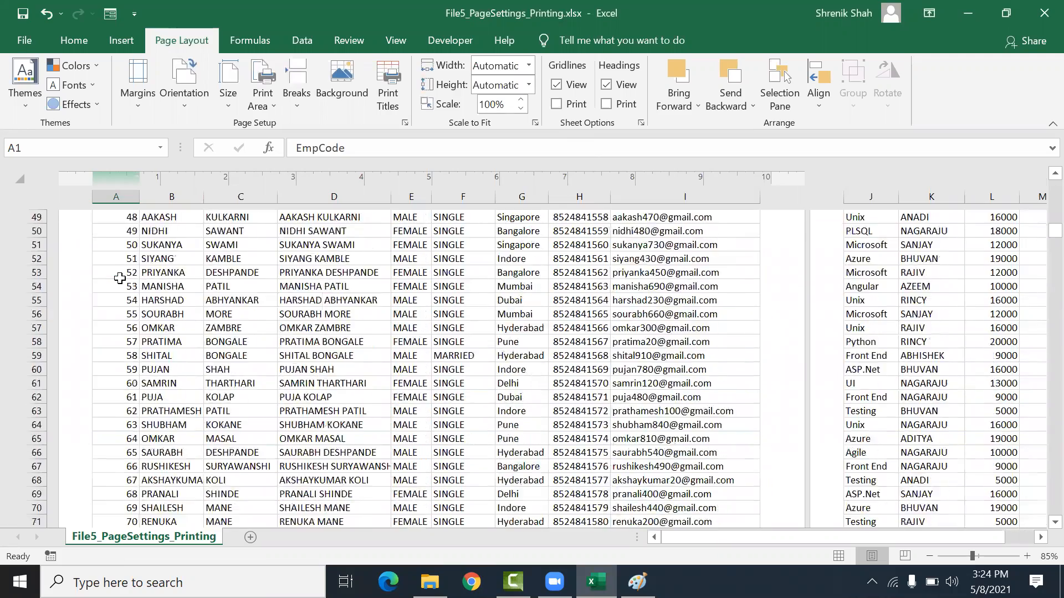
pyautogui.scroll(-7, 119, 279)
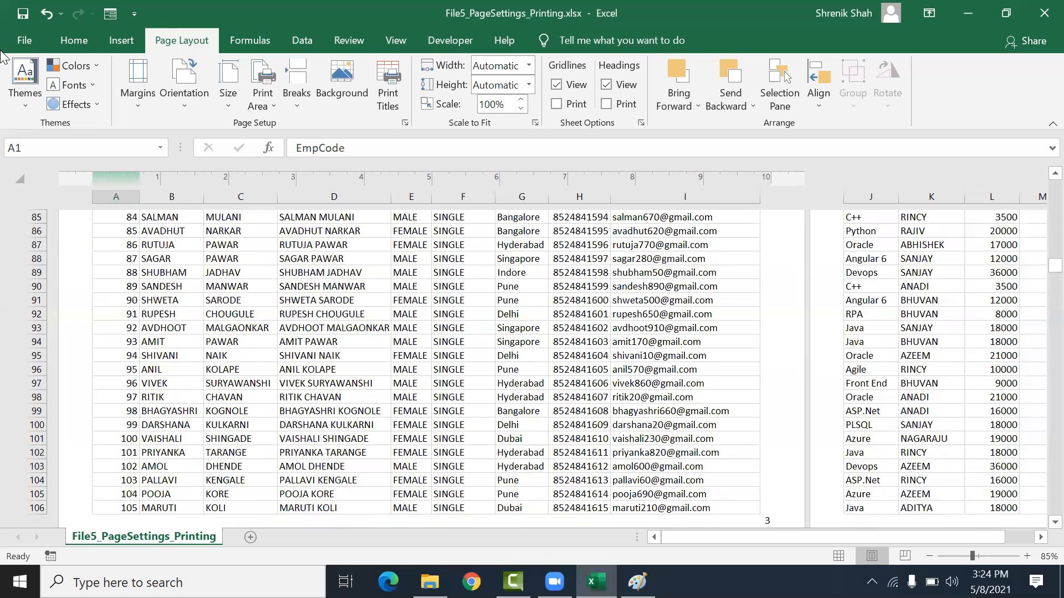
pyautogui.click(36, 38)
pyautogui.click(74, 339)
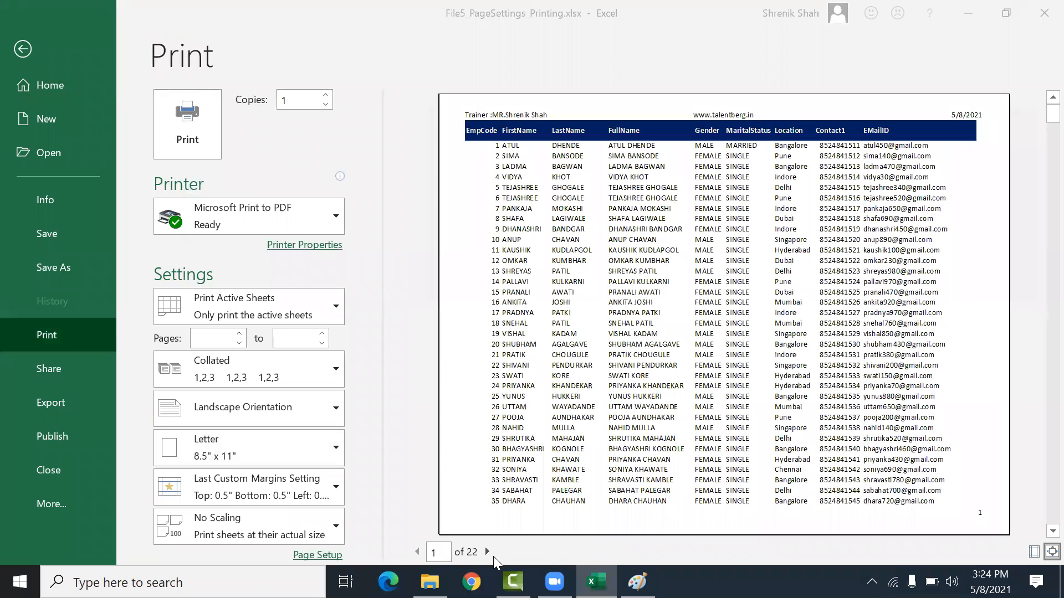
pyautogui.click(490, 557)
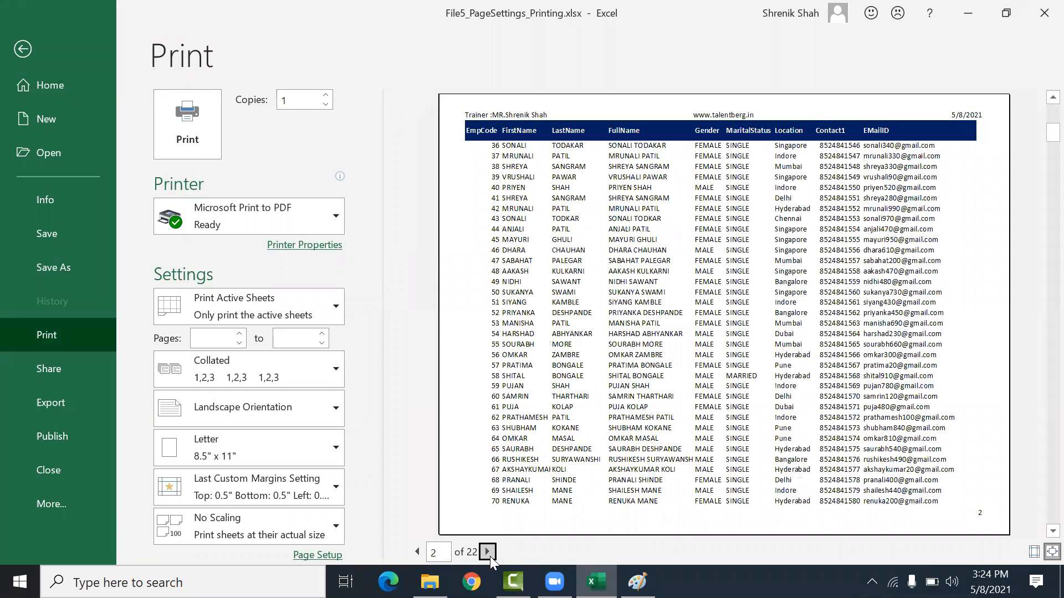
pyautogui.click(487, 551)
pyautogui.click(488, 552)
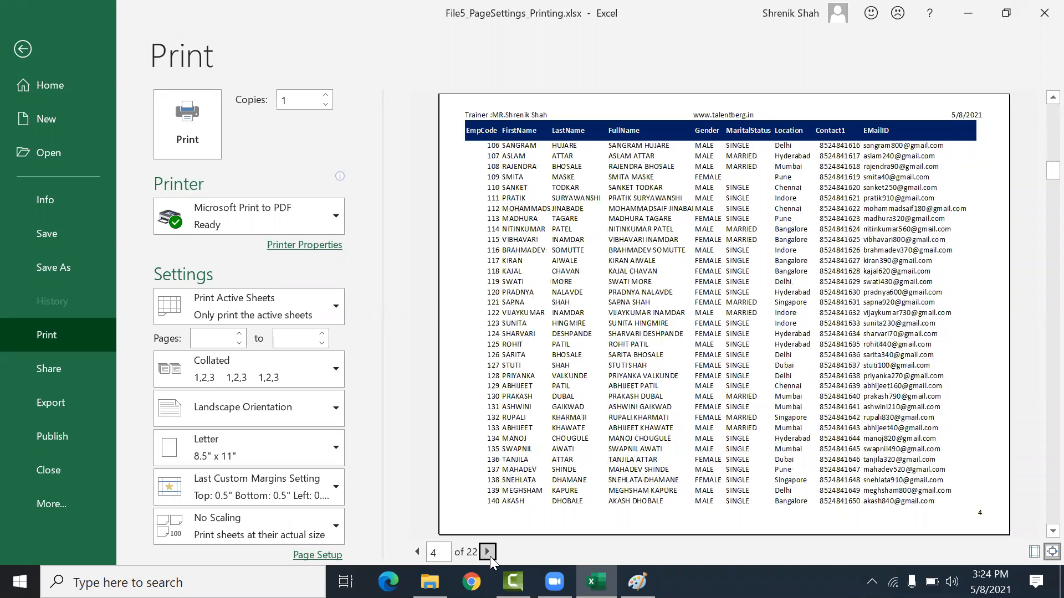
pyautogui.click(489, 556)
pyautogui.click(489, 556)
pyautogui.click(487, 552)
pyautogui.click(487, 551)
pyautogui.click(487, 552)
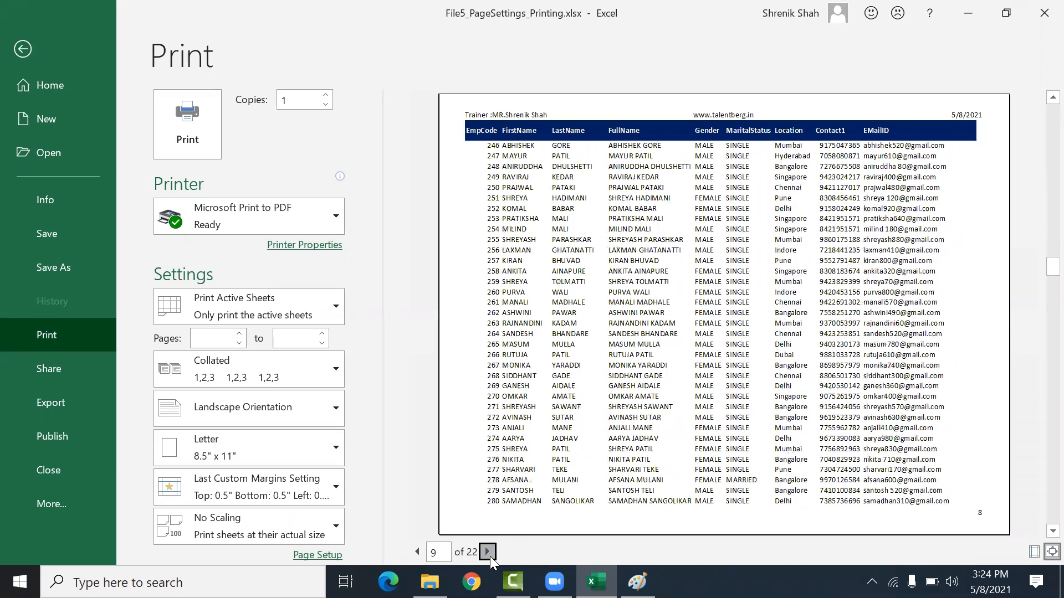
pyautogui.click(489, 556)
pyautogui.click(490, 556)
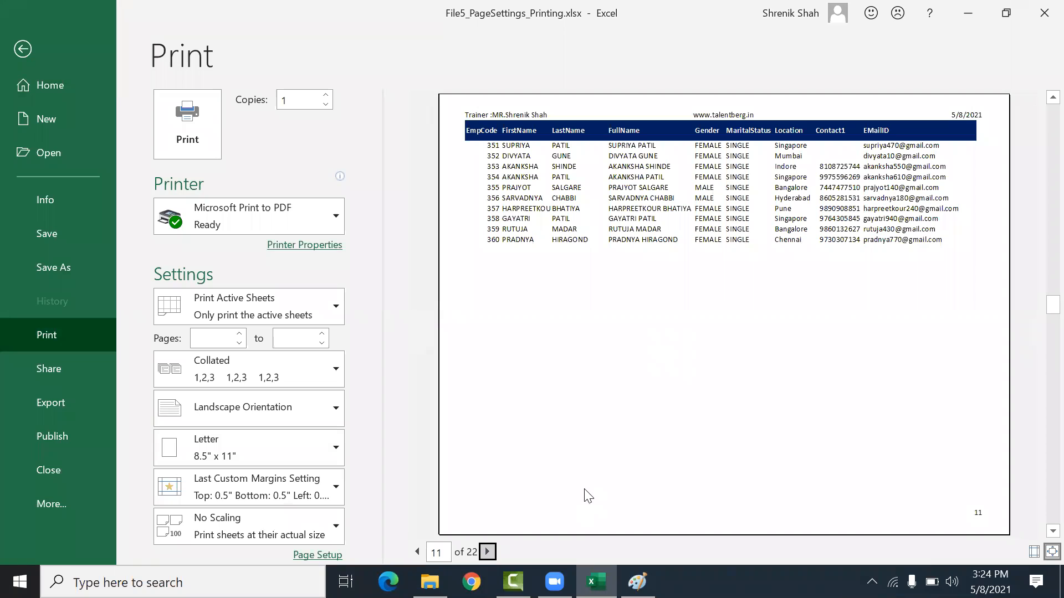
pyautogui.click(488, 552)
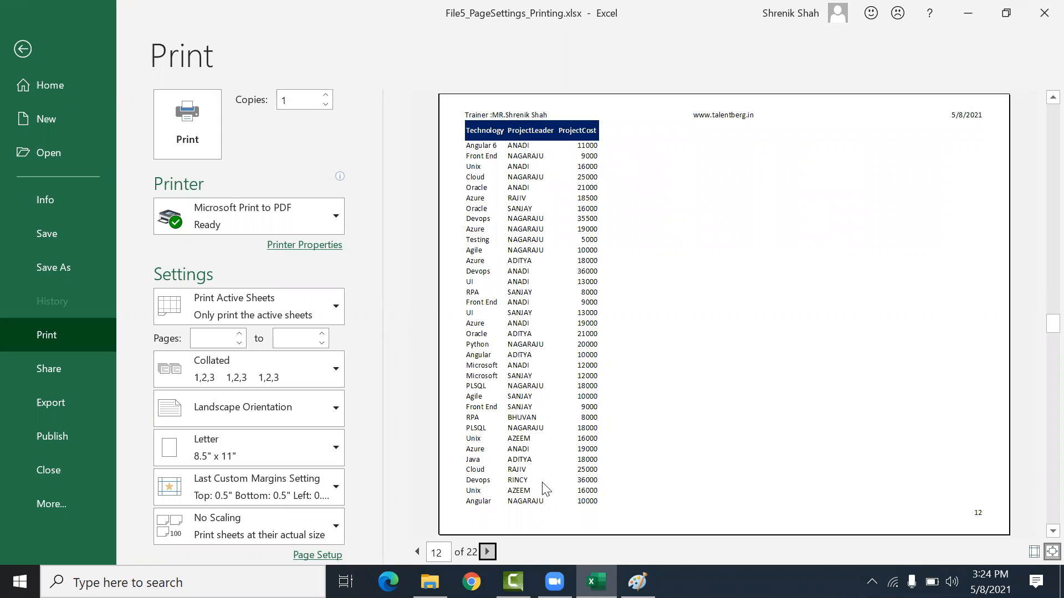
pyautogui.click(488, 552)
pyautogui.click(487, 552)
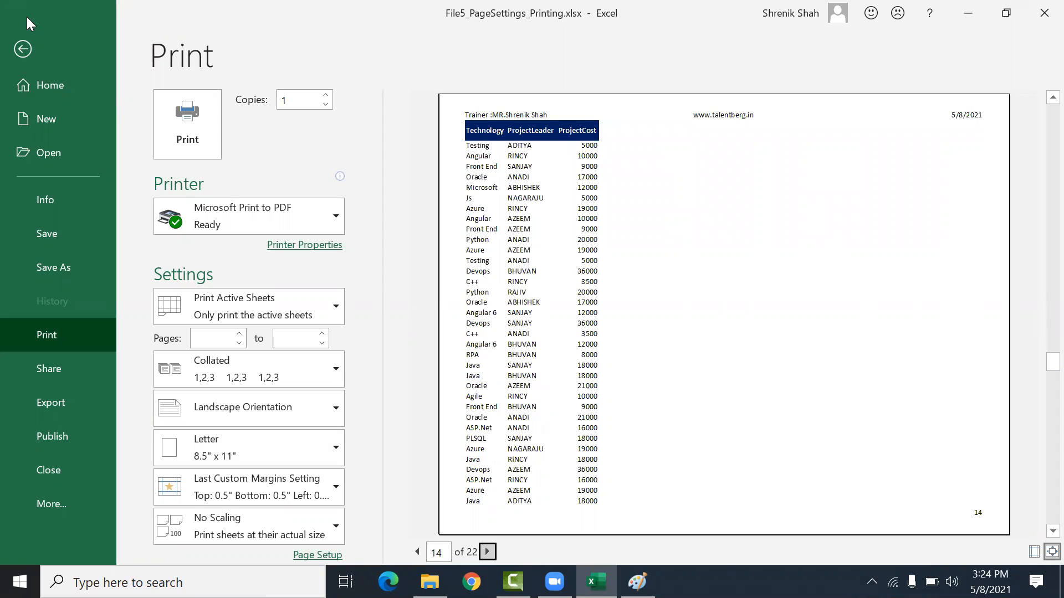
pyautogui.click(23, 50)
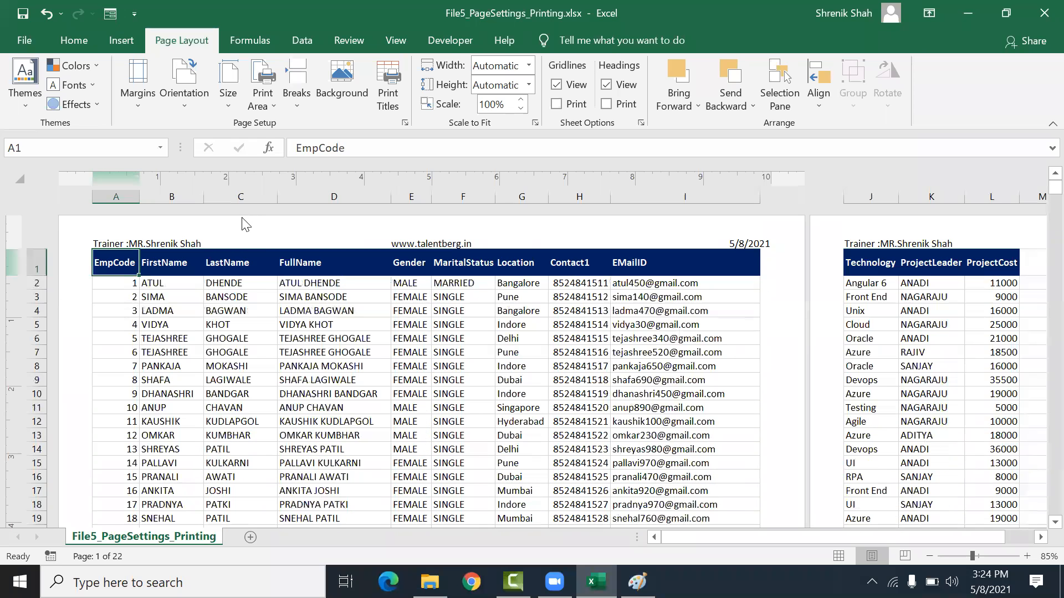
# Step: Try the Over, then down page order, then switch back to Down, then over and confirm
pyautogui.click(388, 88)
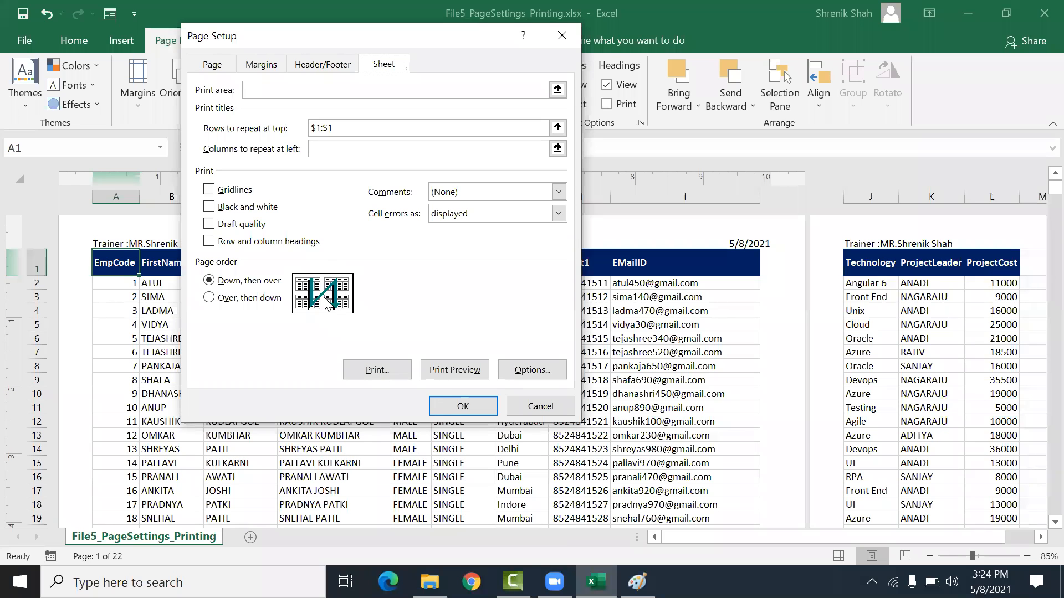
pyautogui.click(270, 299)
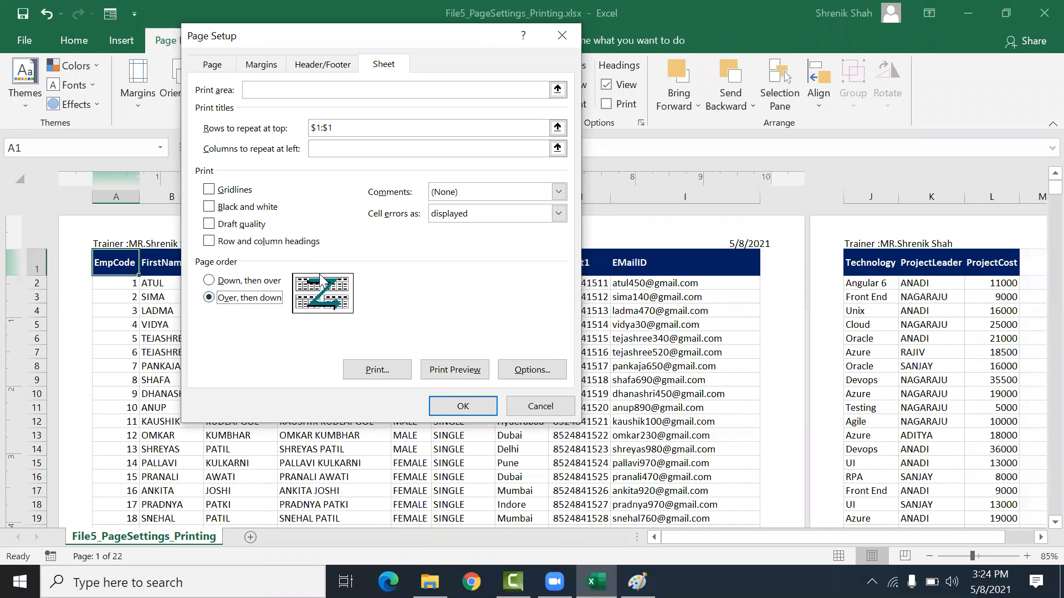
pyautogui.click(252, 285)
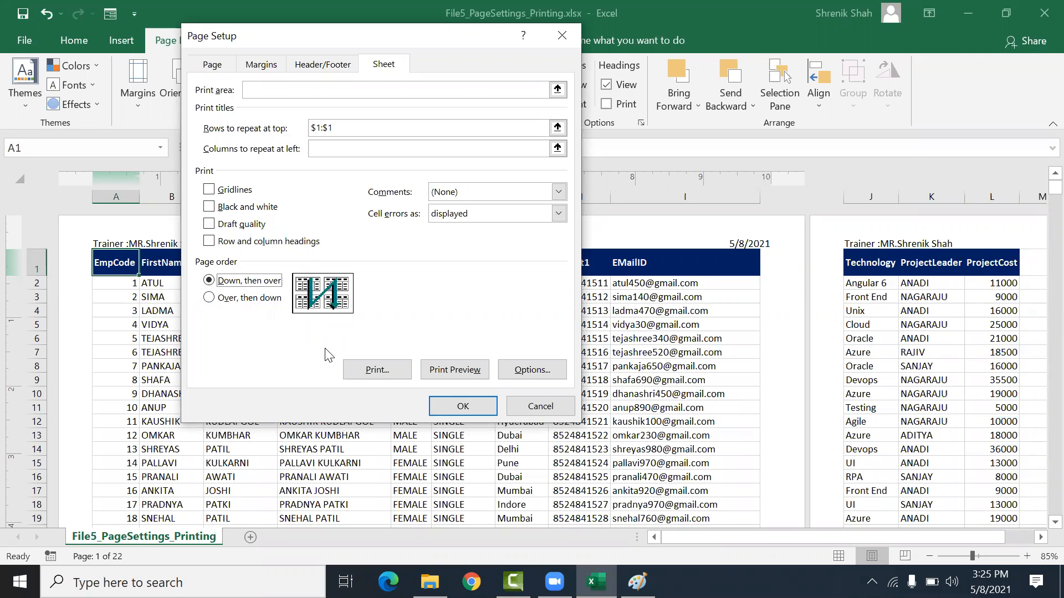
pyautogui.click(463, 406)
# Step: Apply all borders to the entire data range
pyautogui.click(366, 366)
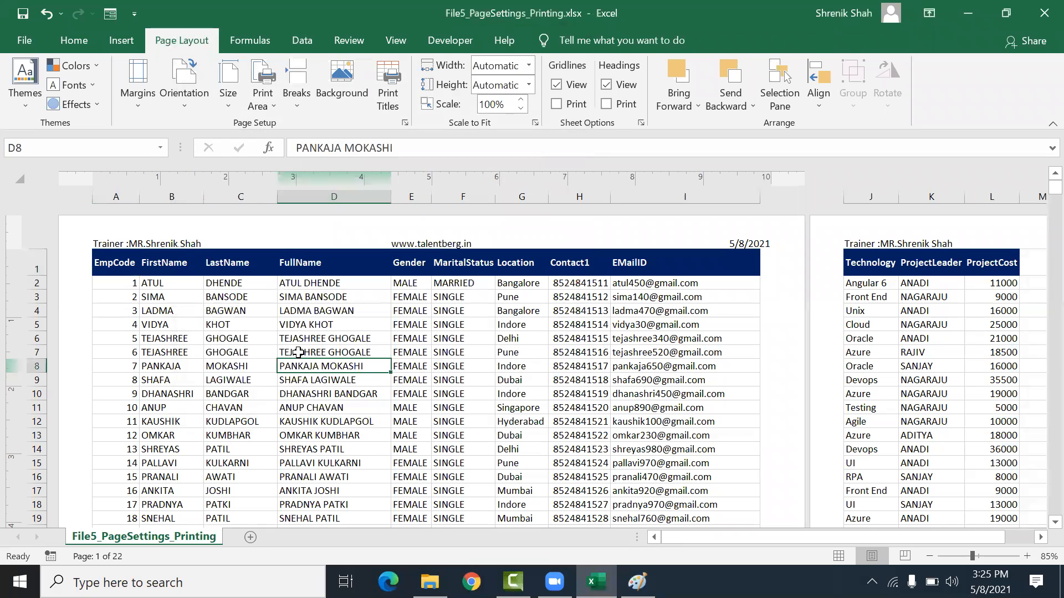
pyautogui.moveTo(111, 263); pyautogui.dragTo(973, 487)
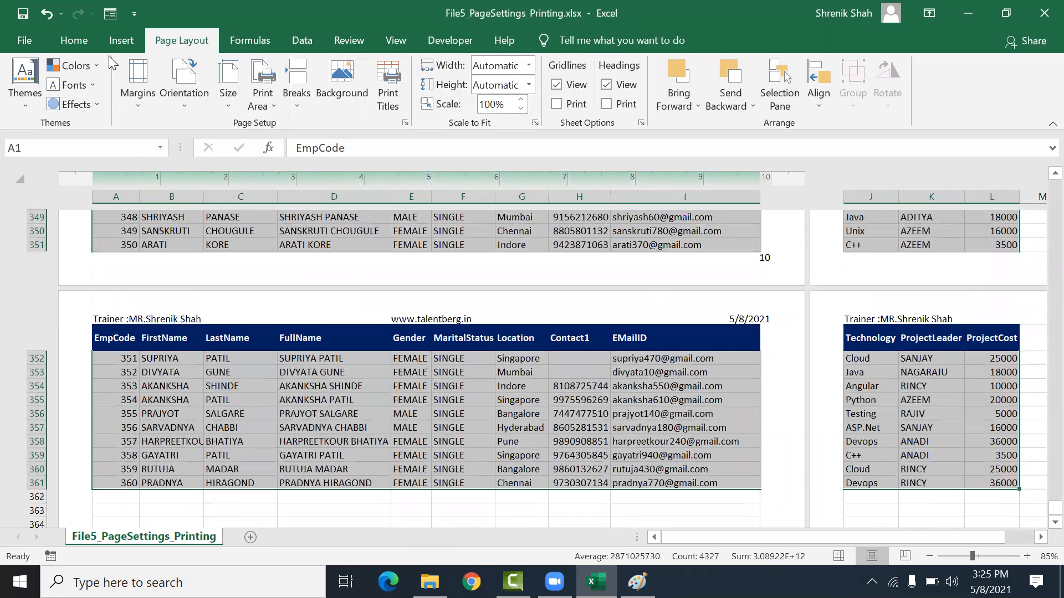
pyautogui.click(88, 42)
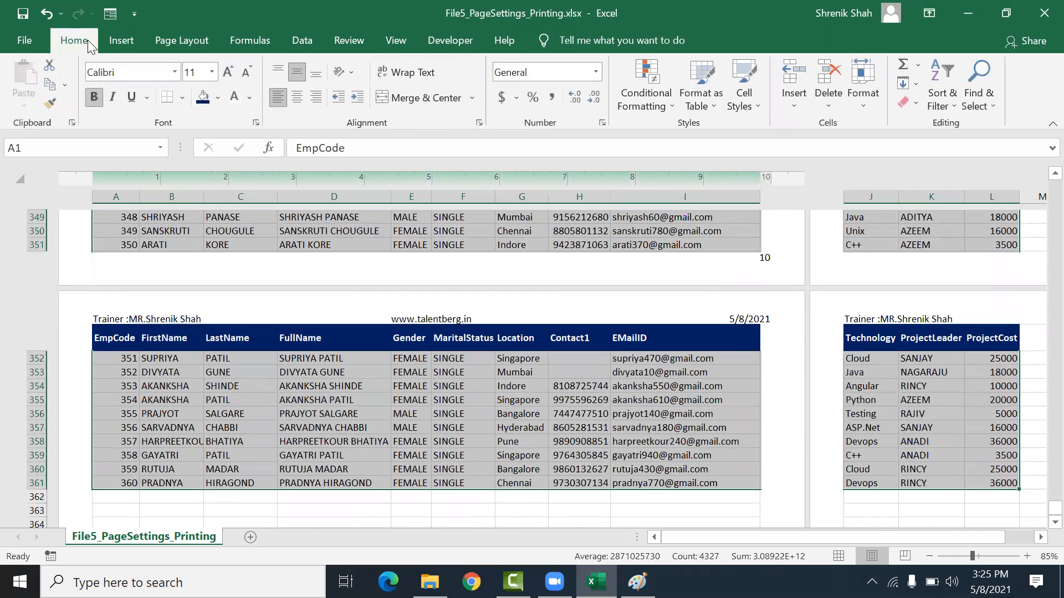
pyautogui.click(185, 99)
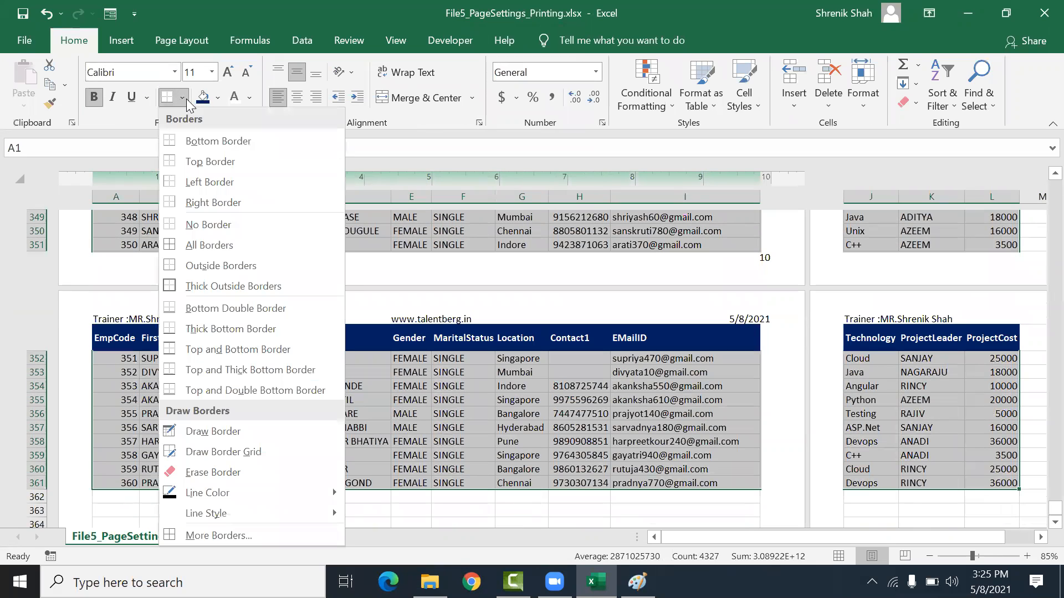
pyautogui.click(194, 253)
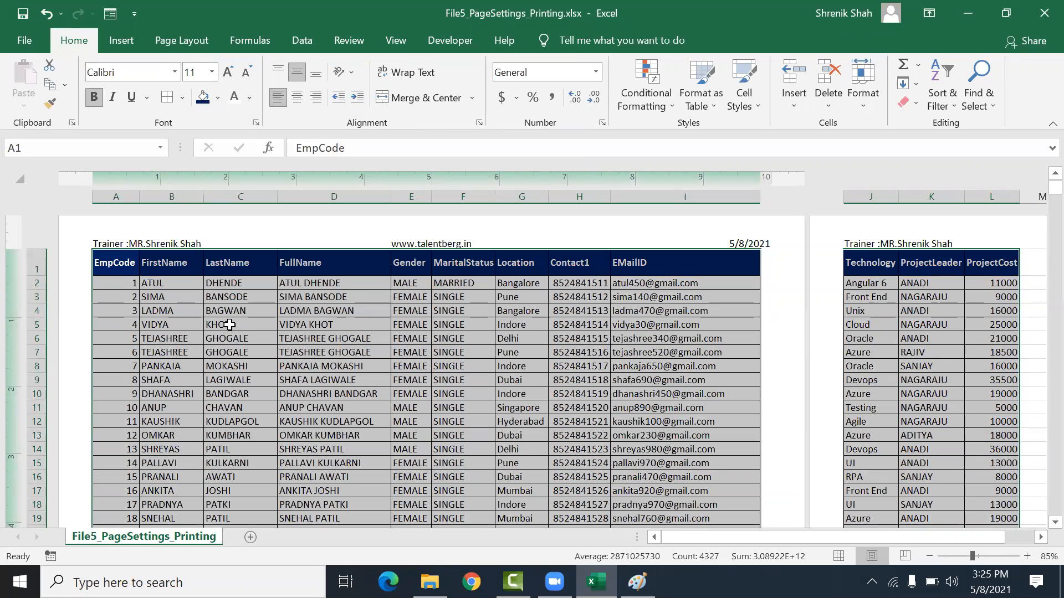
pyautogui.click(227, 297)
# Step: Preview the bordered printout on the Print screen and check the second page
pyautogui.click(28, 41)
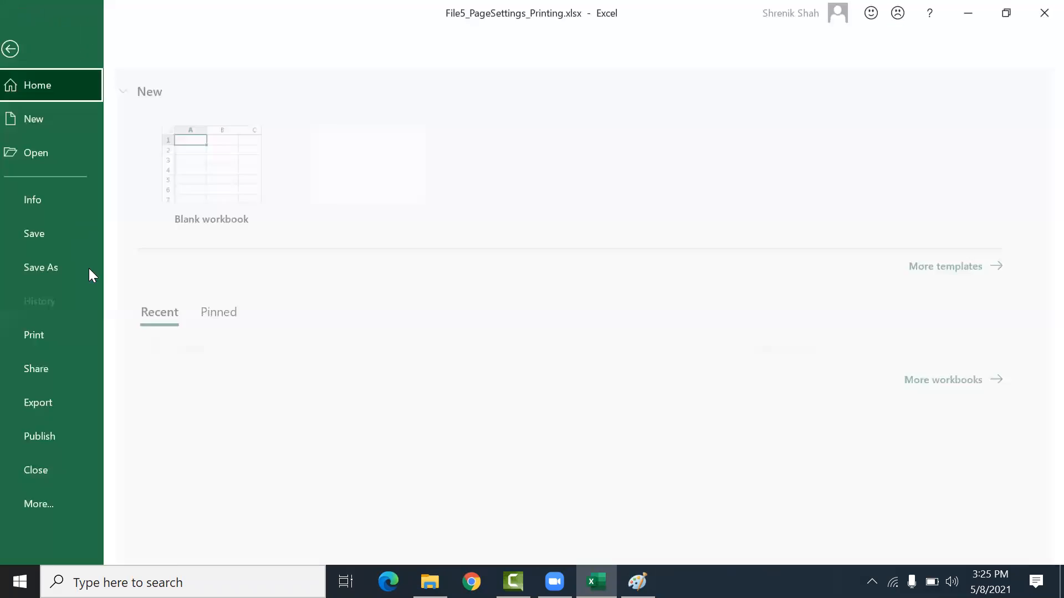
pyautogui.click(68, 336)
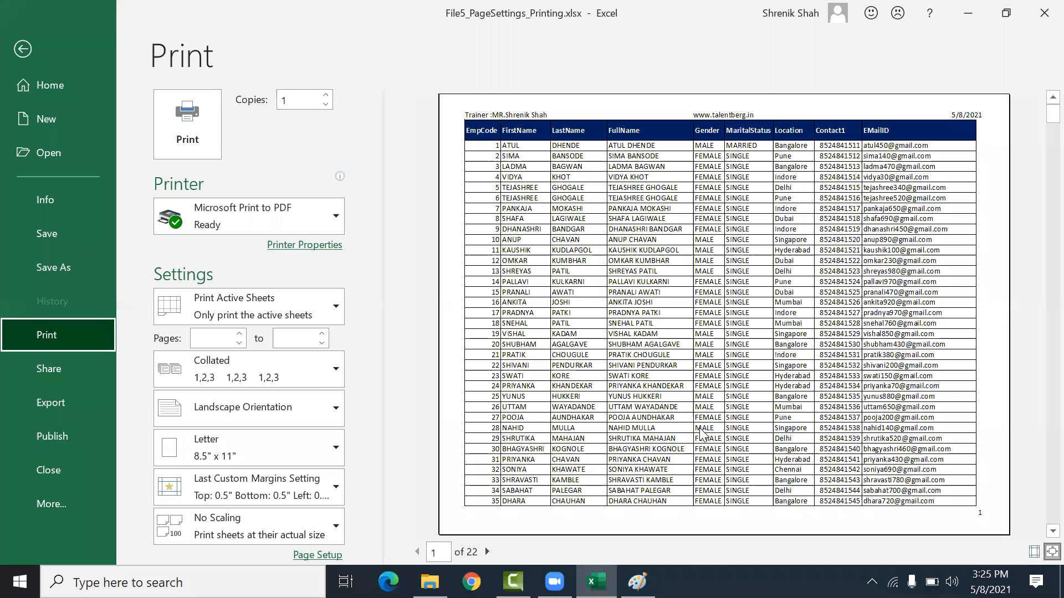
pyautogui.click(487, 552)
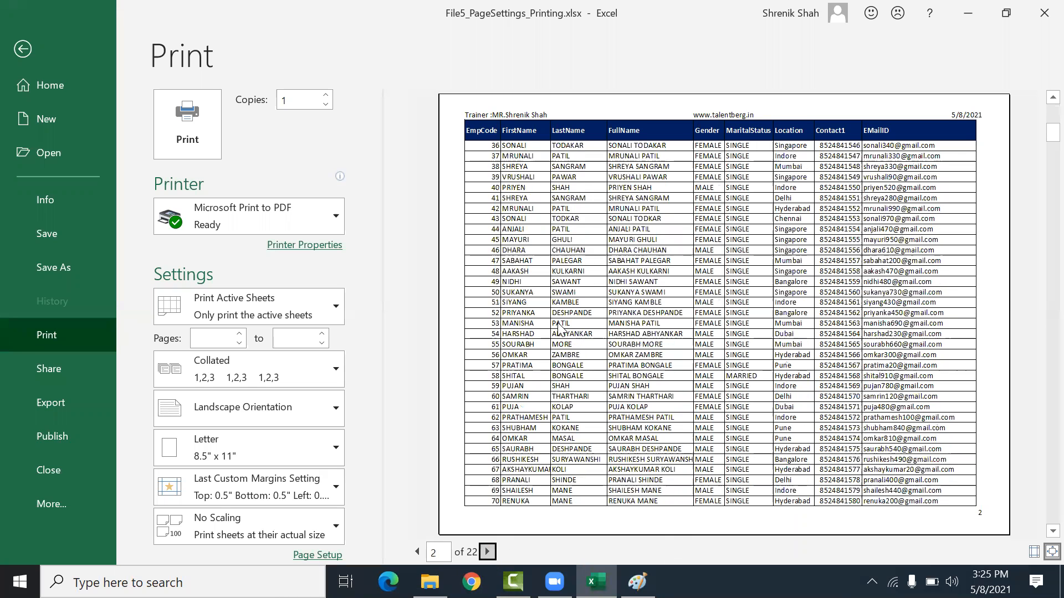
pyautogui.click(36, 56)
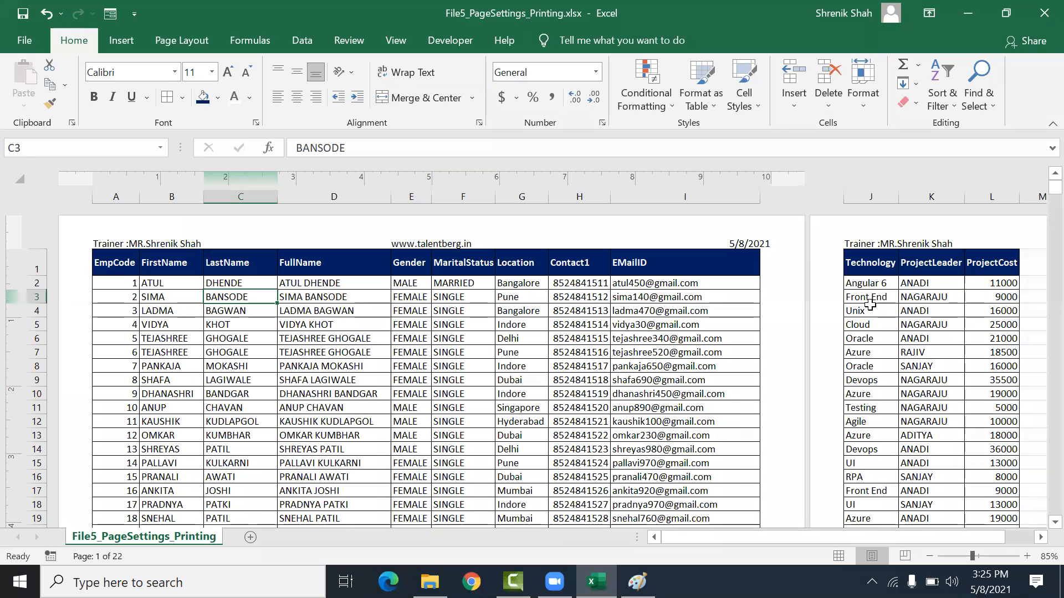
# Step: Hide the FirstName and LastName columns B and C
pyautogui.click(373, 408)
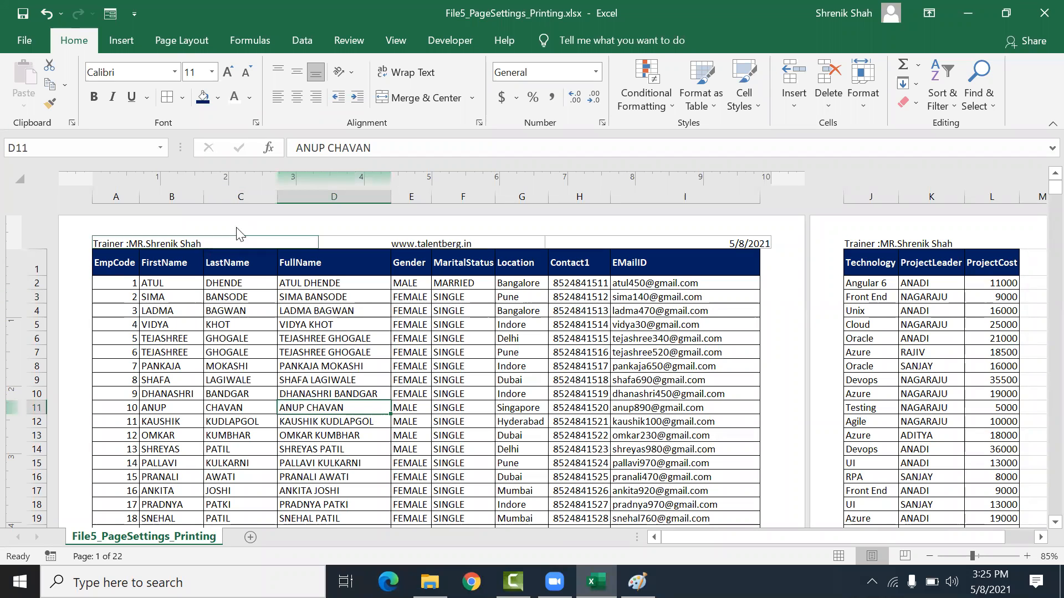
pyautogui.moveTo(229, 195); pyautogui.dragTo(180, 191)
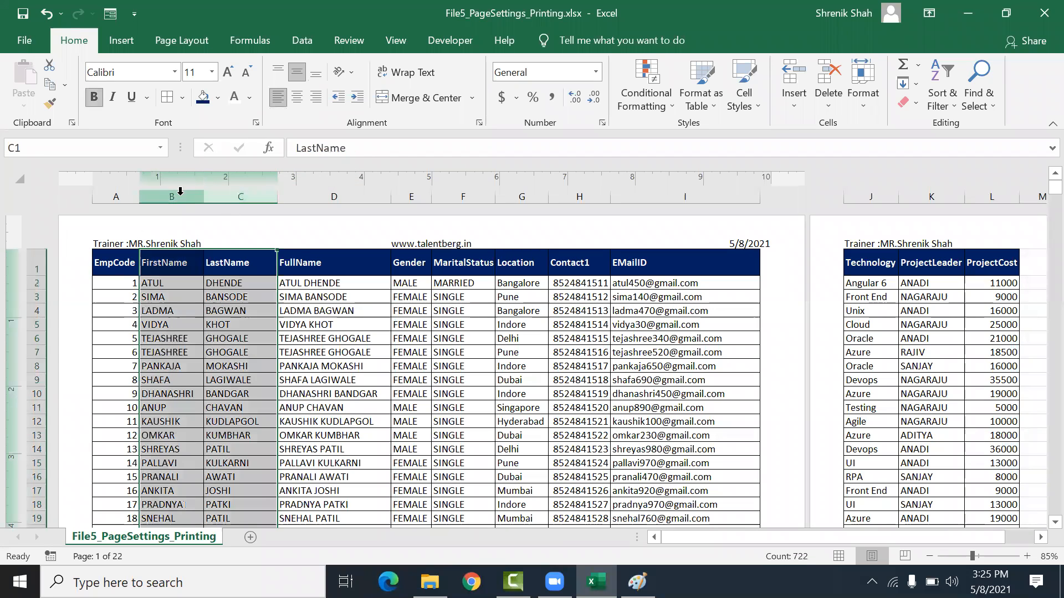
pyautogui.rightClick(180, 194)
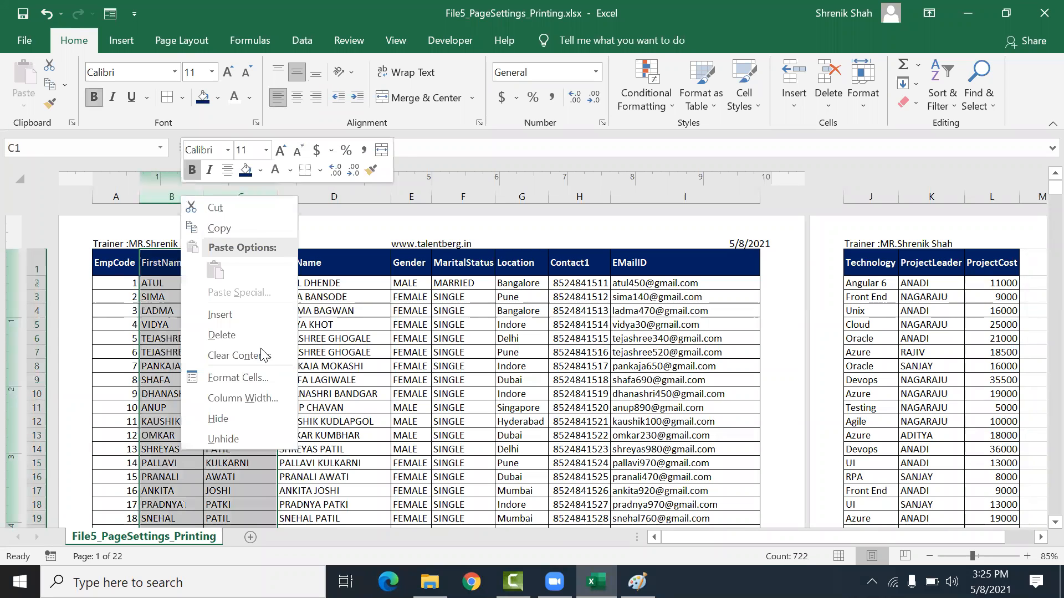
pyautogui.click(252, 419)
# Step: Finish hiding the FirstName and LastName columns B and C
pyautogui.click(239, 299)
pyautogui.moveTo(222, 283); pyautogui.dragTo(221, 518)
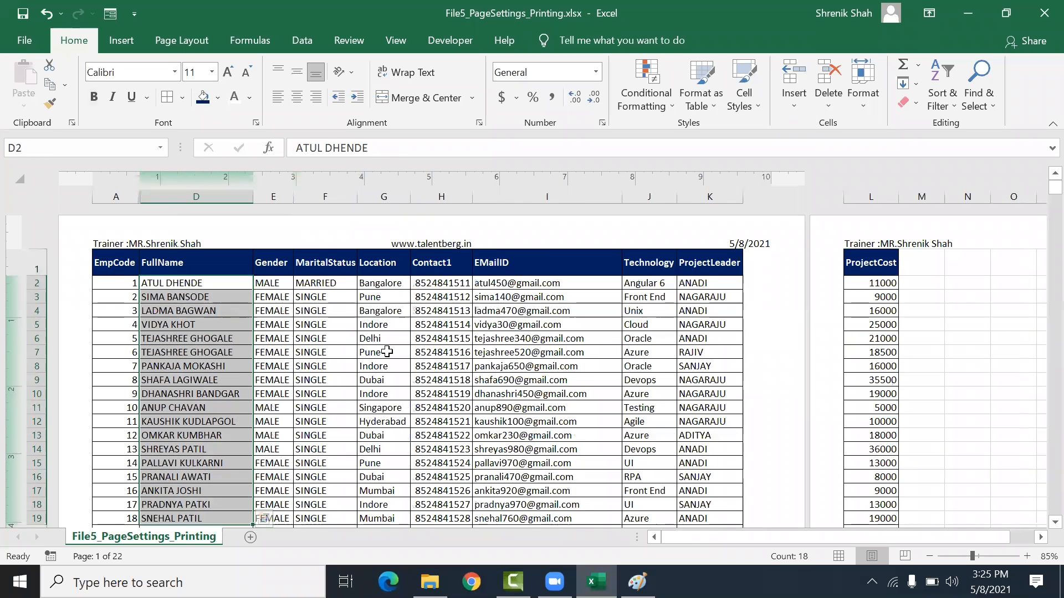
pyautogui.click(508, 365)
pyautogui.moveTo(116, 296); pyautogui.dragTo(740, 451)
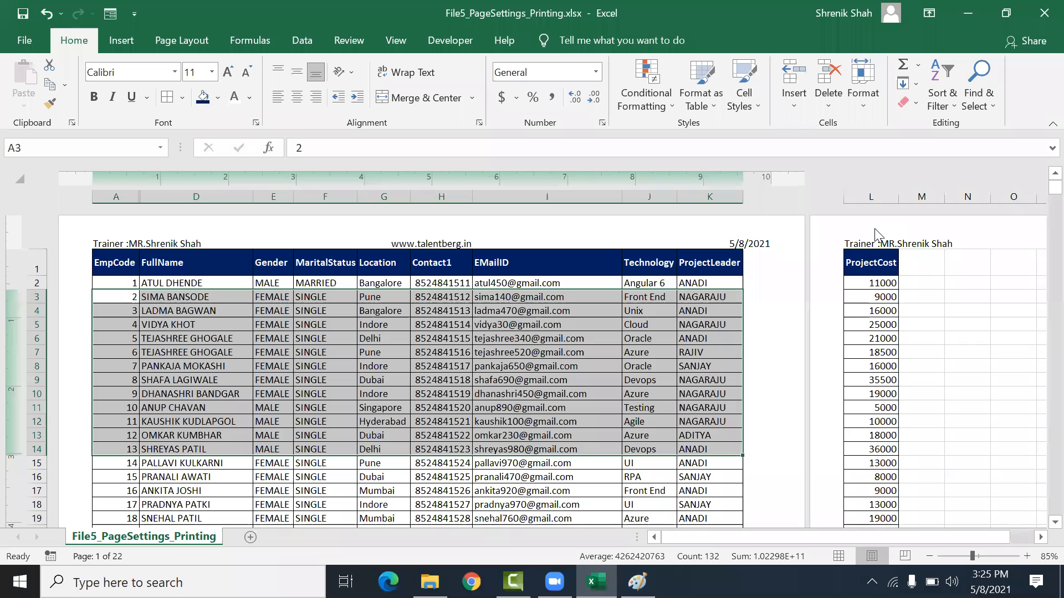
pyautogui.click(876, 262)
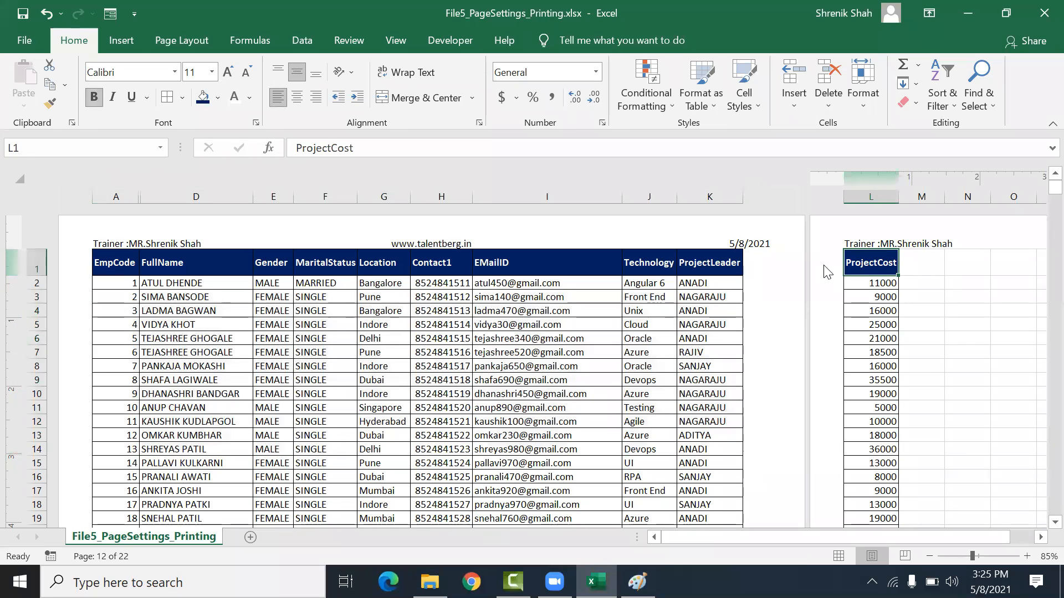
pyautogui.click(160, 364)
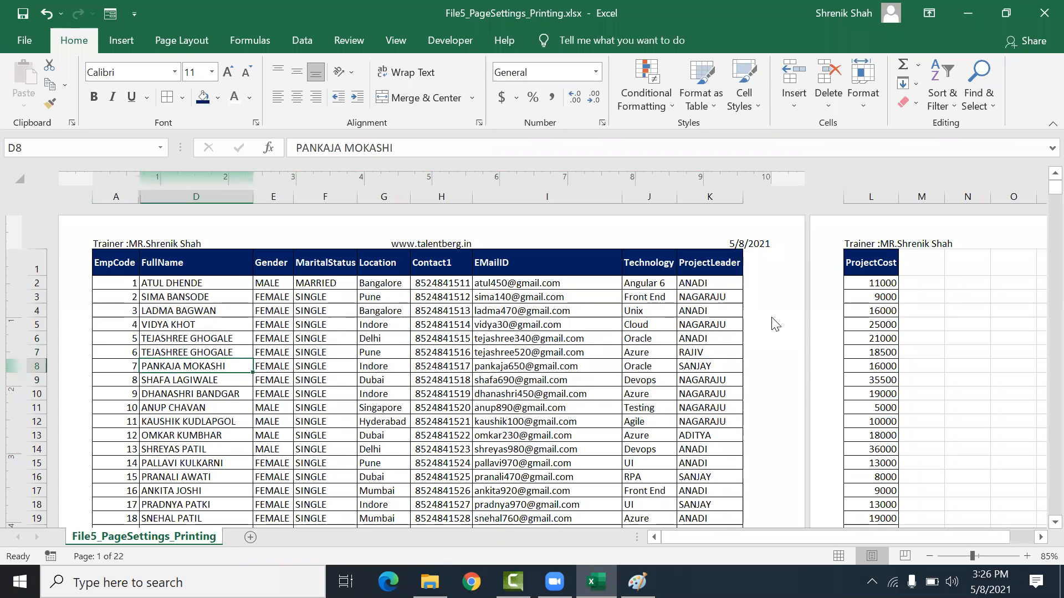
# Step: Set custom page margins with left and right margins of 0.25 inches
pyautogui.click(197, 43)
pyautogui.click(145, 84)
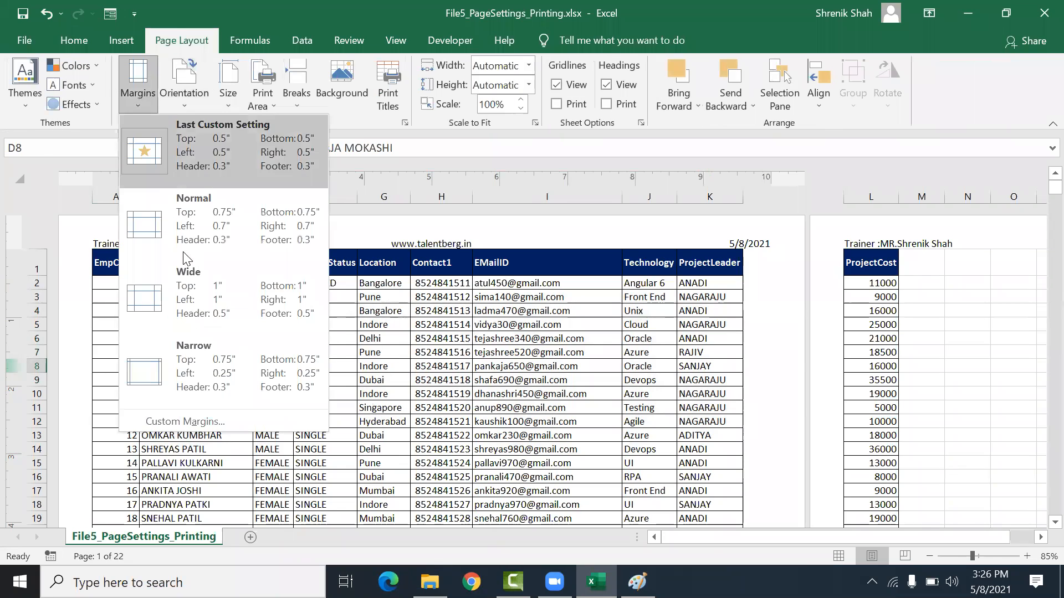
pyautogui.click(206, 420)
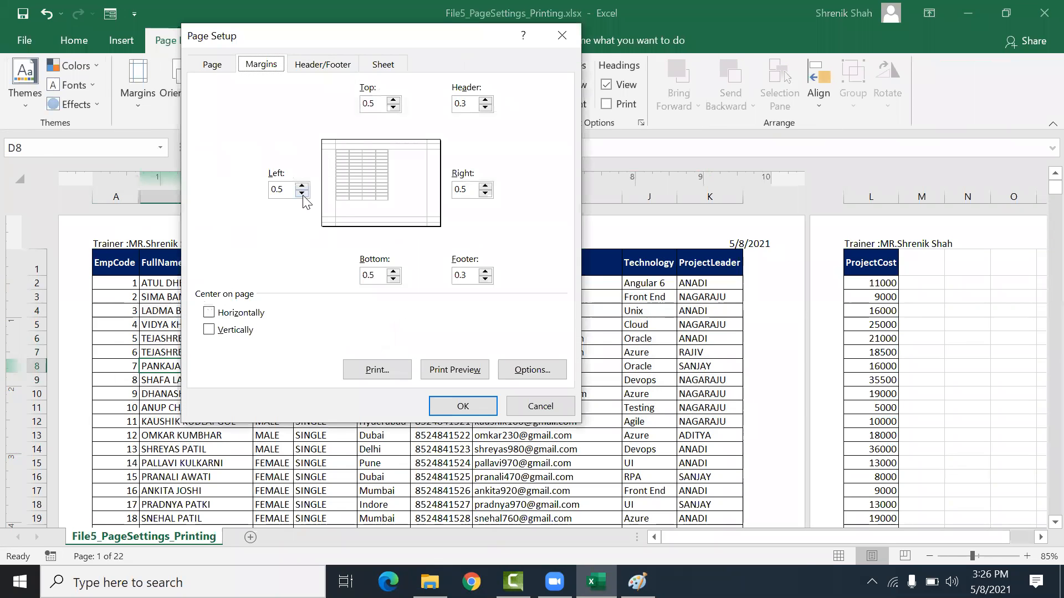
pyautogui.click(302, 193)
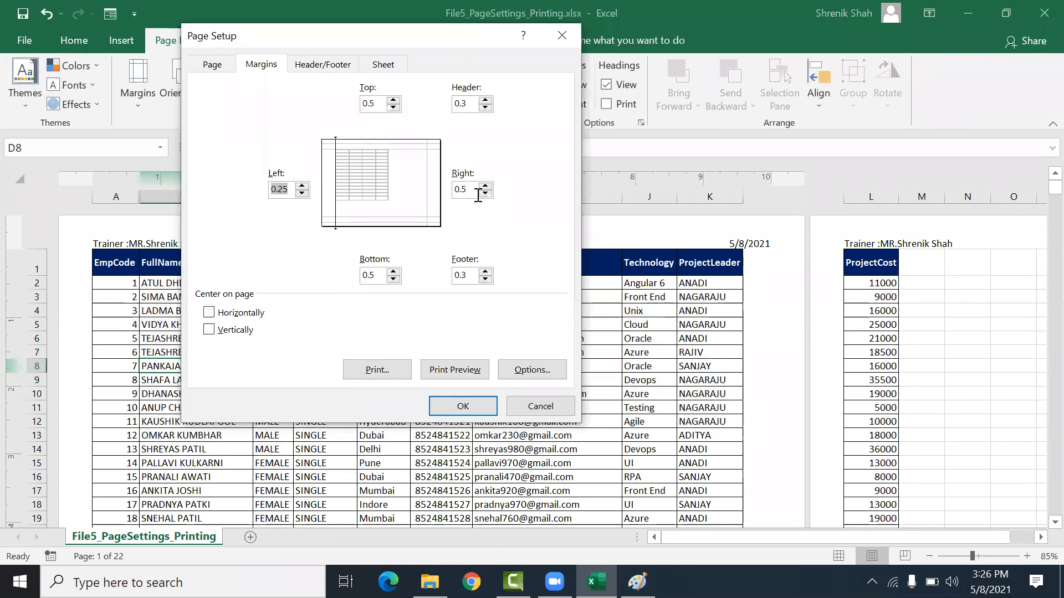
pyautogui.click(486, 194)
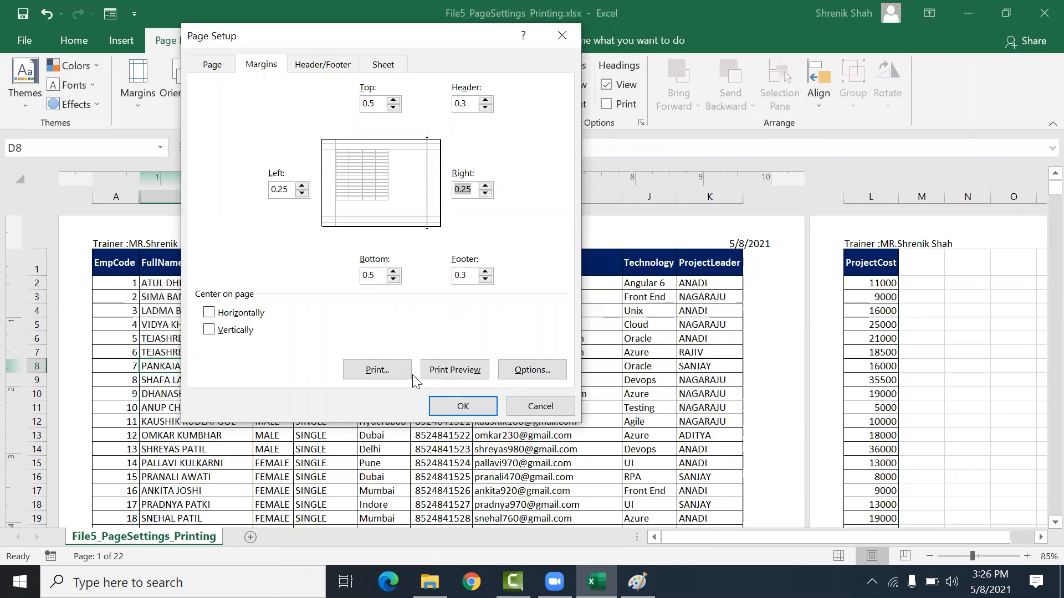
pyautogui.click(431, 408)
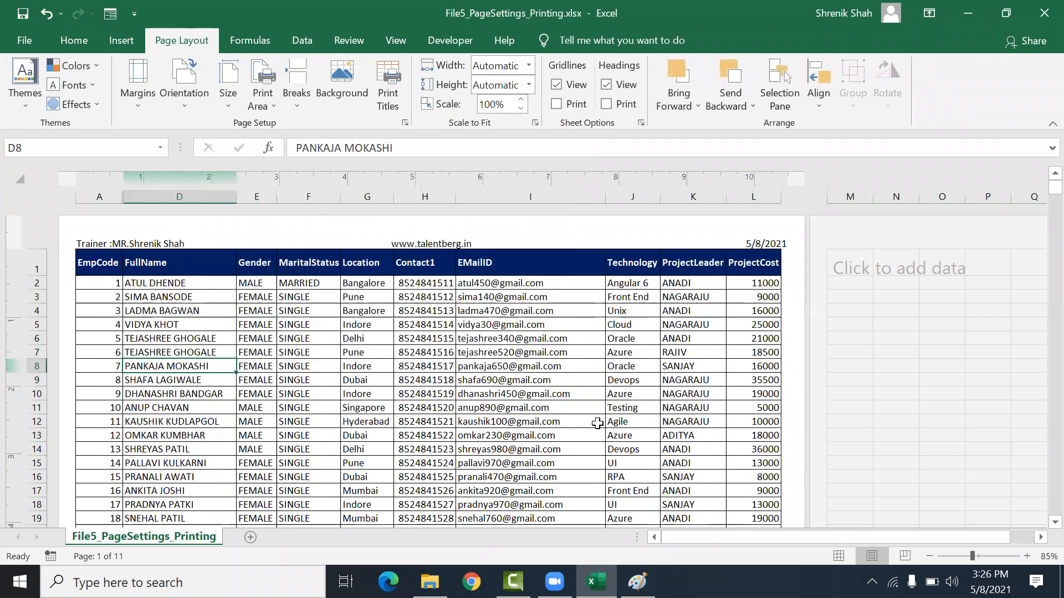
# Step: Format the ProjectCost values L2:L361 as Currency with the ₹ English (India) symbol
pyautogui.moveTo(765, 283); pyautogui.dragTo(776, 448)
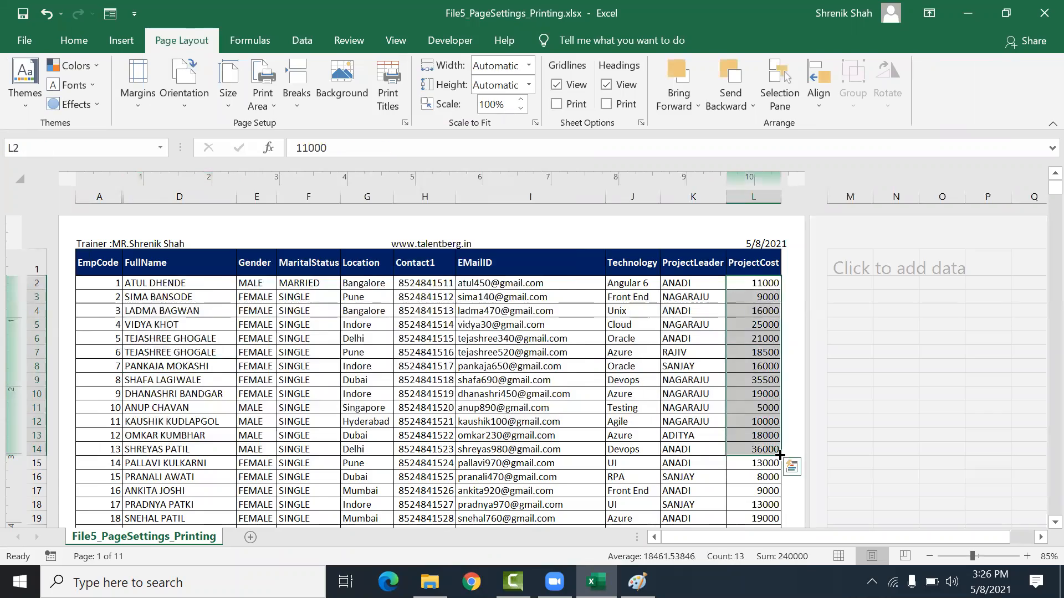
pyautogui.scroll(-7, 787, 482)
pyautogui.scroll(-16, 787, 482)
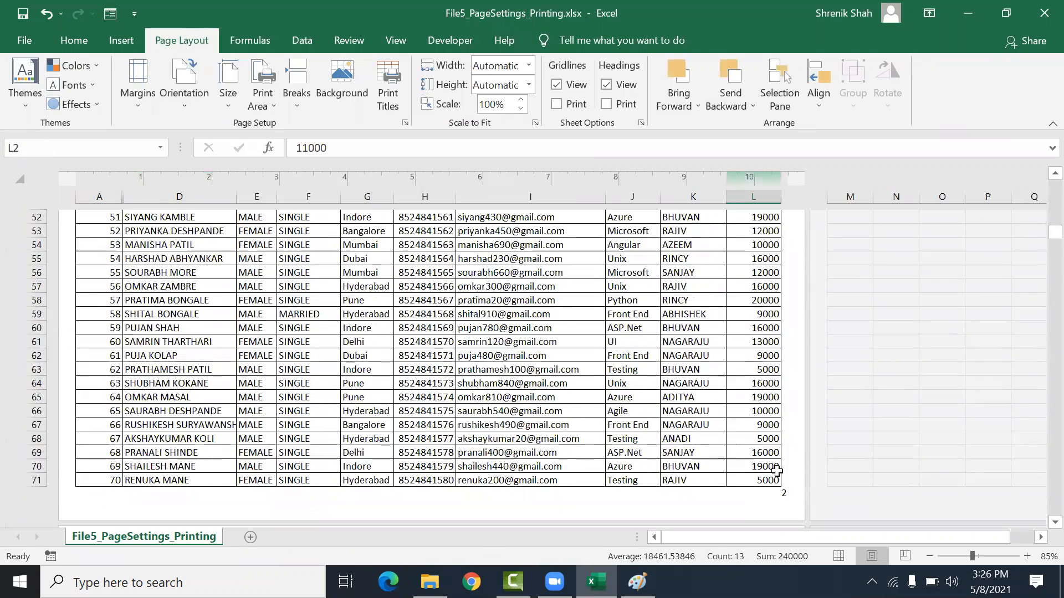
pyautogui.scroll(-20, 775, 470)
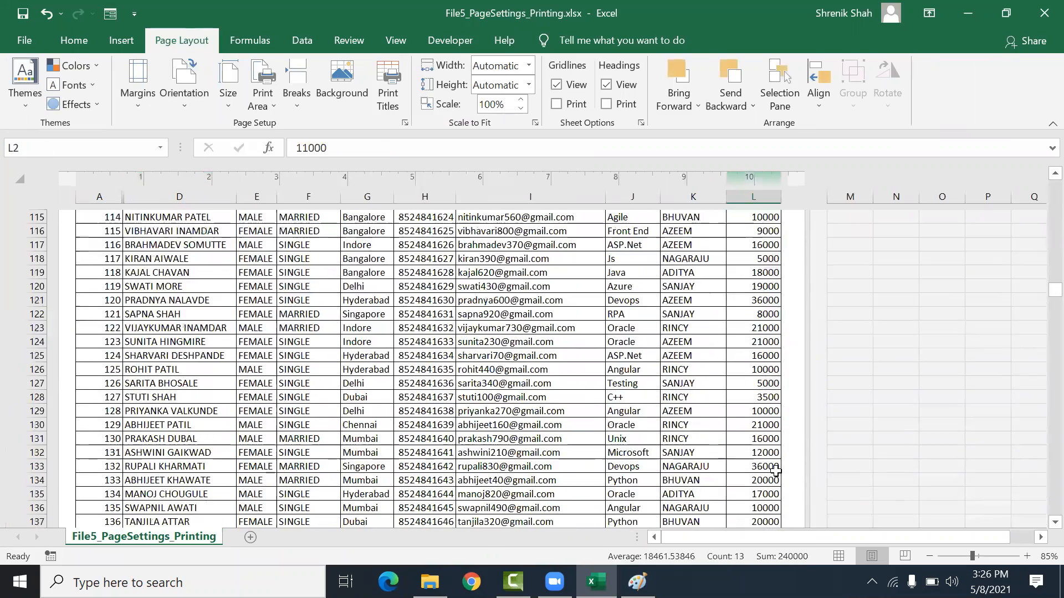
pyautogui.scroll(-20, 776, 470)
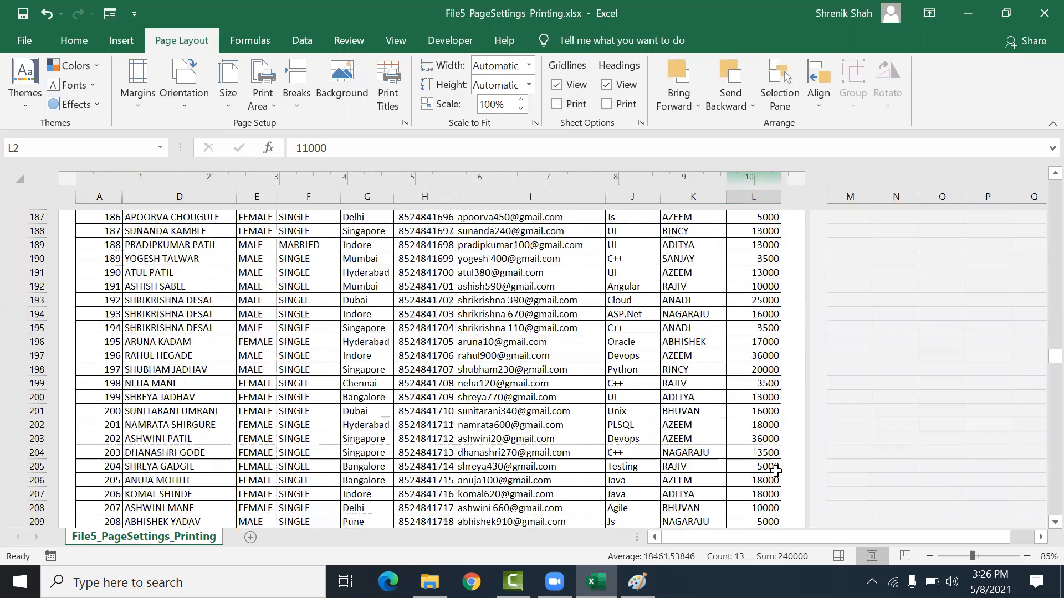
pyautogui.scroll(-7, 776, 470)
pyautogui.scroll(-20, 773, 470)
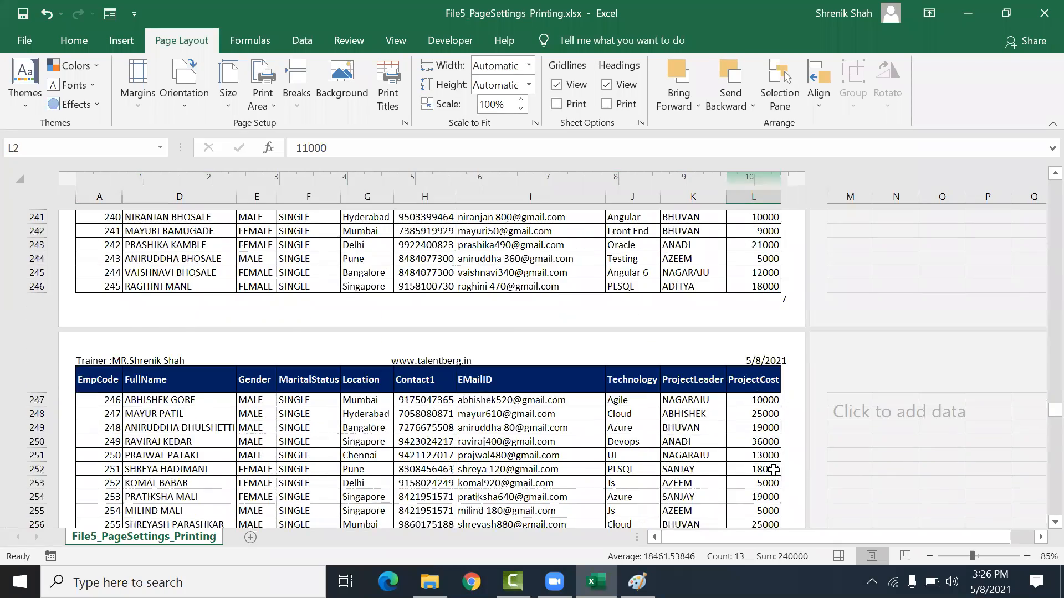
pyautogui.scroll(-14, 773, 470)
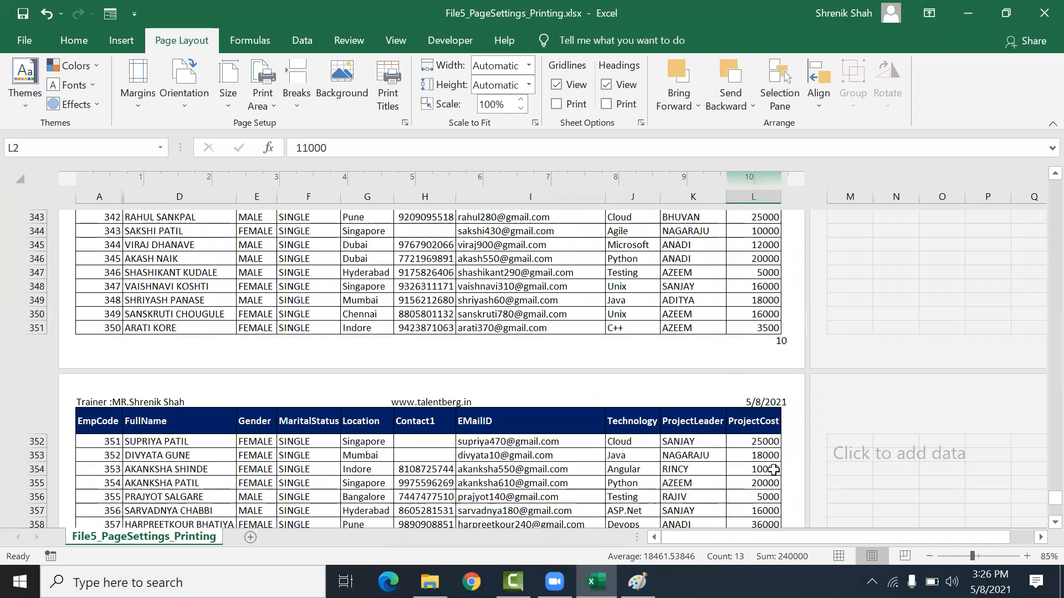
pyautogui.scroll(4, 772, 468)
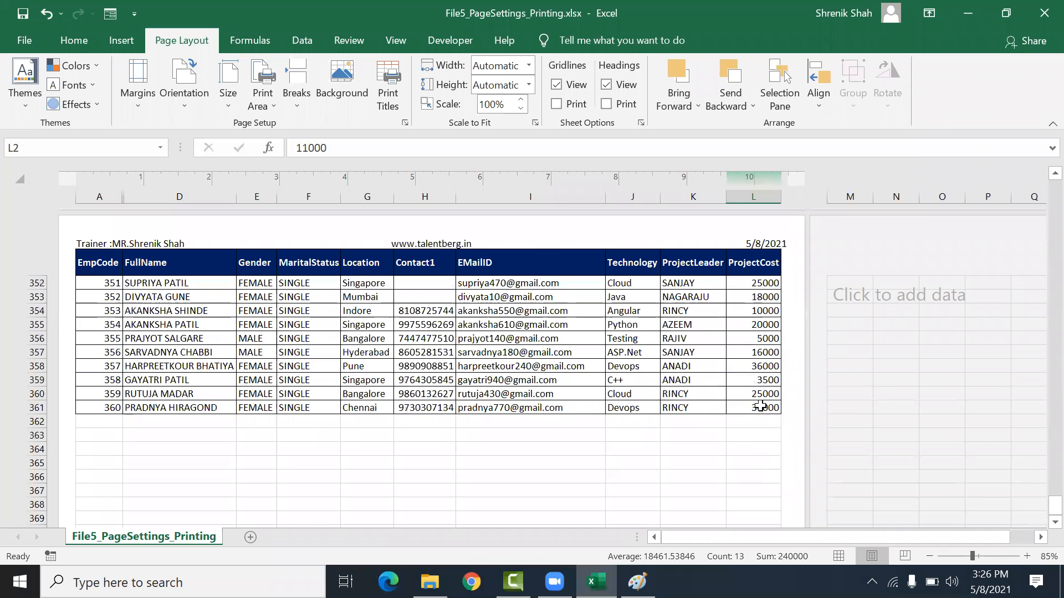
pyautogui.keyDown('shift'); pyautogui.click(760, 407); pyautogui.keyUp('shift')
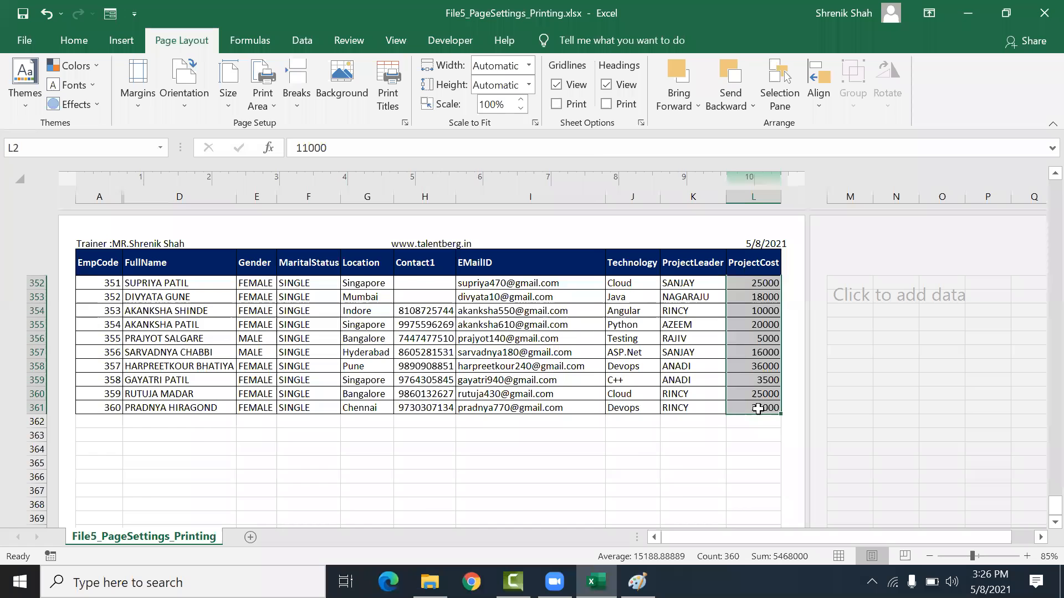
pyautogui.hotkey('ctrl', '1')
pyautogui.click(200, 113)
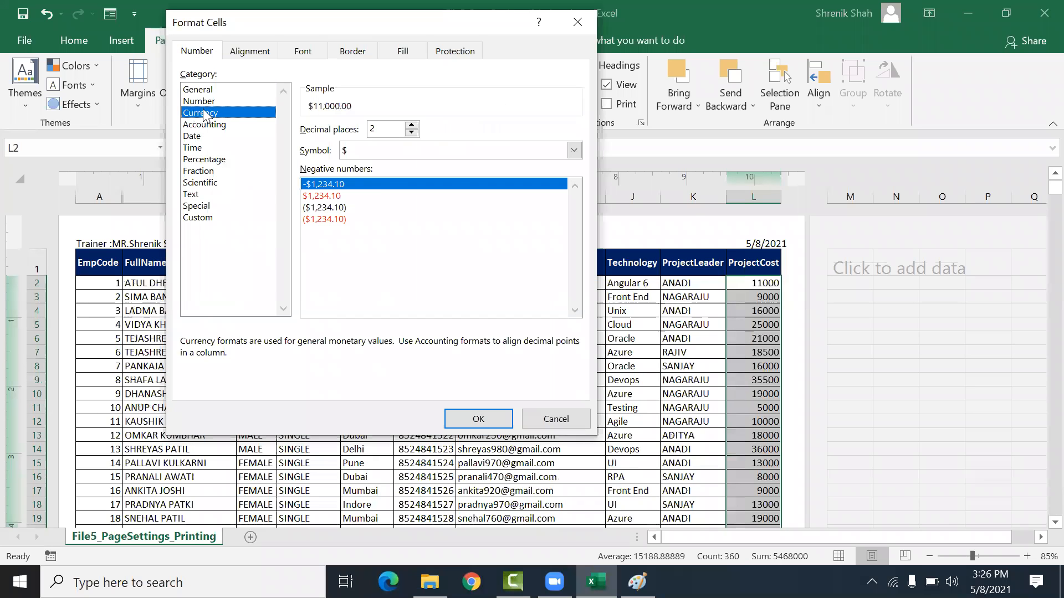
pyautogui.click(574, 151)
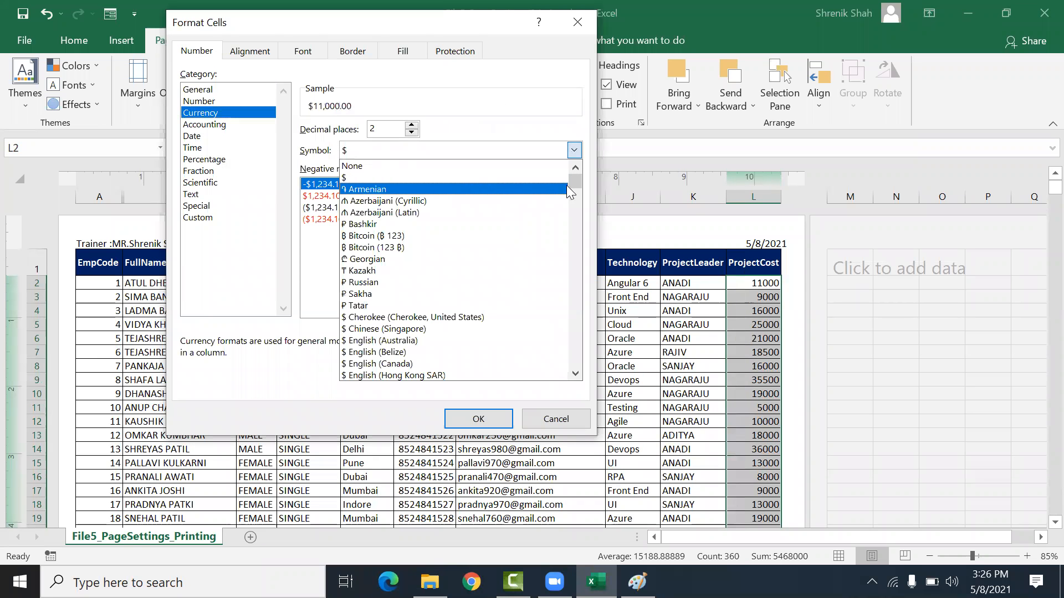
pyautogui.moveTo(575, 183); pyautogui.dragTo(581, 236)
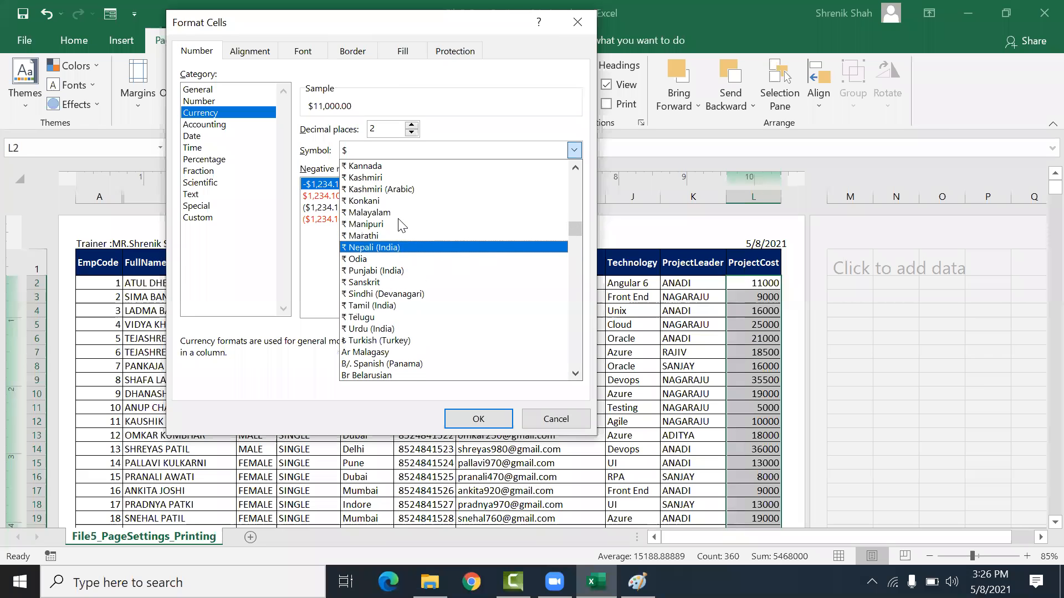
pyautogui.scroll(2, 399, 224)
pyautogui.click(398, 176)
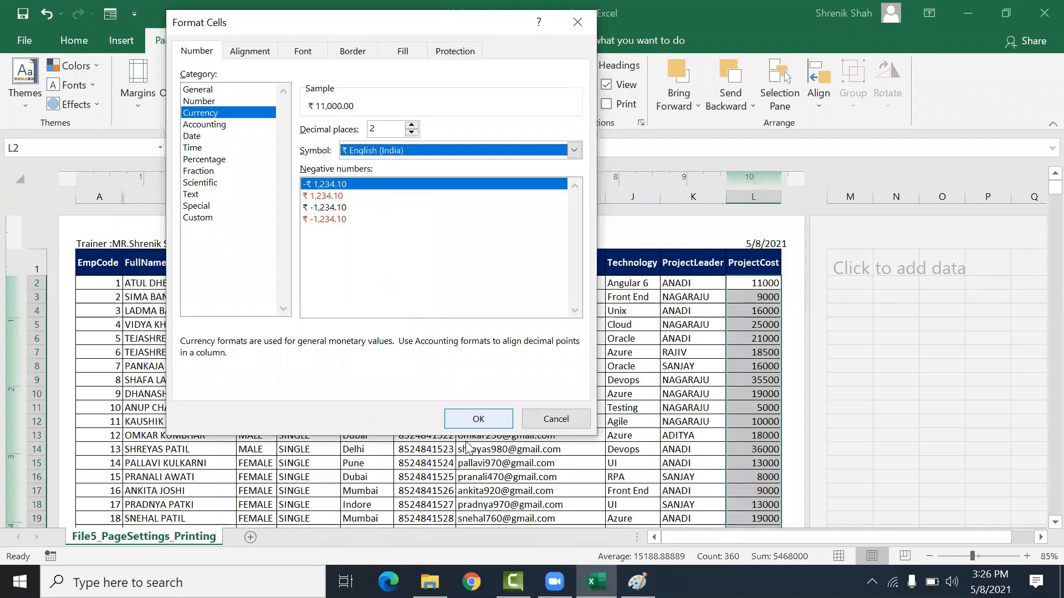
pyautogui.click(478, 419)
# Step: Autofit the width of the ProjectCost column L
pyautogui.click(690, 378)
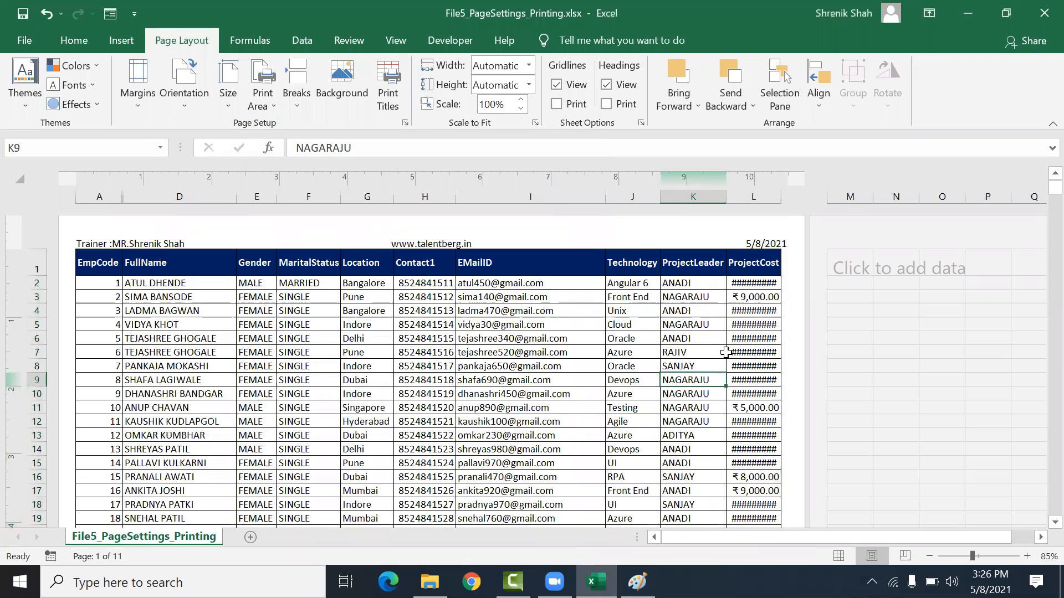
pyautogui.doubleClick(781, 201)
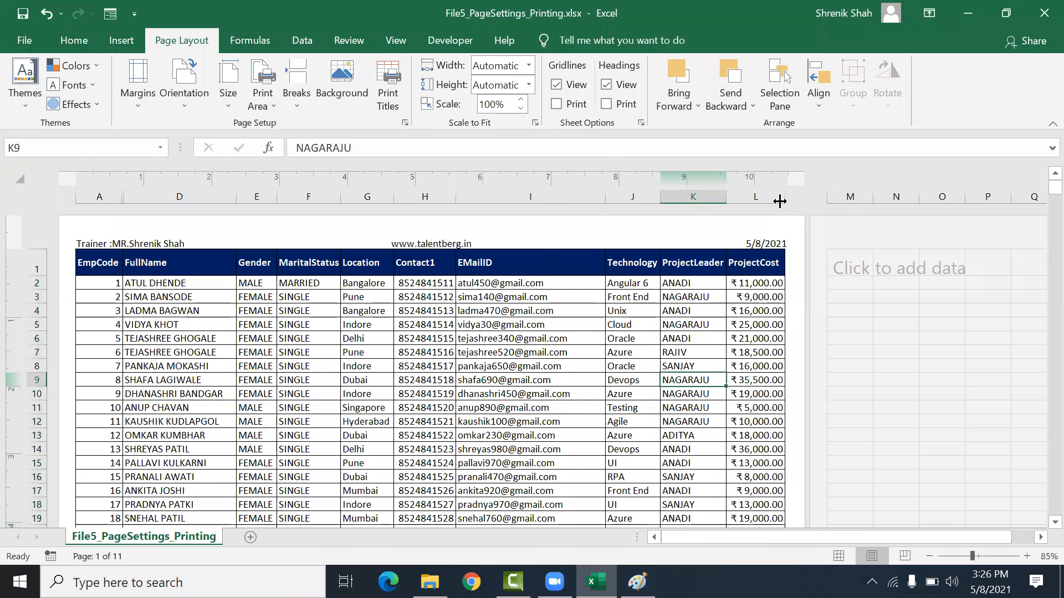
pyautogui.click(744, 339)
pyautogui.click(586, 354)
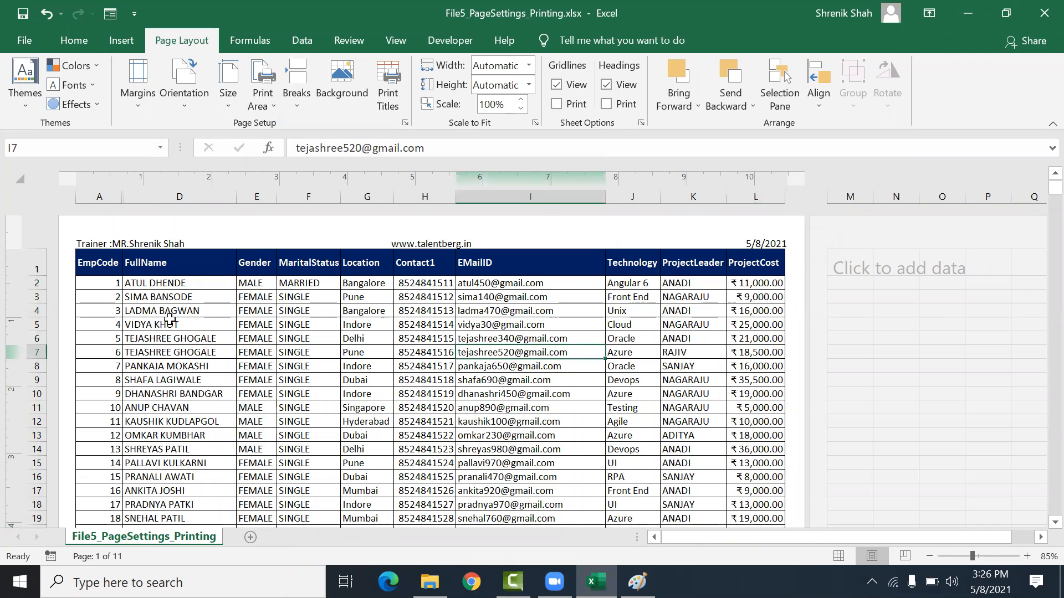
# Step: Preview the printout on the Print screen, paging through all pages
pyautogui.click(25, 40)
pyautogui.click(58, 340)
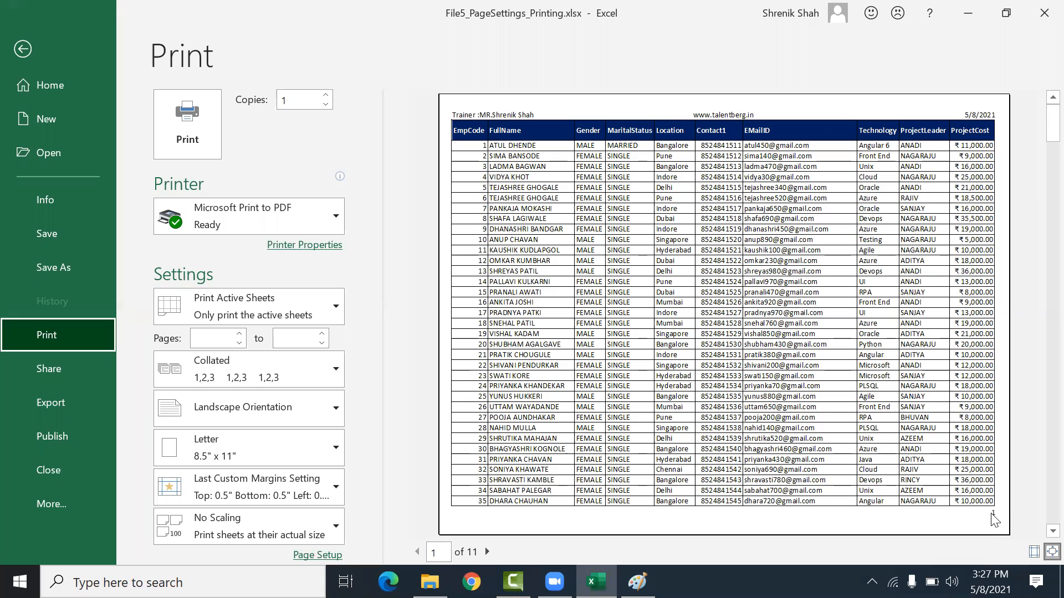
pyautogui.click(487, 552)
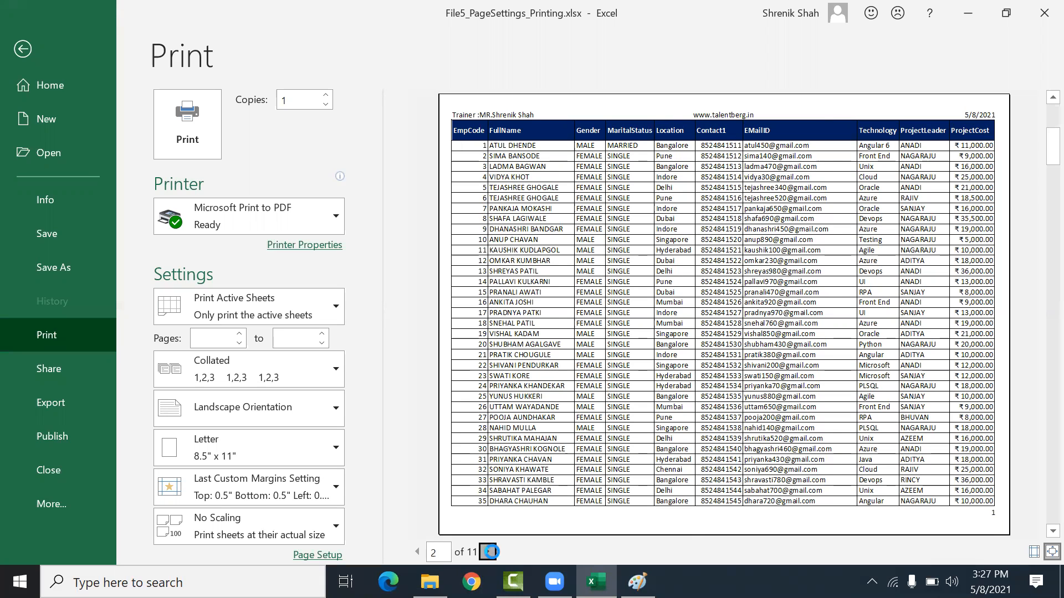
pyautogui.click(487, 551)
pyautogui.click(488, 551)
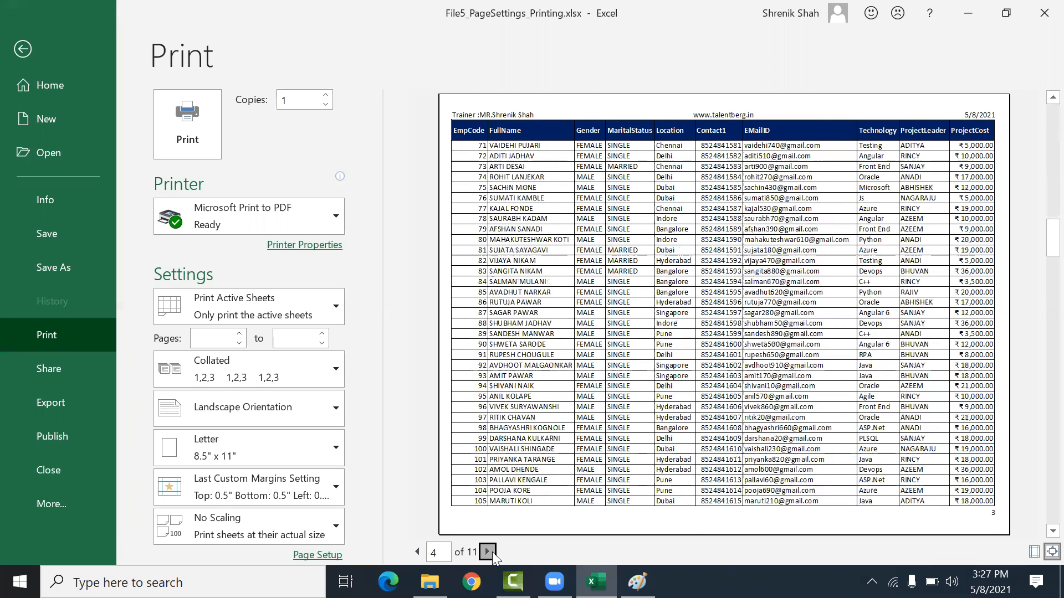
pyautogui.click(488, 551)
pyautogui.click(490, 553)
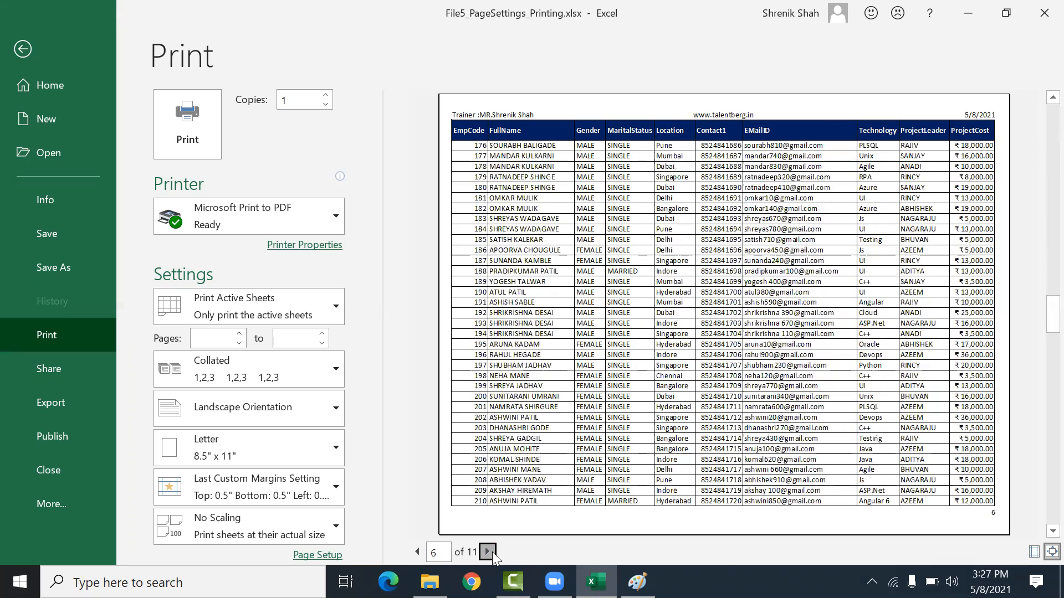
pyautogui.click(491, 553)
pyautogui.click(491, 552)
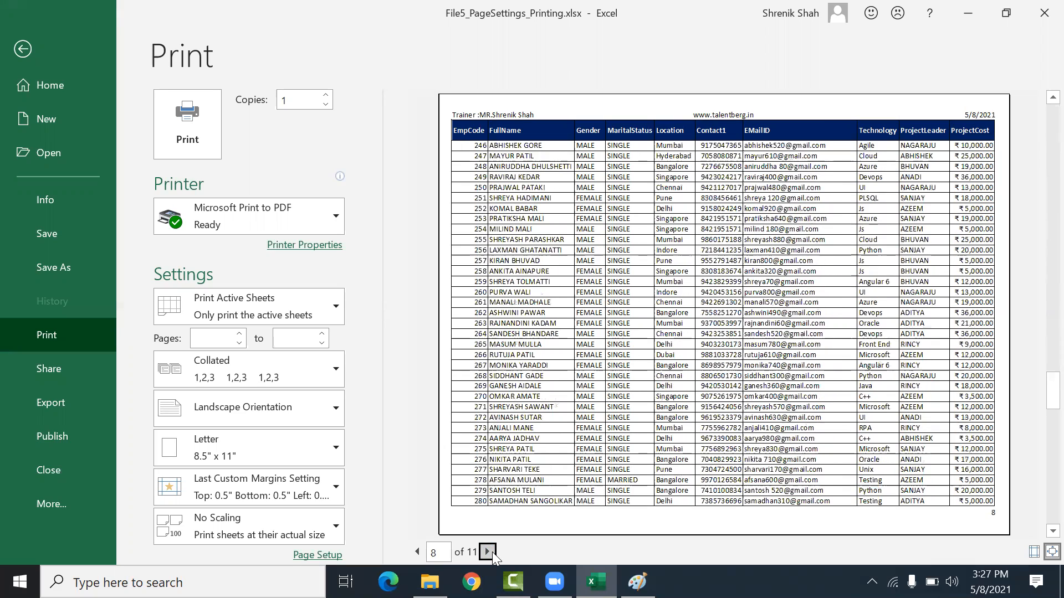
pyautogui.click(488, 552)
pyautogui.click(488, 552)
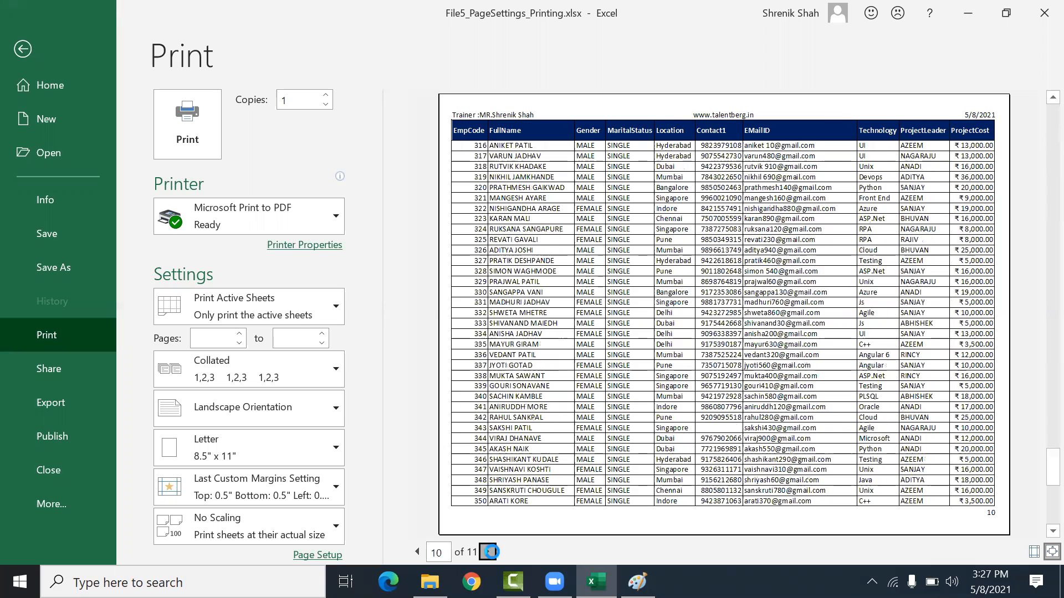
pyautogui.click(488, 552)
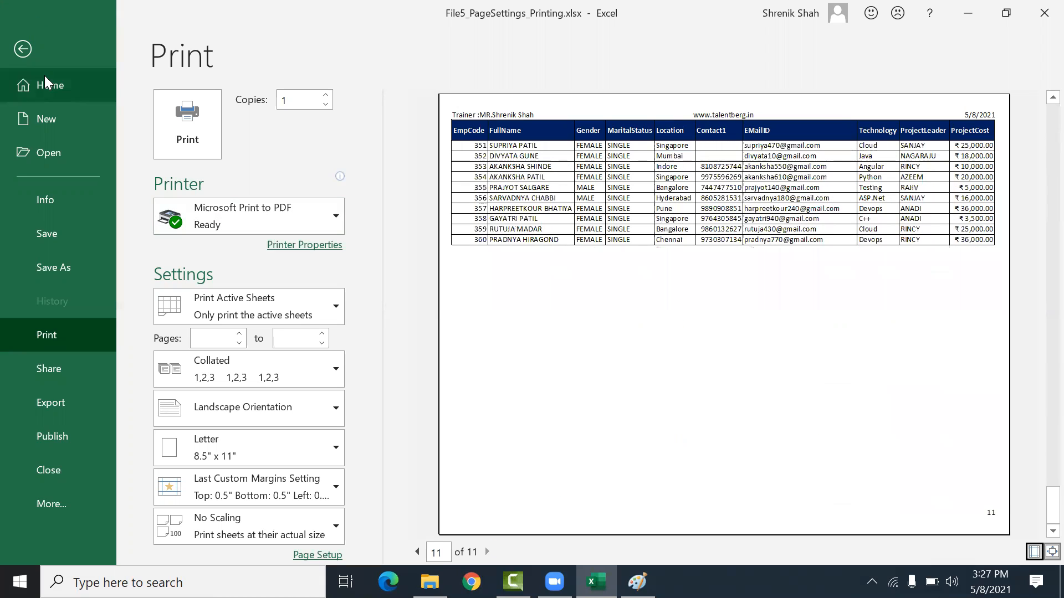
pyautogui.click(22, 52)
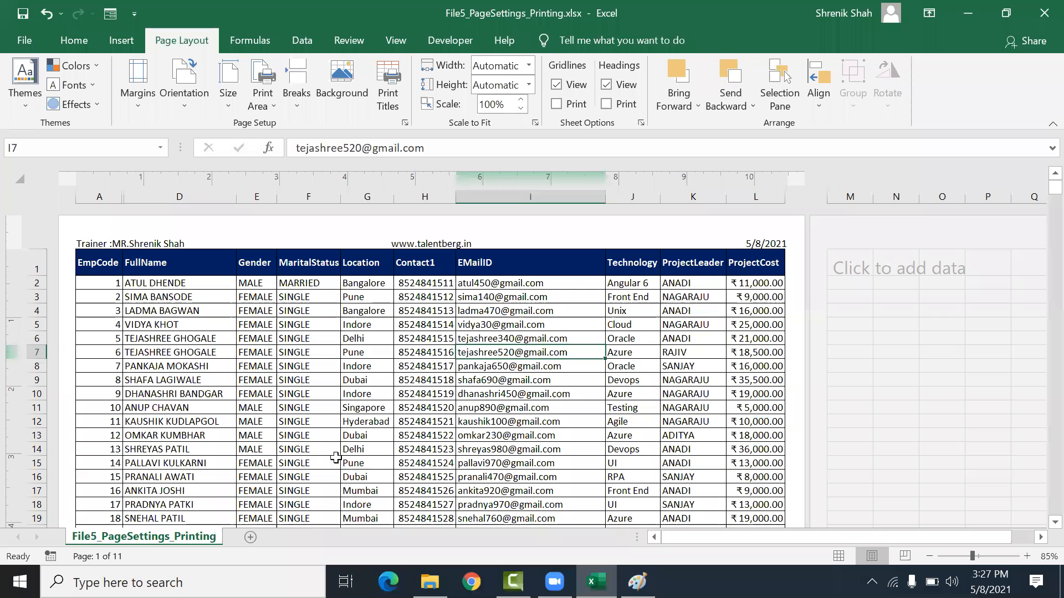
# Step: Set the print area to the range A1:L11
pyautogui.click(367, 463)
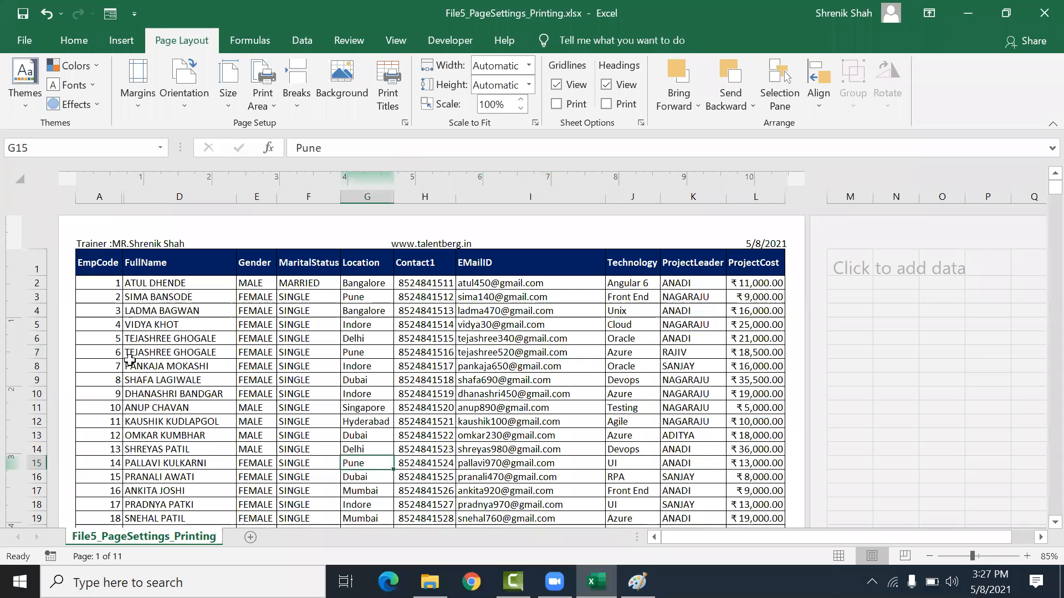
pyautogui.click(92, 269)
pyautogui.moveTo(113, 292); pyautogui.dragTo(755, 403)
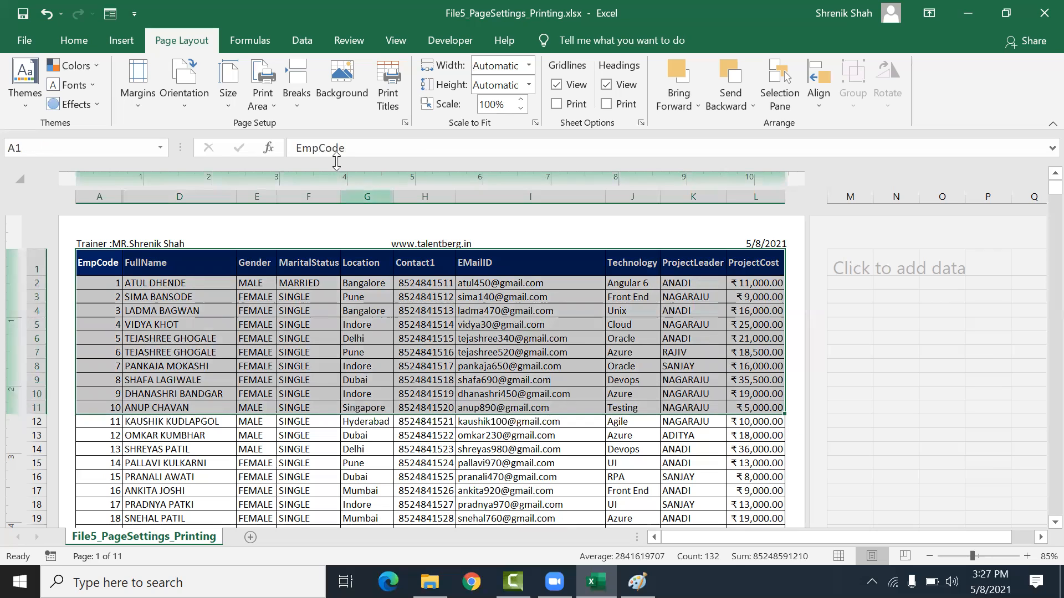
pyautogui.click(263, 94)
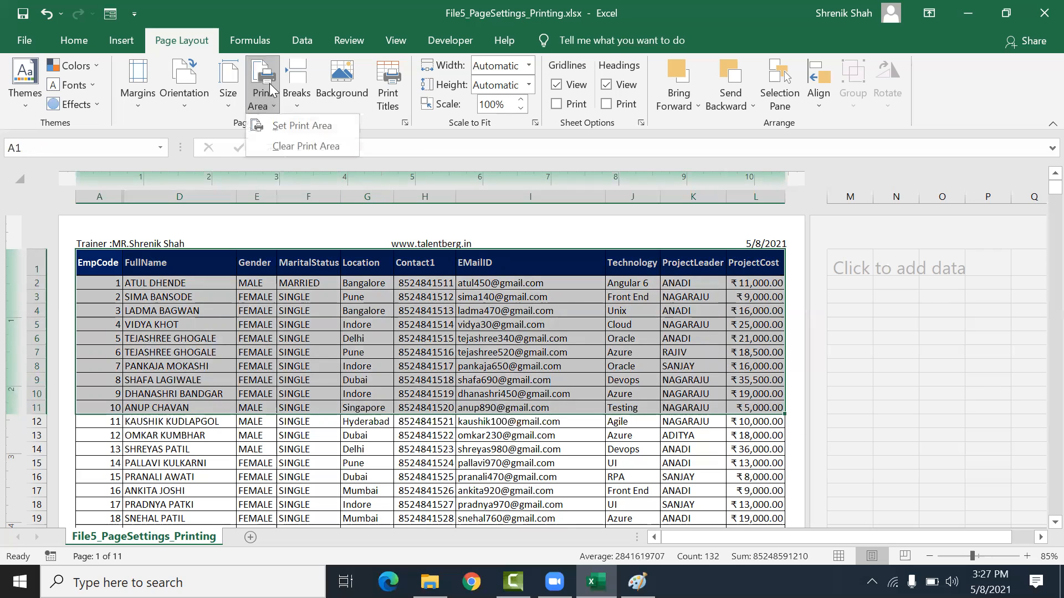
pyautogui.click(287, 119)
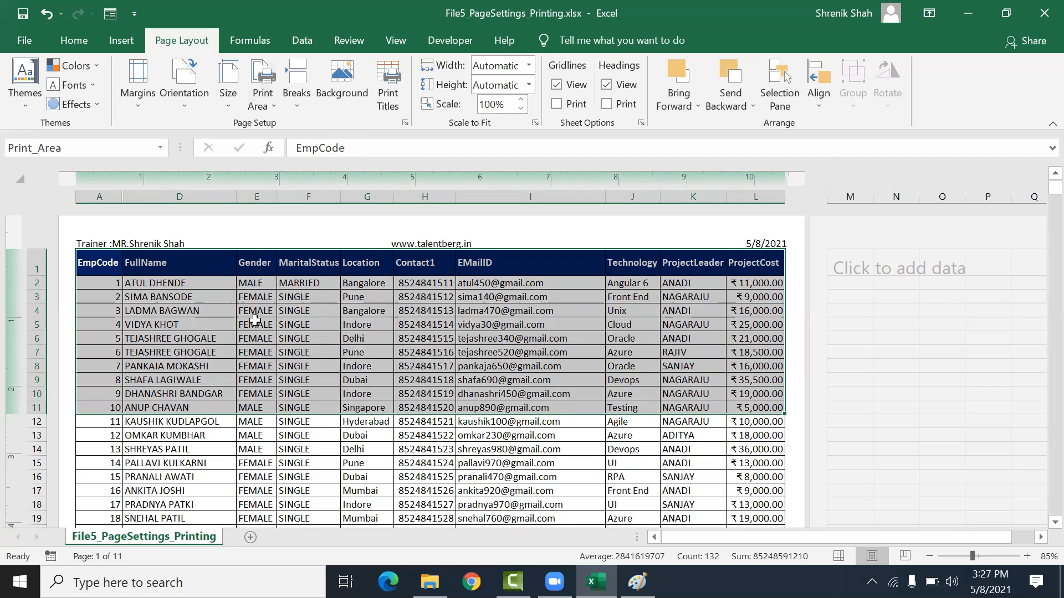
pyautogui.click(254, 448)
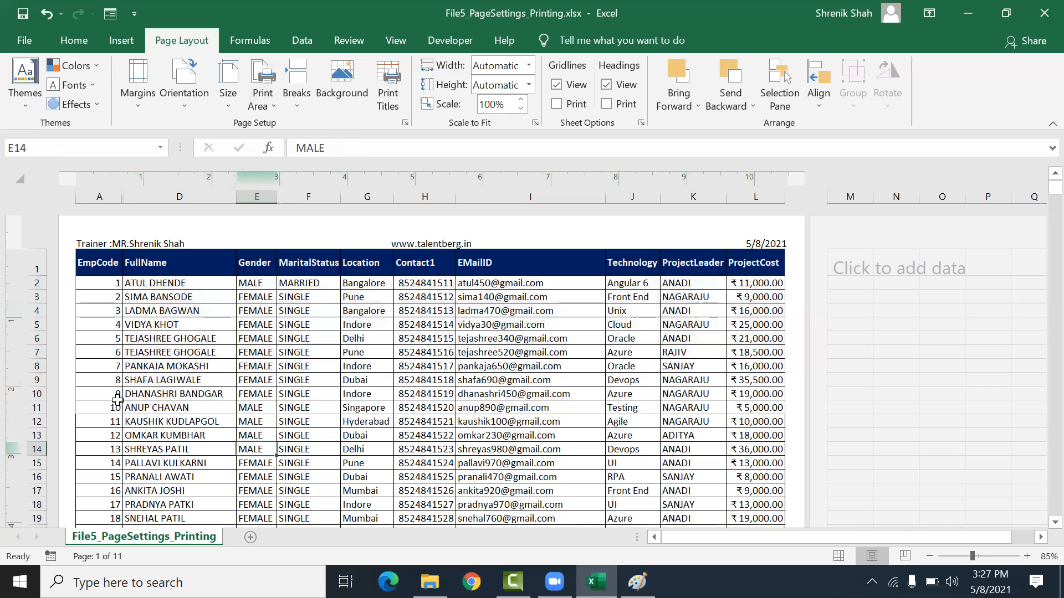
# Step: Preview the printout on the Print screen
pyautogui.click(41, 48)
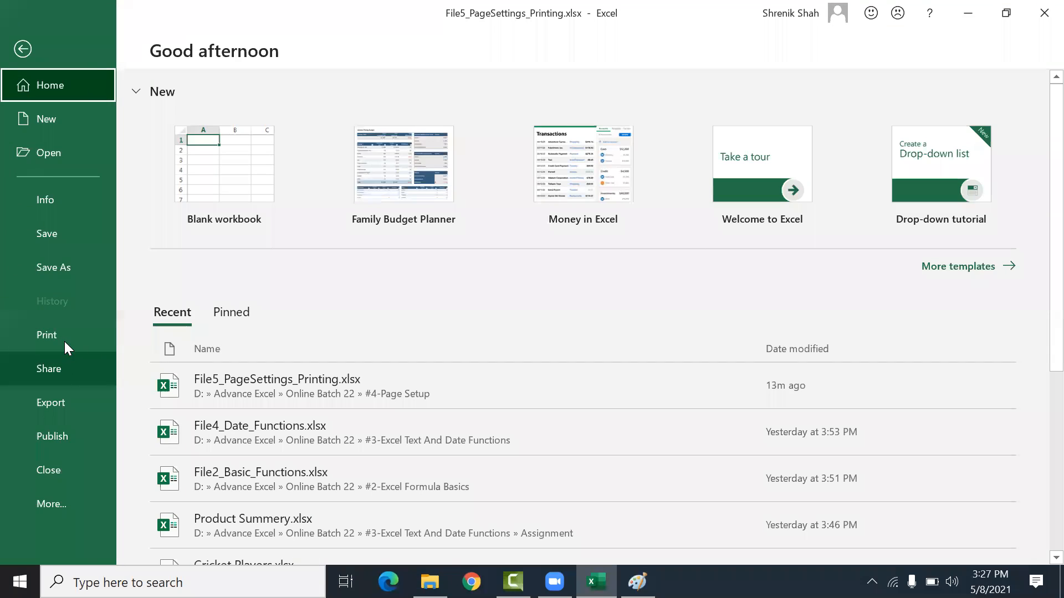
pyautogui.click(55, 336)
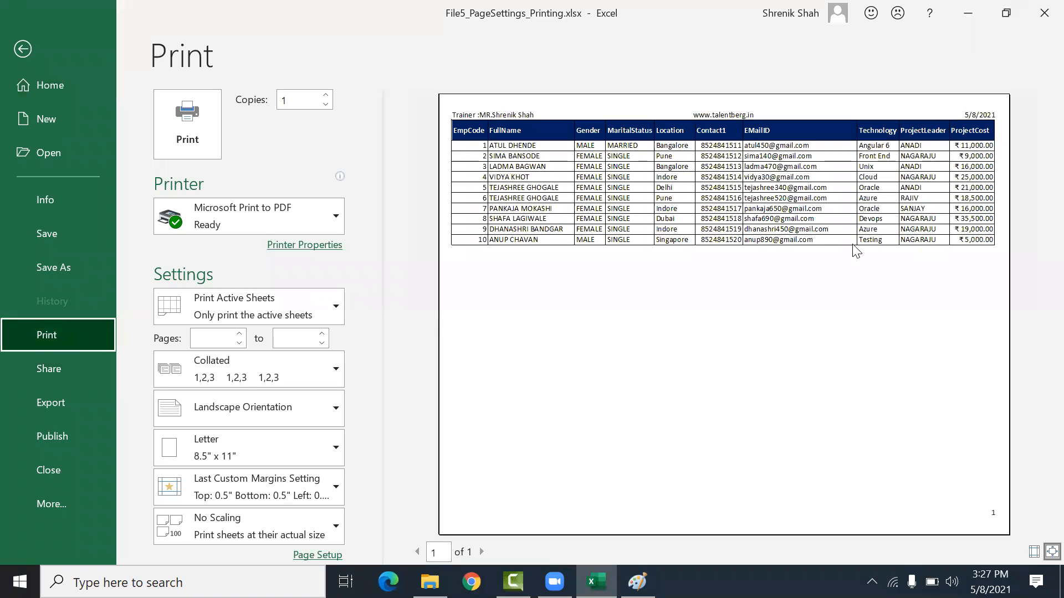
pyautogui.press('Escape')
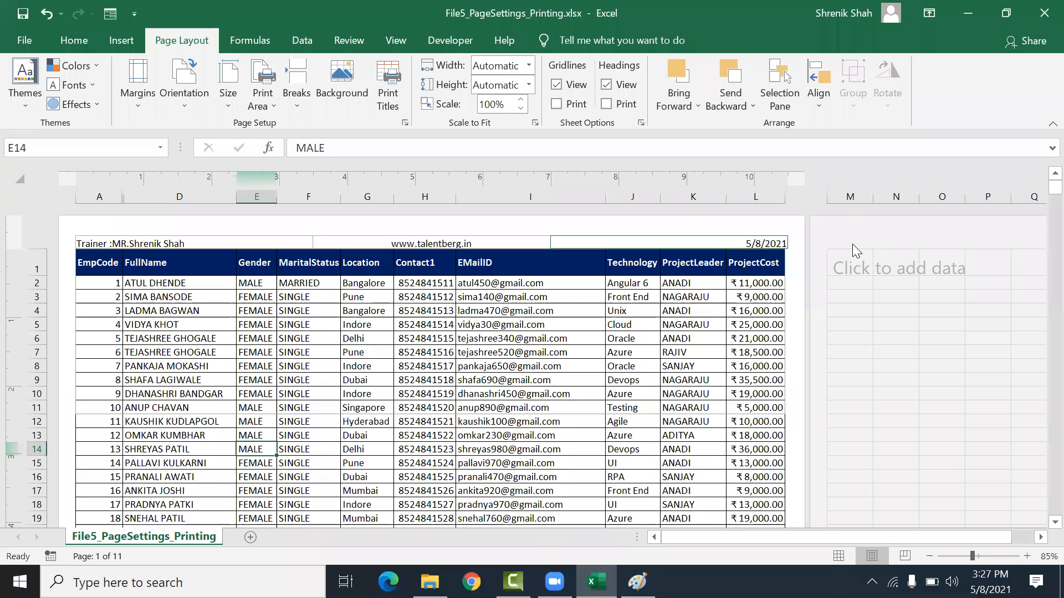
# Step: Set the print area to the range A1:L41
pyautogui.click(284, 355)
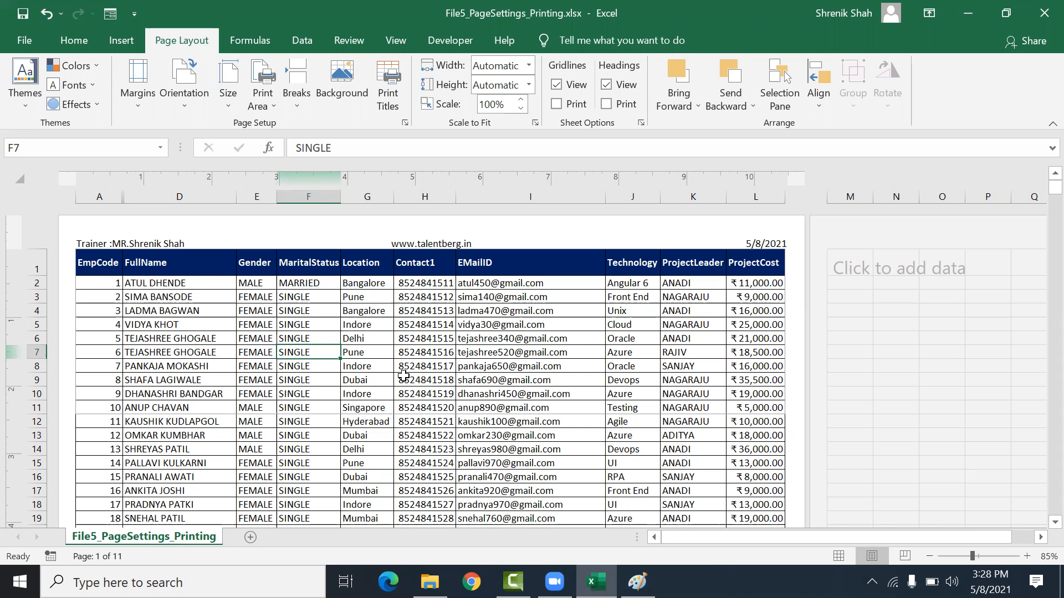
pyautogui.moveTo(100, 263); pyautogui.dragTo(787, 471)
pyautogui.click(273, 108)
pyautogui.click(291, 123)
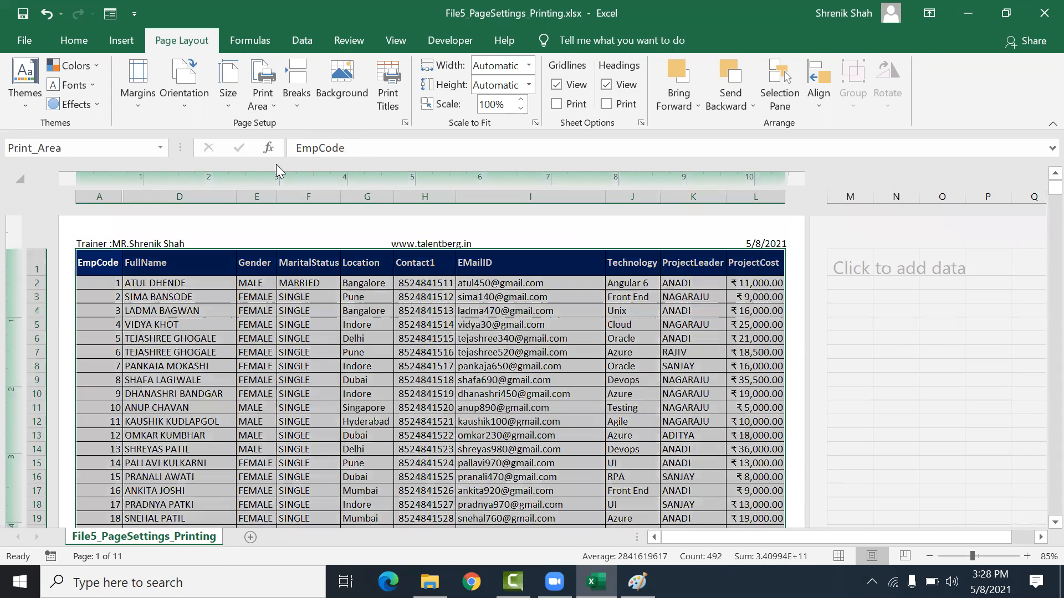
# Step: Preview both pages of the new print area on the Print screen
pyautogui.click(24, 40)
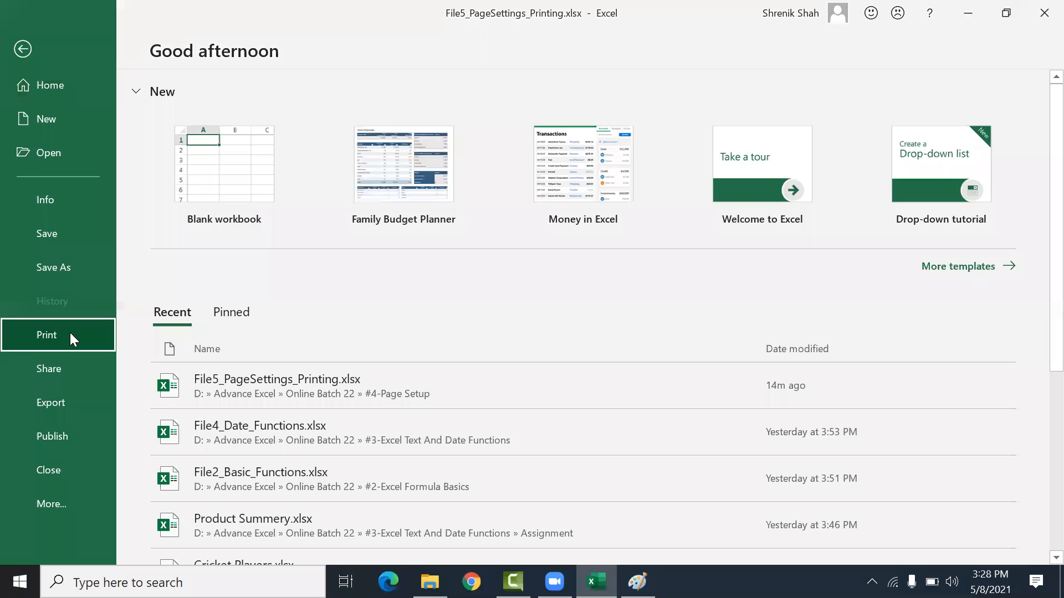
pyautogui.click(71, 336)
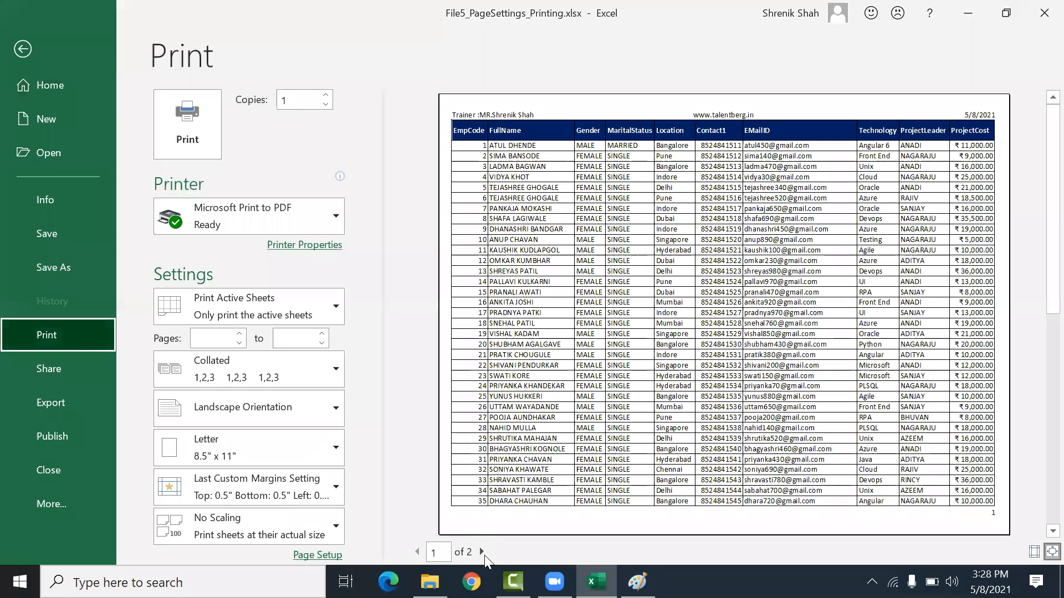
pyautogui.click(484, 555)
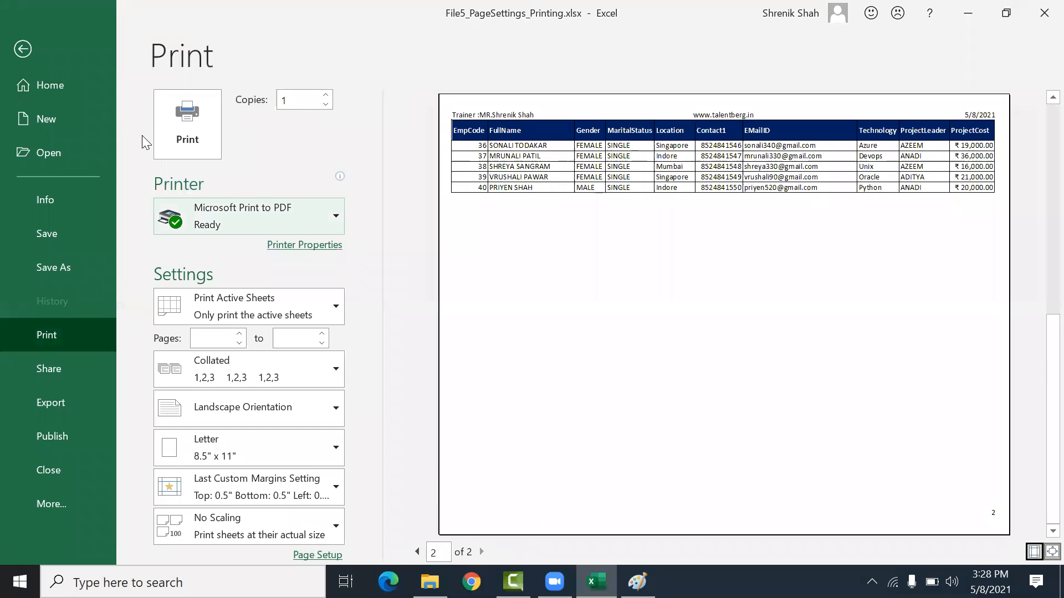
pyautogui.click(37, 50)
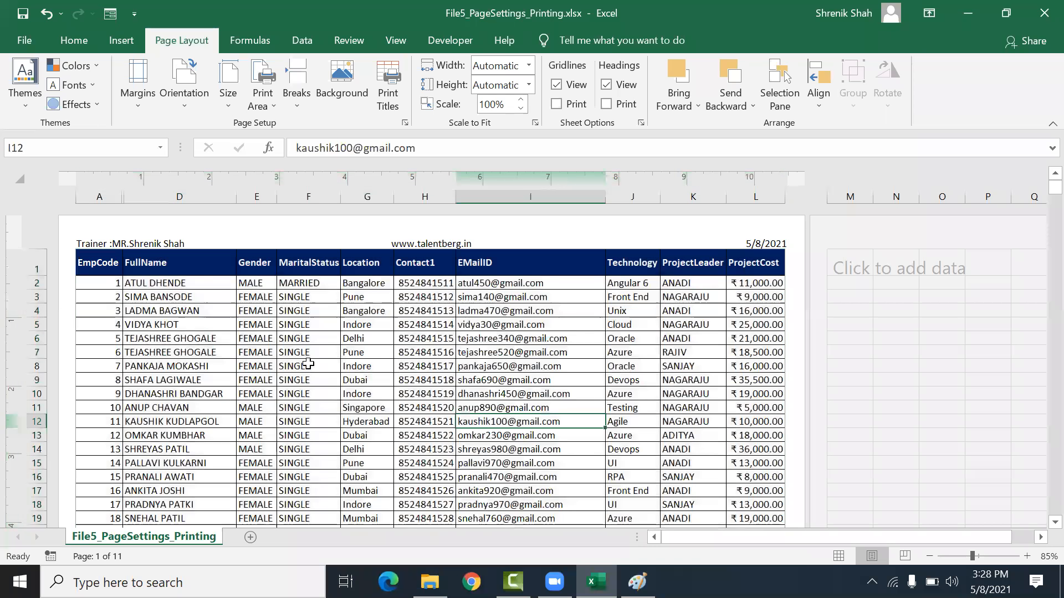
pyautogui.click(430, 448)
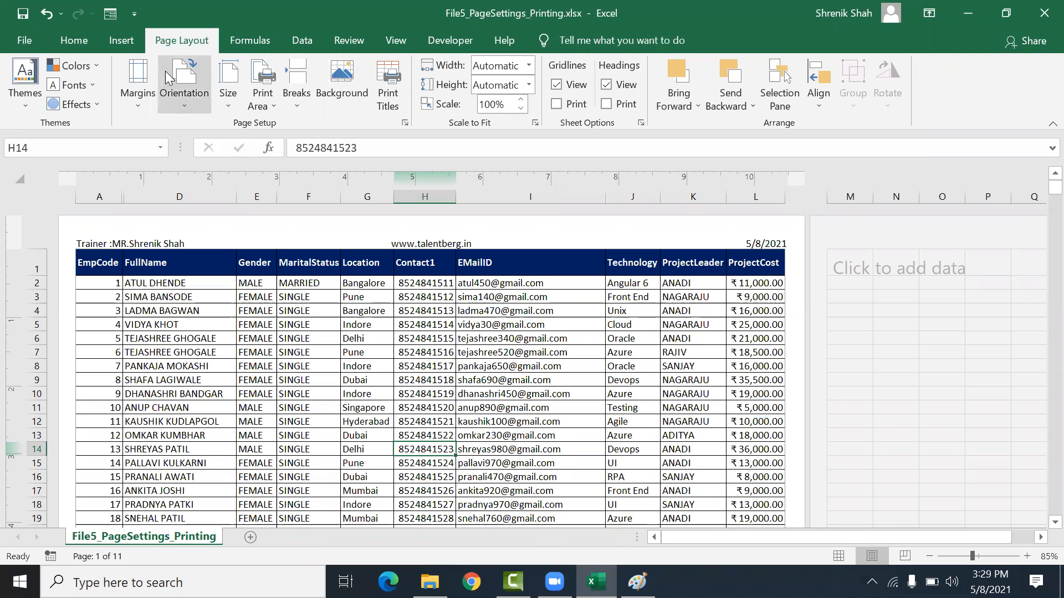
pyautogui.click(425, 420)
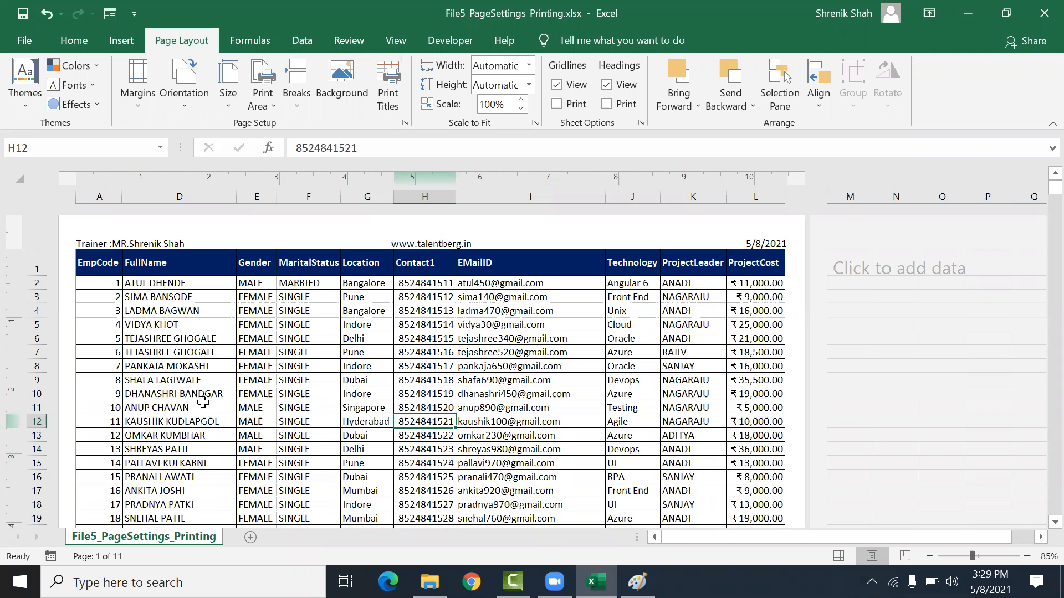
# Step: Open Notepad, maximize it, and type the heading "Page Setup?"
pyautogui.press('super+r')
pyautogui.write('notepad')
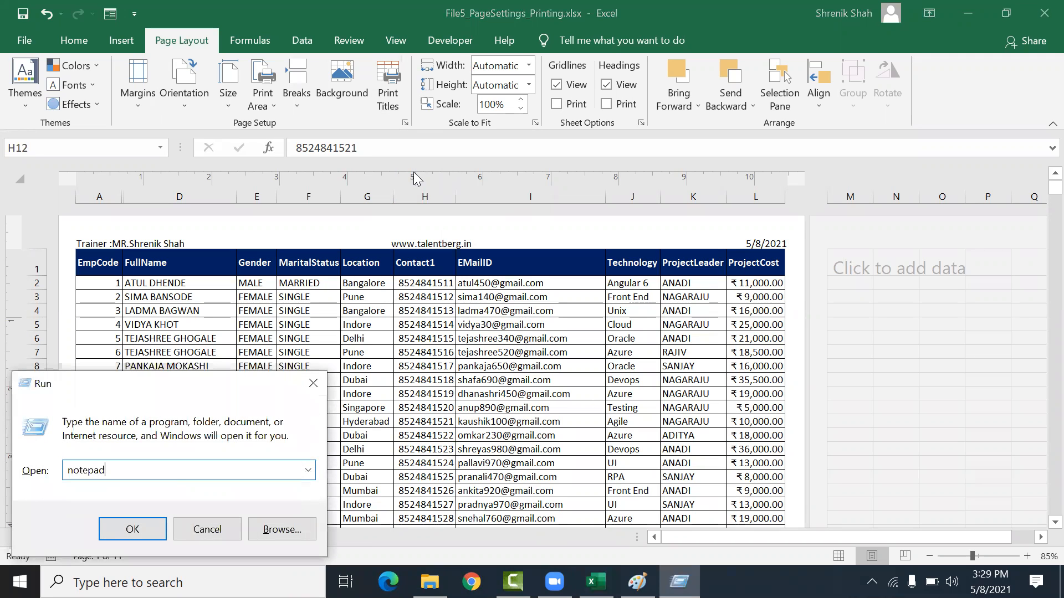
pyautogui.press('Return')
pyautogui.hotkey('alt', 'space')
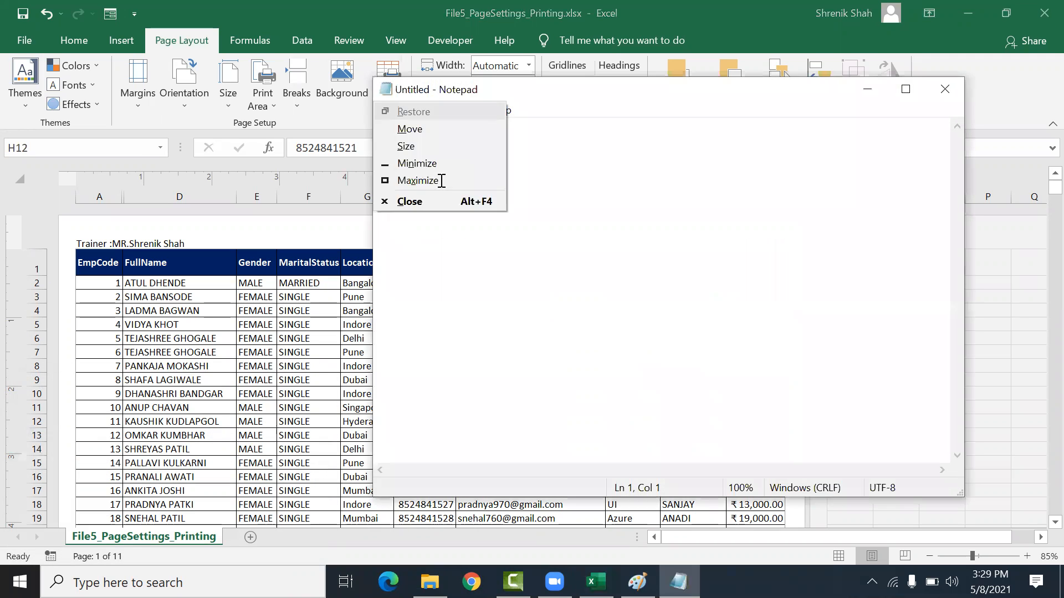
pyautogui.write('xPage Setup?')
pyautogui.press('Return')
pyautogui.press('Return')
# Step: Add the indented item "1. How to Change Page Size?" below the heading
pyautogui.press('Tab')
pyautogui.write('1. ')
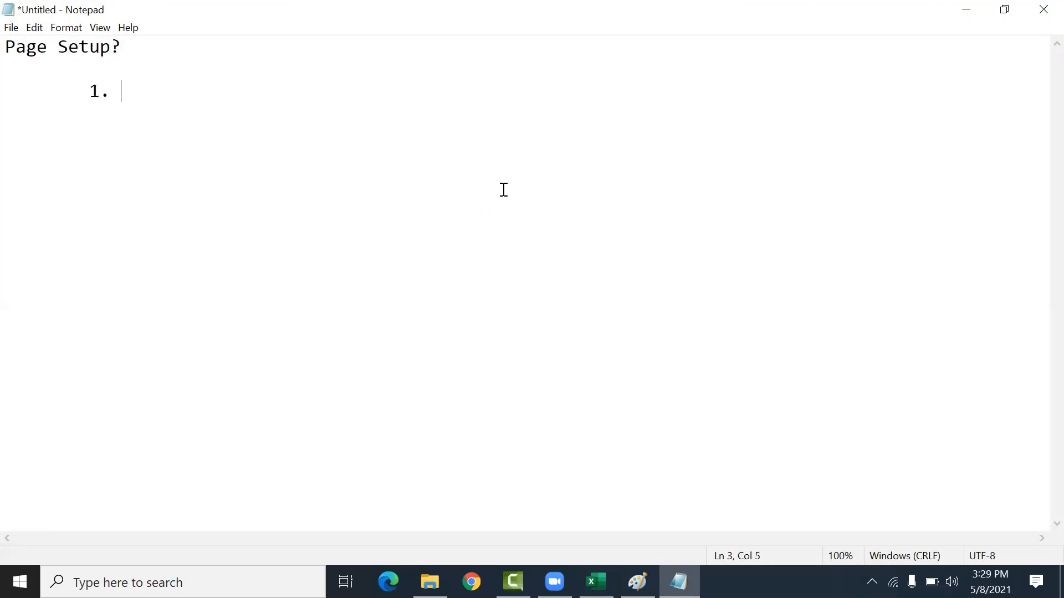
pyautogui.write('How to Chagan')
pyautogui.press('BackSpace')
pyautogui.write('e')
pyautogui.press('BackSpace')
pyautogui.press('BackSpace')
pyautogui.write('e')
pyautogui.press('BackSpace')
pyautogui.press('BackSpace')
pyautogui.press('BackSpace')
pyautogui.write('nge Page Size/')
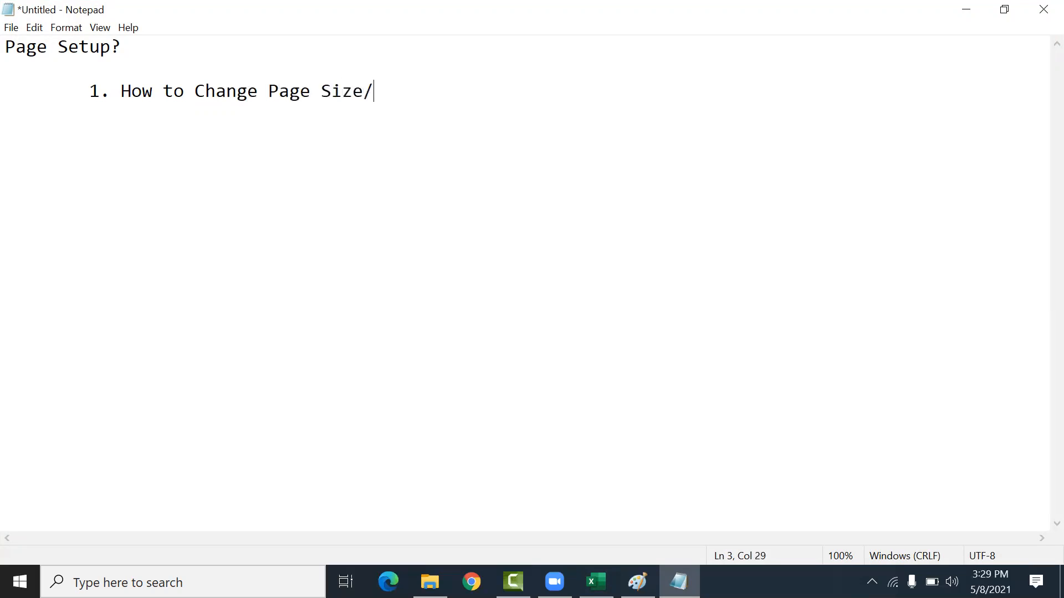
pyautogui.press('BackSpace')
pyautogui.write('?')
# Step: Write the note "Page Setup Tab -> PageSize -> A4, Letter,A5, Envelop, Legal" under the first item
pyautogui.press('Return')
pyautogui.press('Tab')
pyautogui.write('Page Set')
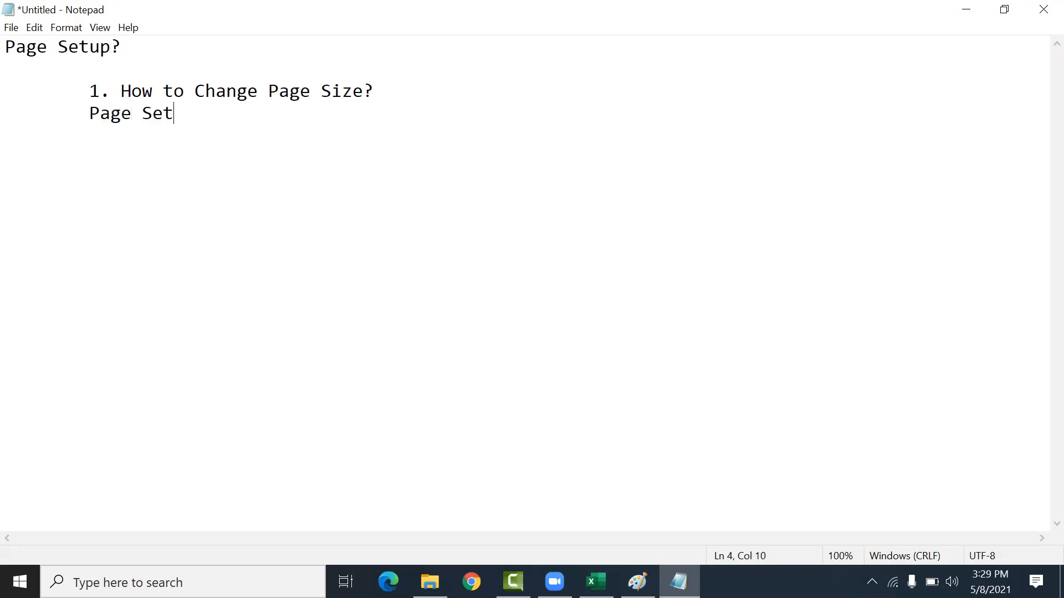
pyautogui.write('up Tab -> Pag')
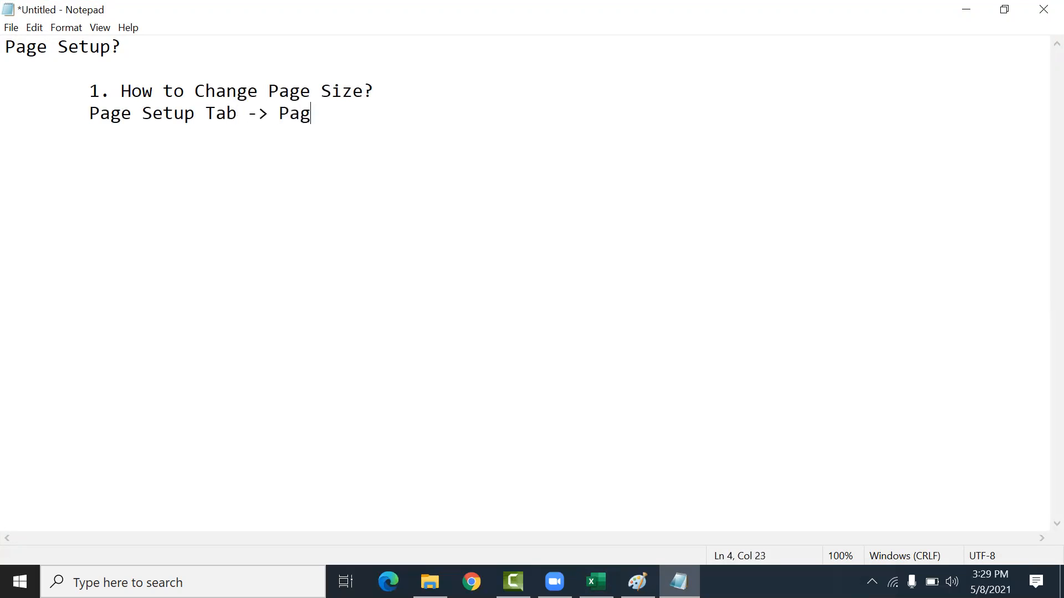
pyautogui.write('eSize -> P')
pyautogui.press('BackSpace')
pyautogui.write('A4, ')
pyautogui.write('Letter,')
pyautogui.write('A5, ')
pyautogui.write('Envio')
pyautogui.press('BackSpace')
pyautogui.press('BackSpace')
pyautogui.write('elop, LE')
pyautogui.write('ge')
pyautogui.press('BackSpace')
# Step: Add the indented item "2. How to Change Page Orientation?" after a blank line
pyautogui.press('BackSpace')
pyautogui.press('BackSpace')
pyautogui.write('egal')
pyautogui.press('Return')
pyautogui.press('Tab')
pyautogui.write('-')
pyautogui.press('BackSpace')
pyautogui.press('Return')
pyautogui.press('Tab')
pyautogui.write('2')
pyautogui.press('BackSpace')
pyautogui.write('2.Sho')
pyautogui.press('BackSpace')
pyautogui.press('BackSpace')
pyautogui.press('BackSpace')
pyautogui.write('How to chag')
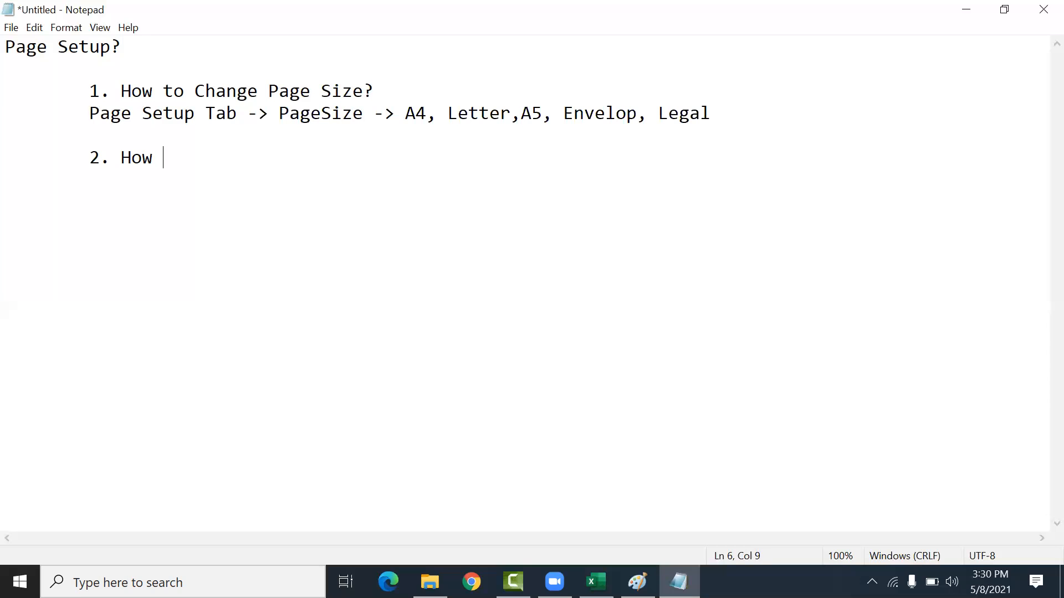
pyautogui.press('BackSpace')
pyautogui.press('BackSpace')
pyautogui.press('BackSpace')
pyautogui.press('BackSpace')
pyautogui.write('Chagn')
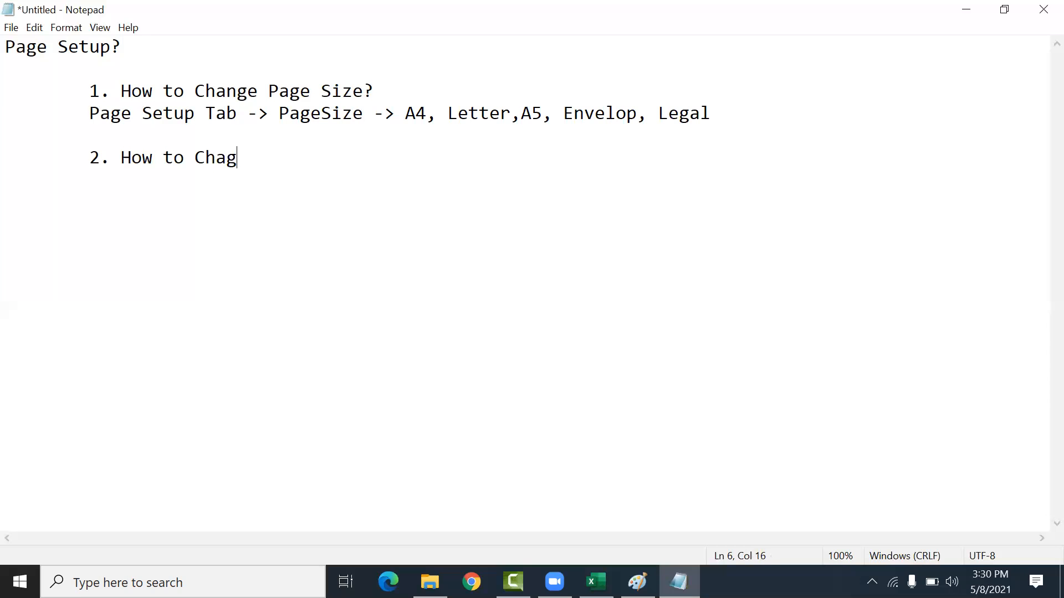
pyautogui.press('BackSpace')
pyautogui.press('BackSpace')
pyautogui.write('nge Page ')
pyautogui.write('O')
pyautogui.press('BackSpace')
pyautogui.write('Page Oi')
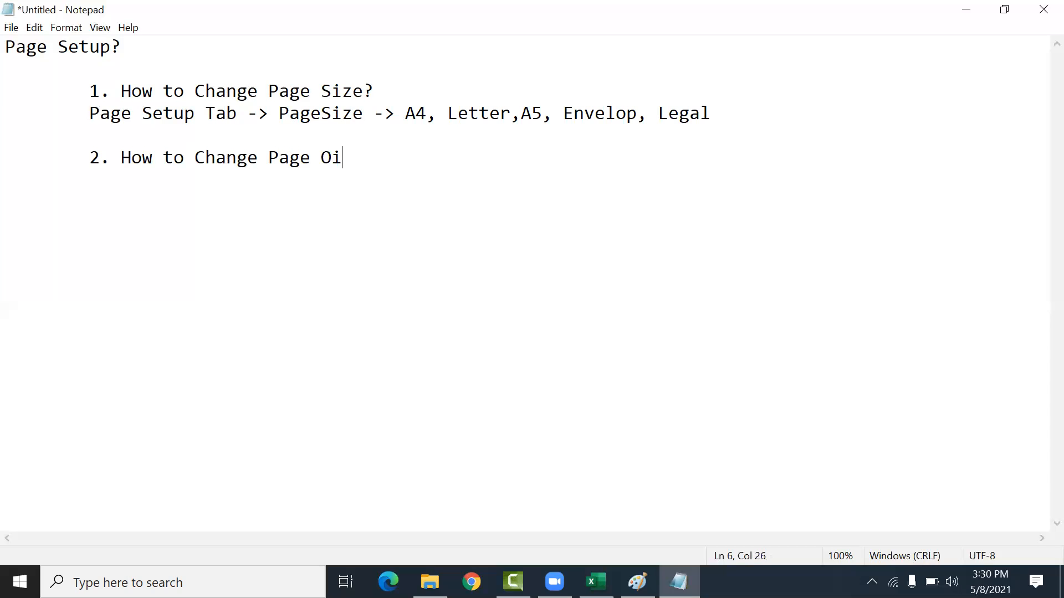
pyautogui.press('BackSpace')
pyautogui.write('rient')
pyautogui.press('BackSpace')
pyautogui.write('at')
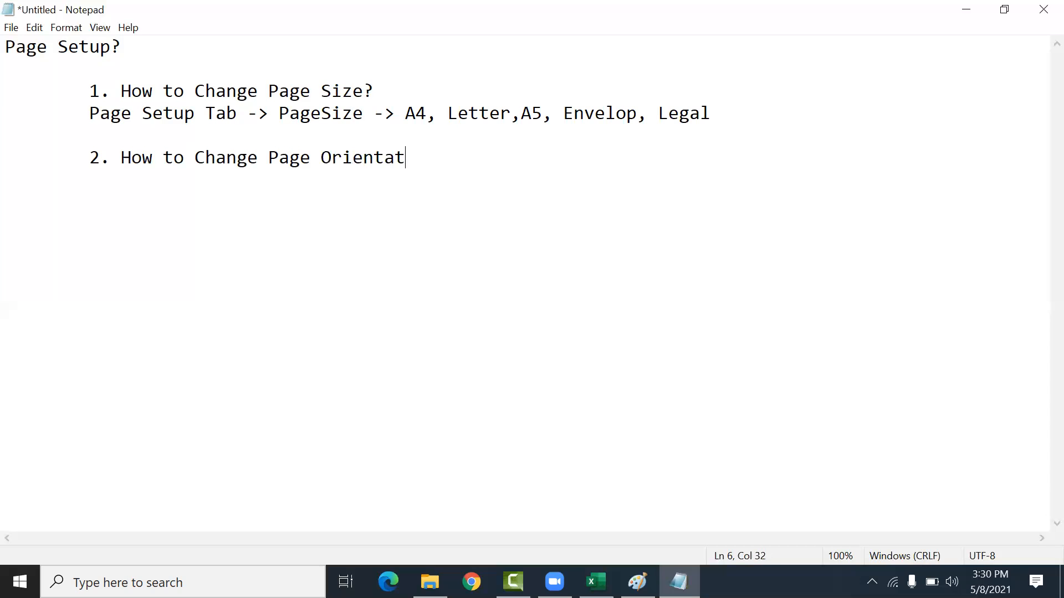
pyautogui.write('ion?')
pyautogui.press('Return')
pyautogui.press('Tab')
# Step: Switch to Excel and change the page orientation to Portrait
pyautogui.hotkey('alt', 'Tab')
pyautogui.click(484, 337)
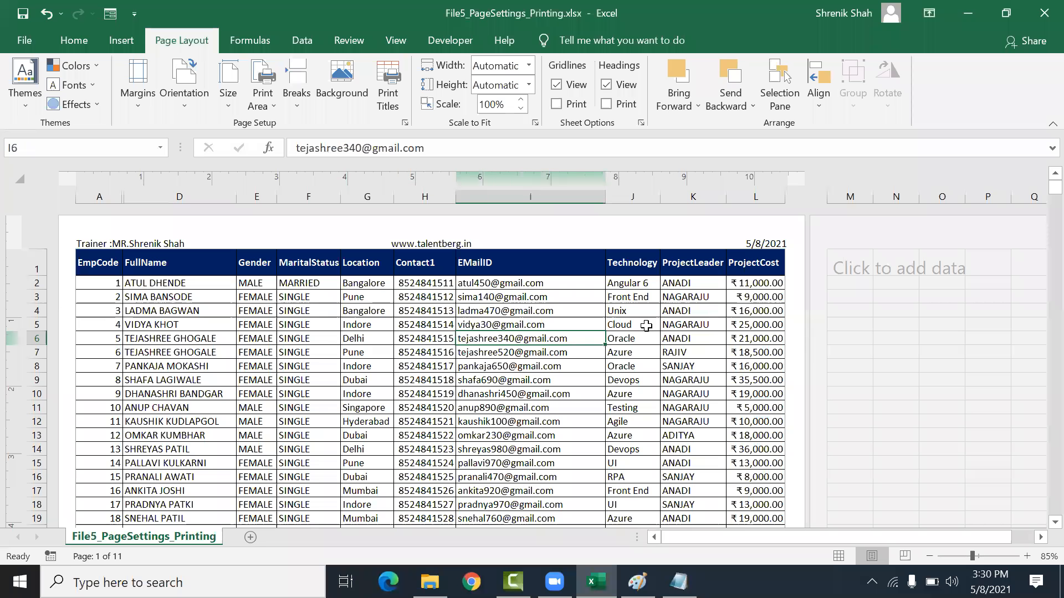
pyautogui.click(169, 64)
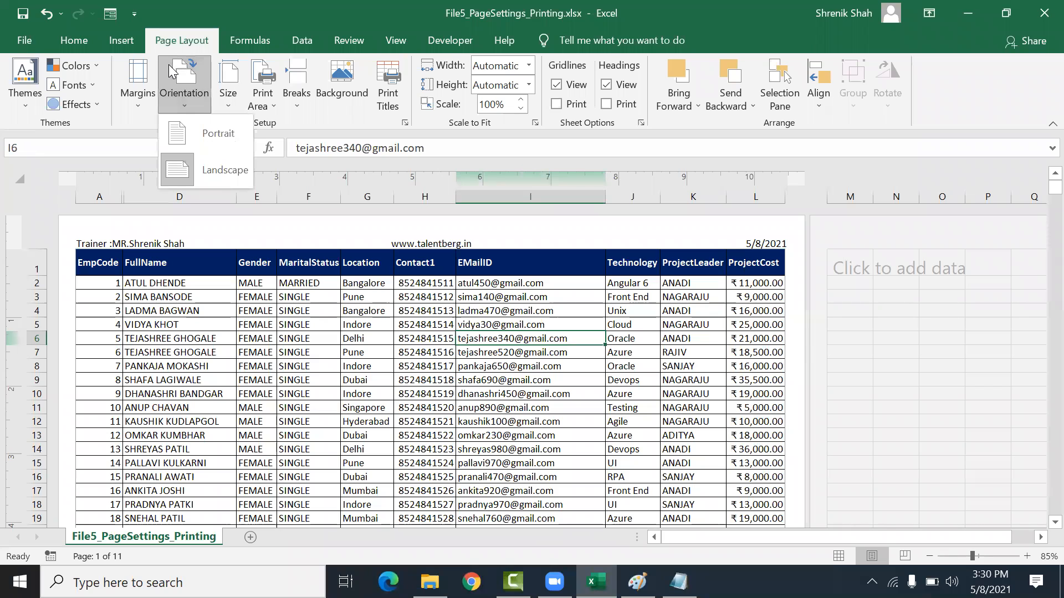
pyautogui.click(224, 135)
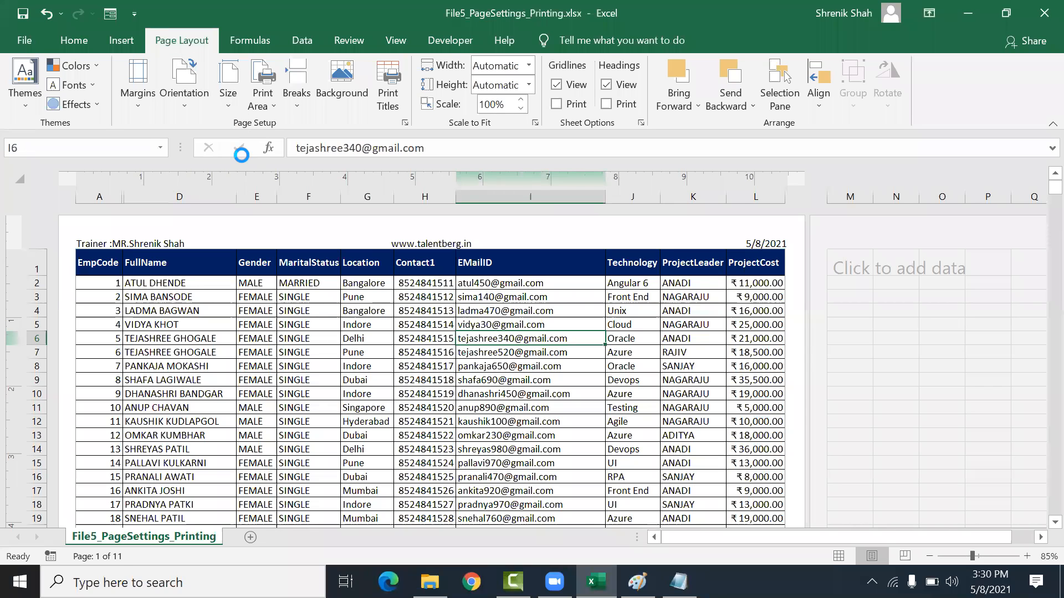
pyautogui.scroll(-20, 406, 367)
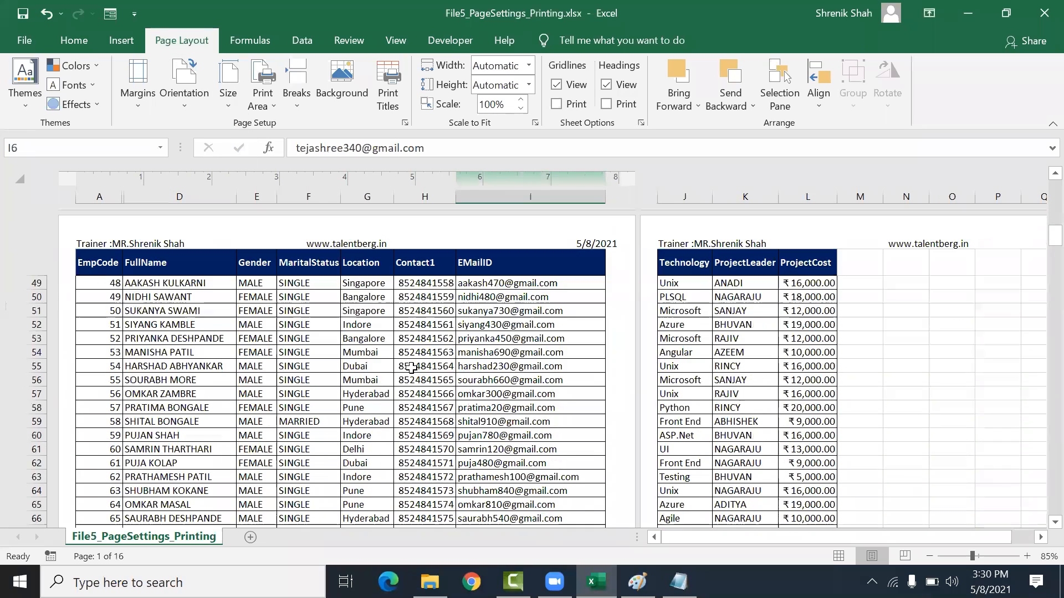
pyautogui.scroll(-12, 406, 366)
pyautogui.scroll(14, 399, 355)
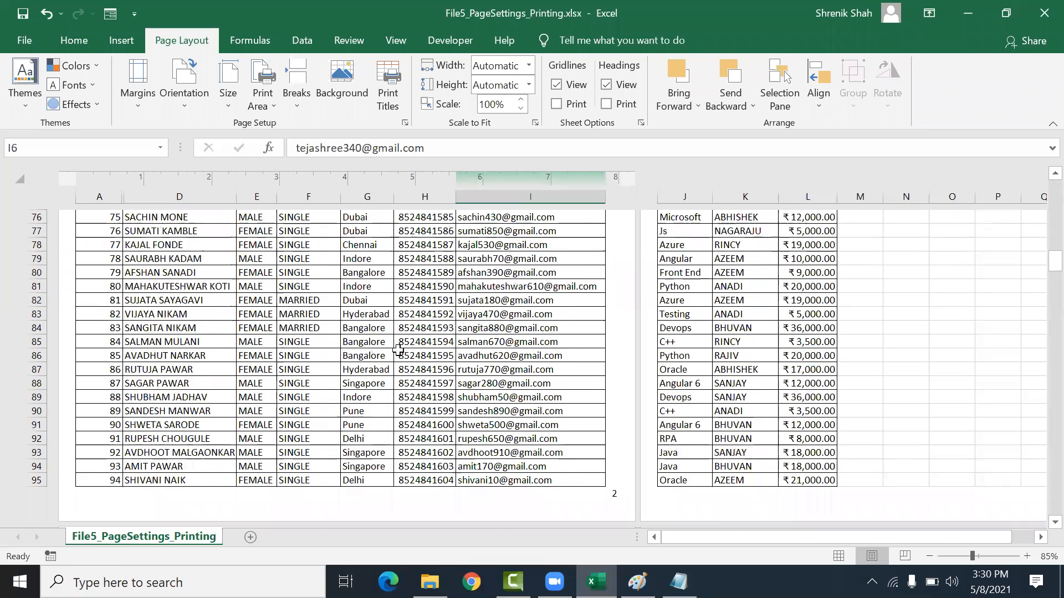
# Step: Set the page orientation back to Landscape
pyautogui.click(184, 88)
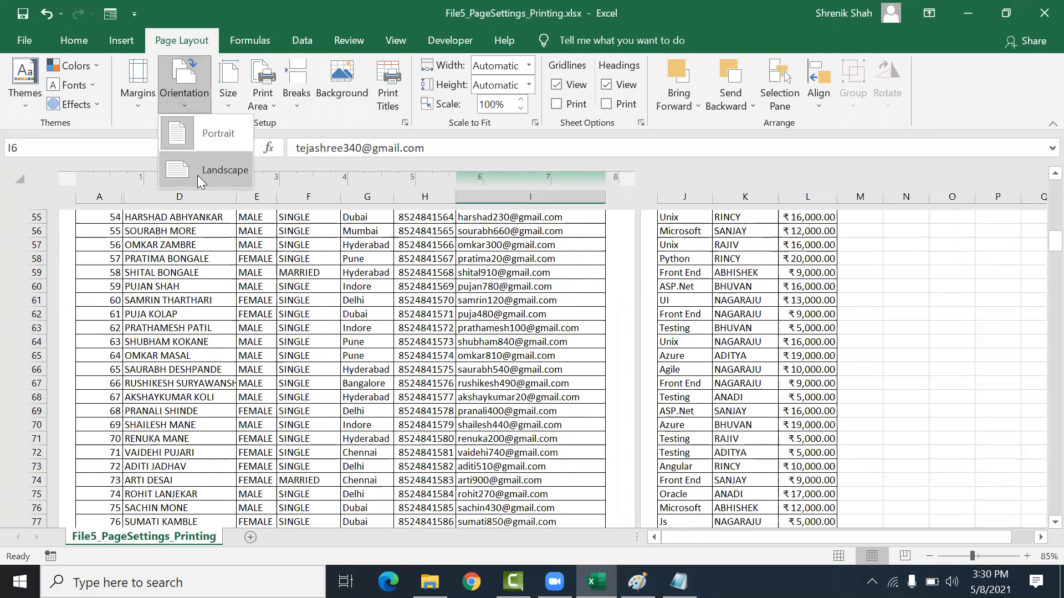
pyautogui.click(265, 232)
pyautogui.scroll(-2, 265, 232)
# Step: Switch to Notepad and write "Page Layout -> Page Orientation -> Landscape/Portrait" under the second item
pyautogui.hotkey('alt', 'Tab')
pyautogui.write('Page')
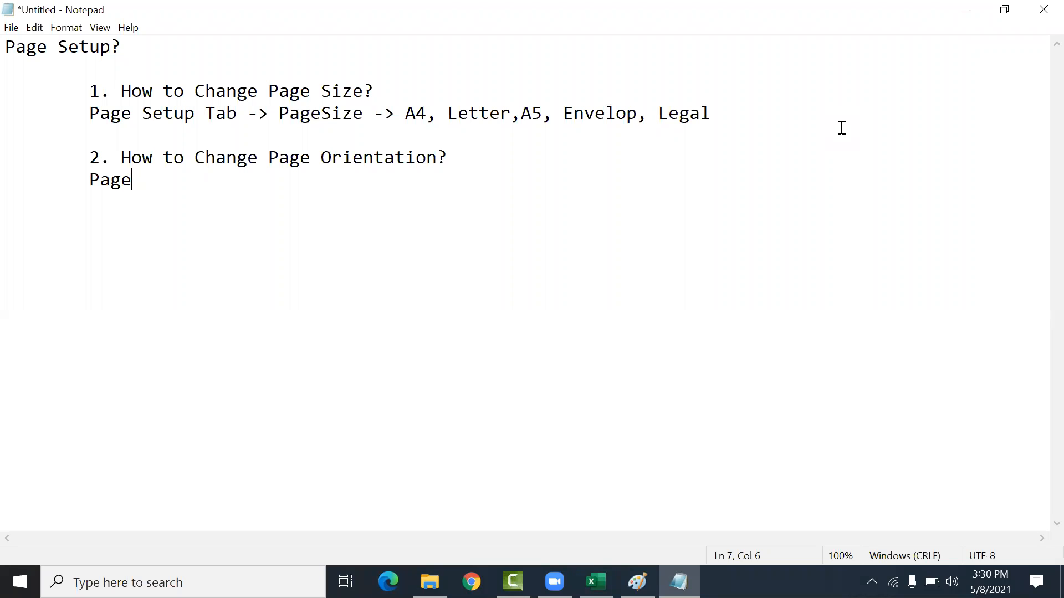
pyautogui.write(' LY')
pyautogui.press('BackSpace')
pyautogui.press('BackSpace')
pyautogui.write('a')
pyautogui.press('BackSpace')
pyautogui.write('Layout =')
pyautogui.press('BackSpace')
pyautogui.write('-> Page Ori')
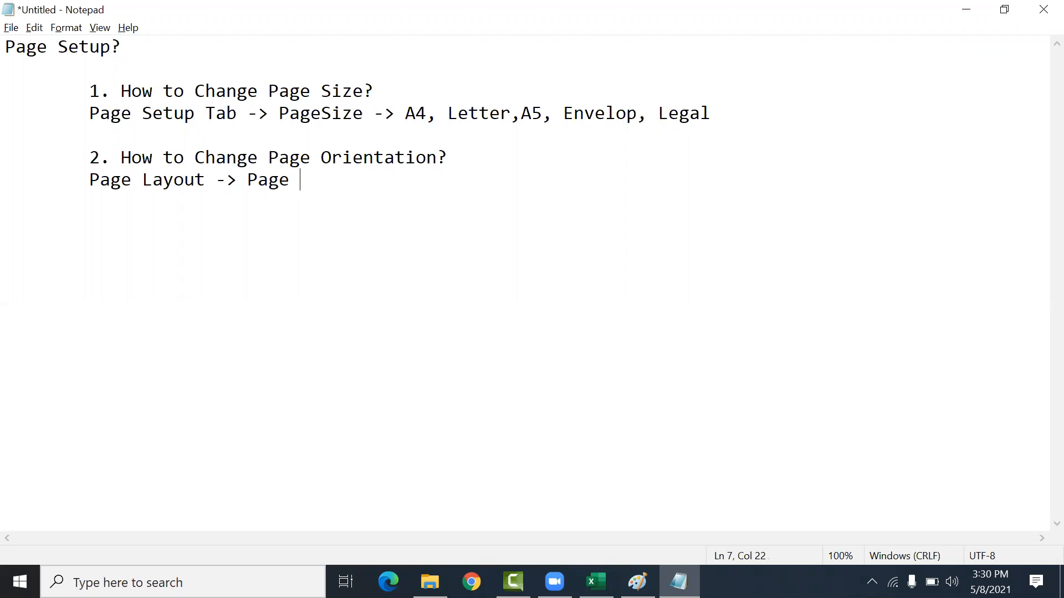
pyautogui.write('e')
pyautogui.press('BackSpace')
pyautogui.write('riente')
pyautogui.press('BackSpace')
pyautogui.write('atio')
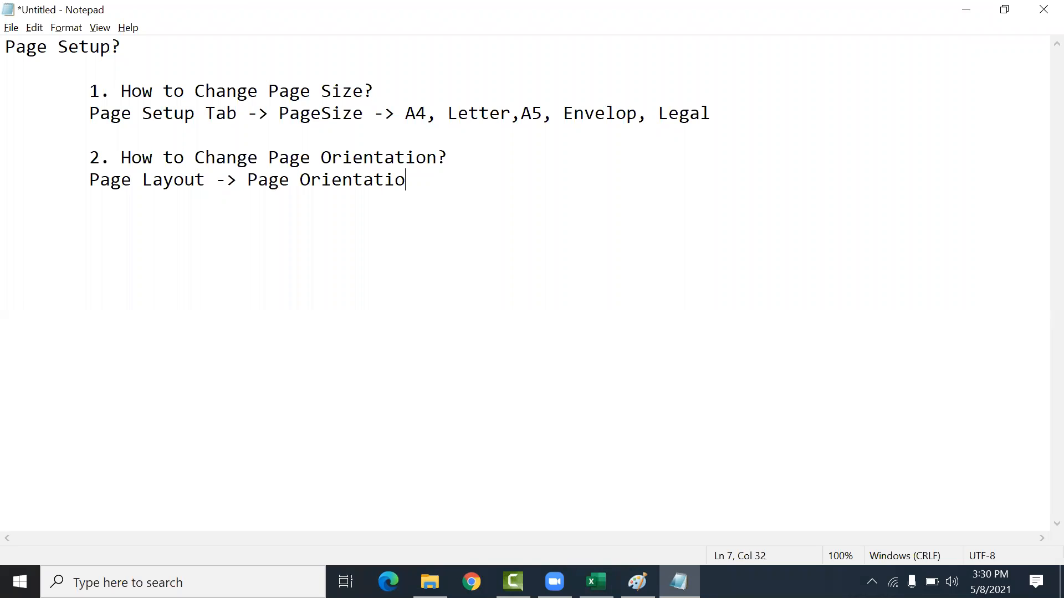
pyautogui.write('n -> Landscape/')
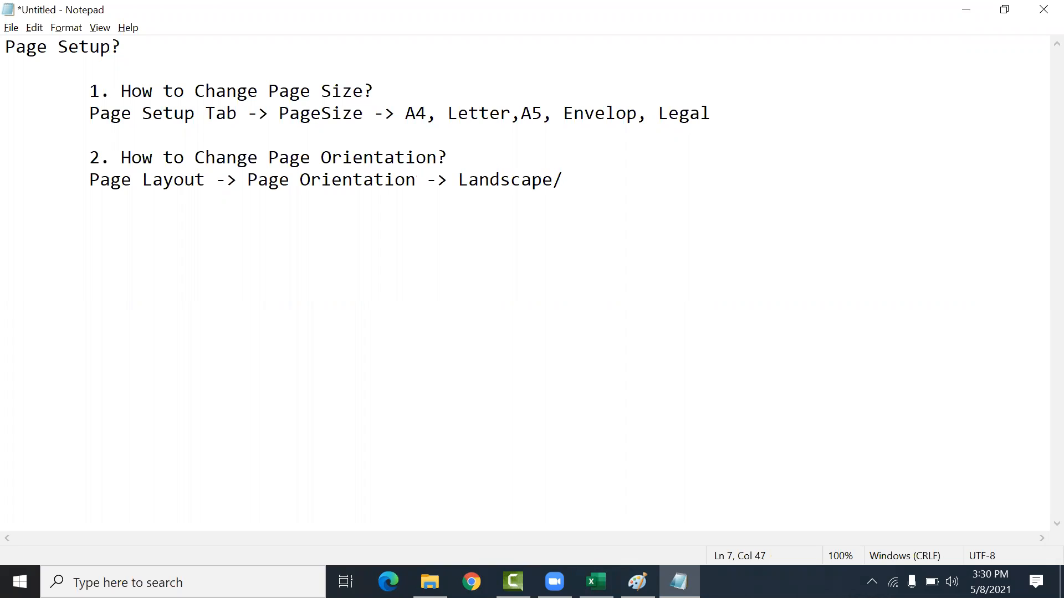
pyautogui.write('Portr')
pyautogui.write('aint')
pyautogui.press('BackSpace')
pyautogui.press('BackSpace')
pyautogui.write('t')
# Step: Add the indented item "3. How to Change Margin of Excel Worksheet?" after a blank line
pyautogui.press('Return')
pyautogui.press('Tab')
pyautogui.write('3. H')
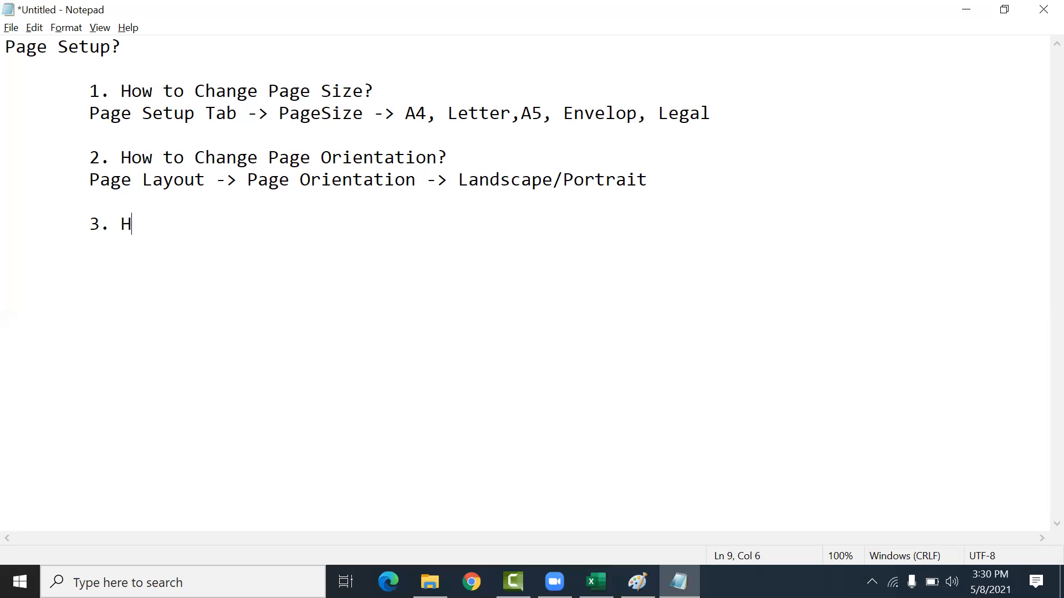
pyautogui.write('ow to Changa')
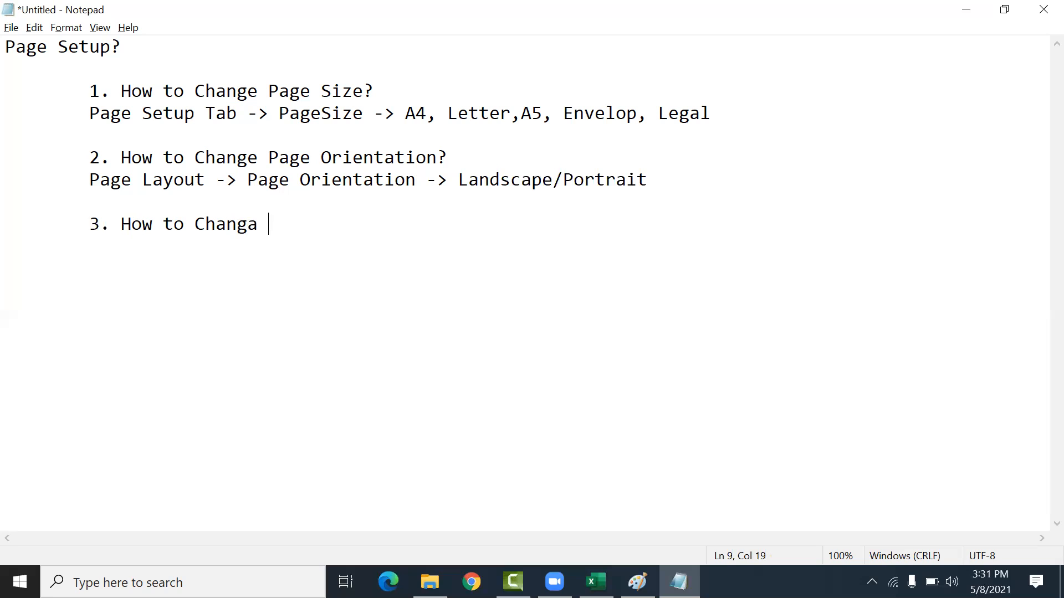
pyautogui.press('BackSpace')
pyautogui.press('BackSpace')
pyautogui.write('e Margin of Excel Worksj')
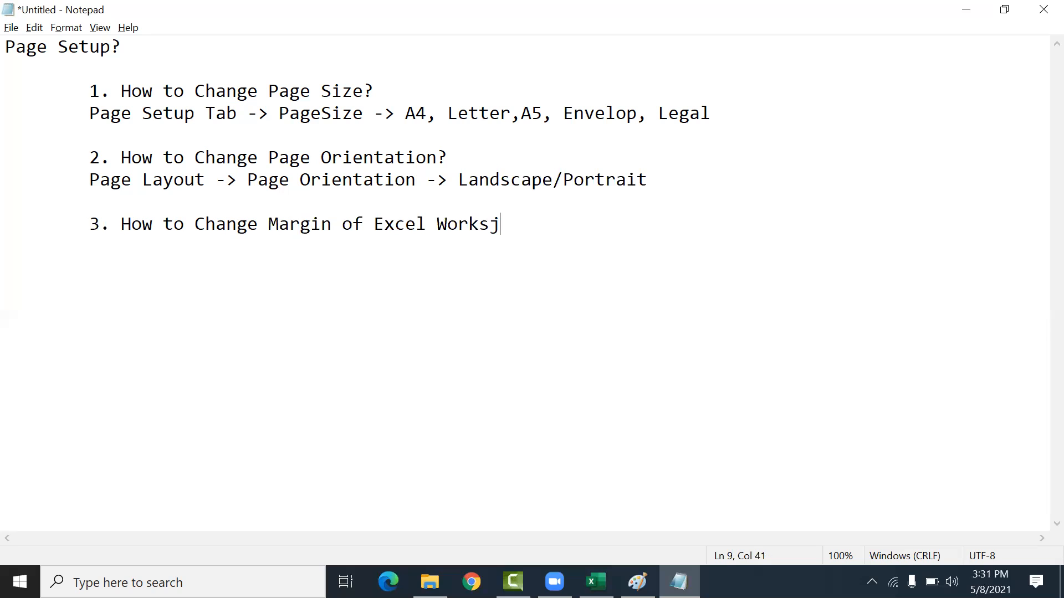
pyautogui.press('BackSpace')
pyautogui.write('e')
pyautogui.press('BackSpace')
pyautogui.write('eheet?')
# Step: Write "Page Layout -> Page Margin -> Custom Margin -> Type Margin Values (Top, Bottom, Left, Right)" under the third item
pyautogui.press('Return')
pyautogui.press('Tab')
pyautogui.write('Page ')
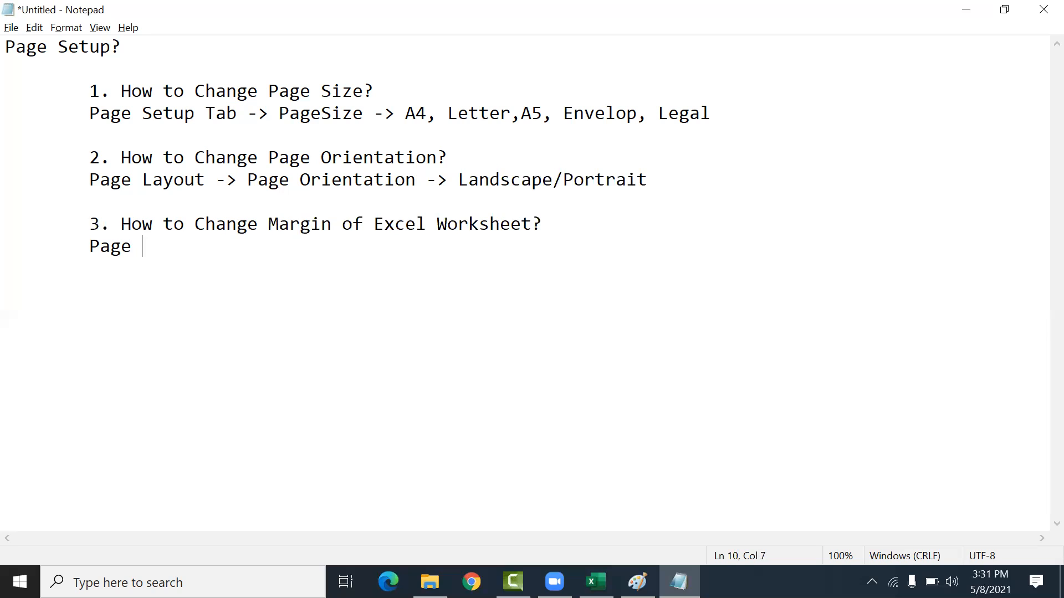
pyautogui.write('Layout -> Page Margin -> Custom Margin -> Type Margin Values (Topm')
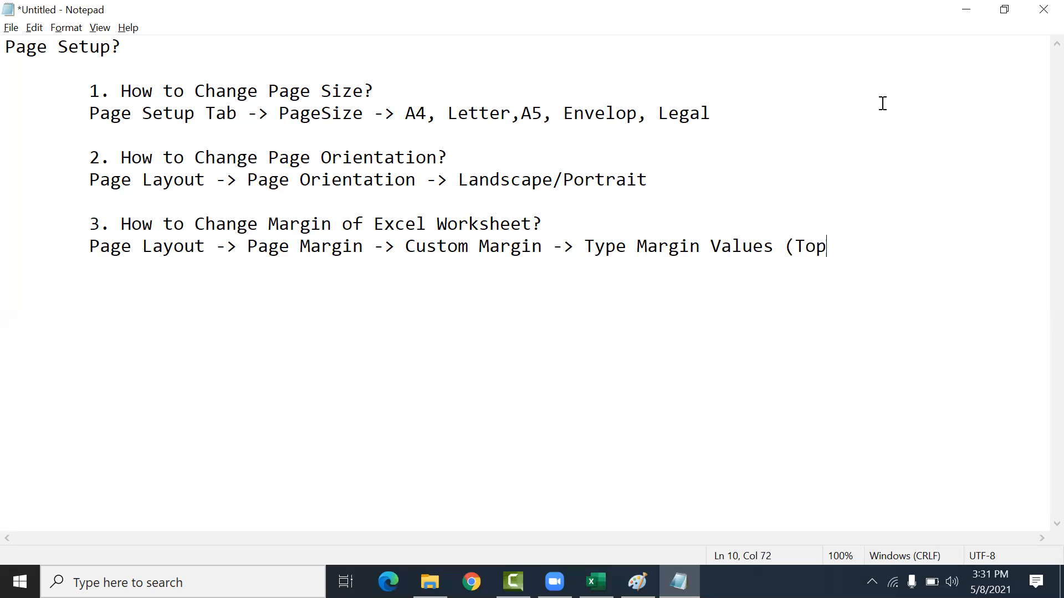
pyautogui.press('BackSpace')
pyautogui.write(', Bttom')
pyautogui.write('o')
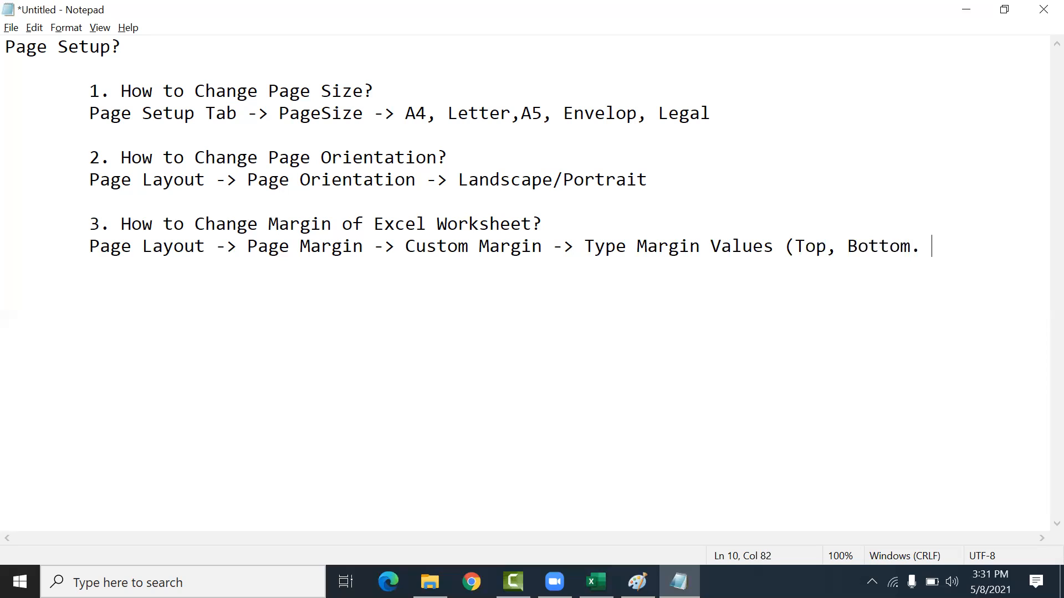
pyautogui.write('Left, Right)_')
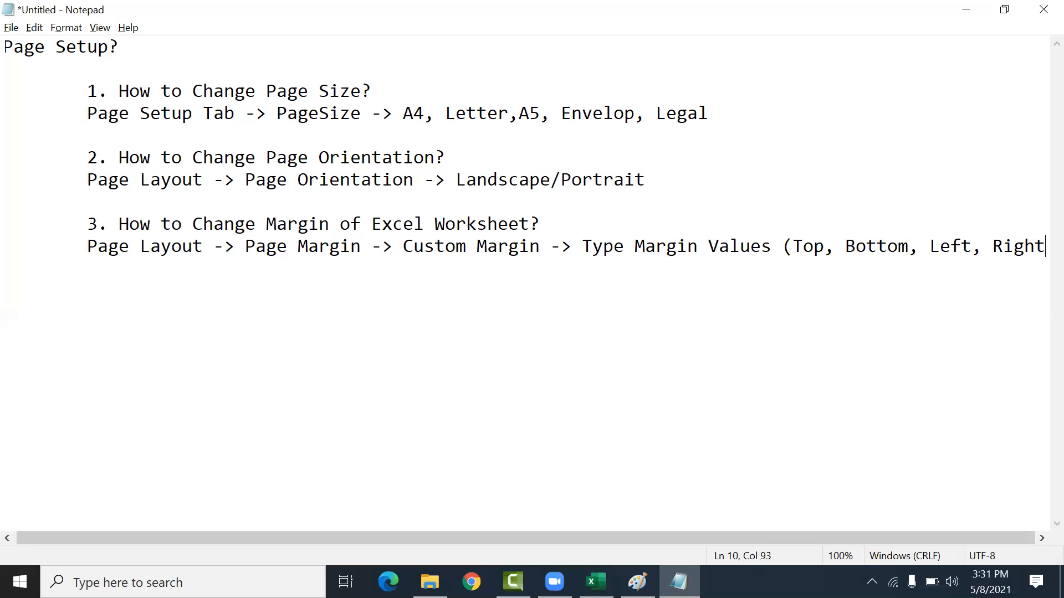
# Step: Add the item "4. How to show Headers and Footers?" after a blank line
pyautogui.press('Return')
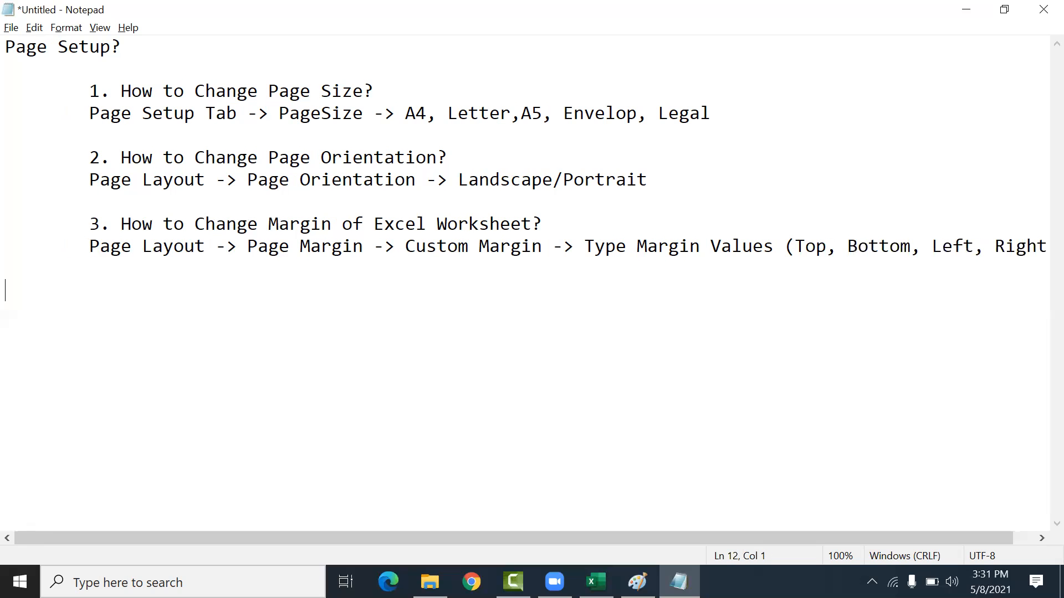
pyautogui.write('4. How to')
pyautogui.press('BackSpace')
pyautogui.write('to show Headers and Foot')
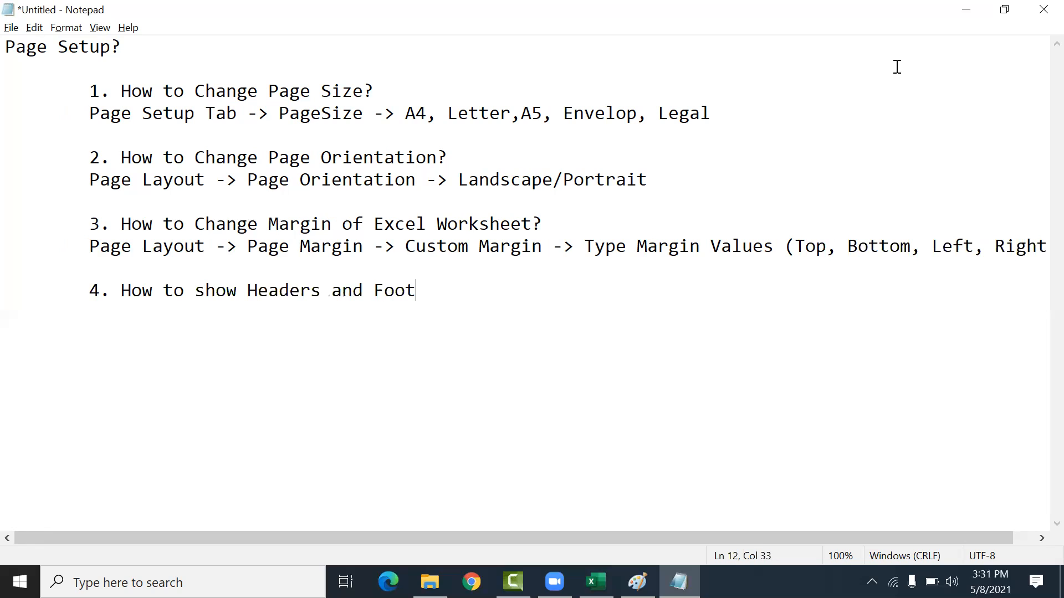
pyautogui.write('ers?')
# Step: Write the note "Change Page View from Status Bar -> Select" under the fourth item
pyautogui.press('Return')
pyautogui.press('Tab')
pyautogui.write('Page')
pyautogui.press('BackSpace')
pyautogui.press('BackSpace')
pyautogui.press('BackSpace')
pyautogui.press('BackSpace')
pyautogui.write('Chagn')
pyautogui.press('BackSpace')
pyautogui.press('BackSpace')
pyautogui.press('BackSpace')
# Step: Complete the fourth item's note with 'Select Option "Page Layout" near to zoom in/out option'
pyautogui.write('an')
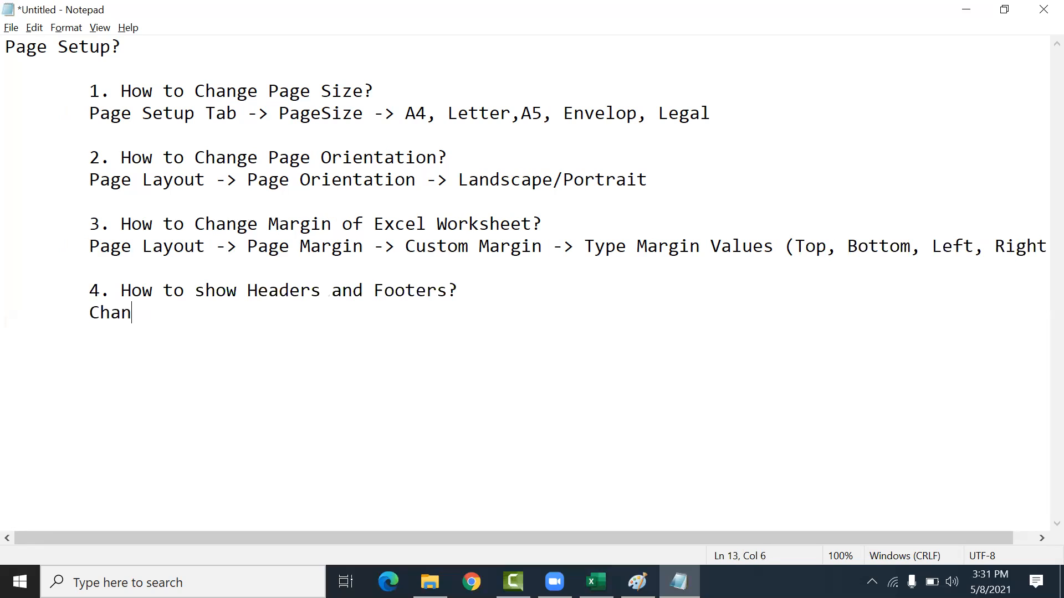
pyautogui.write('ge Page View fro')
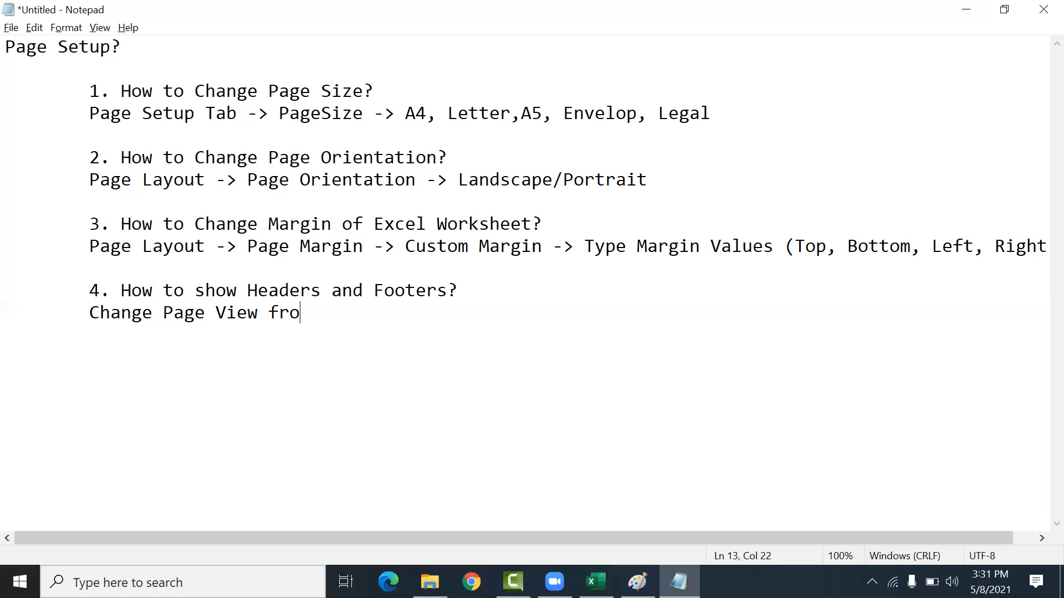
pyautogui.write('m Status Bar -> Selet')
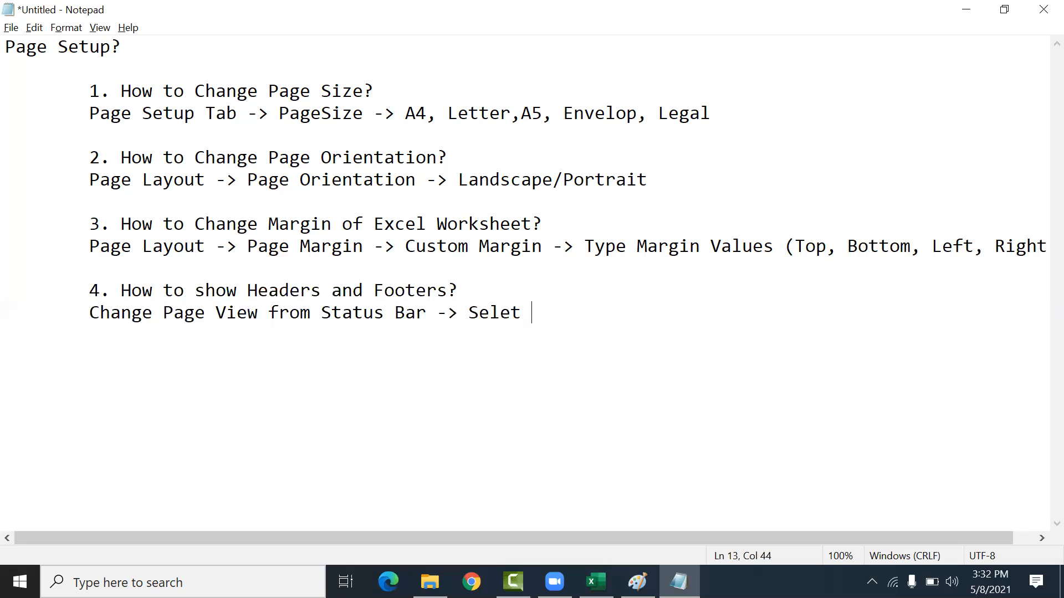
# Step: Write the note "Change Page View from Status Bar -> Select" under the fourth item
# Step: Complete the fourth item's note with 'Select Option "Page Layout" near to zoom in/out option'
pyautogui.write('t Option')
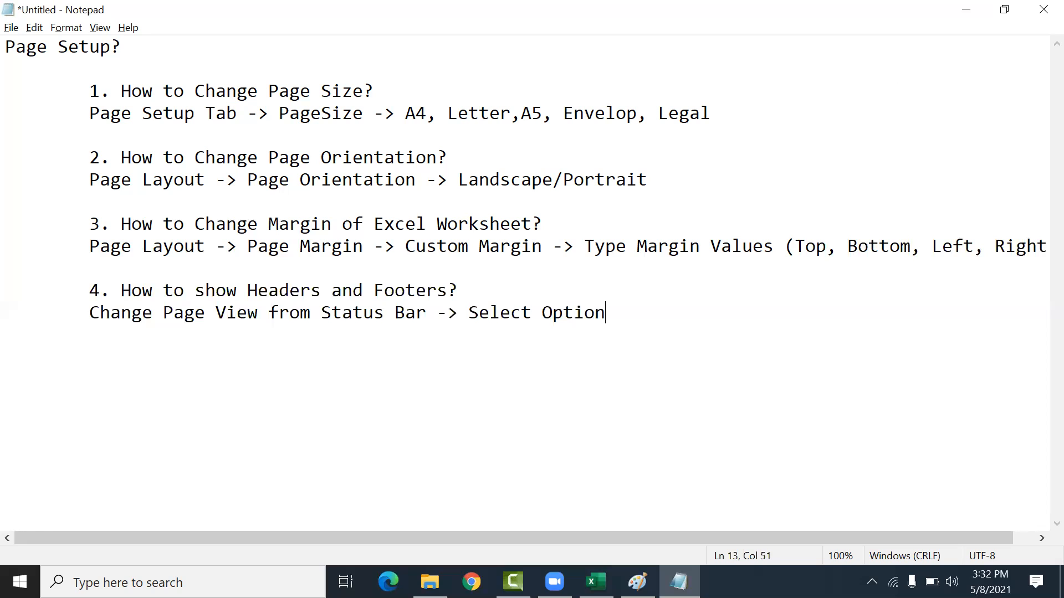
pyautogui.write(' "Page Layout" new')
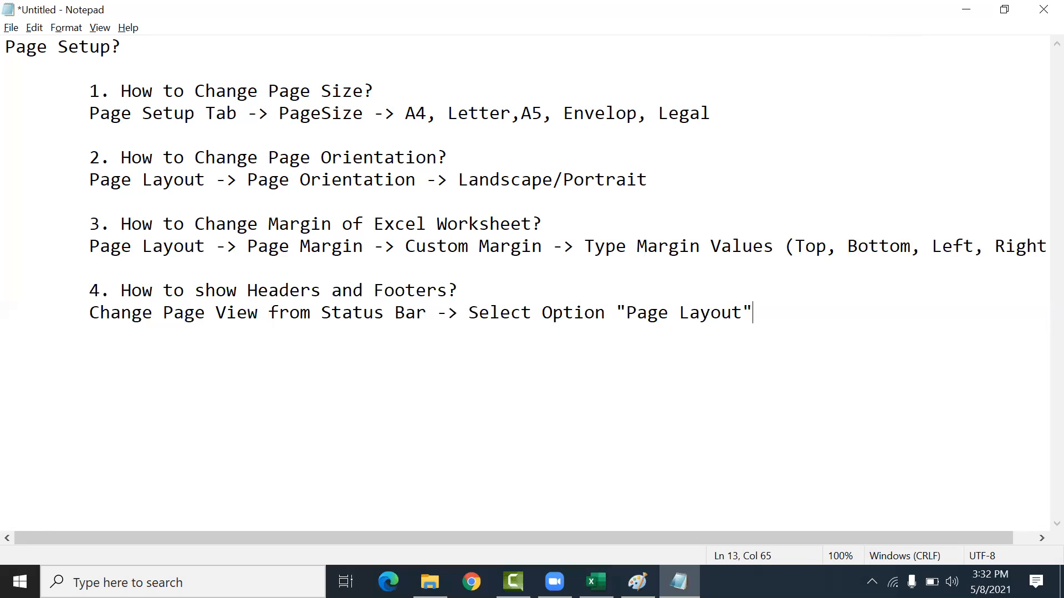
pyautogui.press('BackSpace')
pyautogui.write('ar to zoom in/out ')
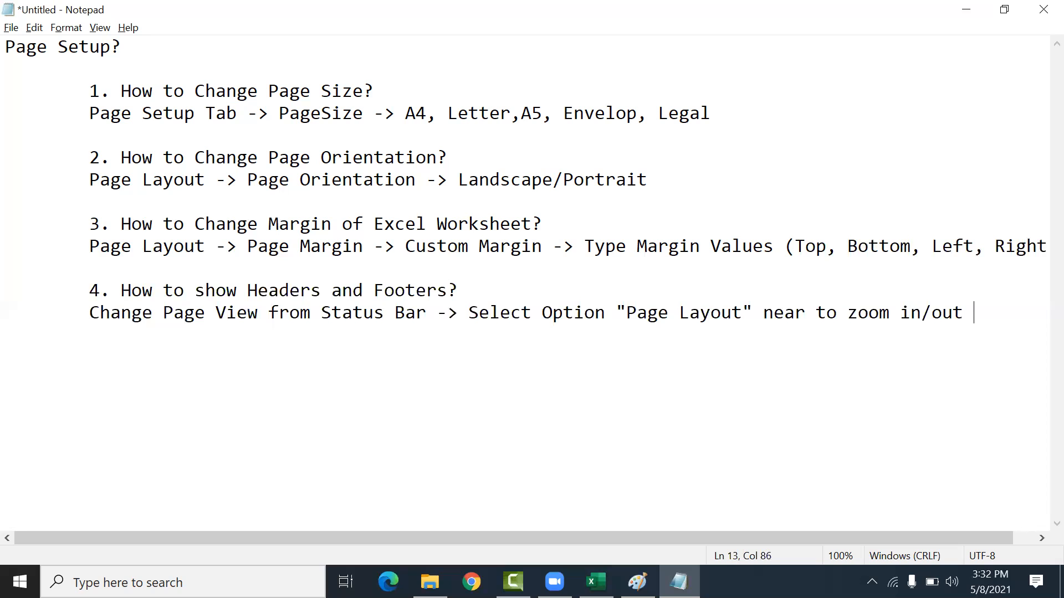
pyautogui.write('option')
# Step: Add the next line 'then select option -> Edit Header clicking top of the page.' under the fourth item
pyautogui.press('Return')
pyautogui.write('then sele')
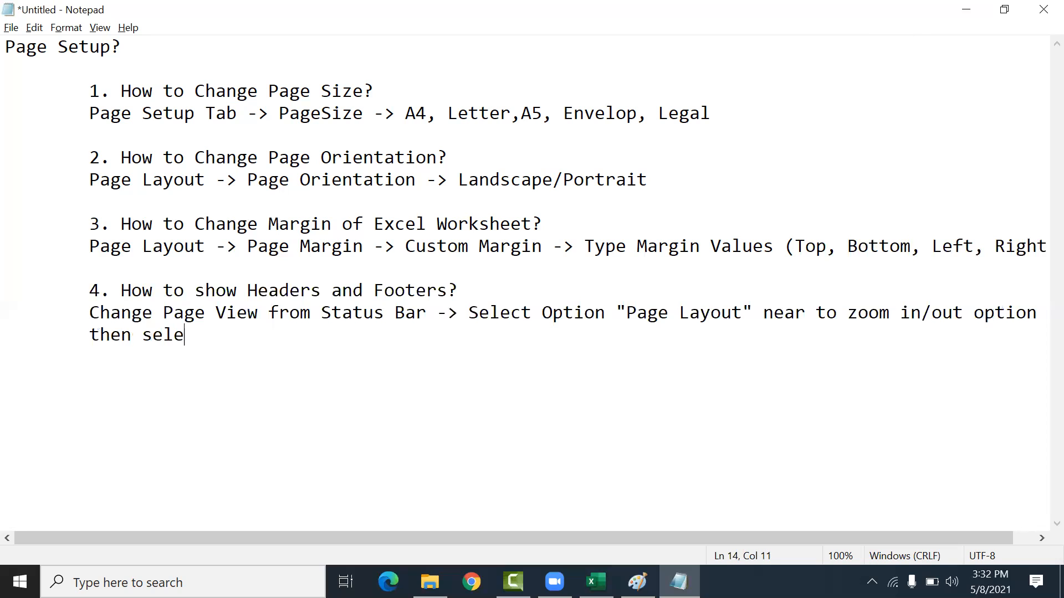
pyautogui.write('ct option -> ')
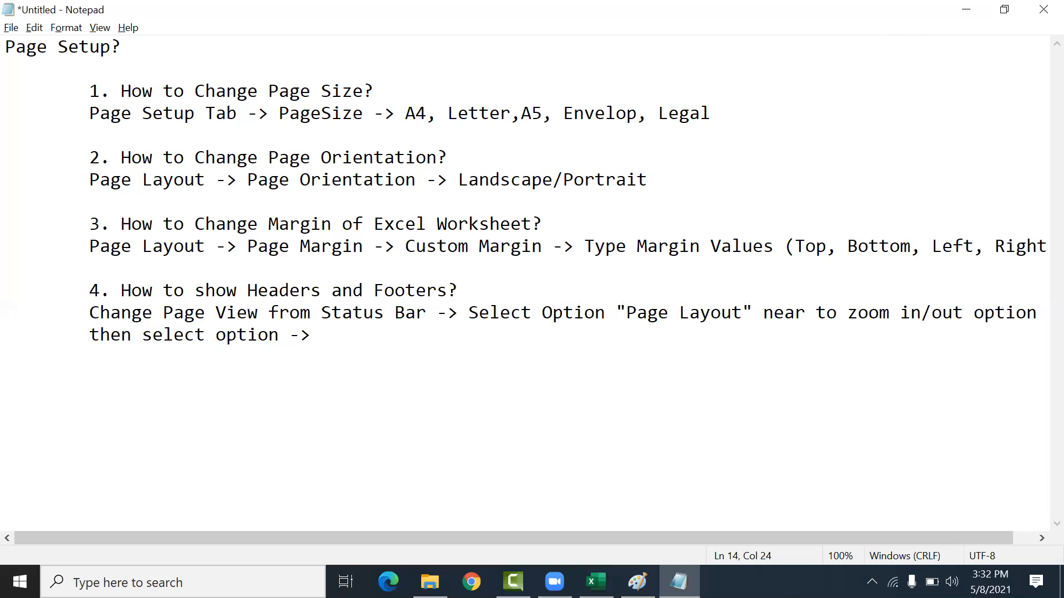
pyautogui.write('""')
pyautogui.write('D')
pyautogui.press('BackSpace')
pyautogui.write('Design')
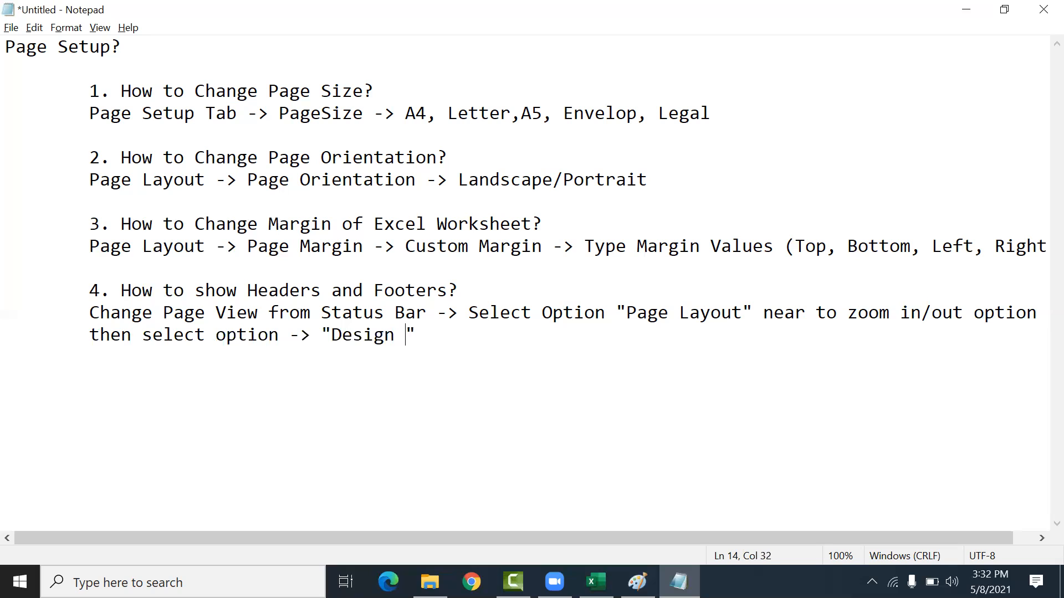
pyautogui.press('BackSpace')
pyautogui.press('BackSpace')
pyautogui.press('BackSpace')
pyautogui.press('BackSpace')
pyautogui.press('BackSpace')
pyautogui.press('BackSpace')
pyautogui.press('BackSpace')
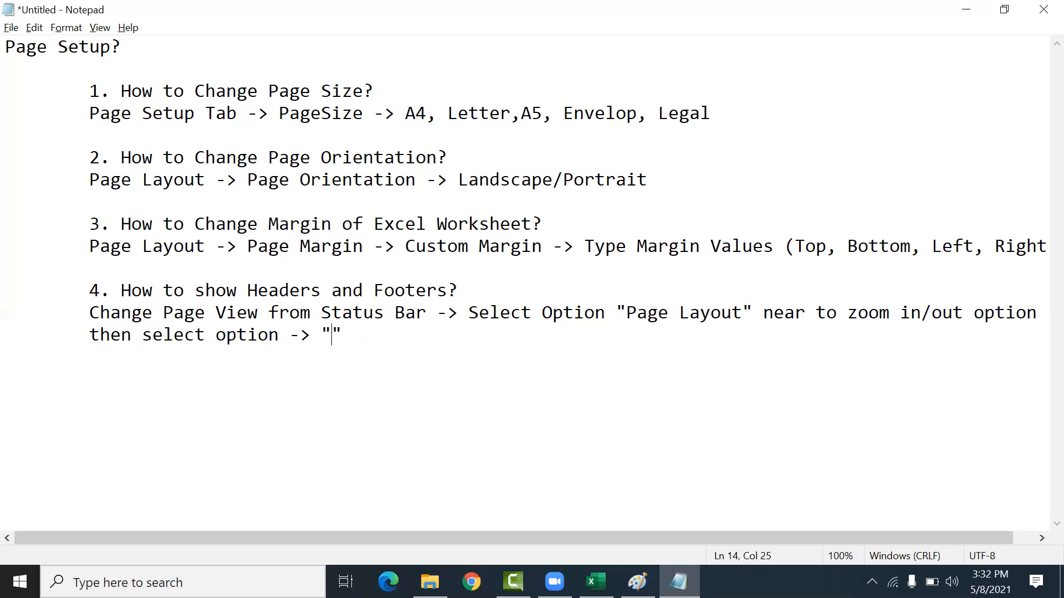
pyautogui.write('Edit Header')
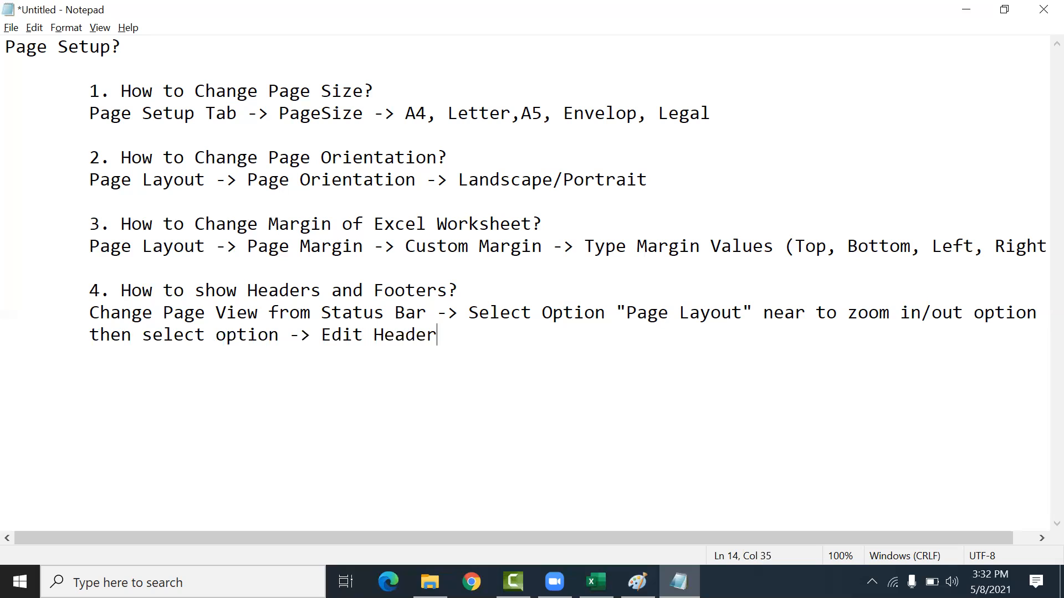
pyautogui.write(' clicing')
pyautogui.press('BackSpace')
pyautogui.press('BackSpace')
pyautogui.press('BackSpace')
pyautogui.press('BackSpace')
pyautogui.press('BackSpace')
pyautogui.write('cking top')
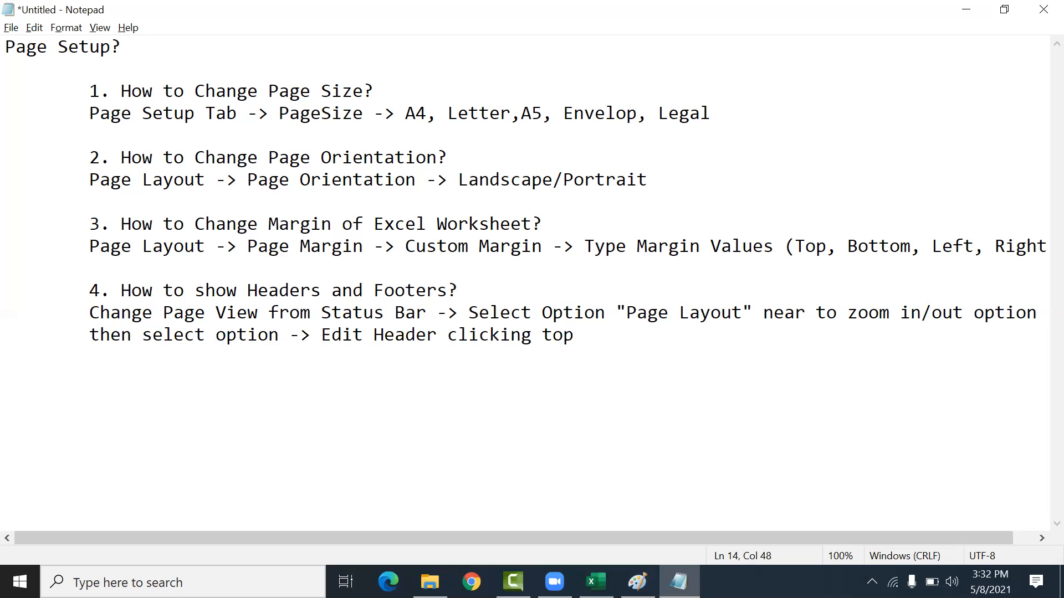
pyautogui.write(' of the ')
pyautogui.write('pate and')
pyautogui.press('BackSpace')
pyautogui.press('BackSpace')
pyautogui.press('BackSpace')
pyautogui.press('BackSpace')
pyautogui.press('BackSpace')
pyautogui.press('BackSpace')
pyautogui.write('ge.')
# Step: Add the item "5. How to show Page Numbers?" after a blank line and start a new line
pyautogui.press('Return')
pyautogui.press('Return')
pyautogui.write('5. H')
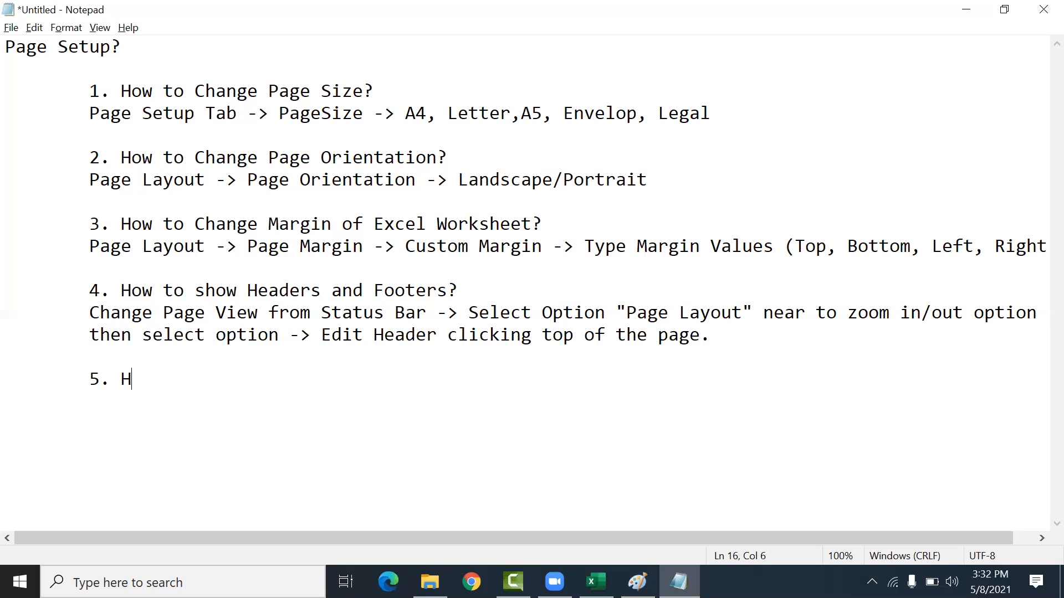
pyautogui.write('ow to show Page Numbers?')
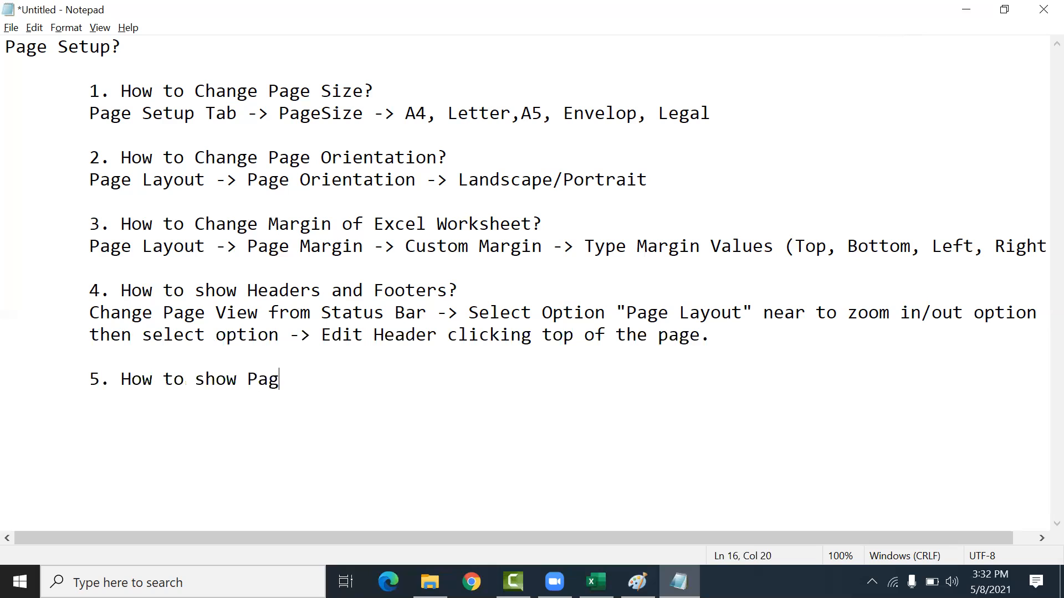
pyautogui.press('Return')
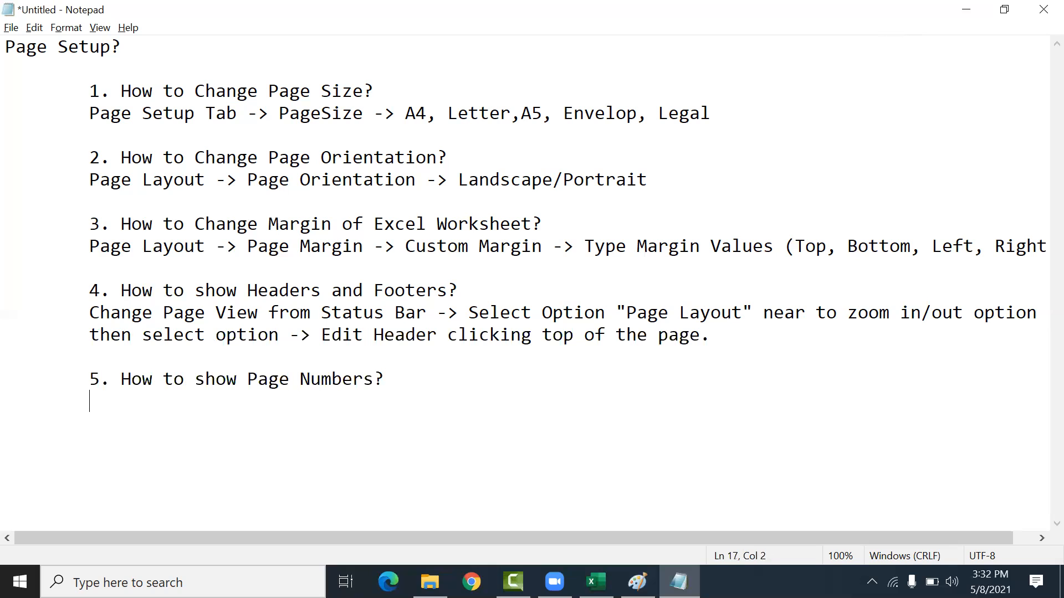
# Step: Write 'Keep cursor in Footer Area -> Select option Design Tab (Last Tab)' under the fifth item
pyautogui.write('Keep cursor in Footer')
pyautogui.press('BackSpace')
pyautogui.write('e')
pyautogui.press('BackSpace')
pyautogui.write('r Area )<')
pyautogui.press('BackSpace')
pyautogui.write('> Select option Design Tab ()a')
pyautogui.press('BackSpace')
pyautogui.write('aL')
pyautogui.press('BackSpace')
pyautogui.press('BackSpace')
pyautogui.write('Last Tab)')
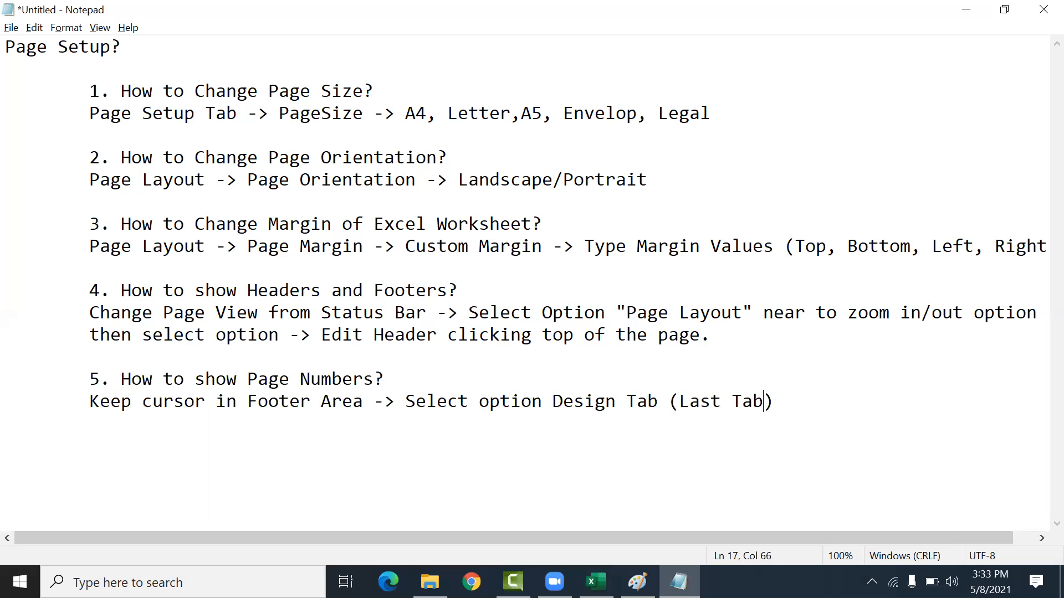
pyautogui.write(' then select')
# Step: Finish the fifth note with 'then select option "Insert Date & Time"' across a new line
pyautogui.press('Return')
pyautogui.write('p[t')
pyautogui.press('BackSpace')
pyautogui.press('BackSpace')
pyautogui.press('BackSpace')
pyautogui.write('option ')
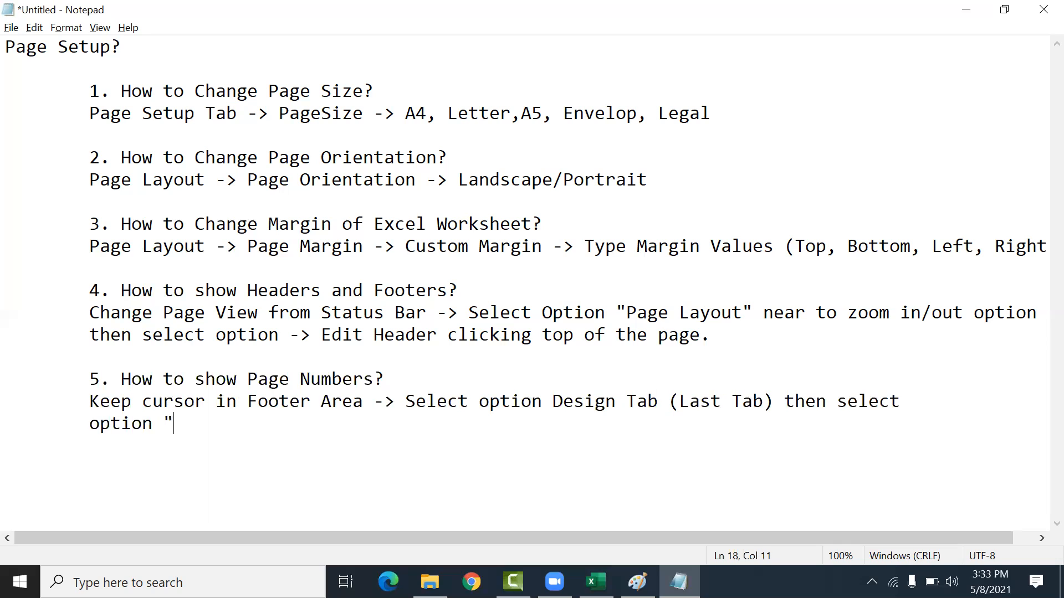
pyautogui.write('"Insert Date & ')
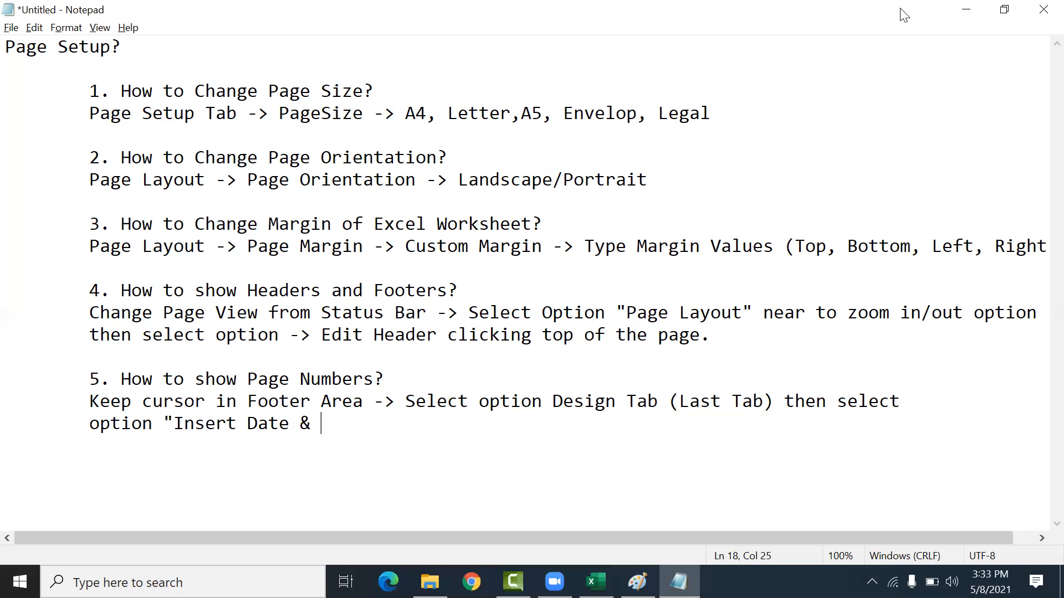
pyautogui.write('Time"')
# Step: Add the item "6. How to show repeated Rows?" after a blank line
pyautogui.press('Return')
pyautogui.press('Return')
pyautogui.write('y6')
pyautogui.press('BackSpace')
pyautogui.press('BackSpace')
pyautogui.write('6')
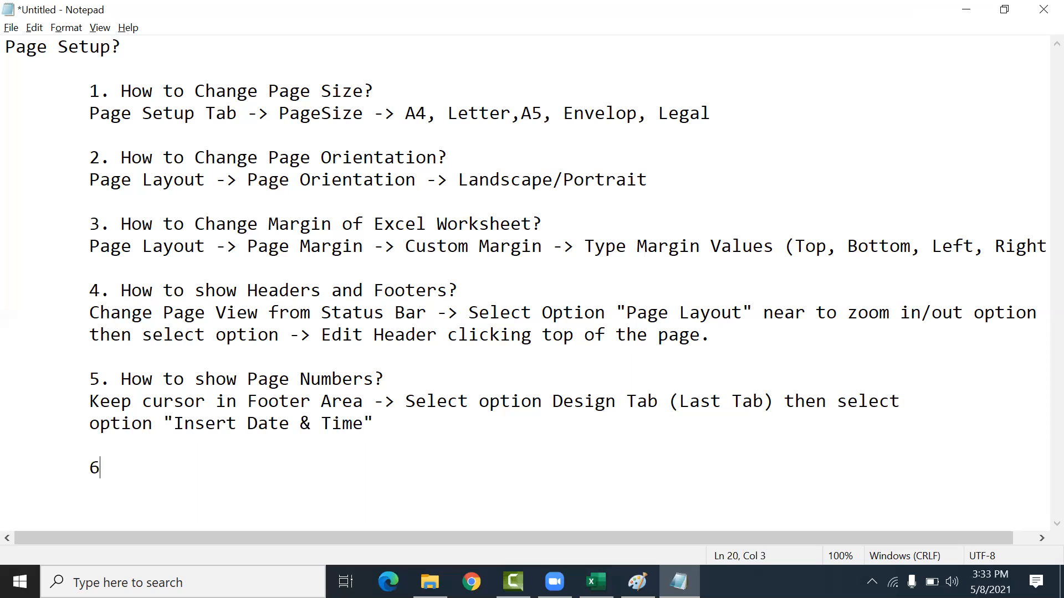
pyautogui.write('. How to show repeated ')
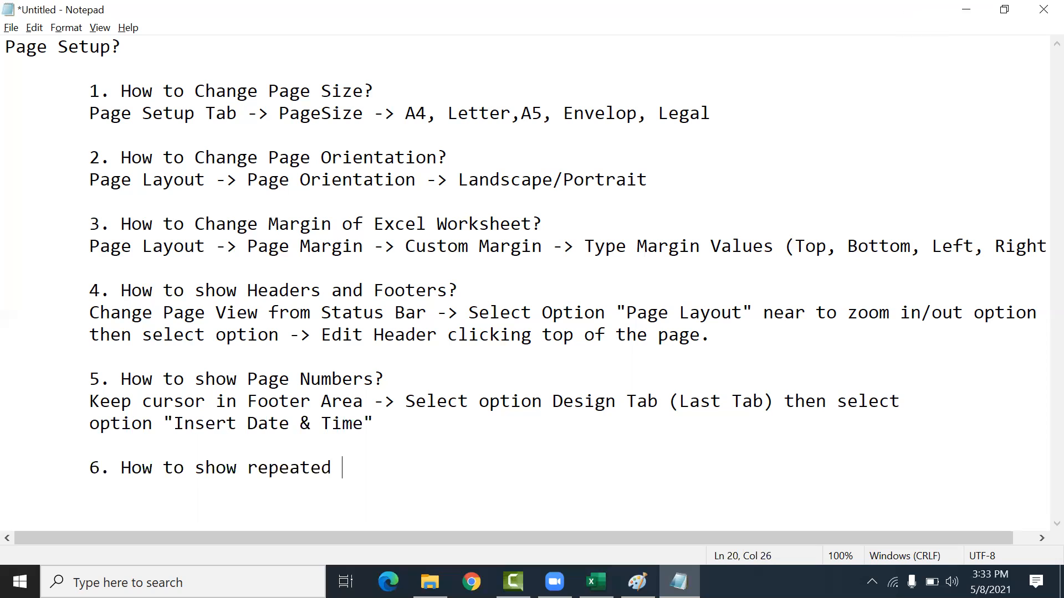
pyautogui.write('Rows?')
# Step: Write 'Select top header row of excel table -> Then from Page Layout Tab select option' under the sixth item
pyautogui.press('Return')
pyautogui.write('Slec')
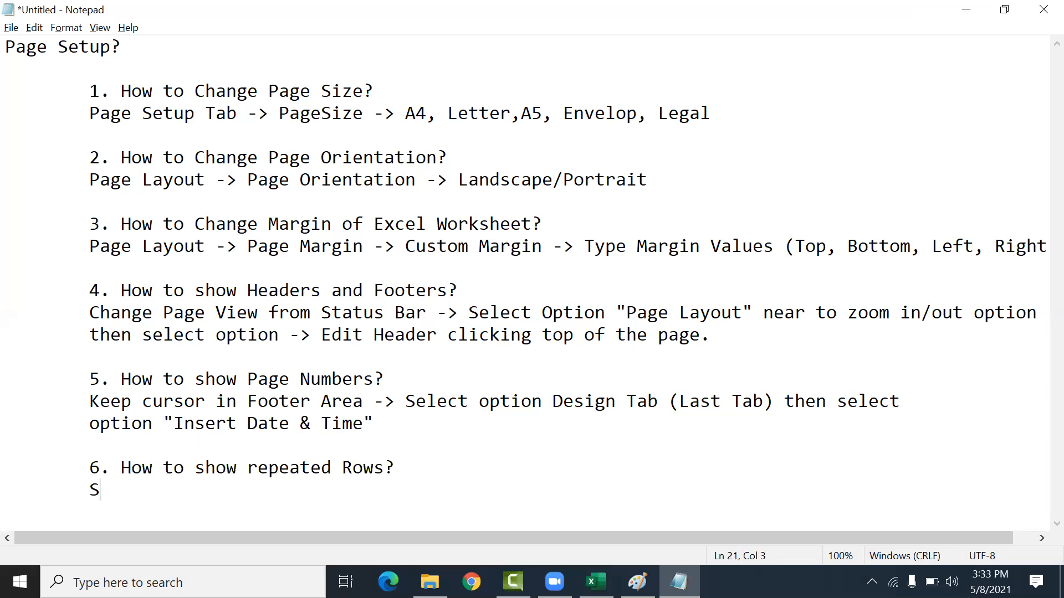
pyautogui.press('BackSpace')
pyautogui.press('BackSpace')
pyautogui.press('BackSpace')
pyautogui.write('elect t')
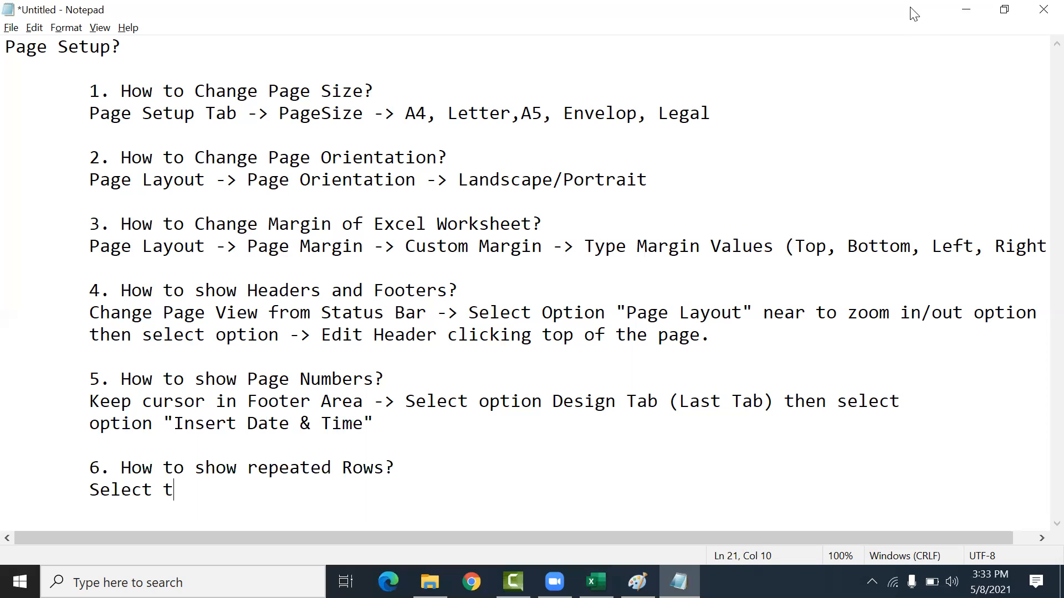
pyautogui.write('op header ')
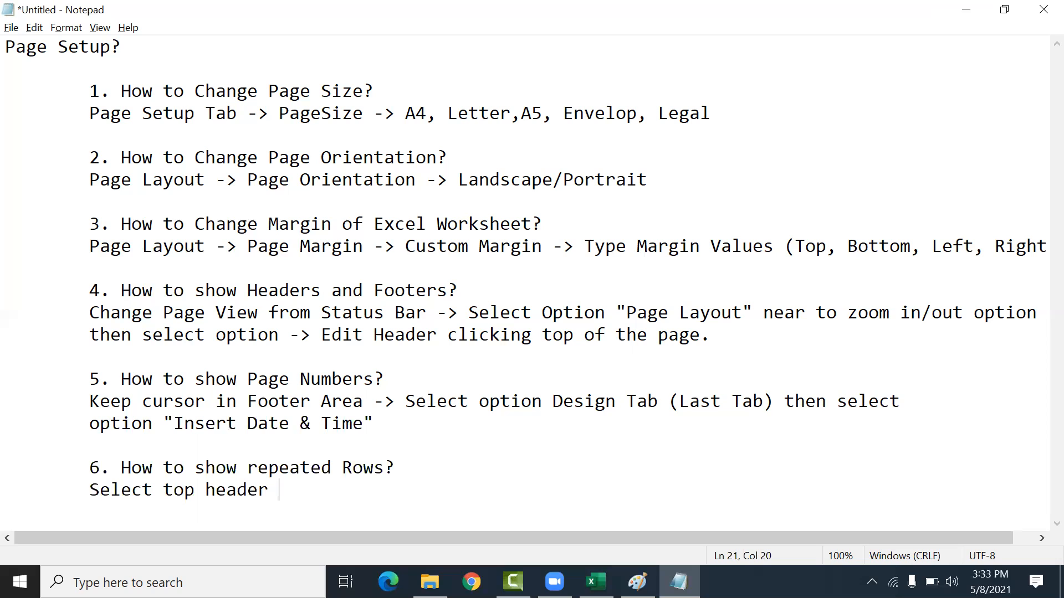
pyautogui.write('row of excel table')
pyautogui.press('BackSpace')
pyautogui.write('e -> Then from ')
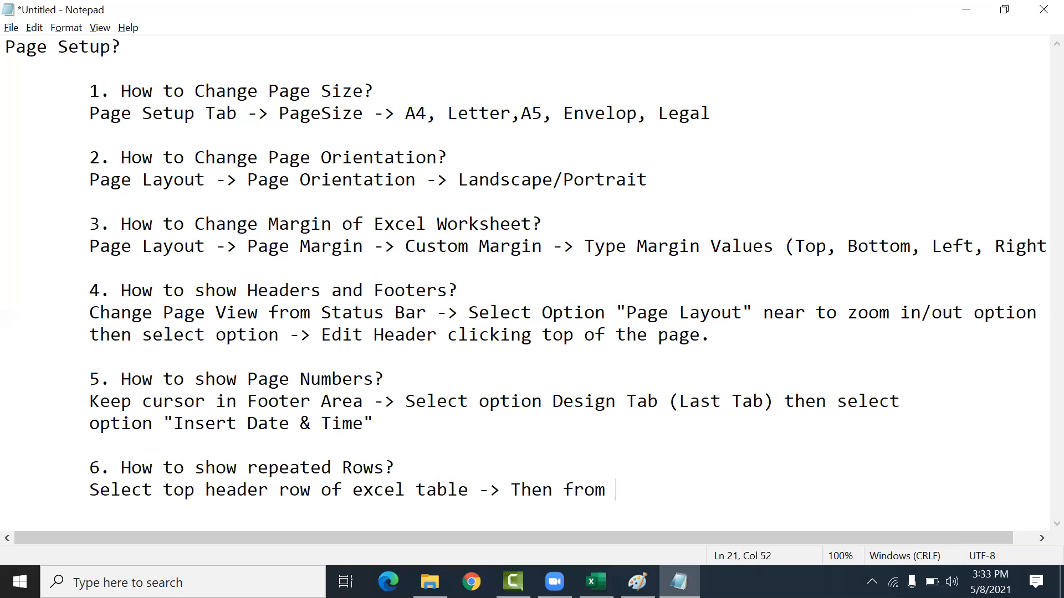
pyautogui.write('Page Layout Tab s')
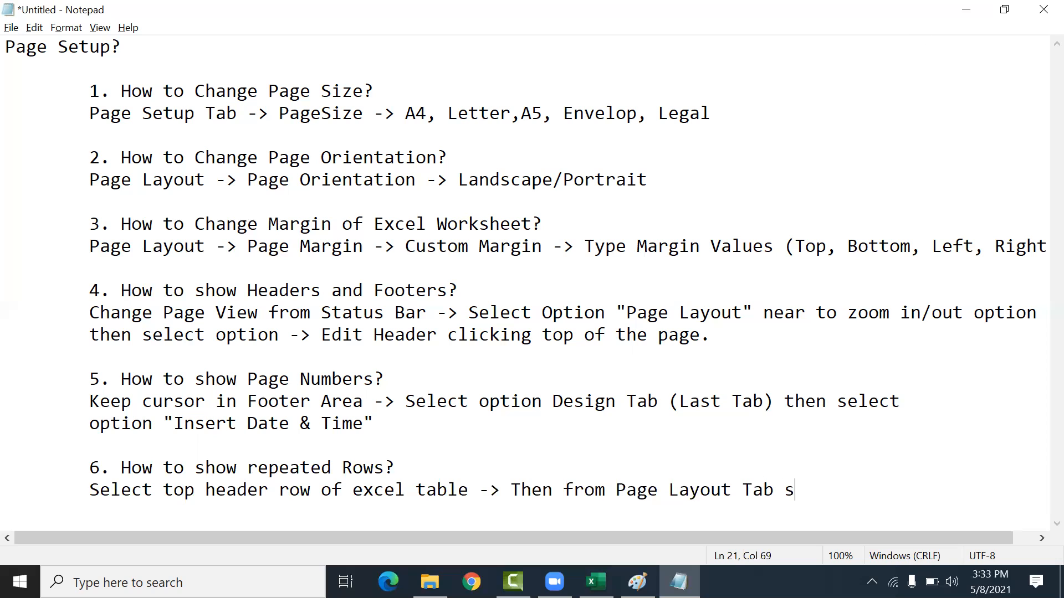
pyautogui.write('elect option ')
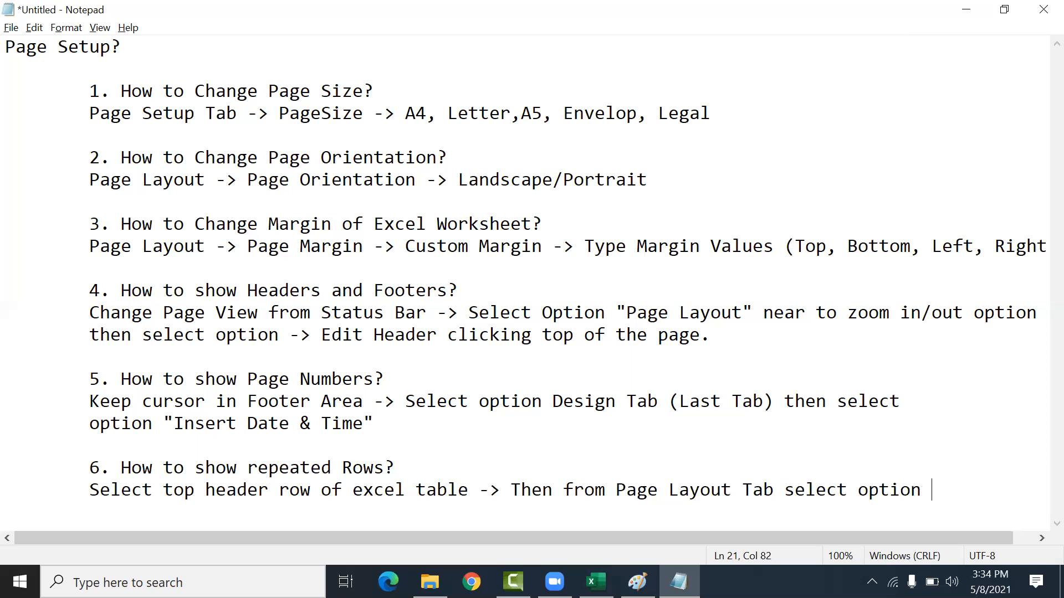
pyautogui.write('Rows to')
# Step: Check the option name in the Excel workbook and continue the note with '"Print Titles" -> Select'
pyautogui.hotkey('alt', 'Tab')
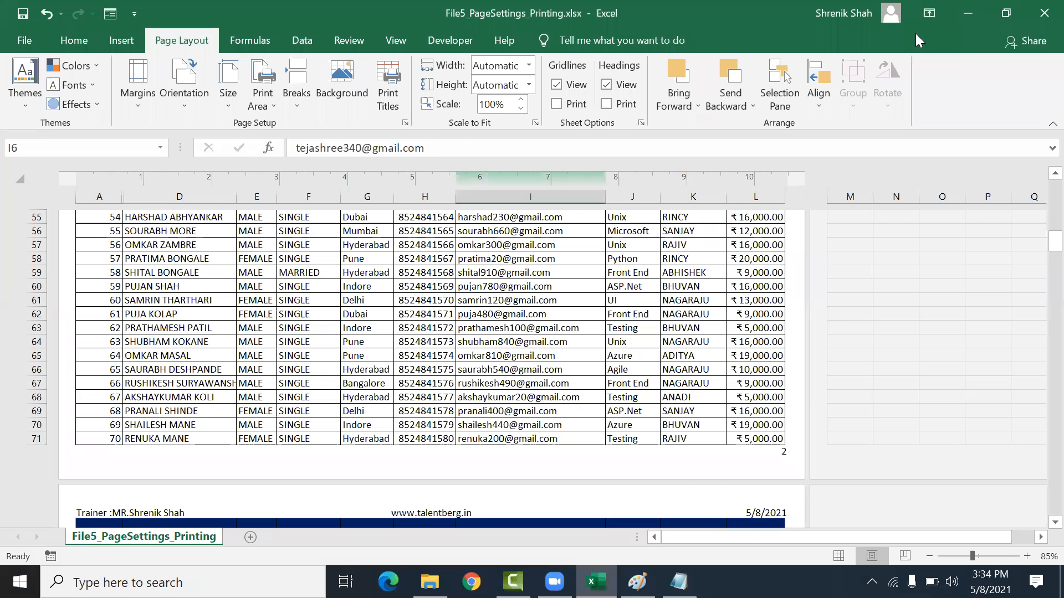
pyautogui.hotkey('alt', 'Tab')
pyautogui.press('BackSpace')
pyautogui.press('BackSpace')
pyautogui.press('BackSpace')
pyautogui.press('BackSpace')
pyautogui.press('BackSpace')
pyautogui.press('BackSpace')
pyautogui.press('BackSpace')
pyautogui.press('BackSpace')
pyautogui.write('Pti')
pyautogui.press('BackSpace')
pyautogui.press('BackSpace')
pyautogui.write('rint ')
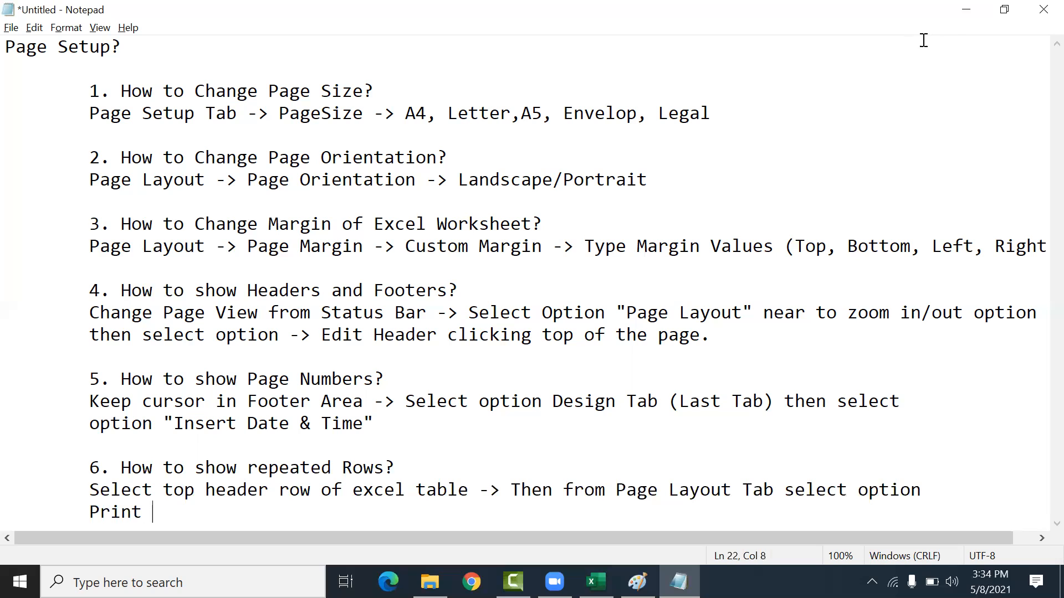
pyautogui.write('Titles"')
pyautogui.write('" ->')
pyautogui.write(' Sele')
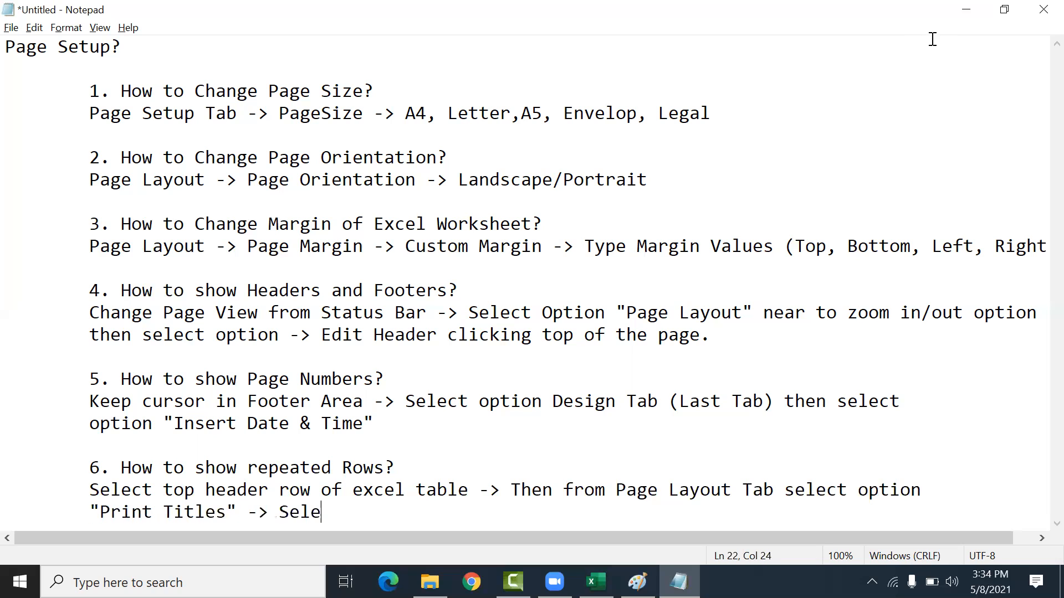
pyautogui.write('ct Rows to rea')
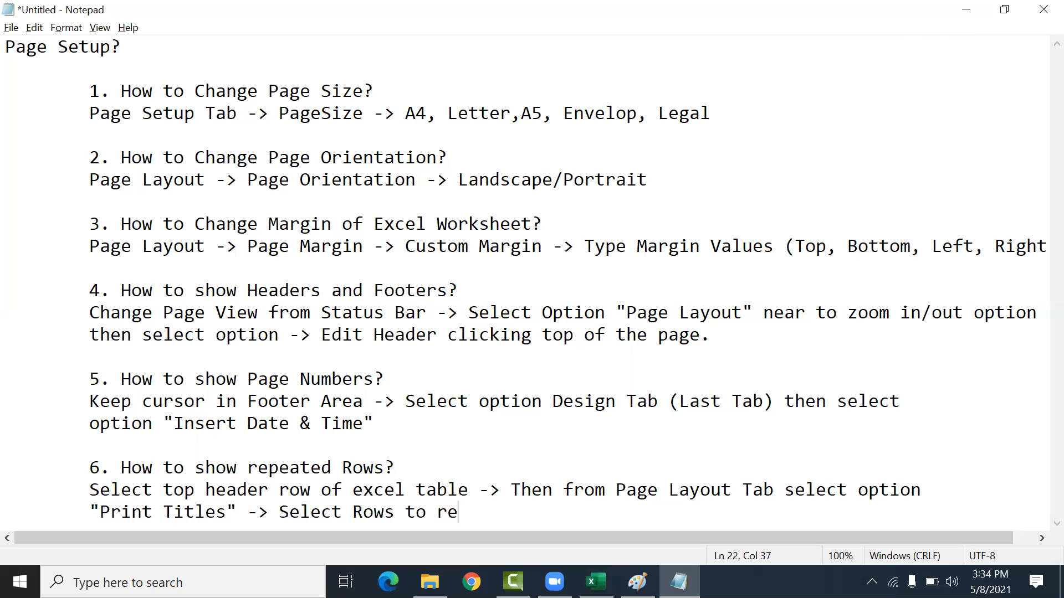
# Step: Continue with 'Rows to repeat at the top -> Select row which you want to repeat'
pyautogui.press('BackSpace')
pyautogui.write('pear')
pyautogui.write(' at the top -> ')
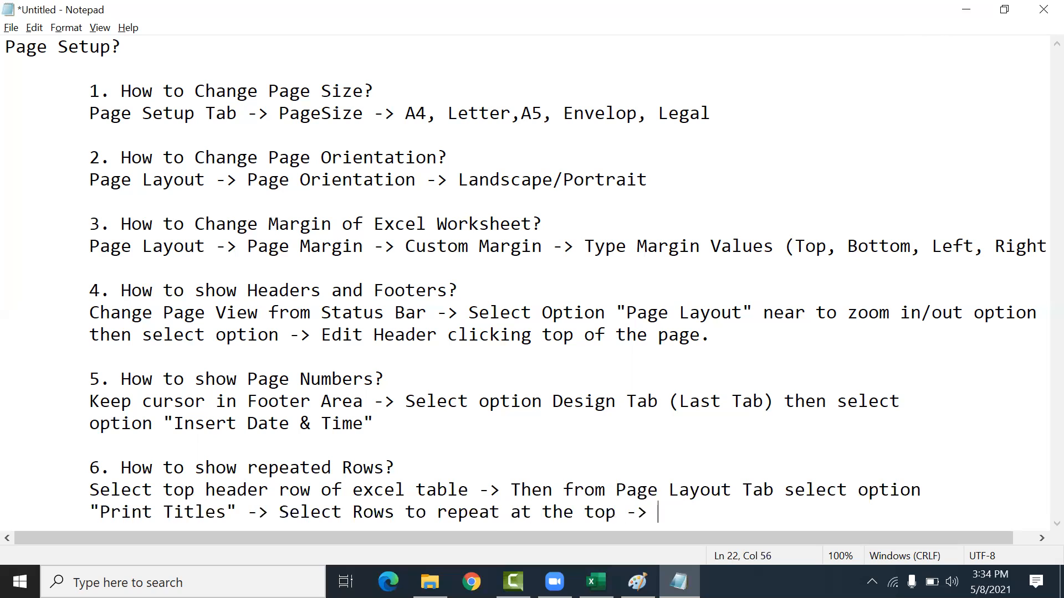
pyautogui.write('Selct ct row which you wna')
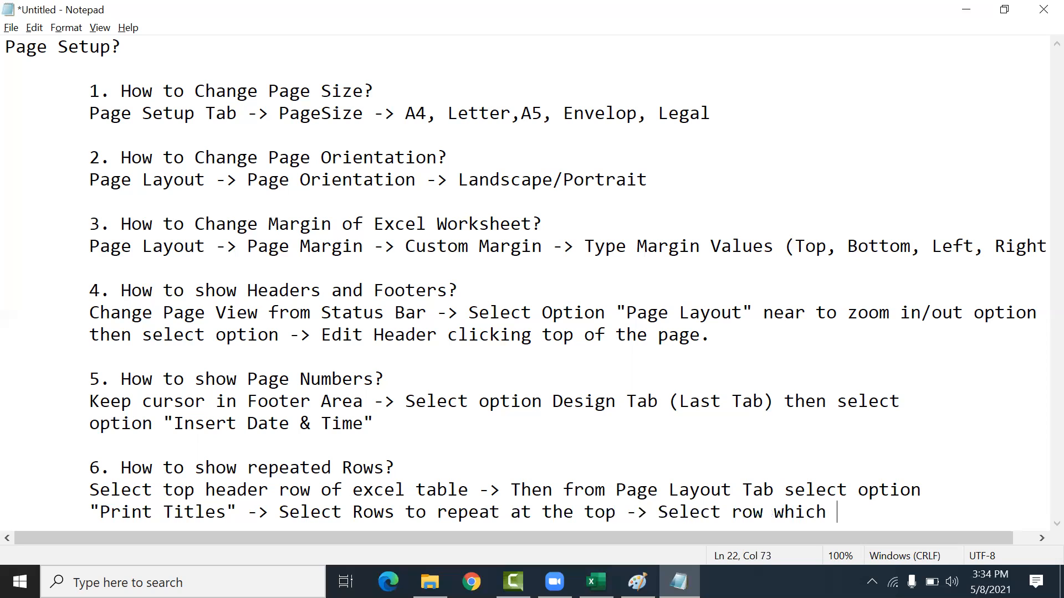
pyautogui.press('BackSpace')
pyautogui.press('BackSpace')
pyautogui.write('ant to')
pyautogui.press('Return')
pyautogui.press('Tab')
pyautogui.write('repeat ')
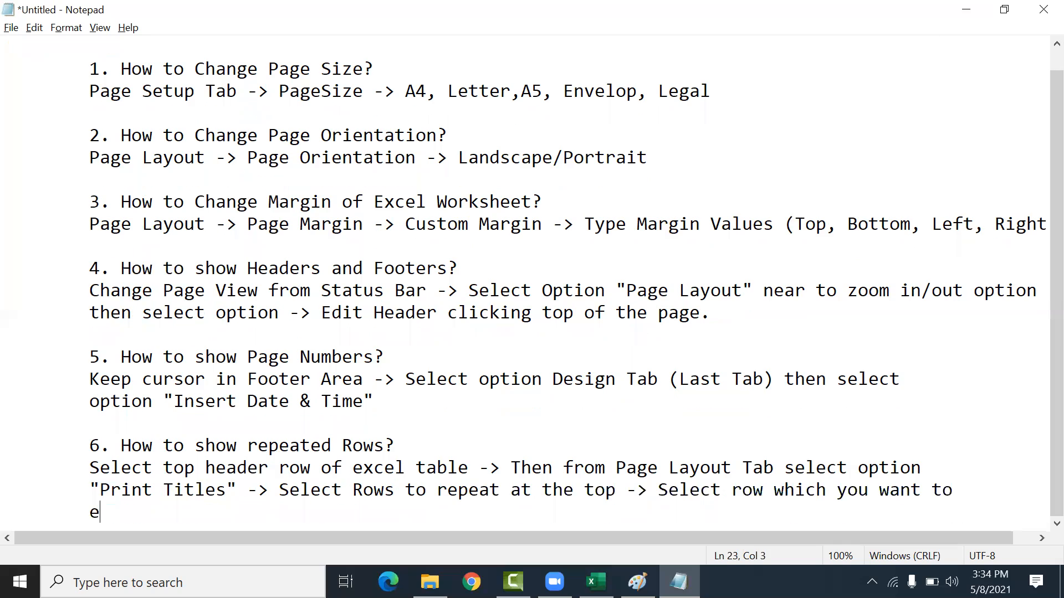
pyautogui.write('-> Click Op')
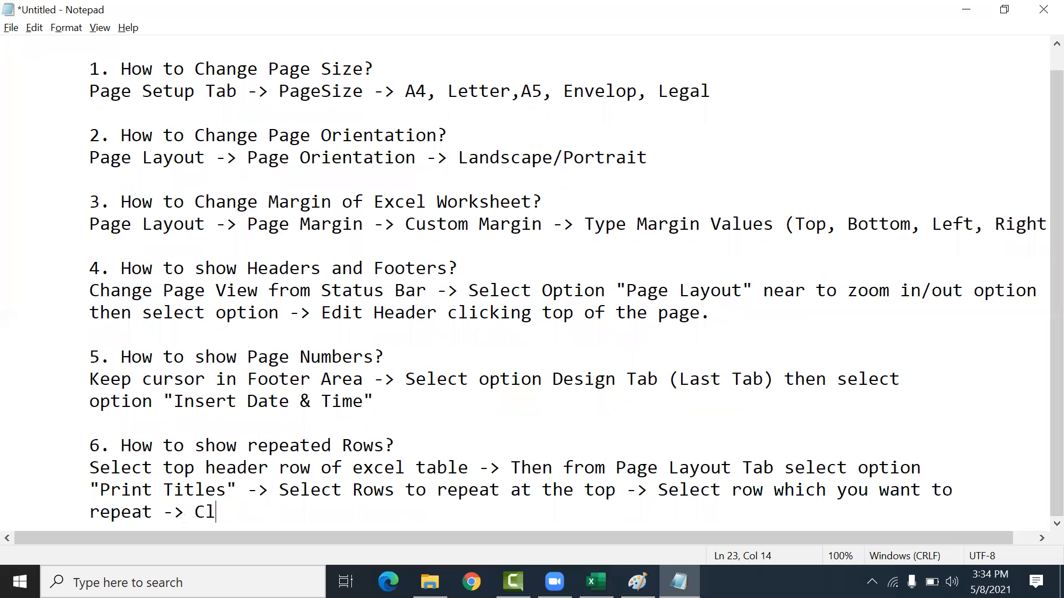
# Step: End the sixth note with '-> Click Ok' and leave a blank line
pyautogui.press('Return')
pyautogui.press('Return')
pyautogui.press('Tab')
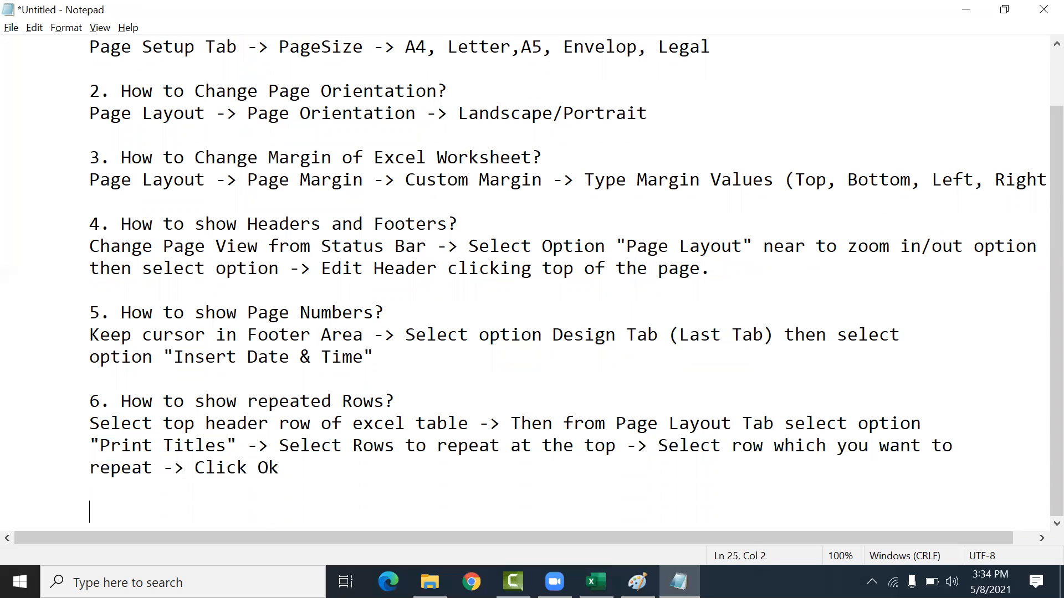
# Step: Add the item "7. How to set Print Aria?" to the notes
pyautogui.write('7. How to set Print ')
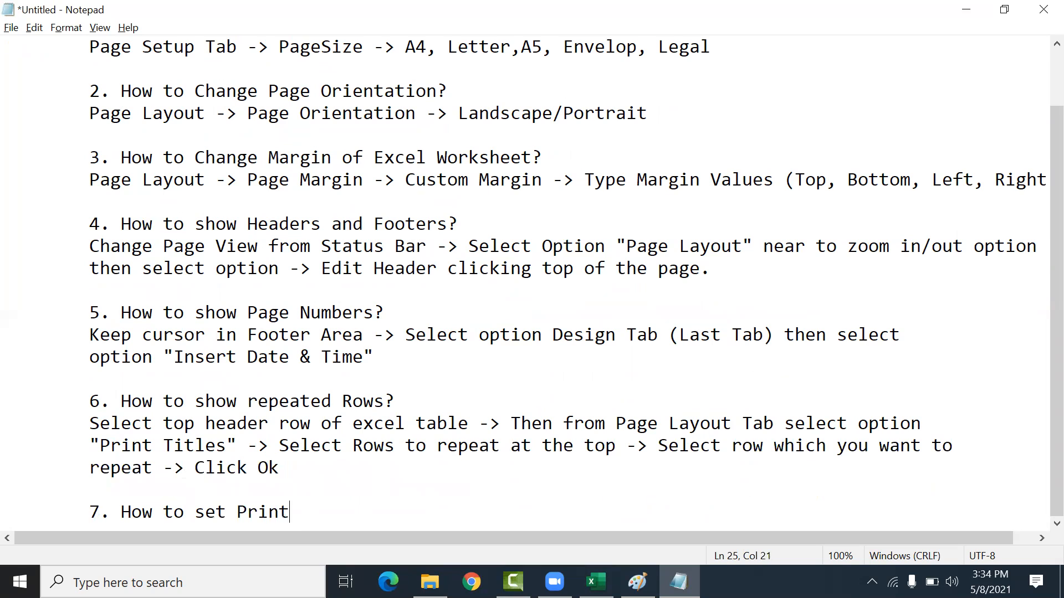
pyautogui.write('Aris?')
# Step: Begin the seventh note's answer line with 'Select Part of table (Some Rows)'
pyautogui.press('Return')
pyautogui.write('Select ')
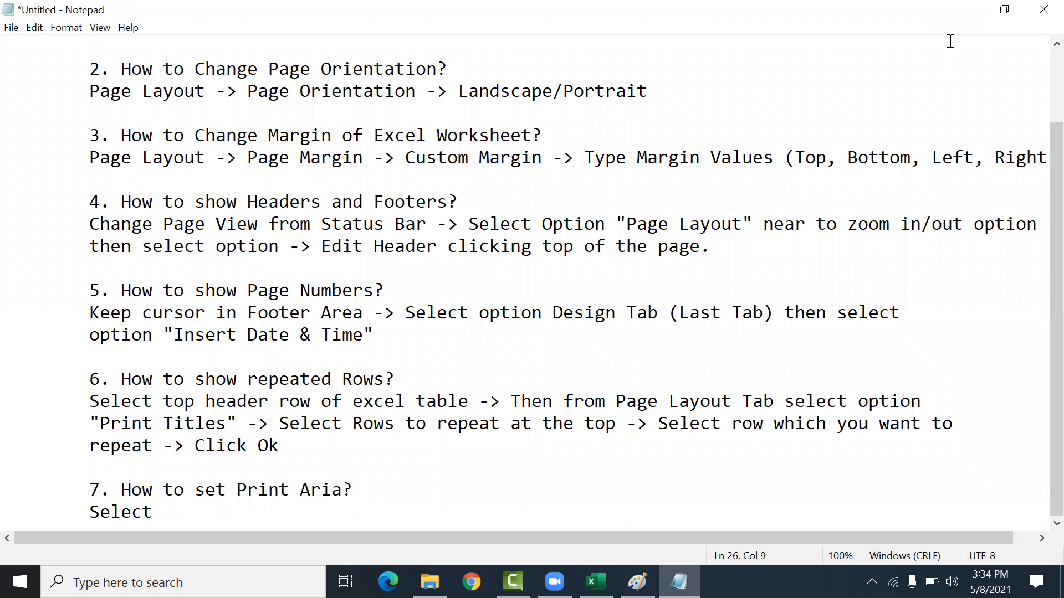
pyautogui.write('Part of table ()')
pyautogui.press('Left')
pyautogui.write('Some')
pyautogui.write('ws')
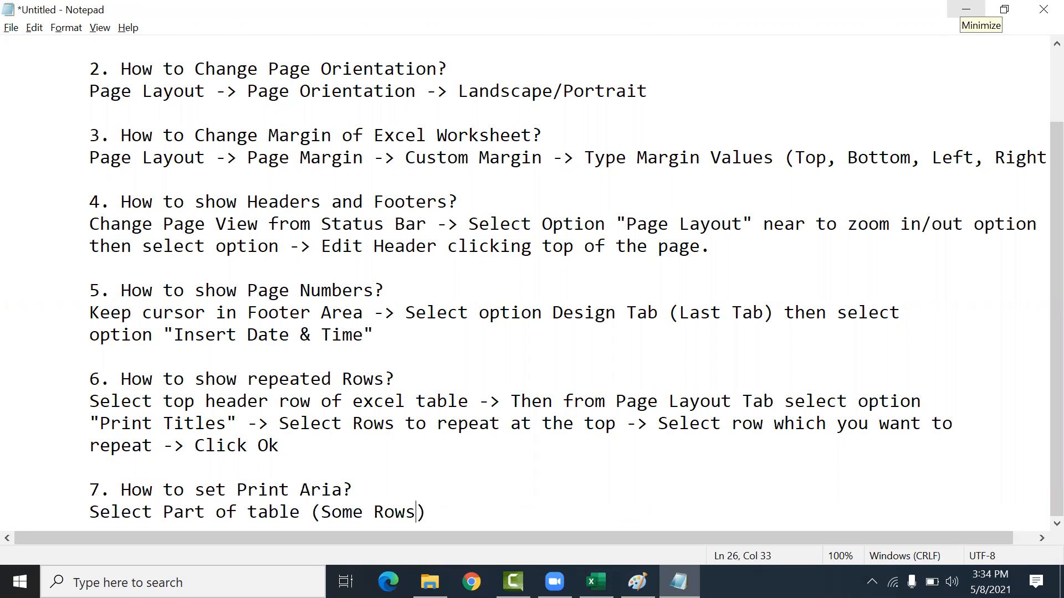
# Step: Continue the line with ' -> Page Layout Tab -> Set Print Area ->'
pyautogui.press('Right')
pyautogui.write('-> Page La')
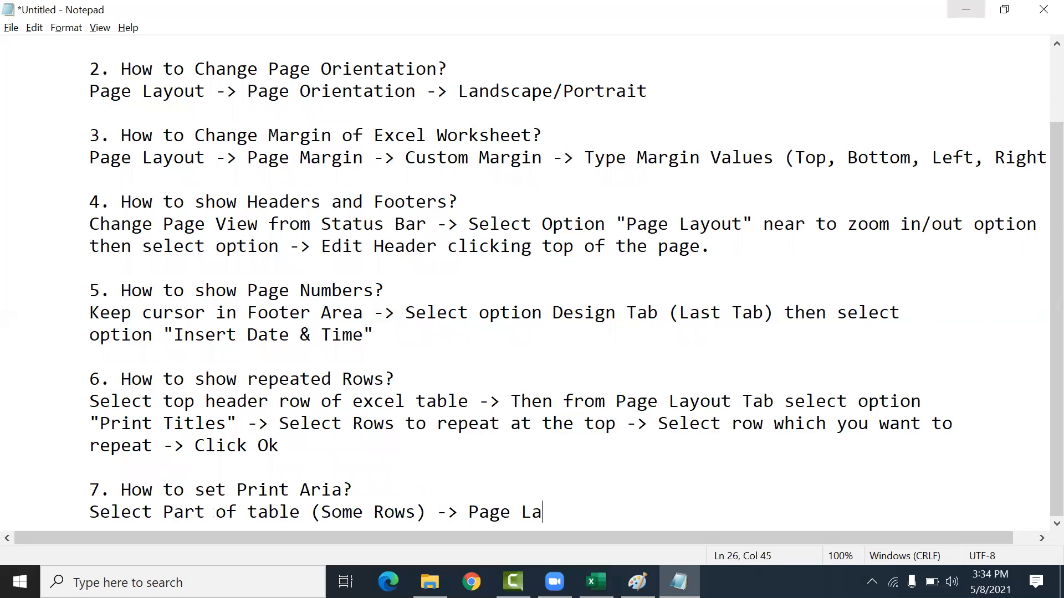
pyautogui.write('yout Ta')
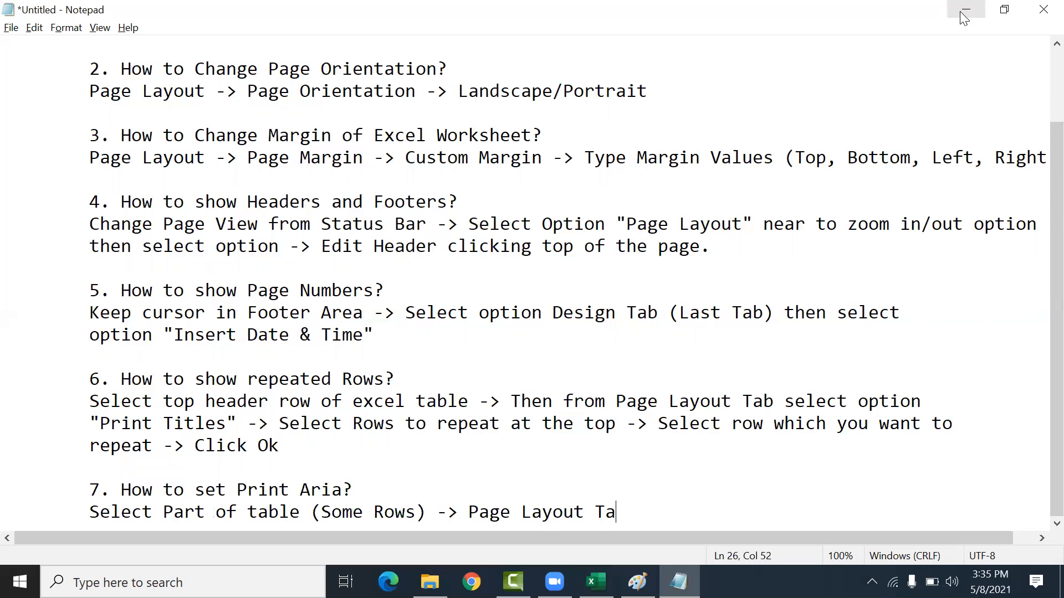
pyautogui.write('b -> Set Print Area ->')
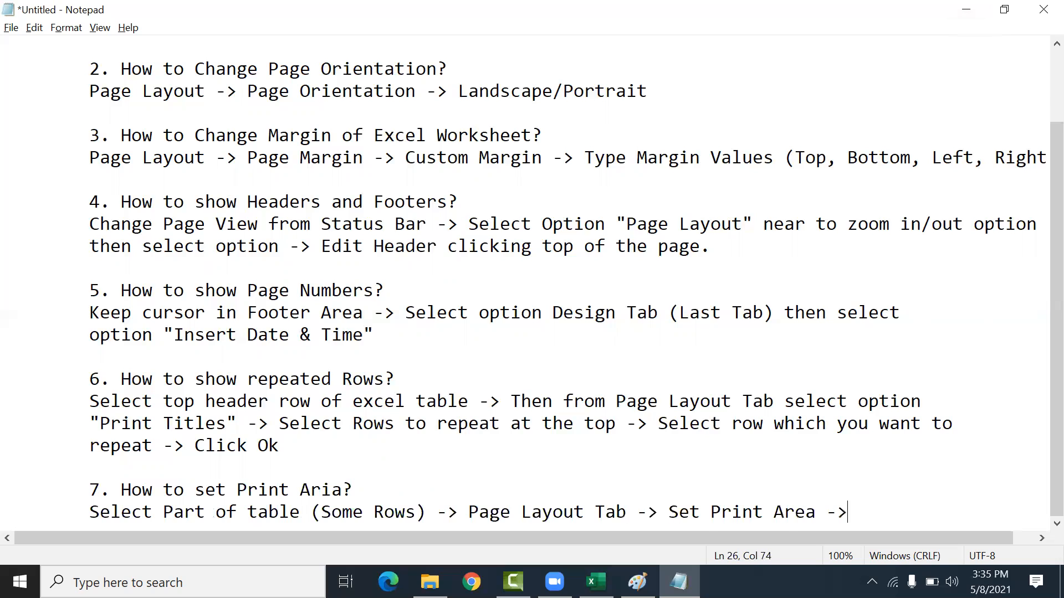
pyautogui.press('Return')
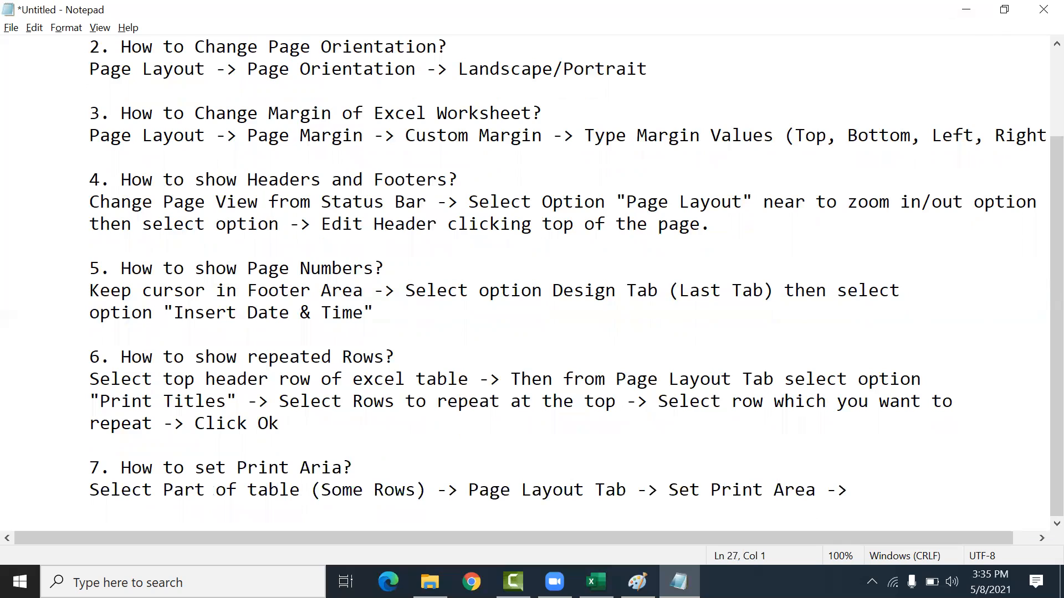
pyautogui.press('BackSpace')
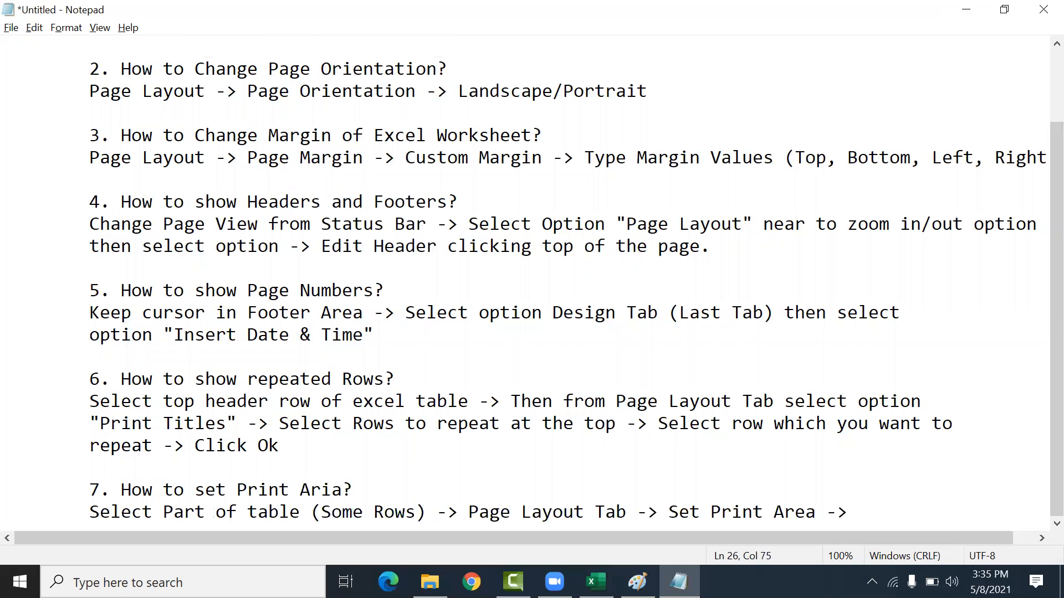
# Step: Finish the line with ' Home Tab -> Print' and start a new indented line below
pyautogui.write('P')
pyautogui.press('BackSpace')
pyautogui.write('Home Ta')
pyautogui.write('b -> ')
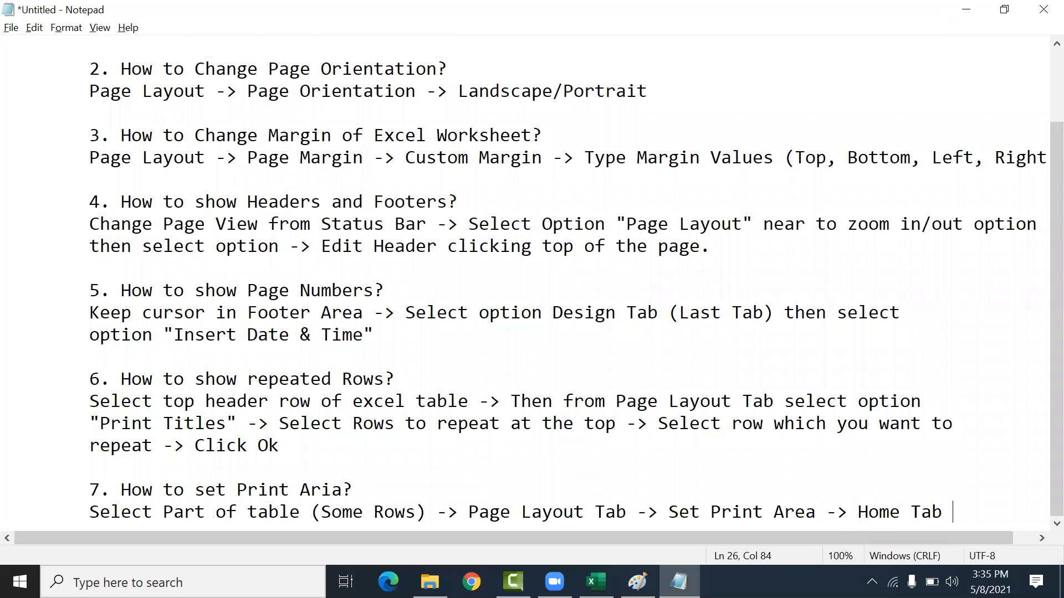
pyautogui.write('Print')
pyautogui.press('Return')
pyautogui.press('Return')
pyautogui.press('Tab')
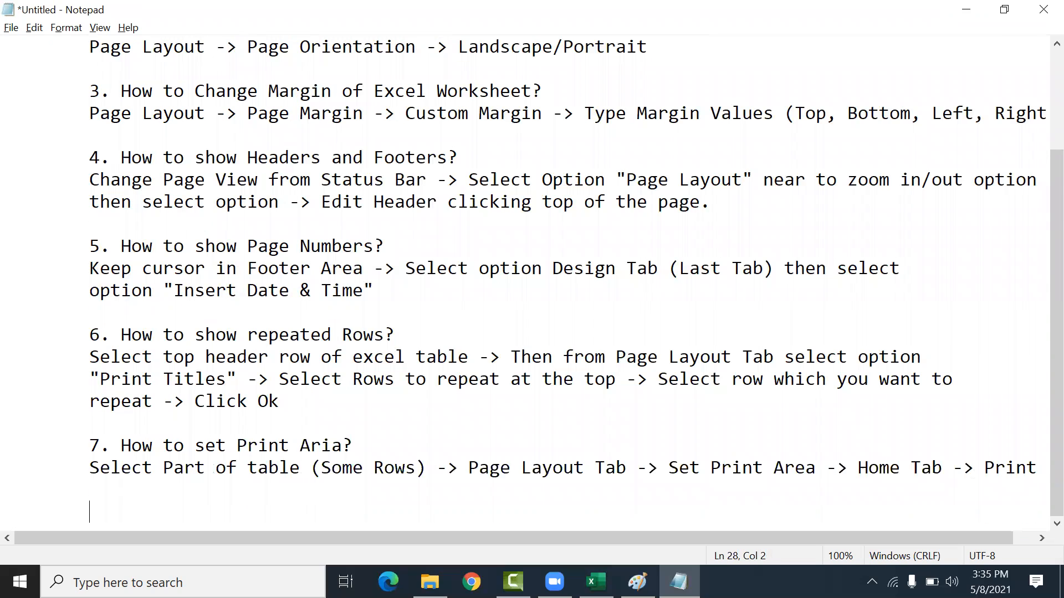
# Step: Switch to the Excel workbook and clear the sheet's print area
pyautogui.hotkey('alt', 'Tab')
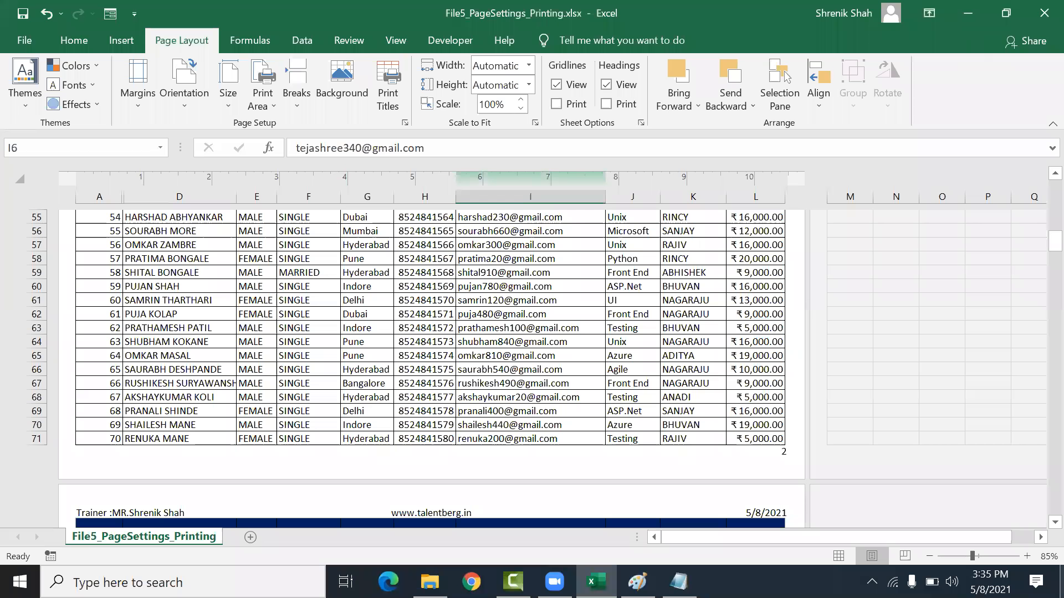
pyautogui.click(262, 100)
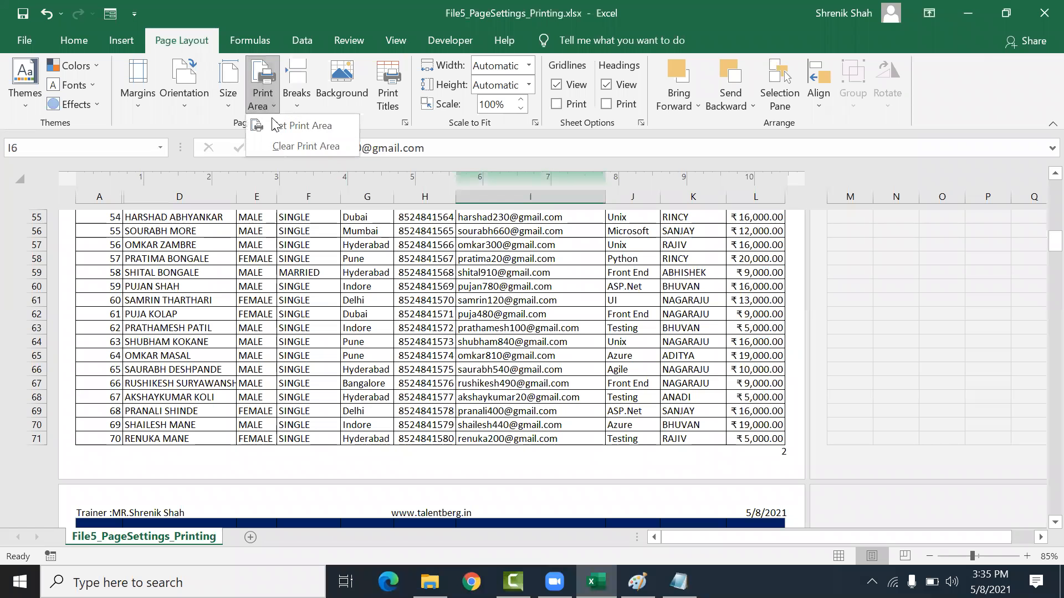
pyautogui.click(270, 146)
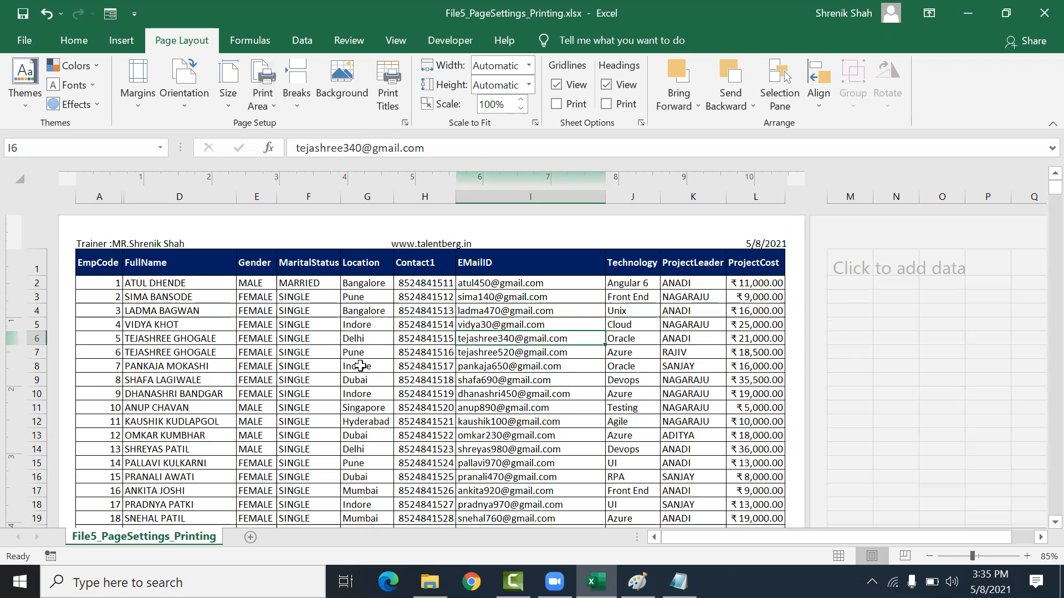
pyautogui.click(171, 357)
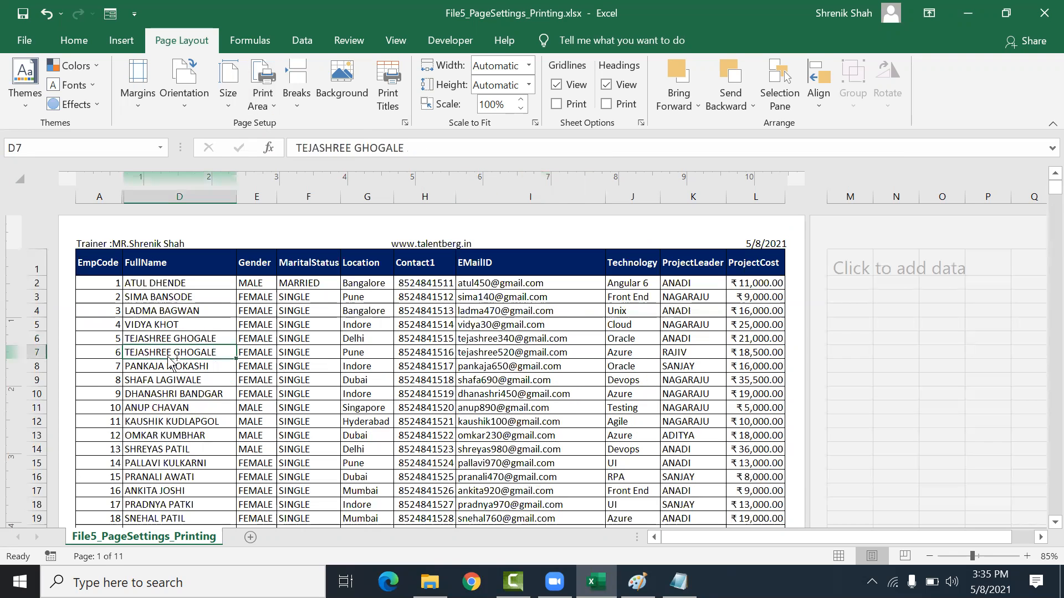
# Step: Open the print preview and page through the preview pages, then return to the sheet
pyautogui.hotkey('ctrl', 'p')
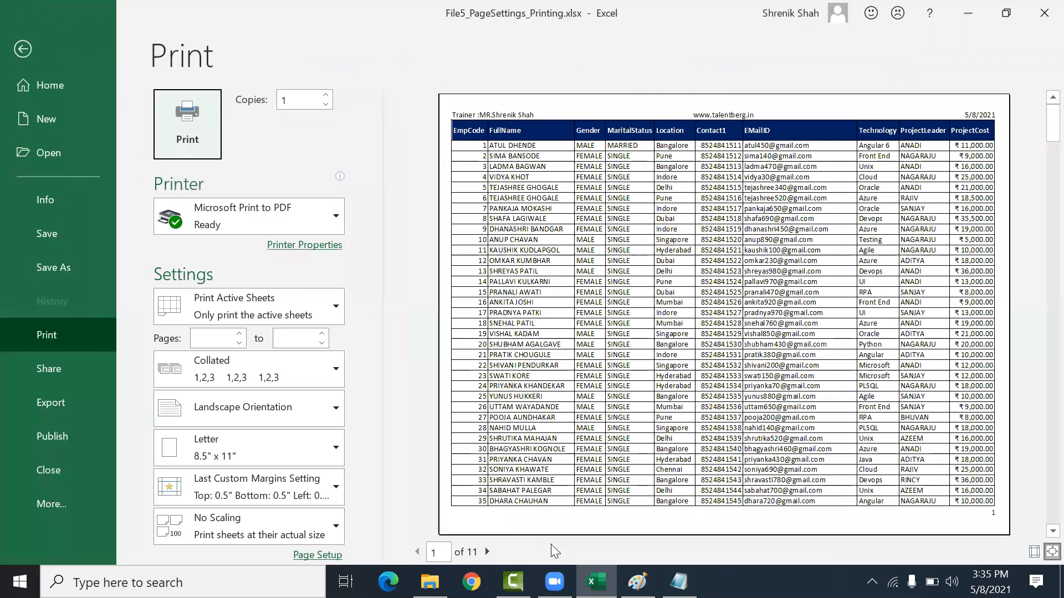
pyautogui.click(480, 552)
pyautogui.click(481, 552)
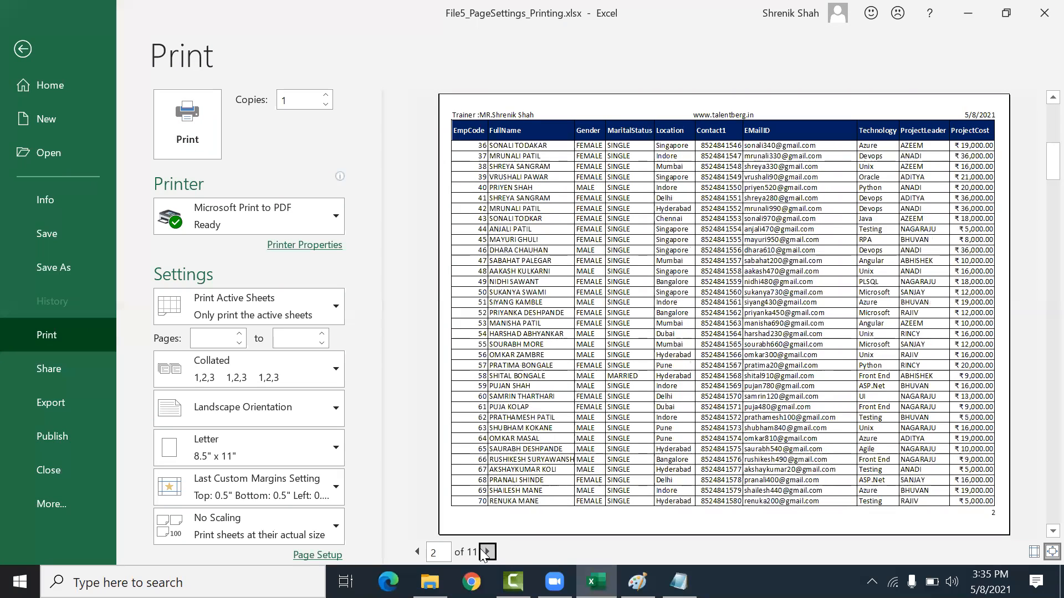
pyautogui.click(481, 552)
pyautogui.click(482, 553)
pyautogui.press('Escape')
# Step: Review the page setup notes written so far in Notepad
pyautogui.moveTo(255, 263); pyautogui.dragTo(290, 410)
pyautogui.click(319, 335)
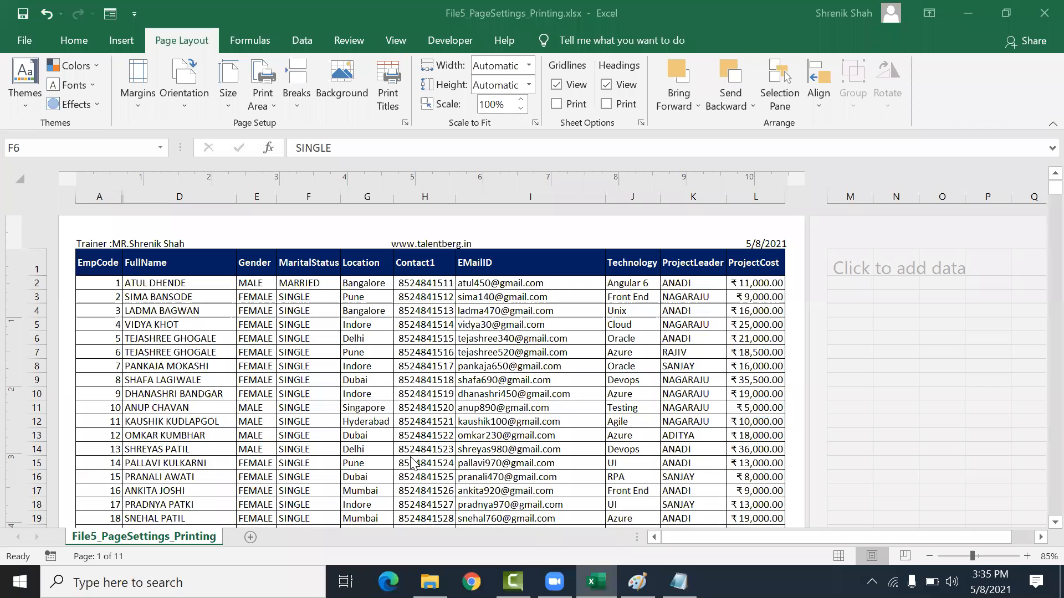
pyautogui.click(678, 582)
pyautogui.click(216, 90)
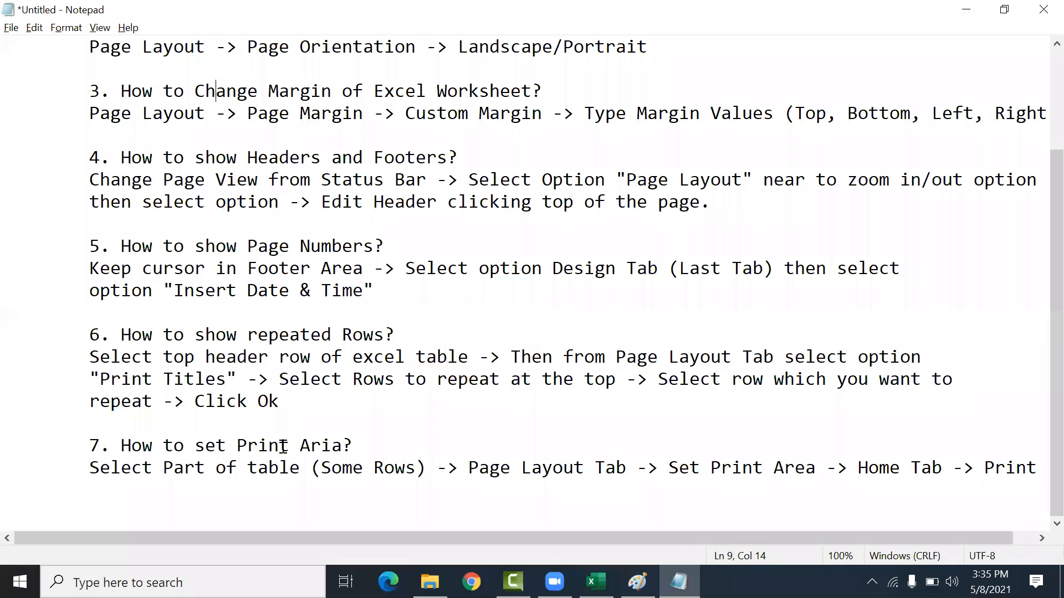
pyautogui.keyDown('shift'); pyautogui.click(280, 467); pyautogui.keyUp('shift')
pyautogui.scroll(2, 300, 462)
pyautogui.click(195, 171)
pyautogui.moveTo(145, 107); pyautogui.dragTo(271, 443)
pyautogui.click(174, 90)
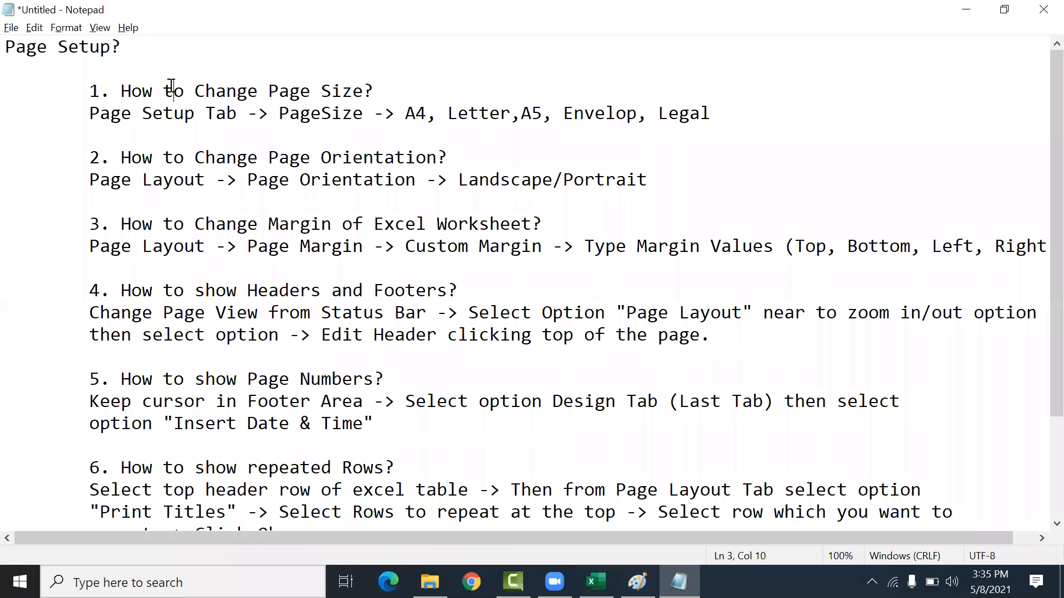
pyautogui.moveTo(266, 132); pyautogui.dragTo(258, 401)
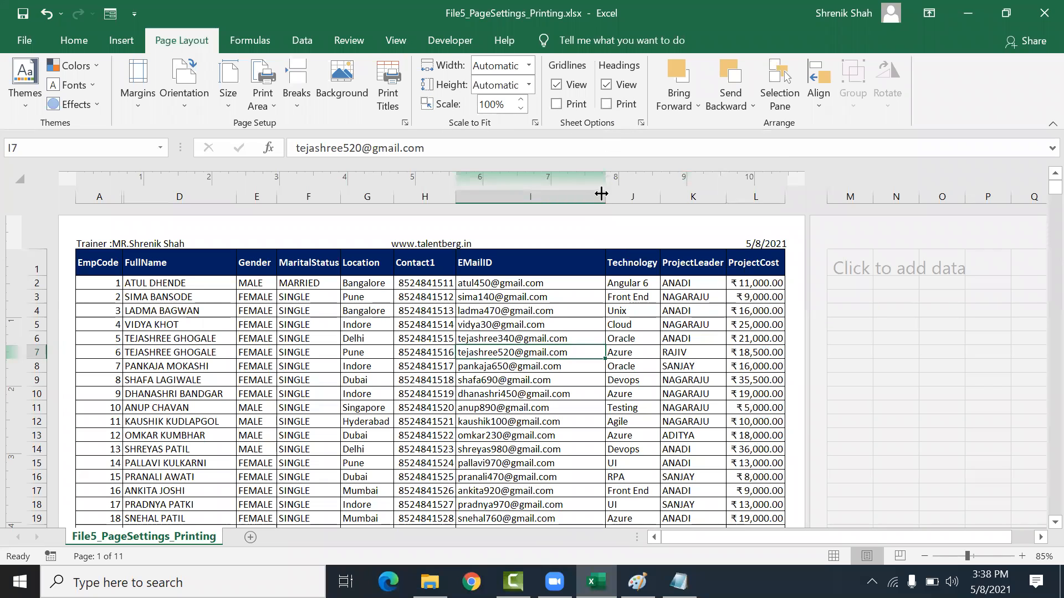
# Step: Widen the EMailID column slightly and select the whole table
pyautogui.moveTo(601, 198); pyautogui.dragTo(612, 197)
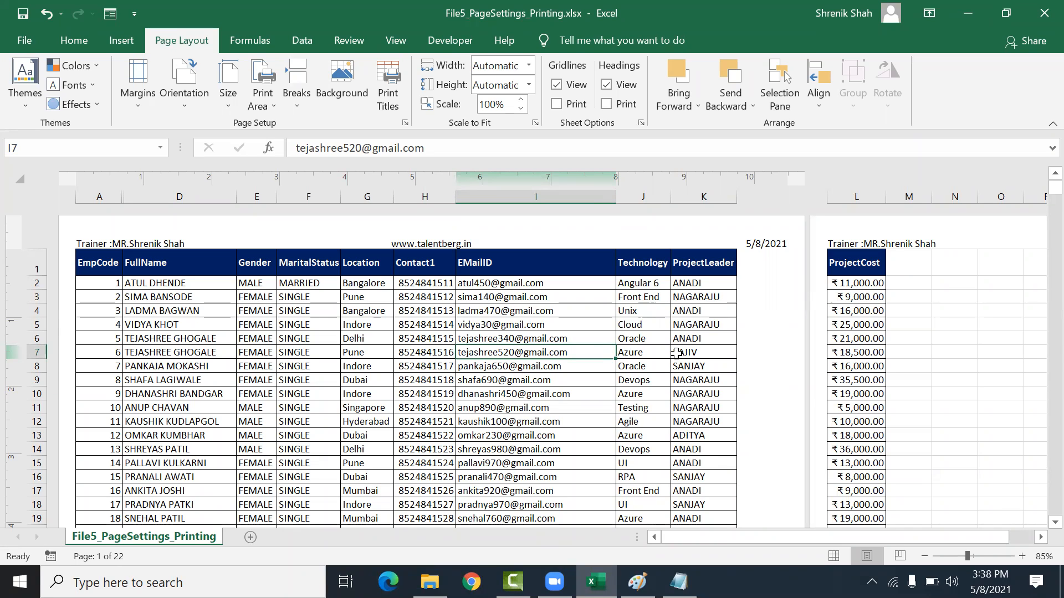
pyautogui.moveTo(105, 262); pyautogui.dragTo(876, 266)
pyautogui.moveTo(890, 346); pyautogui.dragTo(853, 483)
pyautogui.scroll(20, 745, 460)
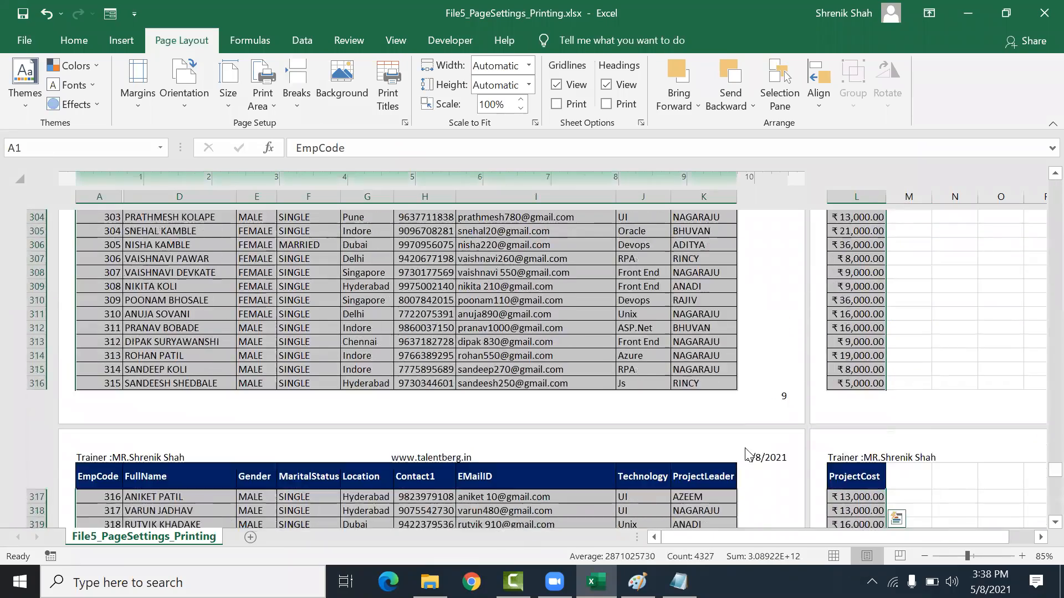
pyautogui.scroll(20, 746, 460)
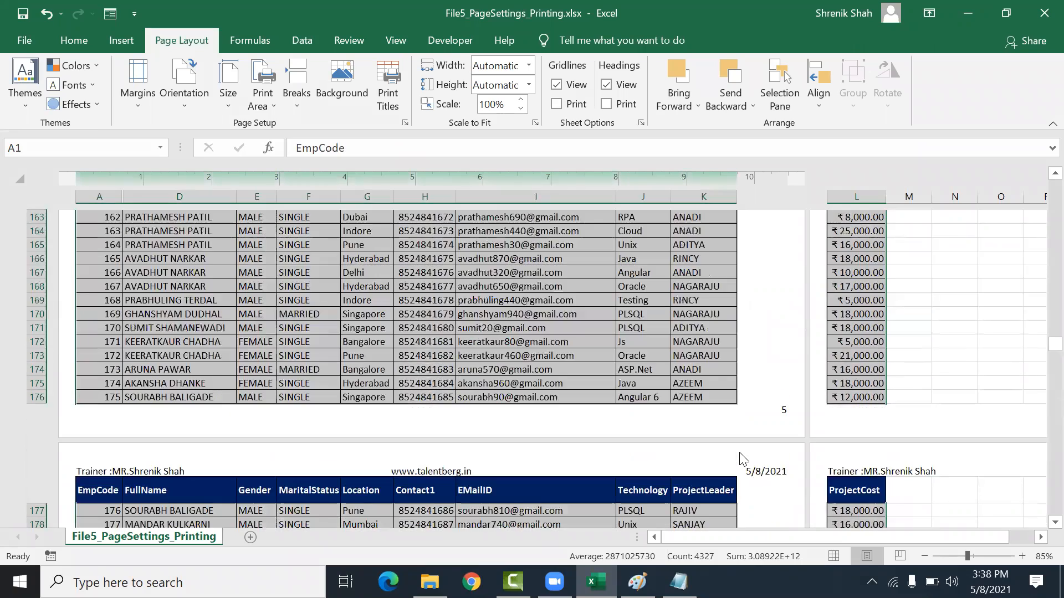
pyautogui.scroll(20, 734, 450)
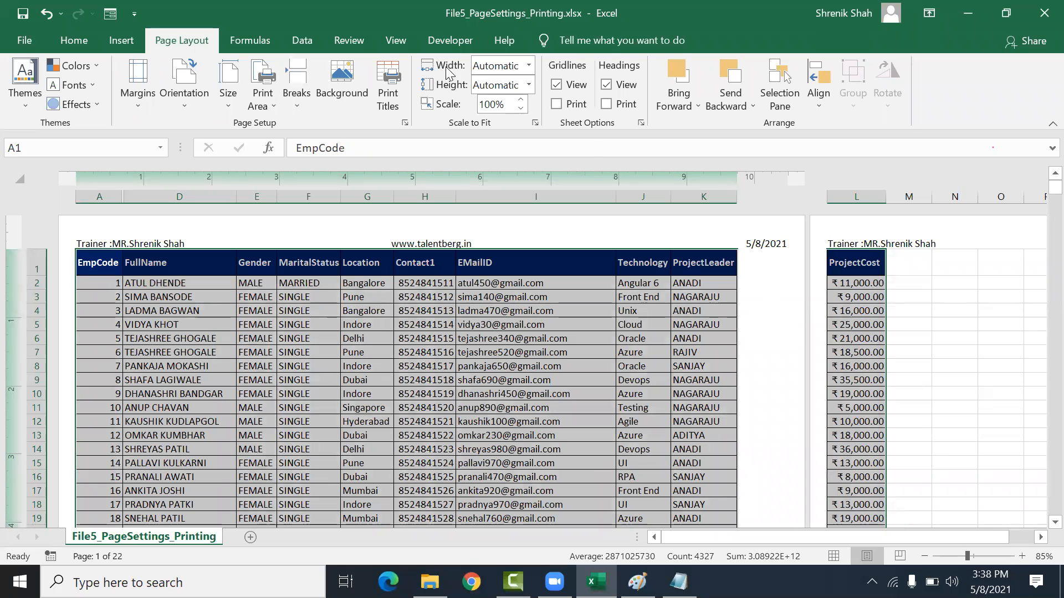
# Step: Scale the sheet to fit 1 page wide
pyautogui.click(525, 65)
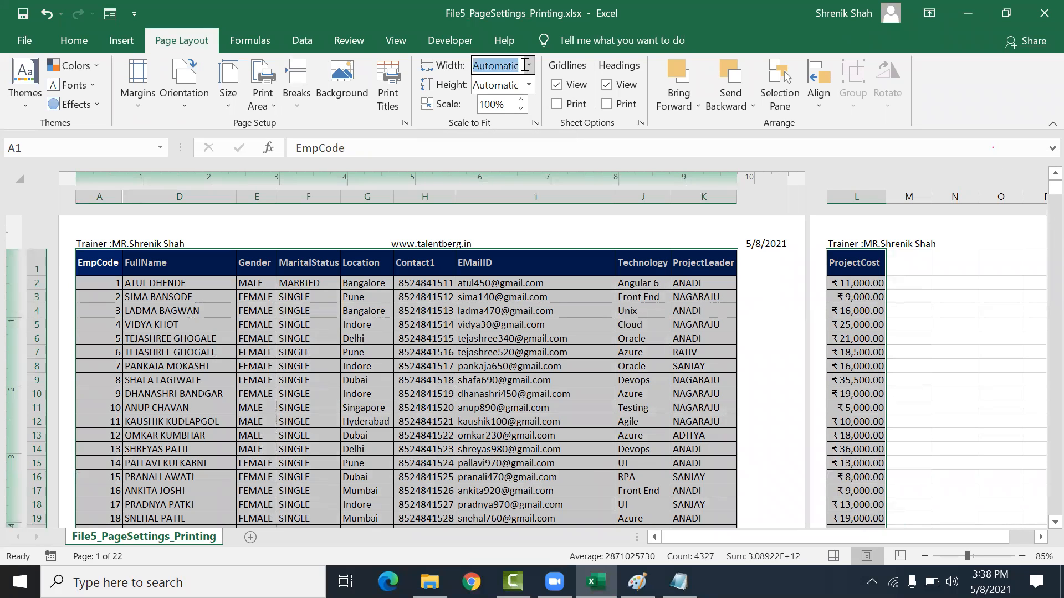
pyautogui.click(531, 64)
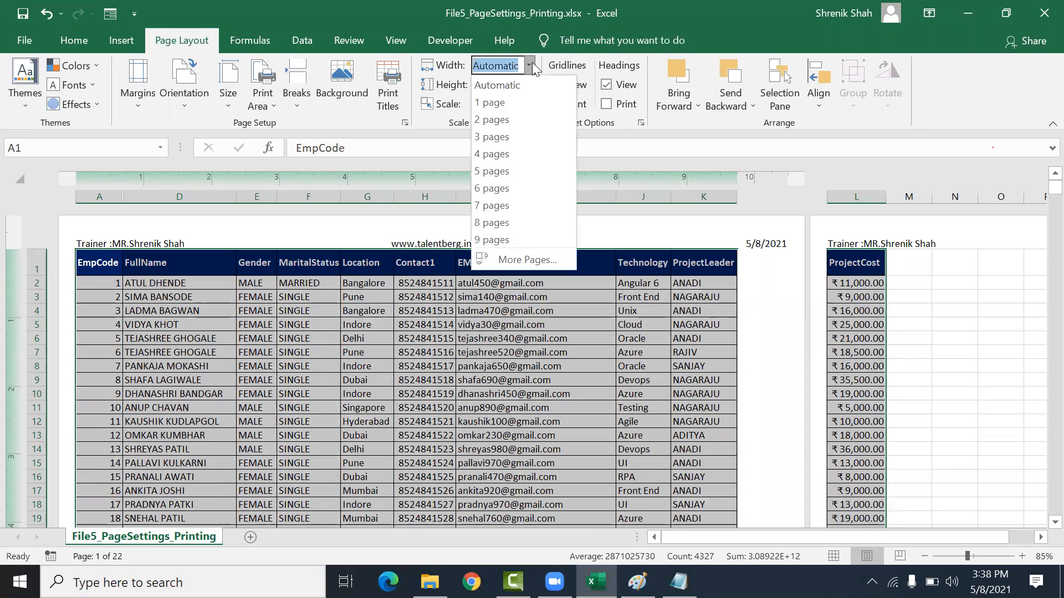
pyautogui.click(508, 102)
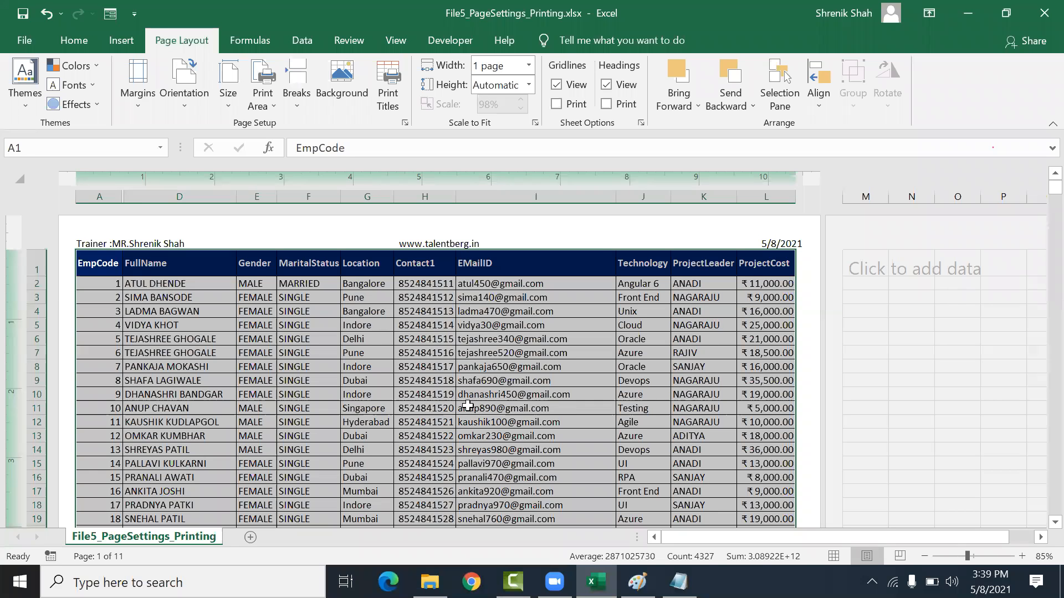
# Step: Undo the last two changes
pyautogui.hotkey('ctrl', 'z')
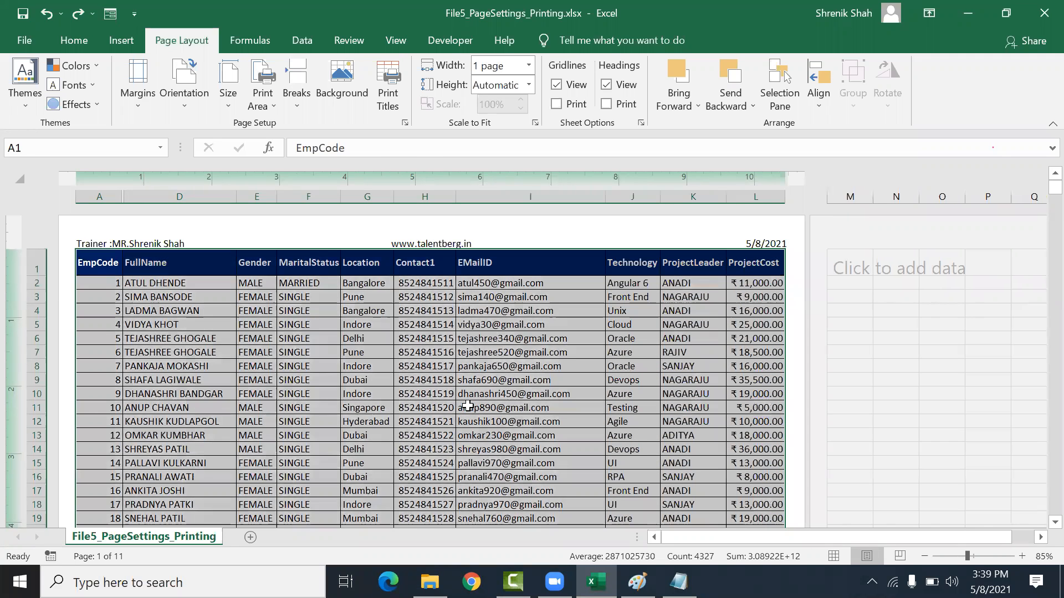
pyautogui.hotkey('ctrl', 'z')
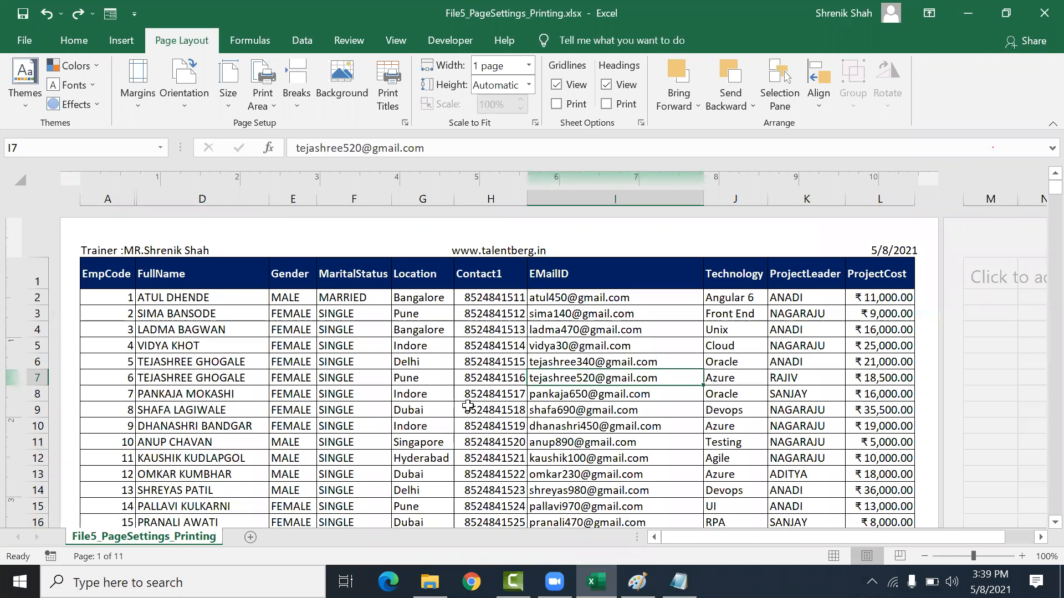
pyautogui.scroll(1, 468, 405)
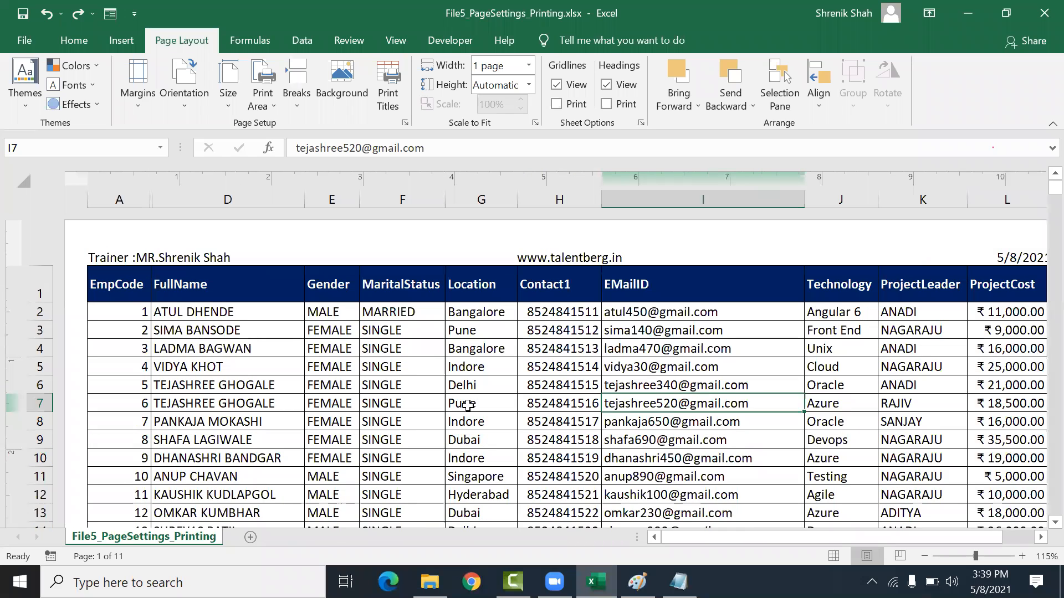
pyautogui.scroll(-3, 434, 384)
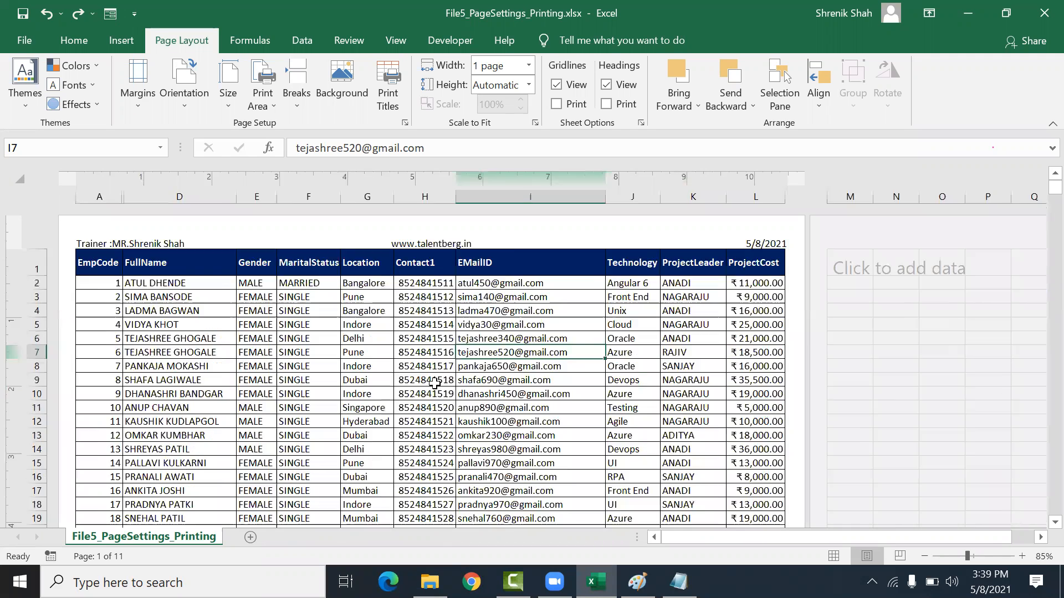
pyautogui.moveTo(615, 196)
pyautogui.mouseDown()
pyautogui.moveTo(640, 190)
pyautogui.moveTo(613, 197)
pyautogui.mouseUp()
# Step: Set the scale-to-fit width back to Automatic
pyautogui.click(527, 66)
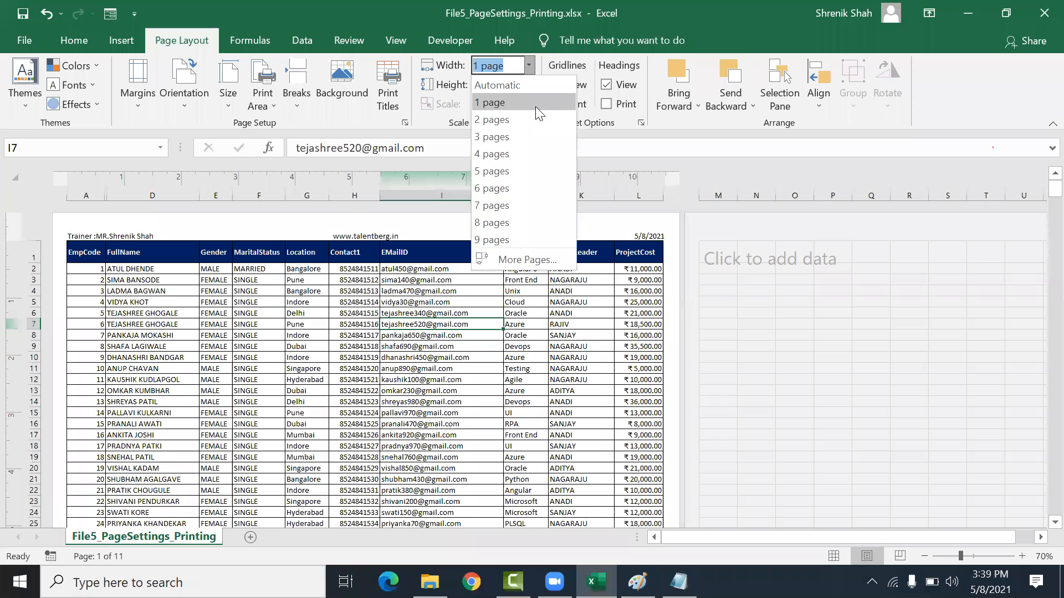
pyautogui.click(521, 86)
# Step: Widen the EMailID column slightly and scale the sheet to fit 1 page wide
pyautogui.moveTo(548, 196); pyautogui.dragTo(557, 198)
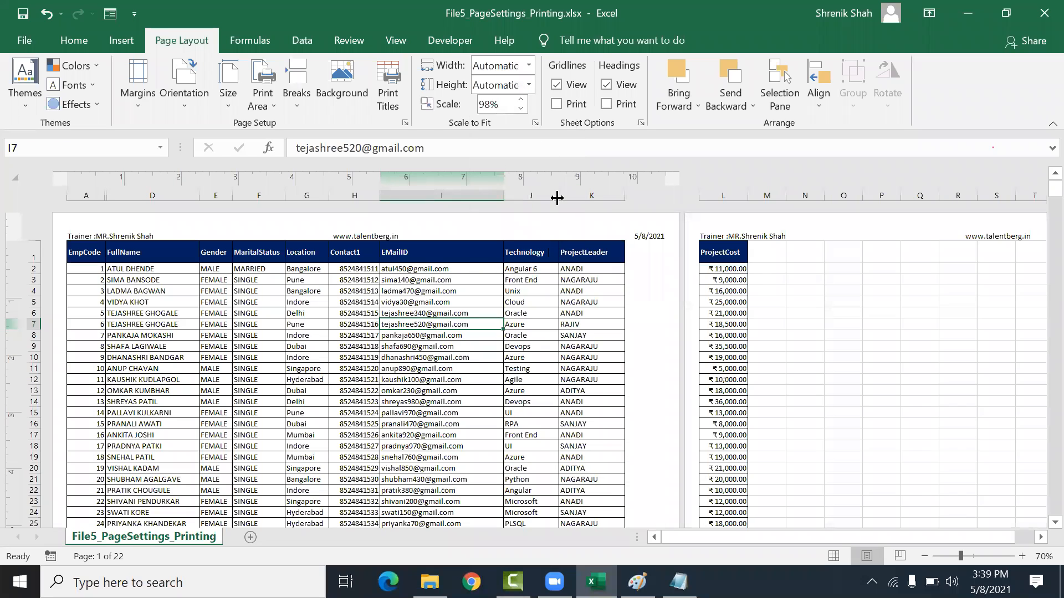
pyautogui.click(525, 67)
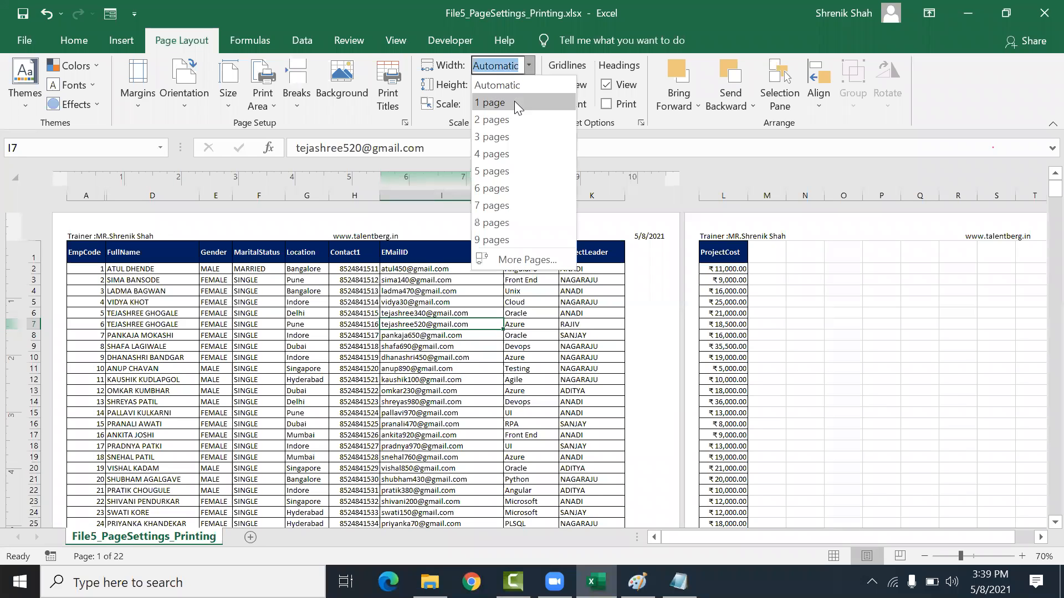
pyautogui.click(515, 101)
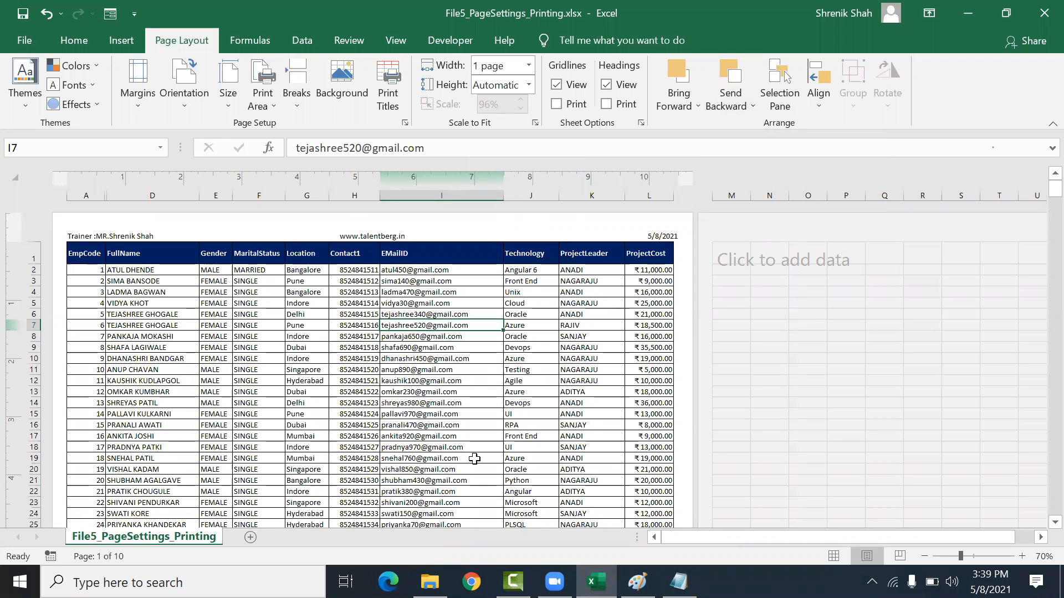
pyautogui.scroll(-10, 472, 460)
pyautogui.scroll(-20, 466, 475)
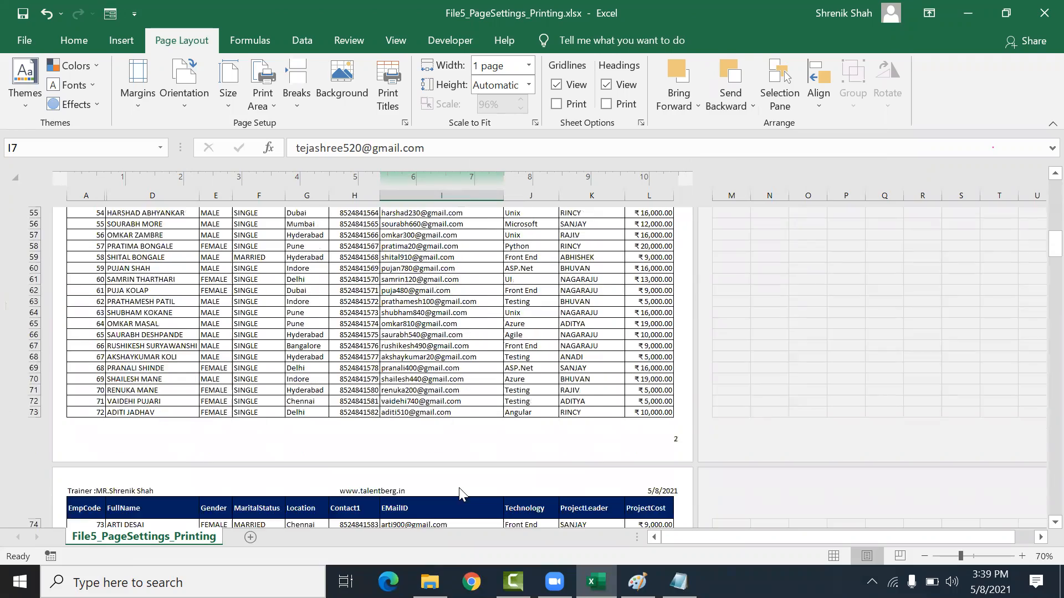
# Step: Set the scale-to-fit height to 9 pages and scroll through the resulting pages
pyautogui.scroll(-8, 460, 493)
pyautogui.scroll(20, 460, 444)
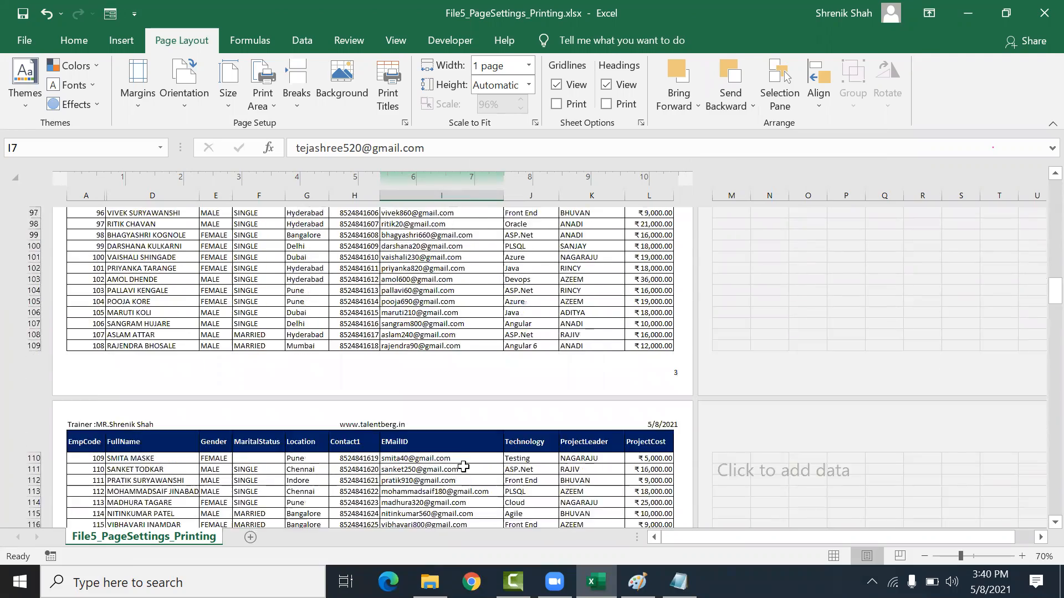
pyautogui.scroll(3, 459, 413)
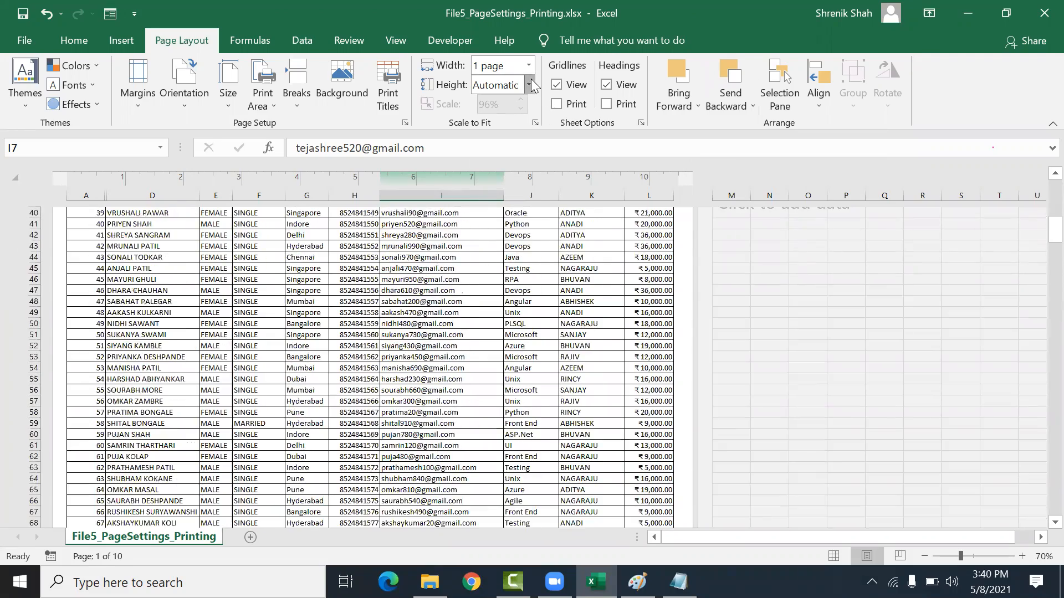
pyautogui.click(531, 81)
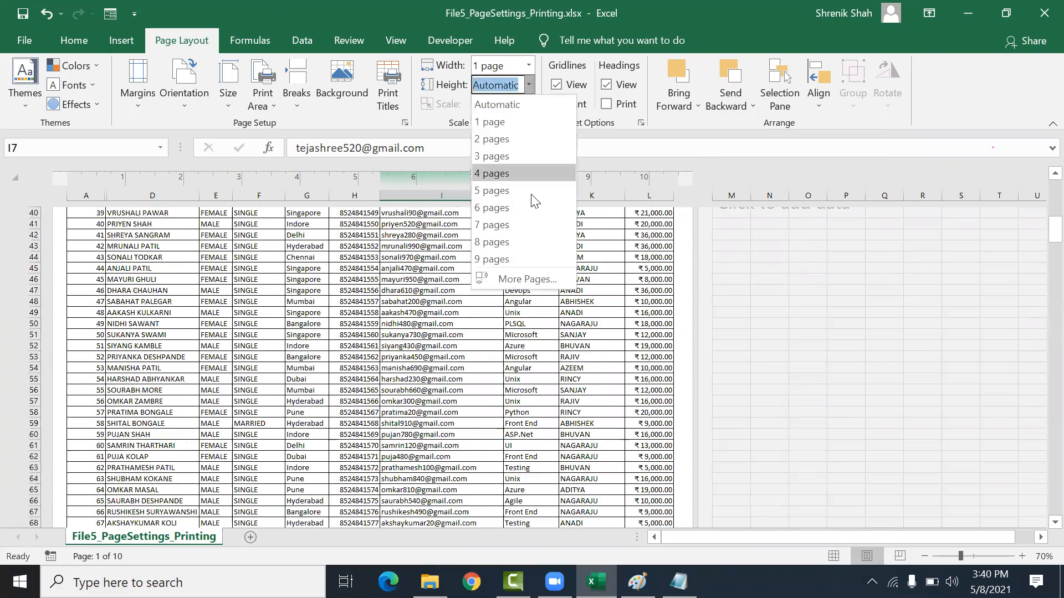
pyautogui.click(532, 259)
pyautogui.scroll(-20, 250, 406)
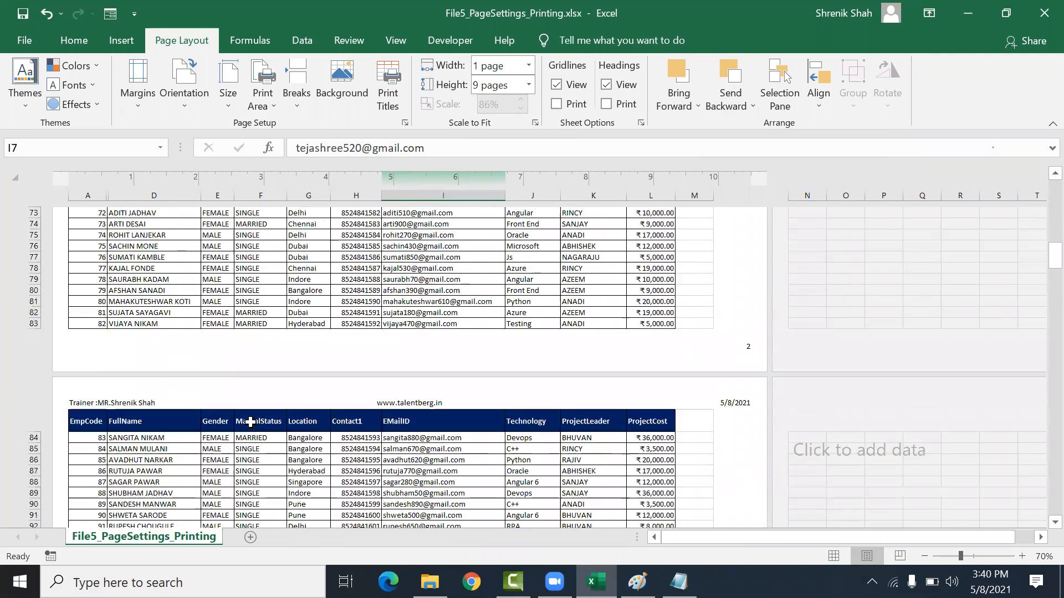
pyautogui.scroll(-15, 252, 425)
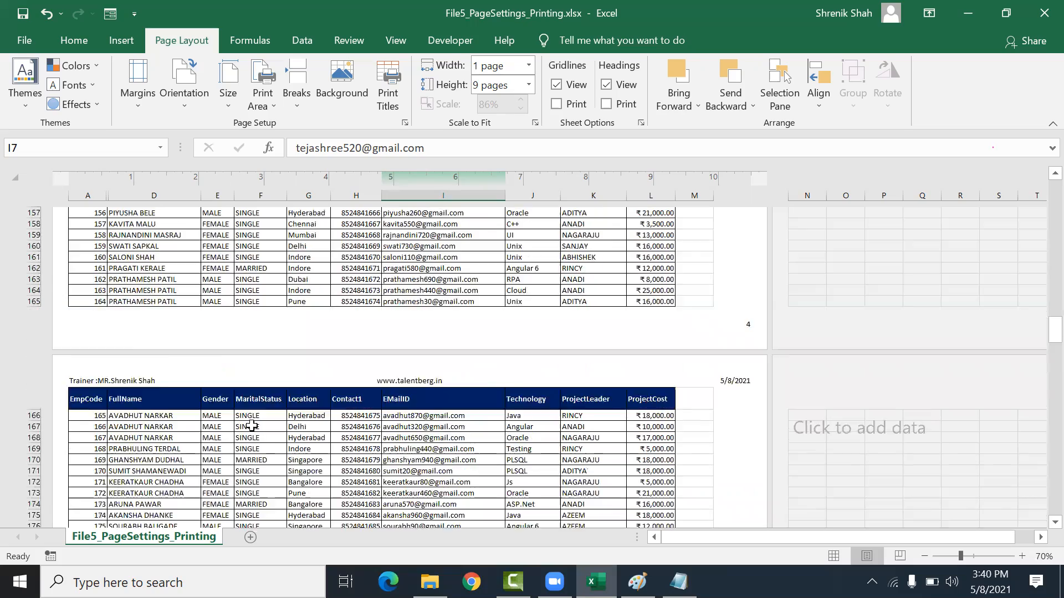
pyautogui.scroll(-20, 252, 427)
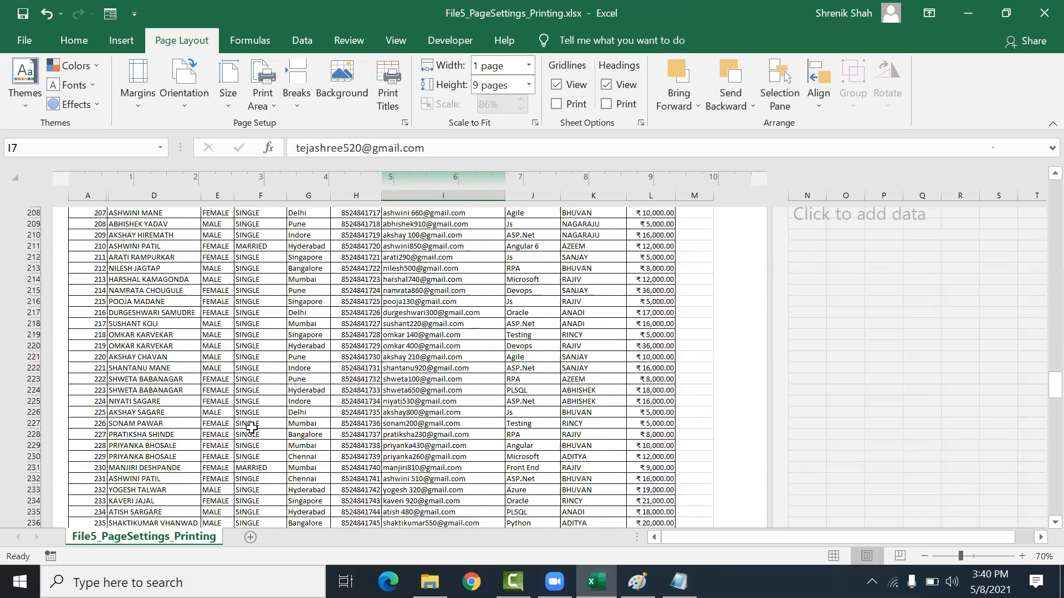
pyautogui.scroll(-20, 251, 428)
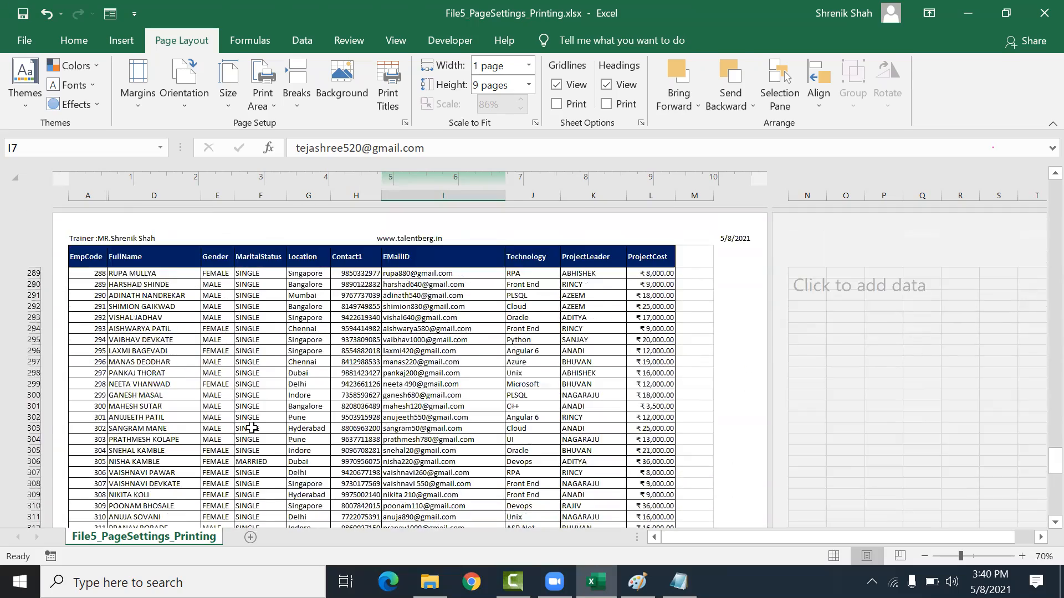
pyautogui.scroll(-5, 256, 435)
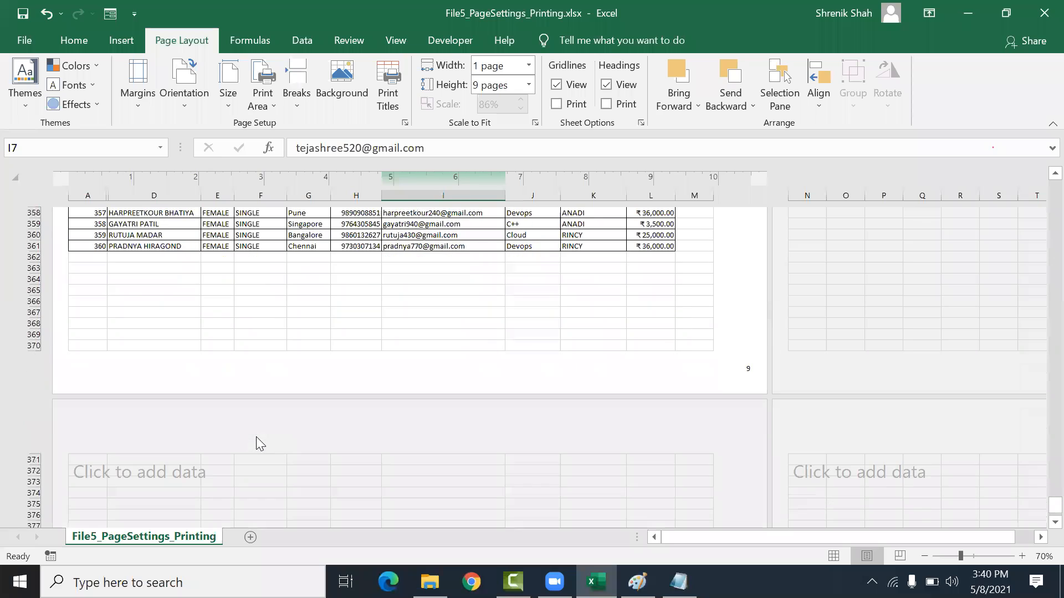
pyautogui.scroll(15, 254, 427)
pyautogui.scroll(6, 255, 421)
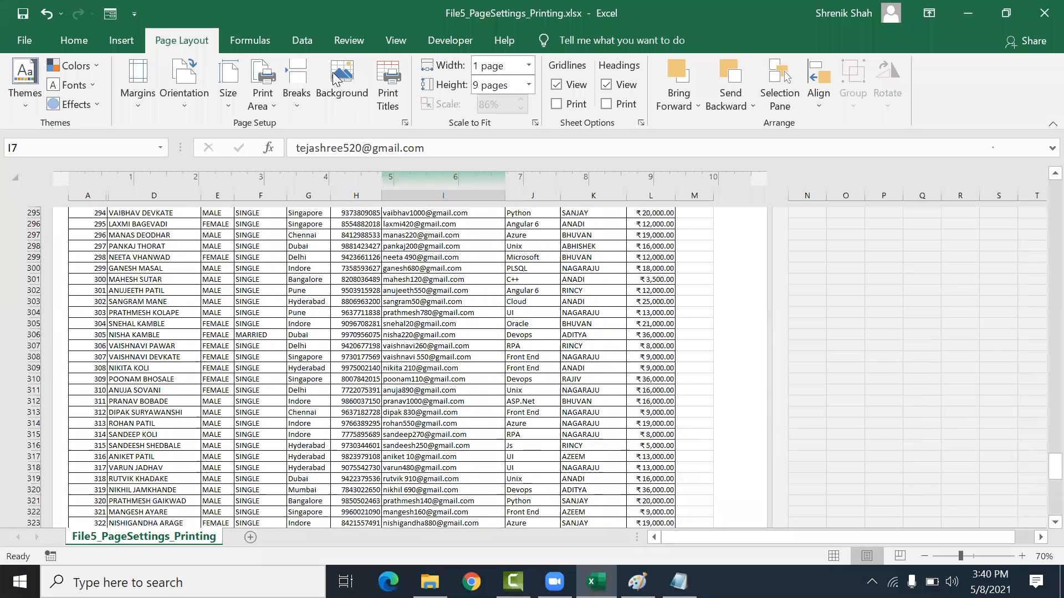
# Step: Set the scale-to-fit height back to Automatic
pyautogui.click(529, 84)
pyautogui.click(499, 104)
pyautogui.scroll(18, 564, 213)
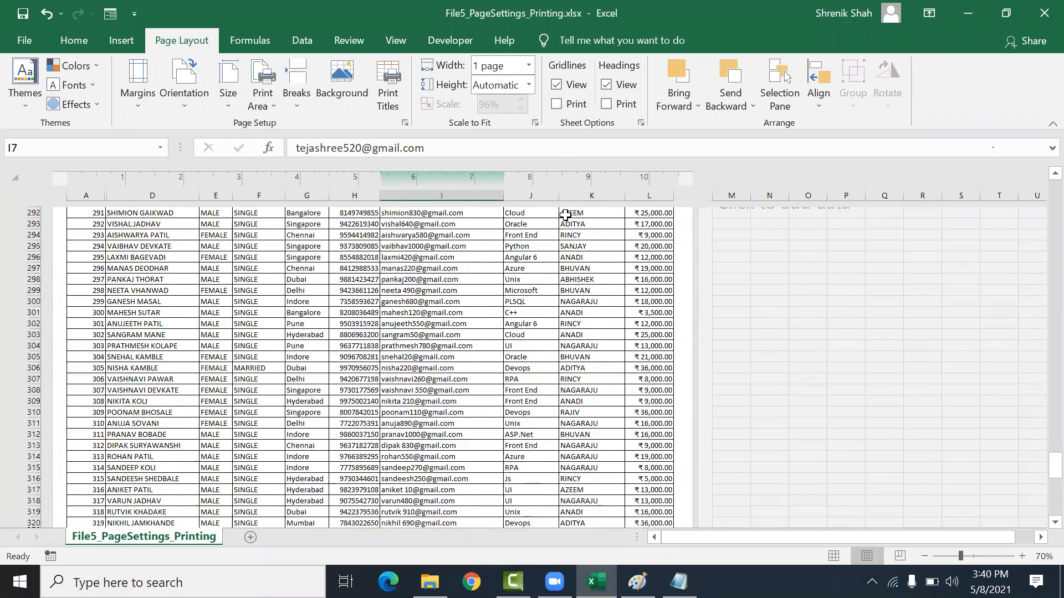
pyautogui.scroll(20, 565, 215)
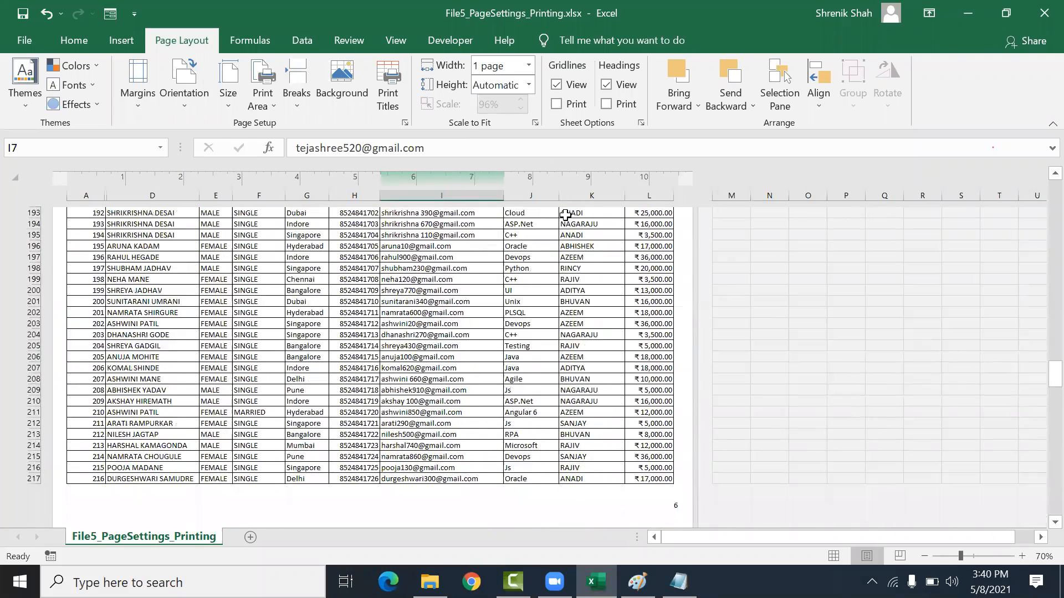
pyautogui.scroll(-5, 565, 215)
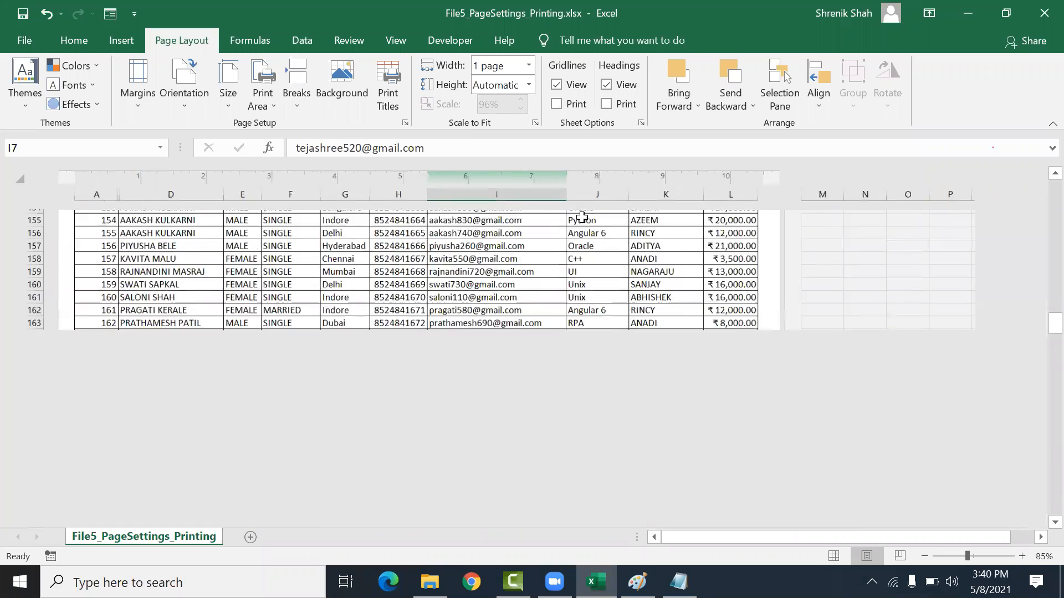
pyautogui.keyDown('ctrl'); pyautogui.scroll(4, 565, 215); pyautogui.keyUp('ctrl')
# Step: Turn off the on-screen gridlines for the sheet
pyautogui.click(557, 85)
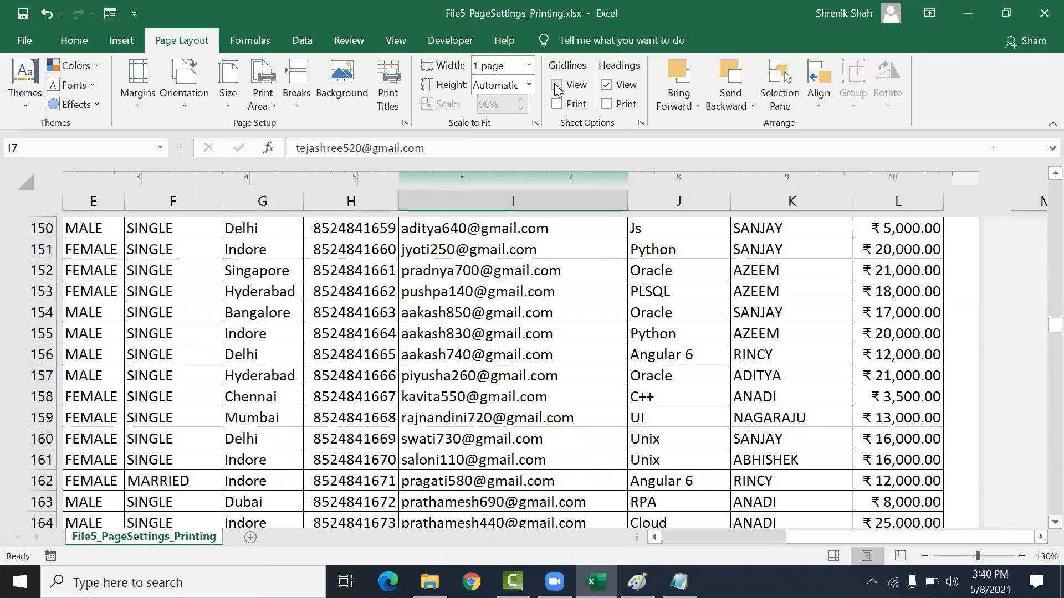
pyautogui.scroll(18, 585, 175)
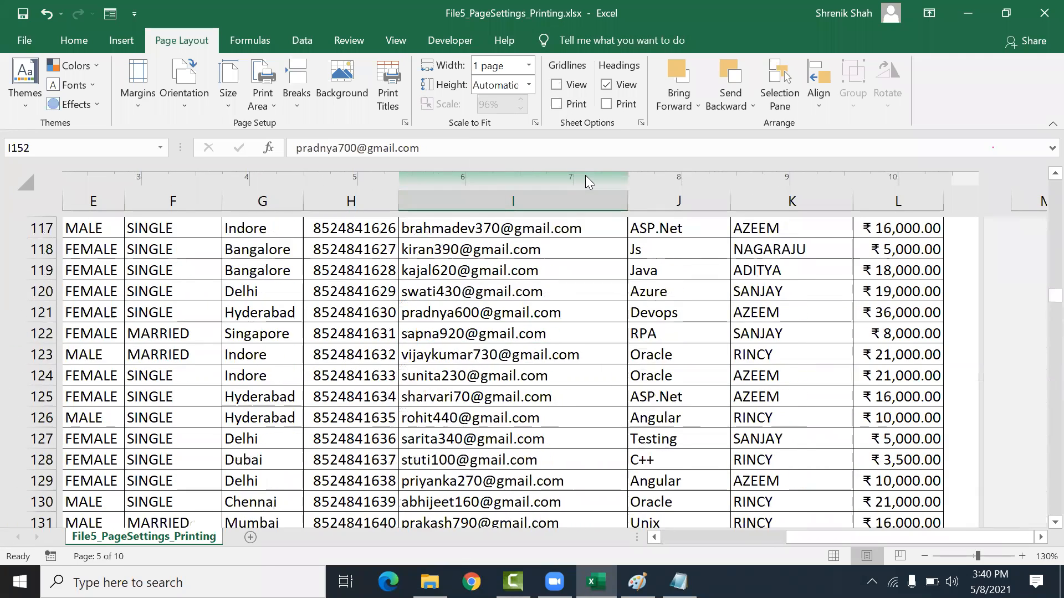
pyautogui.scroll(6, 585, 175)
pyautogui.scroll(20, 585, 175)
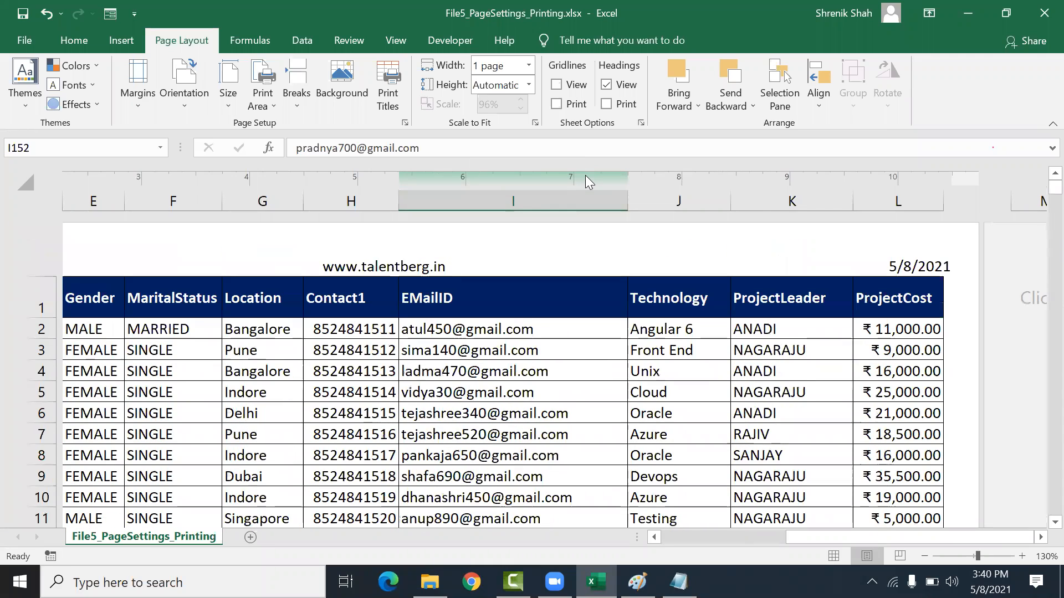
# Step: Move across row 7 to inspect the page area to the right of the data
pyautogui.click(554, 377)
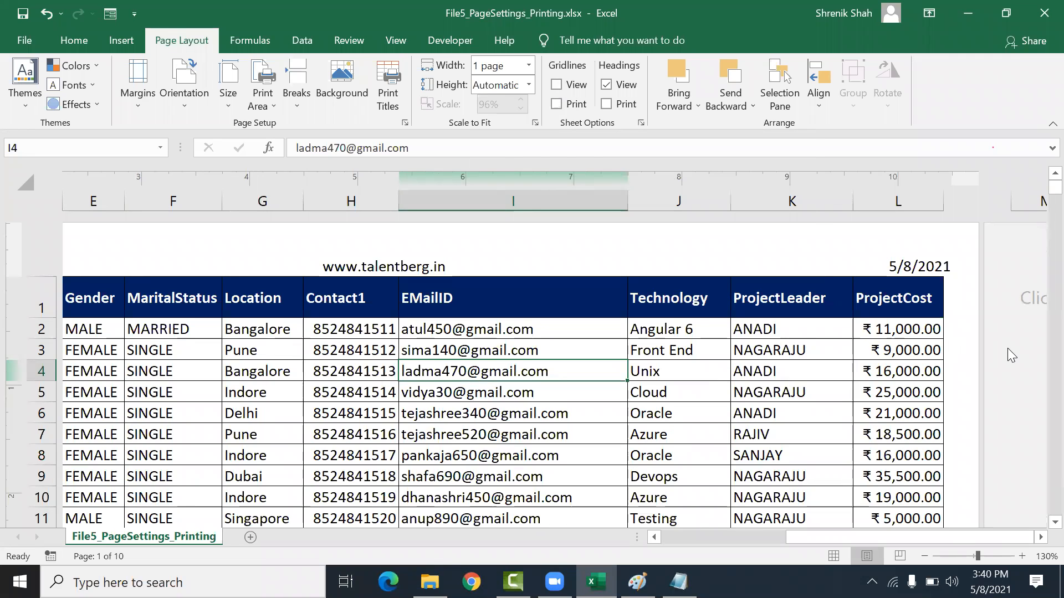
pyautogui.click(689, 428)
pyautogui.press('Right')
pyautogui.press('Right')
pyautogui.press('Right')
pyautogui.press('Right')
pyautogui.press('Right')
pyautogui.press('Right')
pyautogui.press('Right')
pyautogui.press('Right')
pyautogui.press('Right')
pyautogui.press('Right')
pyautogui.press('Right')
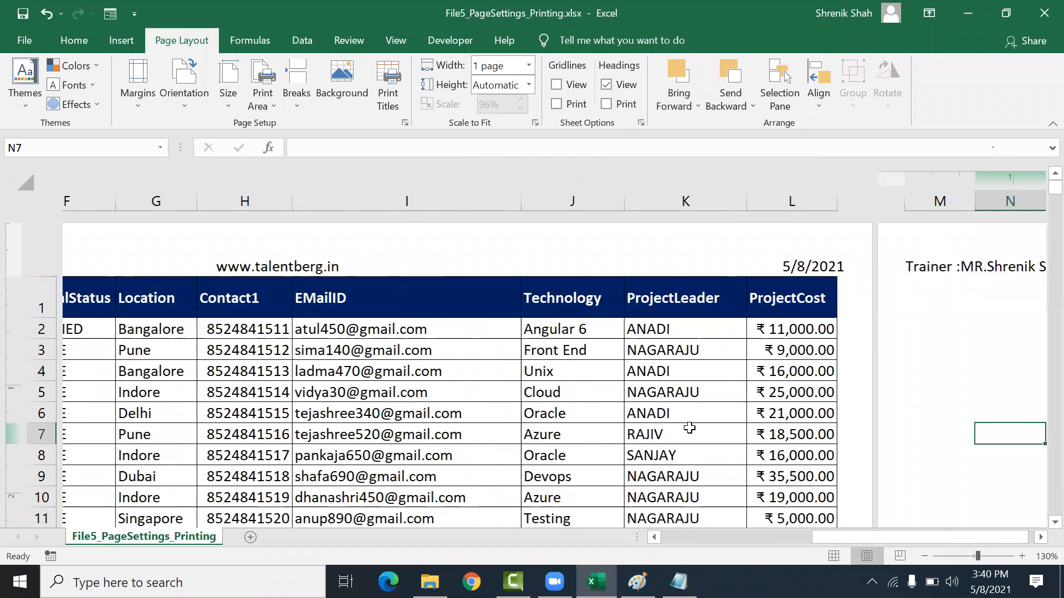
pyautogui.press('Right')
pyautogui.press('Right')
pyautogui.press('Right')
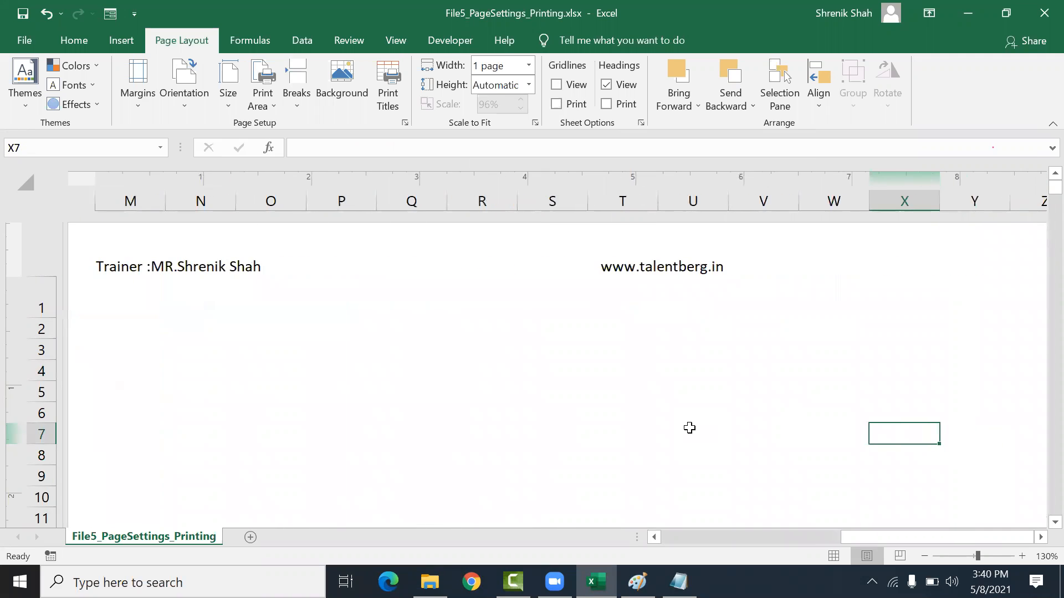
pyautogui.keyDown('ctrl'); pyautogui.scroll(-3, 565, 408); pyautogui.keyUp('ctrl')
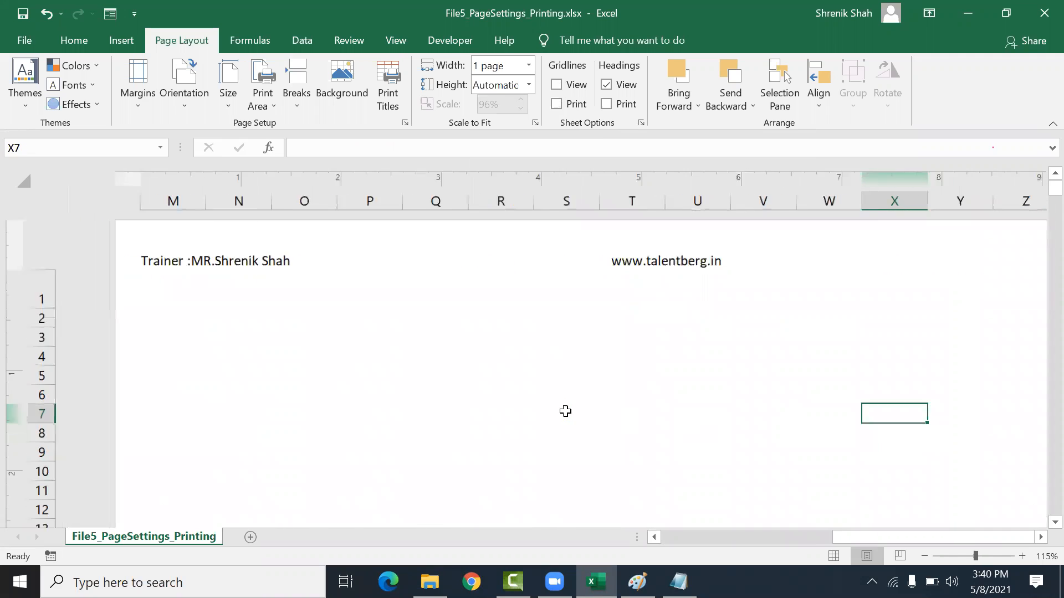
# Step: Turn the on-screen gridlines back on and enable printing of gridlines
pyautogui.click(556, 84)
pyautogui.click(556, 84)
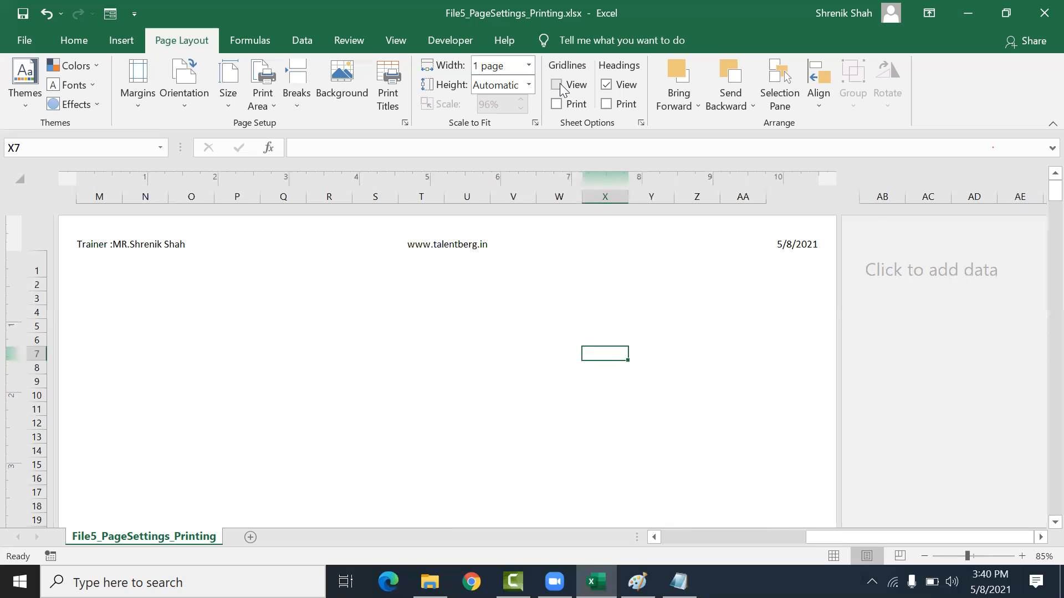
pyautogui.click(557, 85)
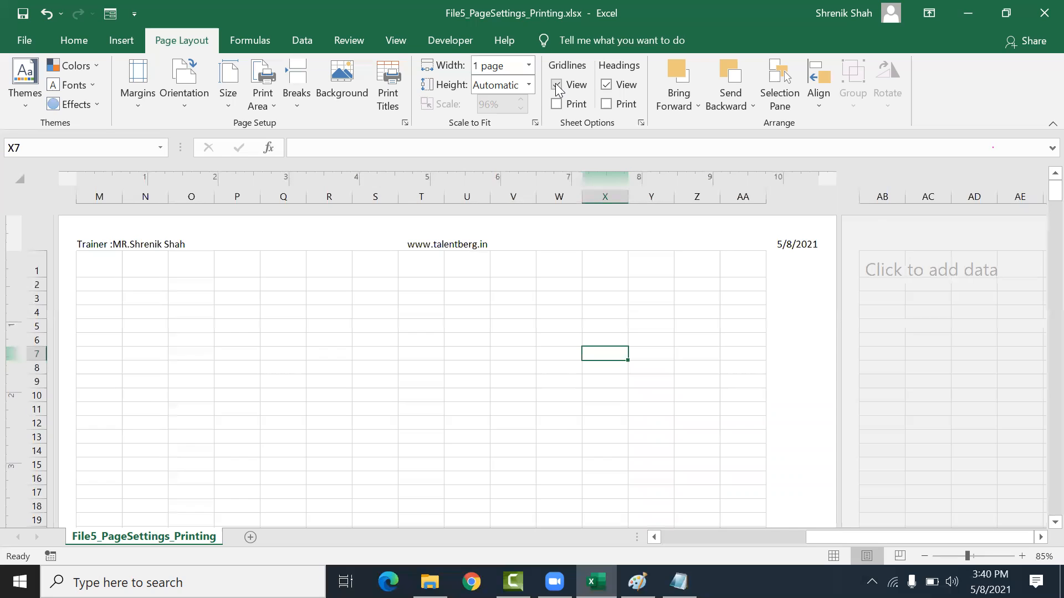
pyautogui.click(555, 104)
# Step: Open the print preview and page through to the last page, then return to the sheet
pyautogui.hotkey('ctrl', 'p')
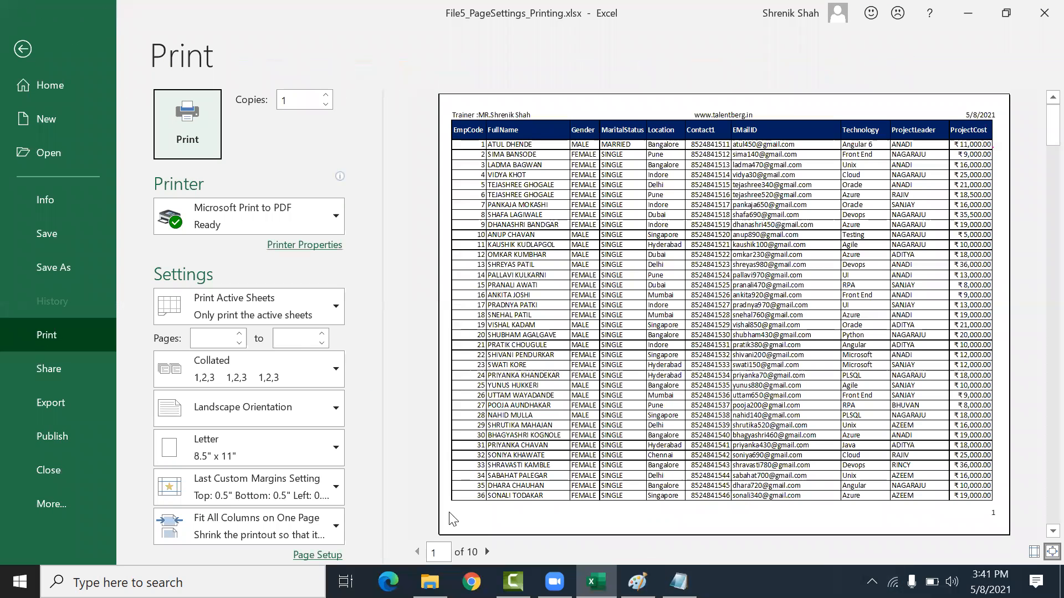
pyautogui.click(488, 552)
pyautogui.click(488, 551)
pyautogui.click(488, 550)
pyautogui.click(490, 550)
pyautogui.click(489, 551)
pyautogui.click(490, 551)
pyautogui.click(489, 550)
pyautogui.click(486, 548)
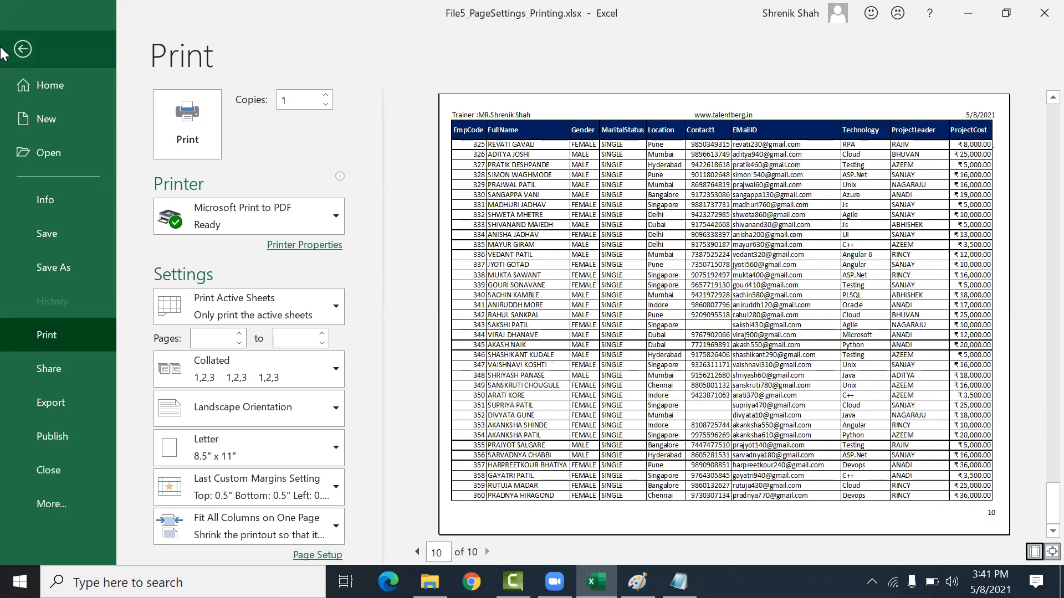
pyautogui.click(20, 53)
# Step: Undo the last change on the sheet
pyautogui.click(152, 343)
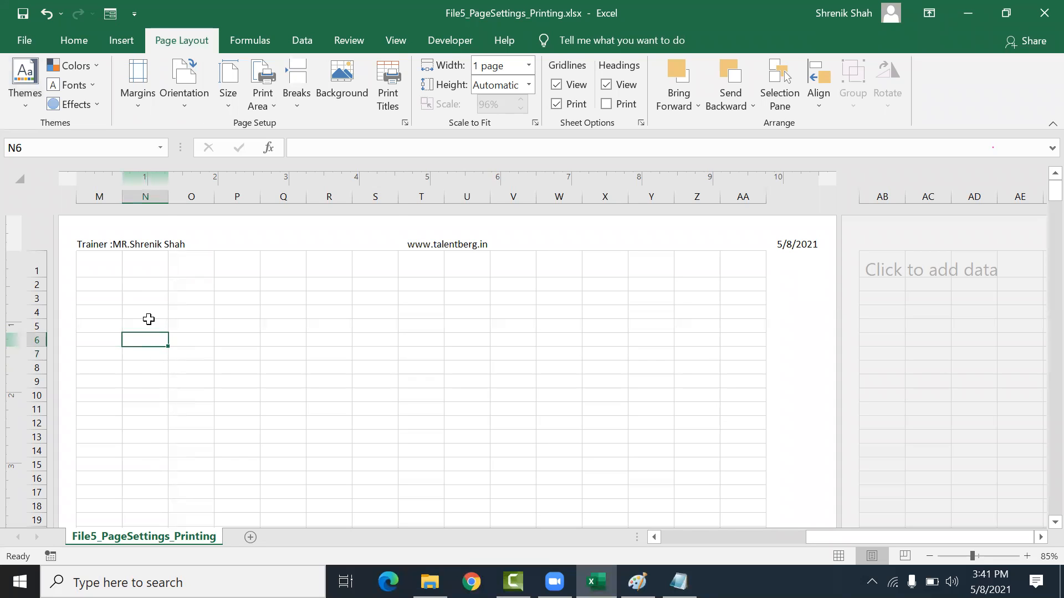
pyautogui.scroll(-7, 130, 386)
pyautogui.scroll(7, 131, 399)
pyautogui.scroll(-12, 131, 401)
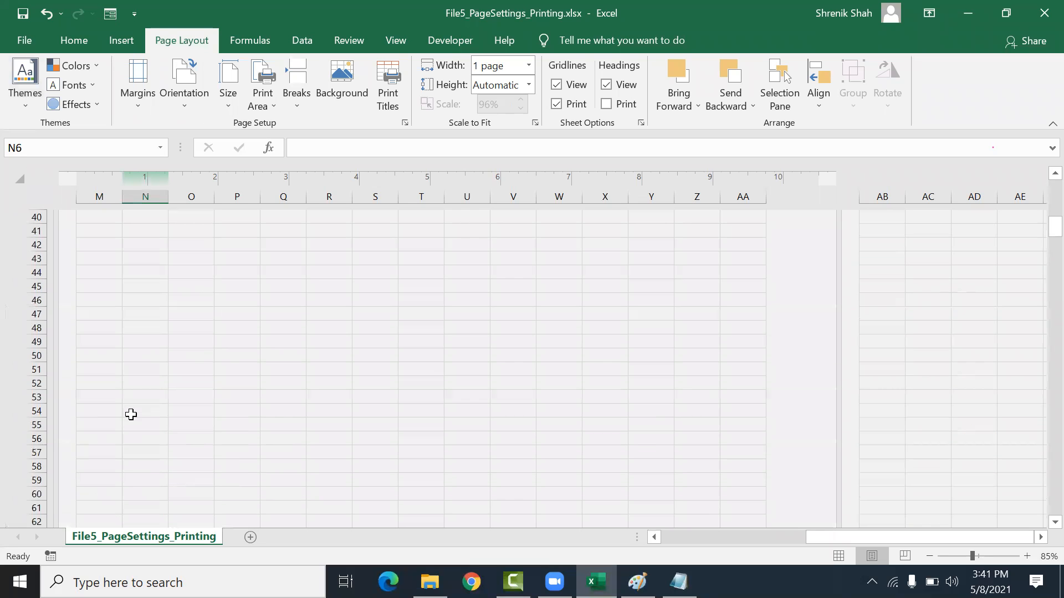
pyautogui.scroll(1, 131, 414)
pyautogui.hotkey('ctrl', 'z')
pyautogui.scroll(1, 130, 415)
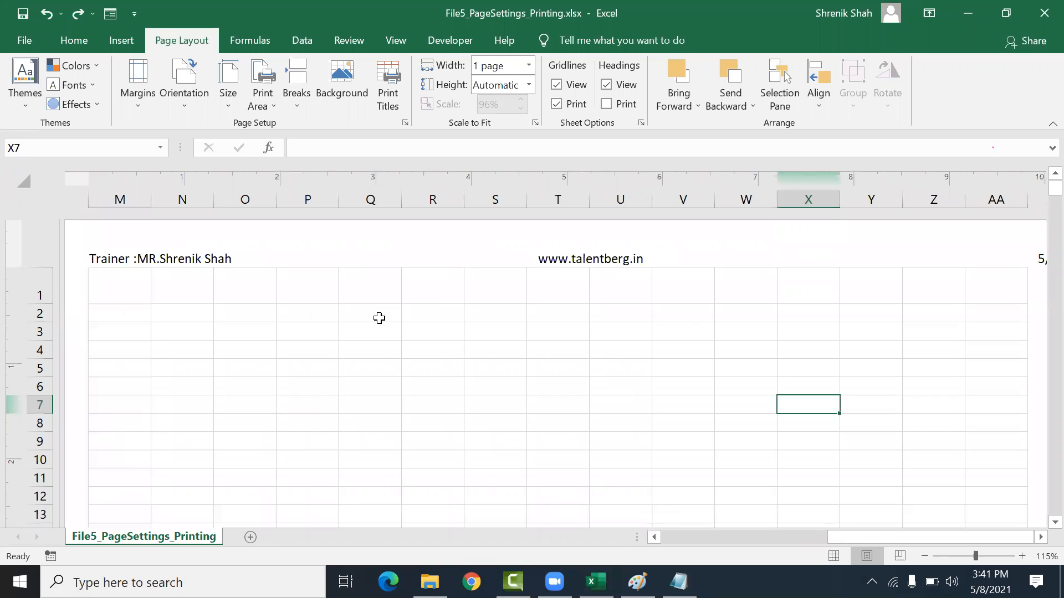
# Step: Open the print preview and jump to page 11, then return to the sheet
pyautogui.hotkey('ctrl', 'p')
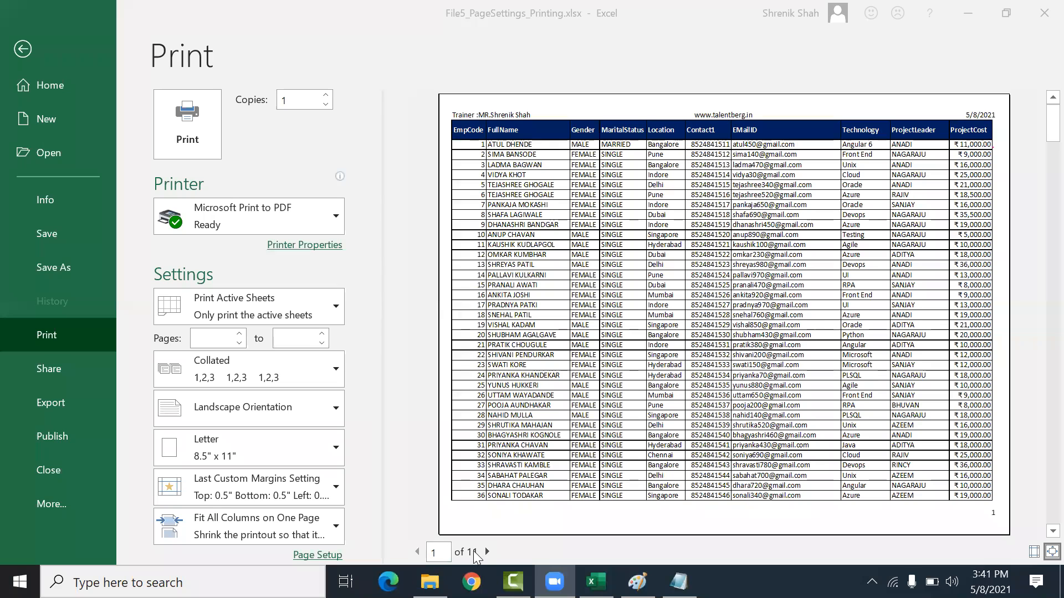
pyautogui.click(442, 556)
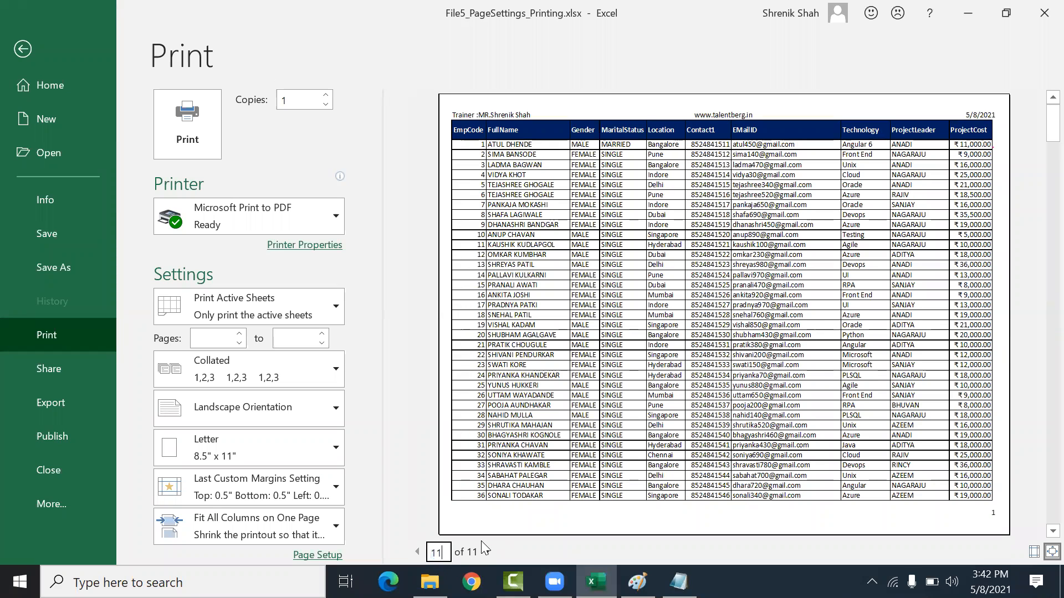
pyautogui.press('Return')
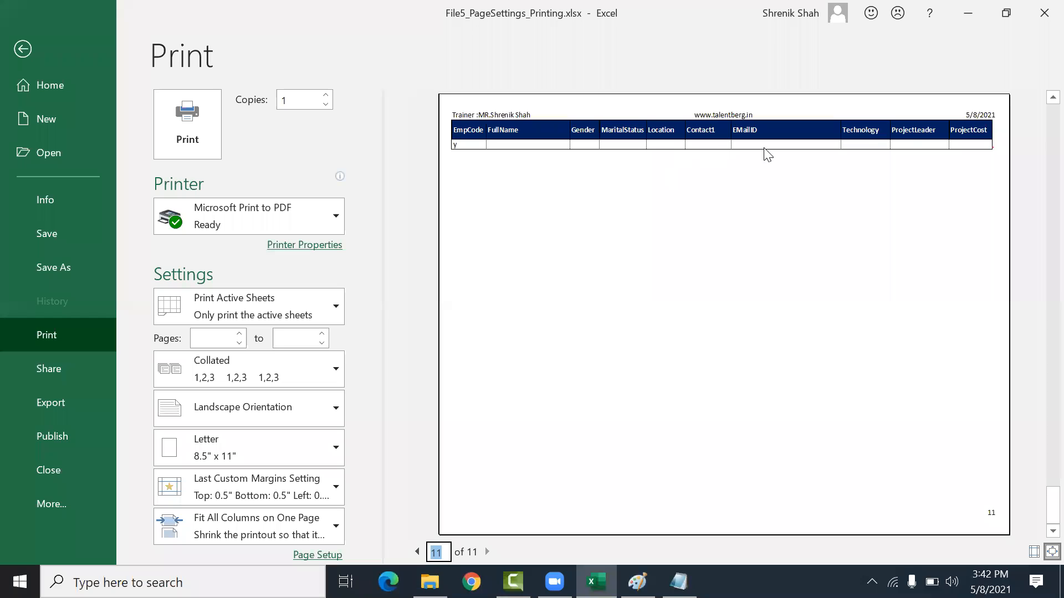
pyautogui.click(21, 49)
# Step: Turn off printing of gridlines and turn on printing of row and column headings
pyautogui.click(556, 104)
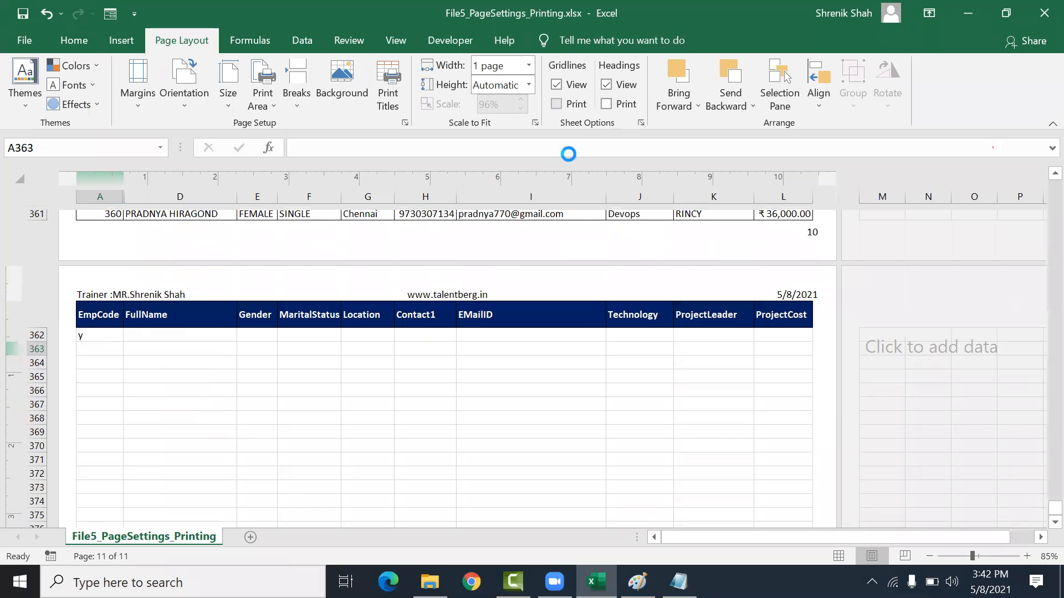
pyautogui.click(611, 451)
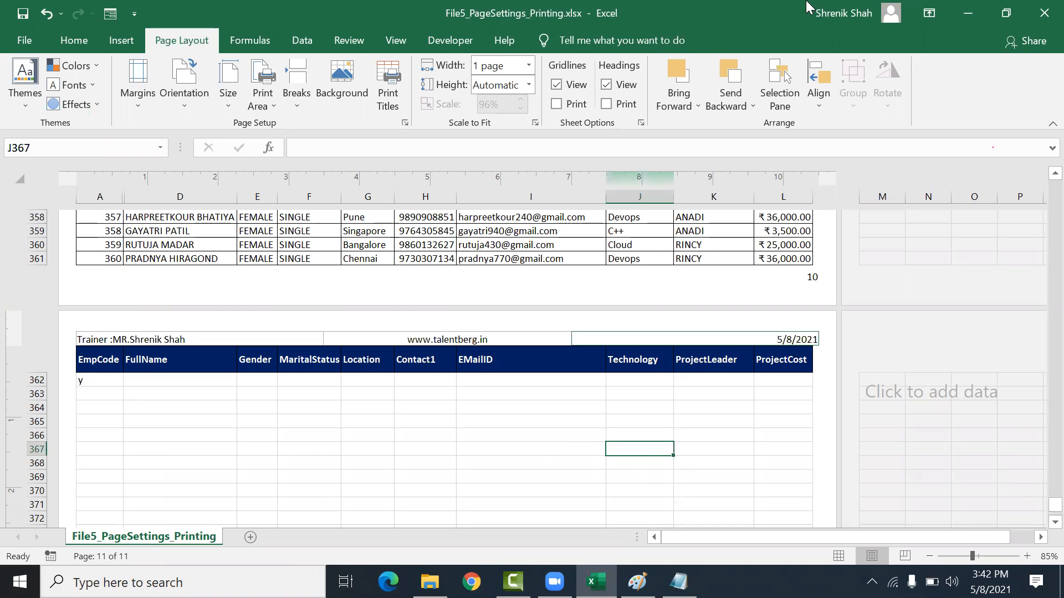
pyautogui.click(606, 104)
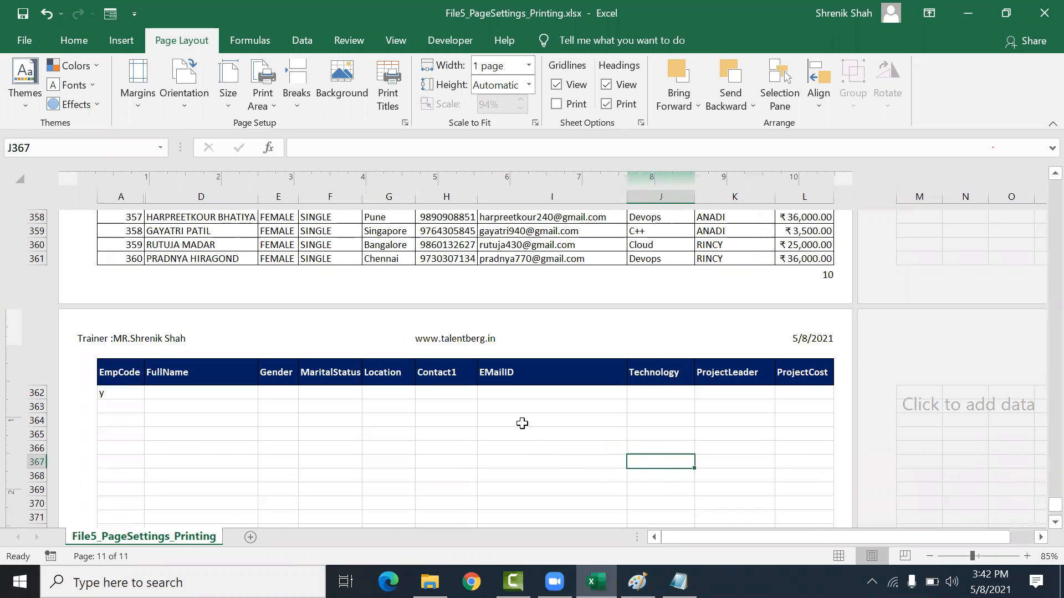
# Step: Preview the printout and page forward to page 3, then close the preview
pyautogui.hotkey('ctrl', 'p')
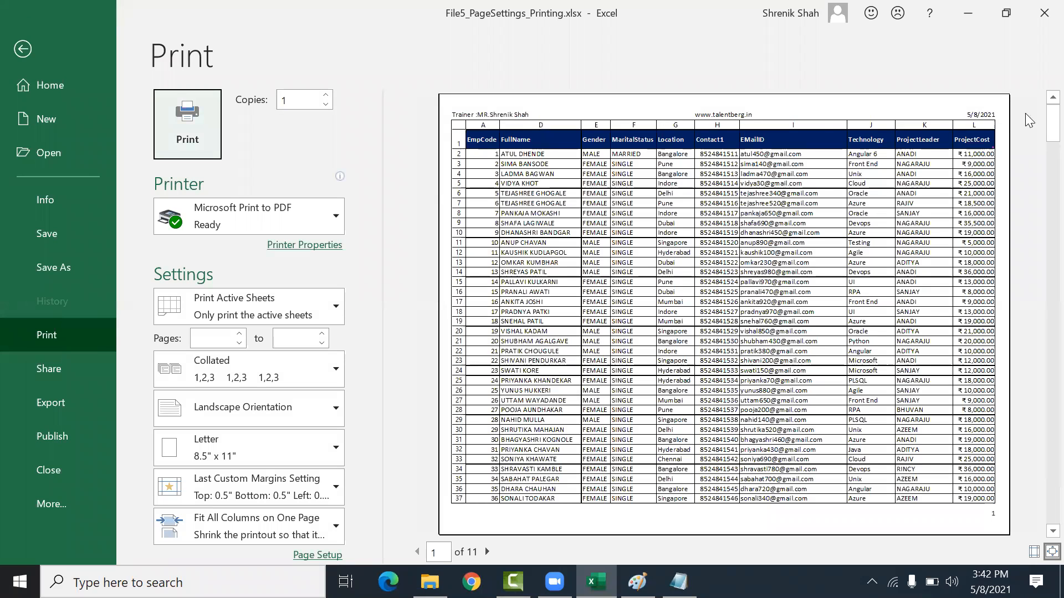
pyautogui.click(488, 551)
pyautogui.click(488, 552)
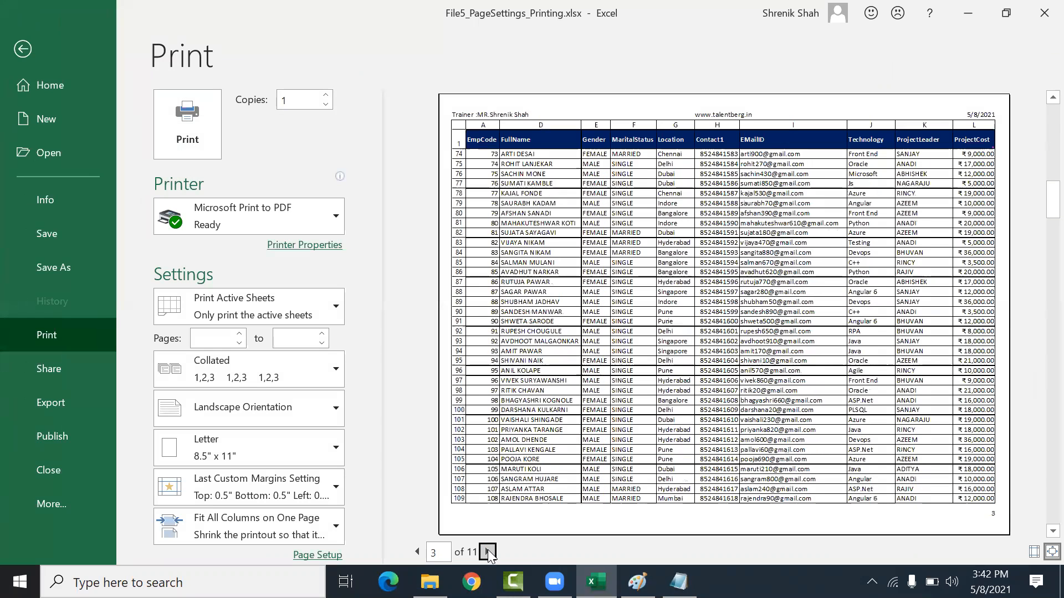
pyautogui.press('Escape')
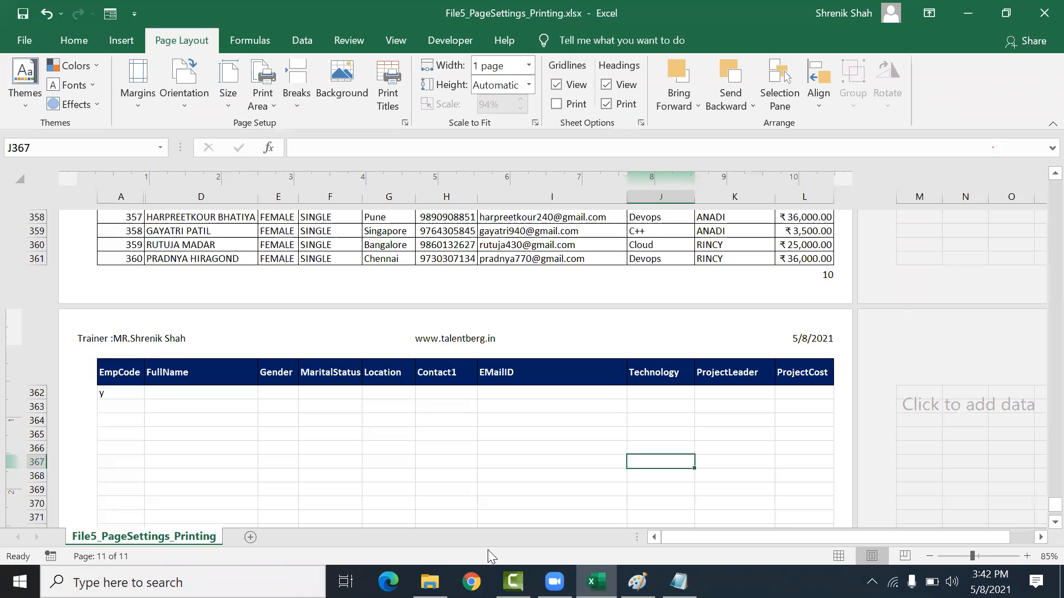
# Step: Turn off printing of row and column headings for the sheet
pyautogui.click(607, 104)
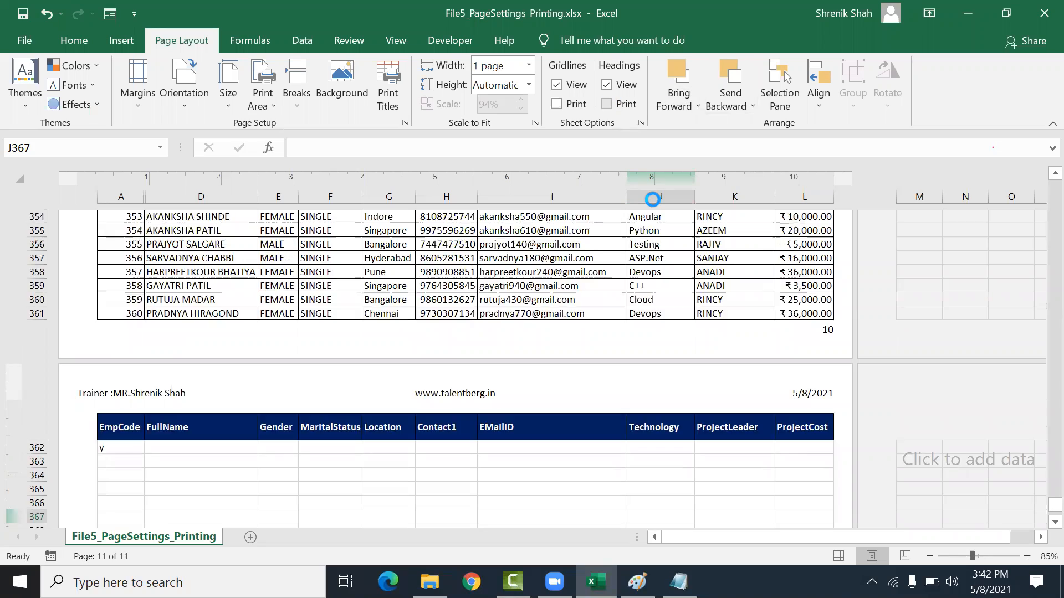
pyautogui.scroll(20, 652, 200)
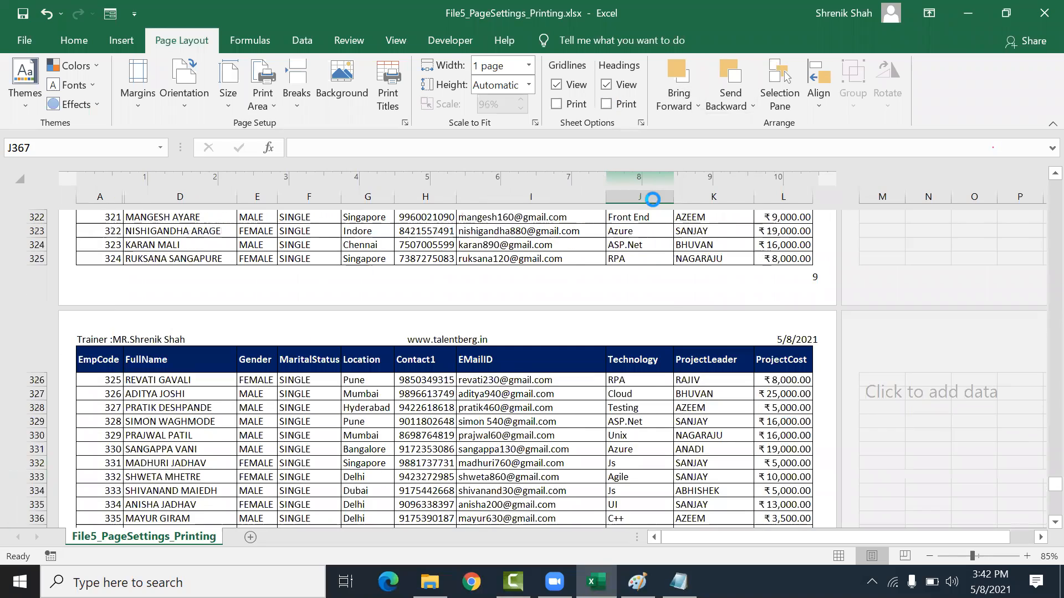
pyautogui.scroll(20, 652, 200)
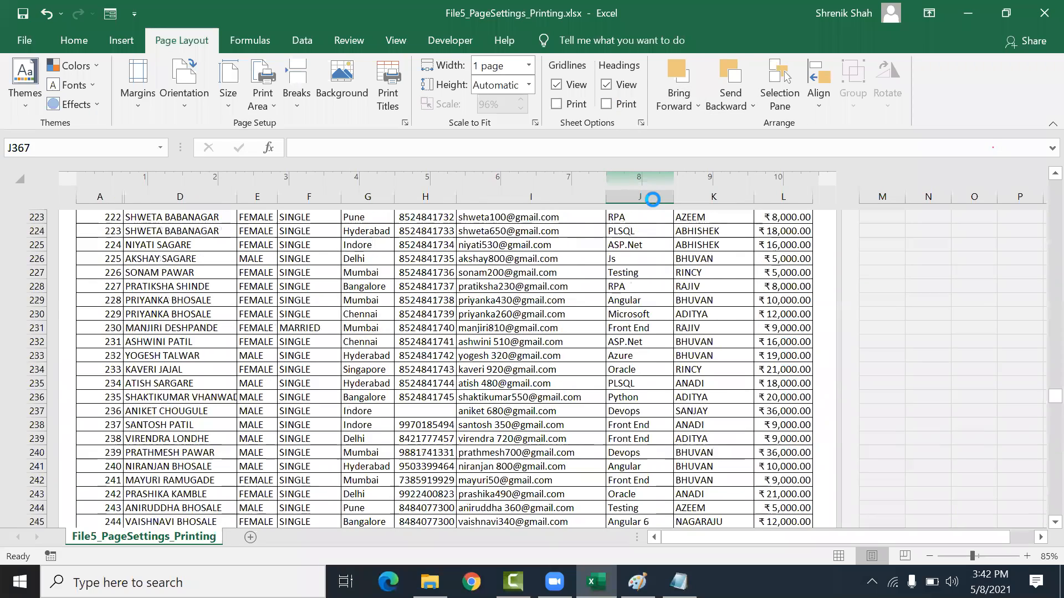
pyautogui.scroll(20, 666, 339)
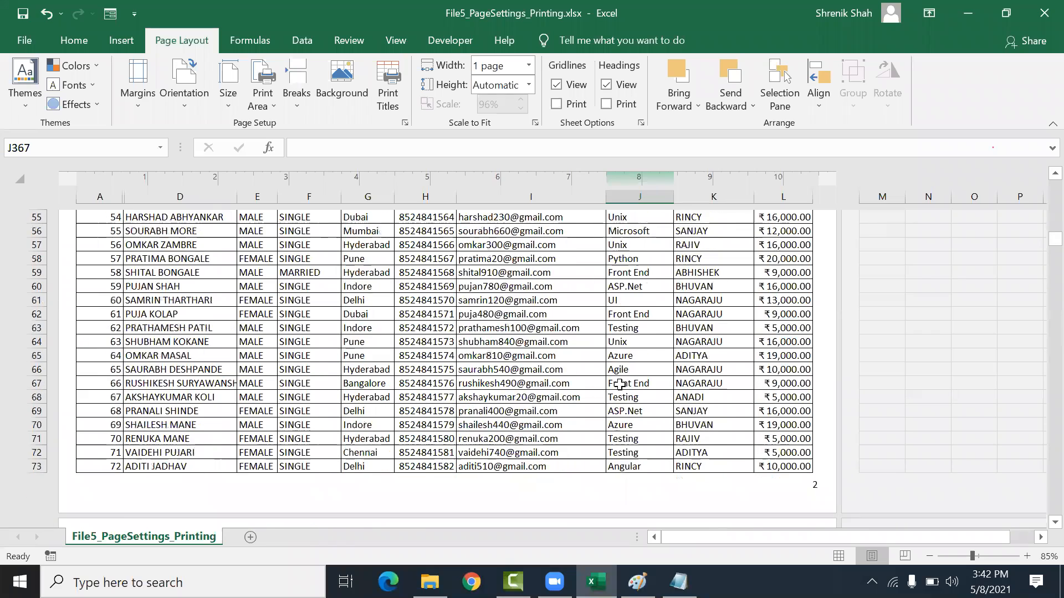
pyautogui.click(345, 398)
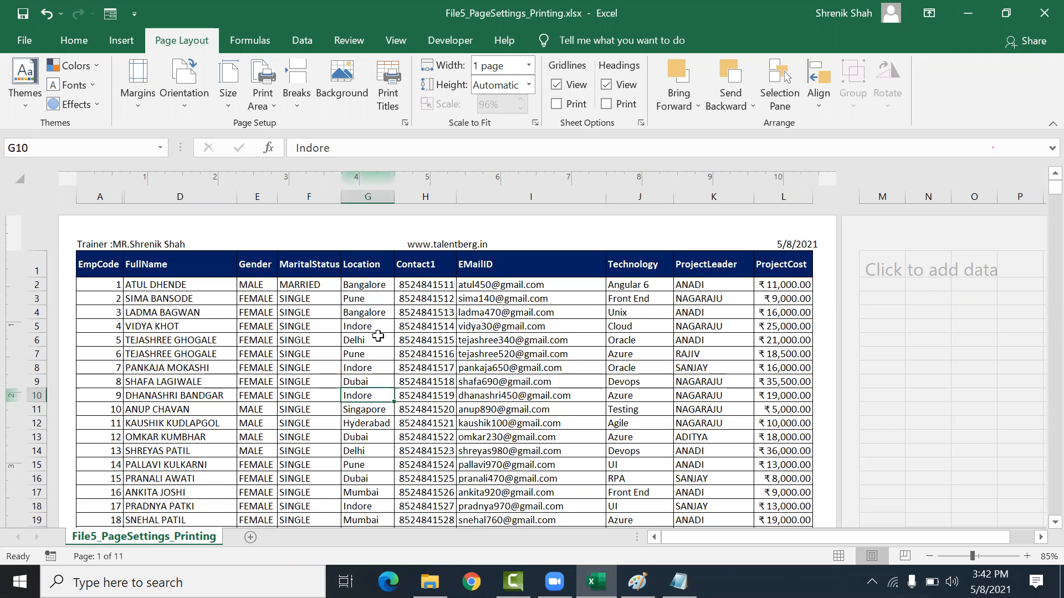
pyautogui.click(463, 370)
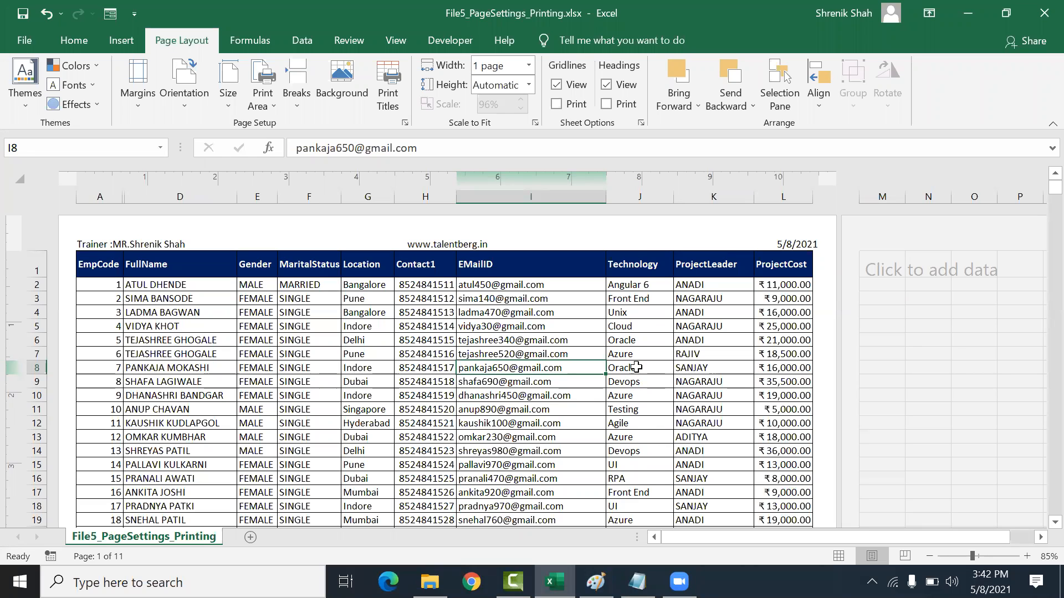
pyautogui.click(630, 410)
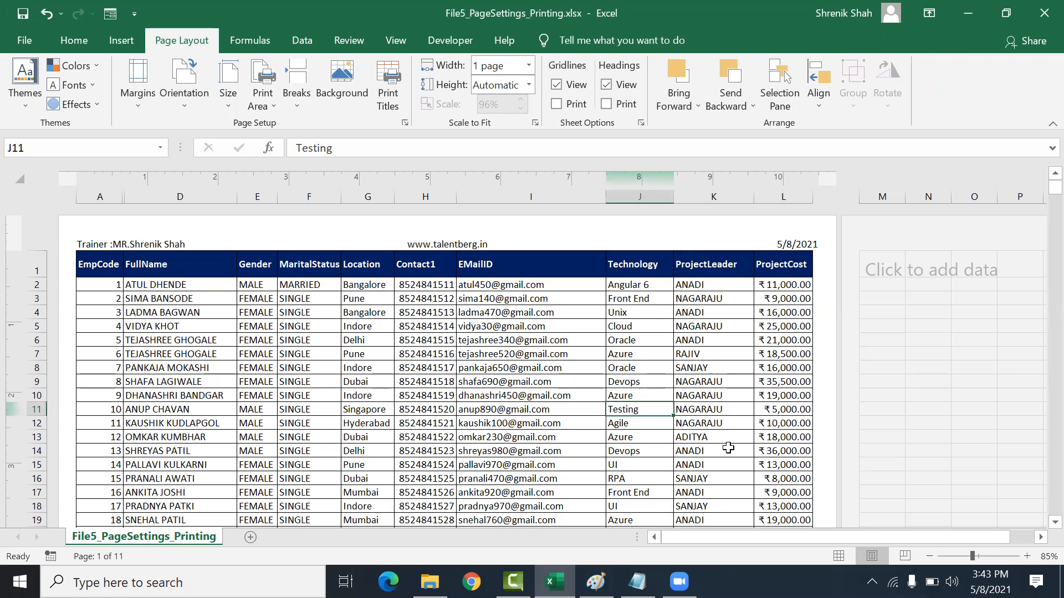
# Step: Turn on filtering for the table and filter the Technology column to show only Testing
pyautogui.click(74, 40)
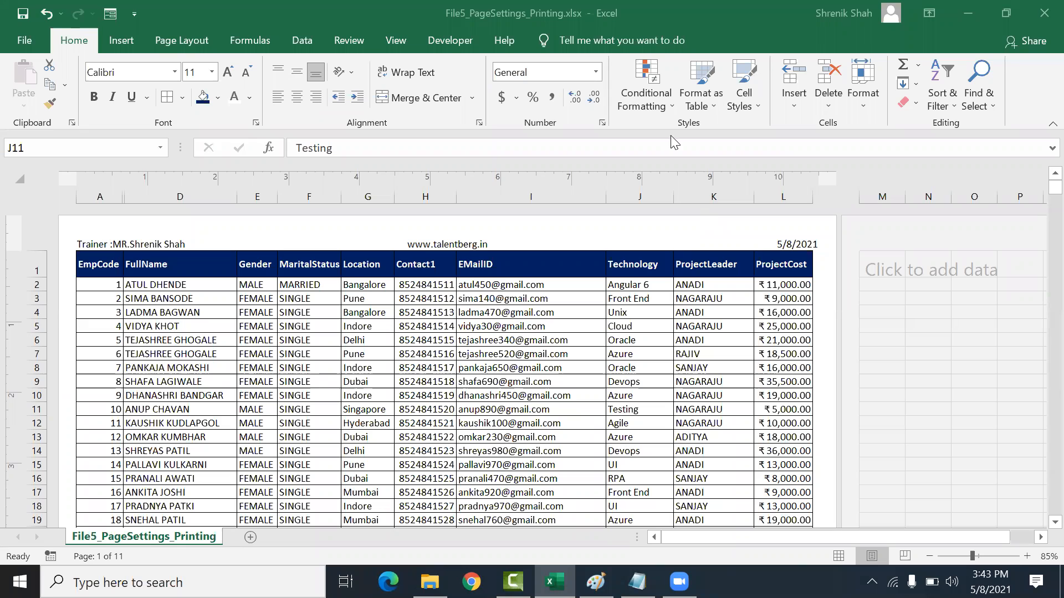
pyautogui.click(300, 40)
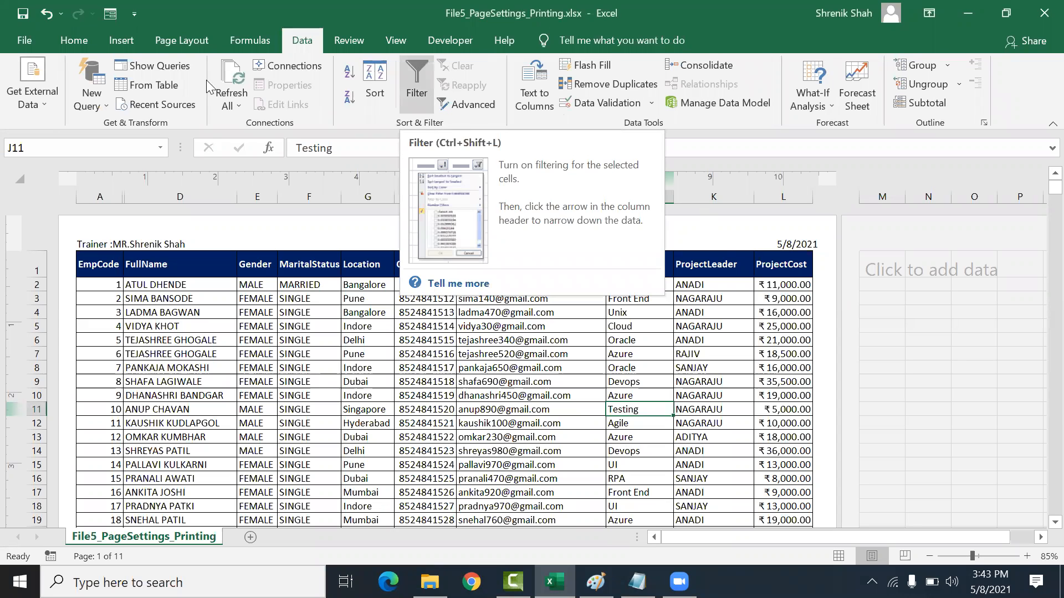
pyautogui.click(74, 40)
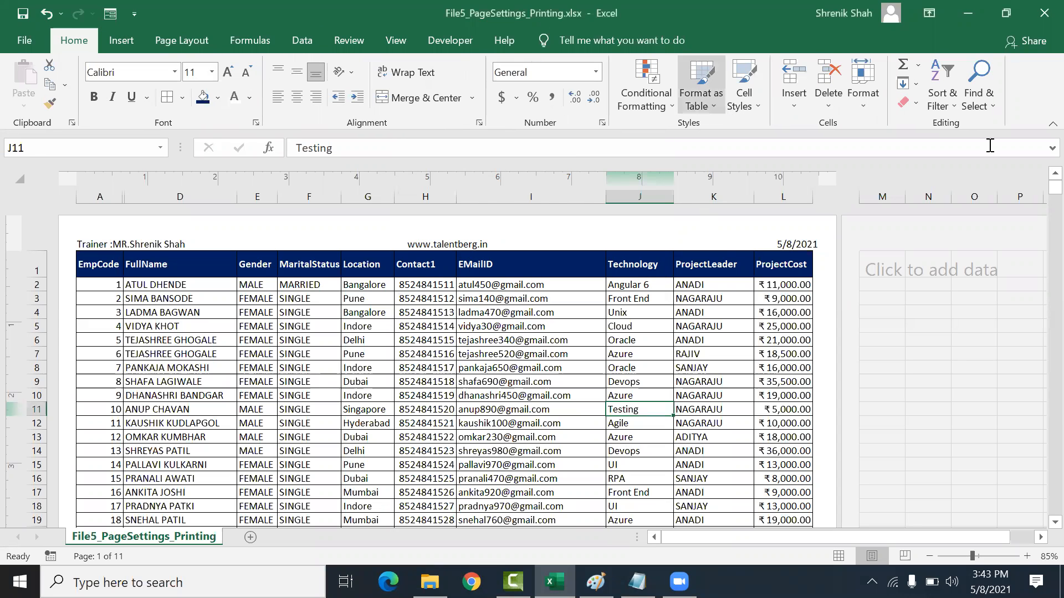
pyautogui.click(935, 93)
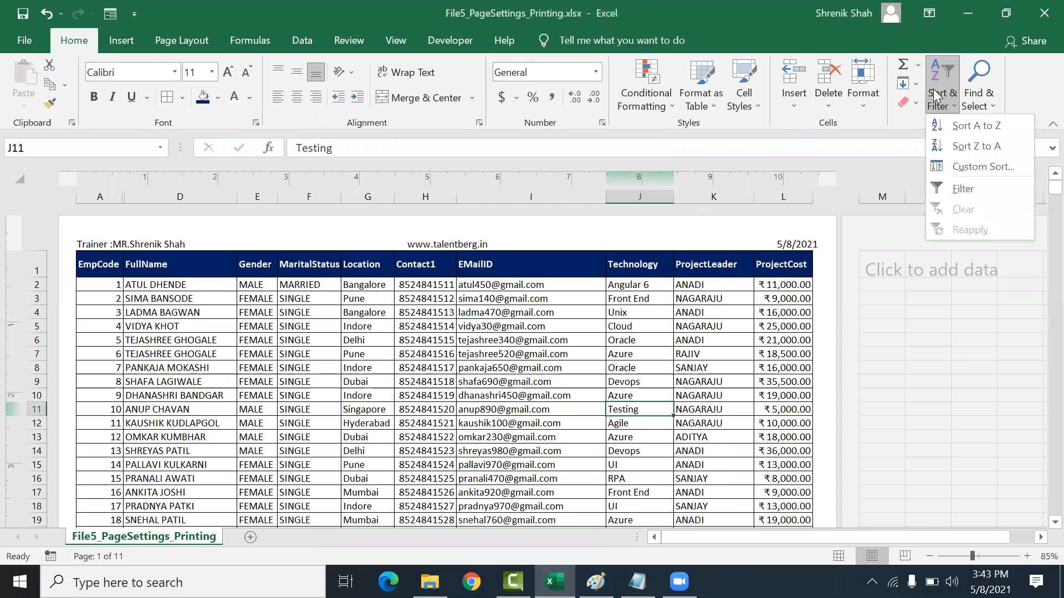
pyautogui.click(967, 187)
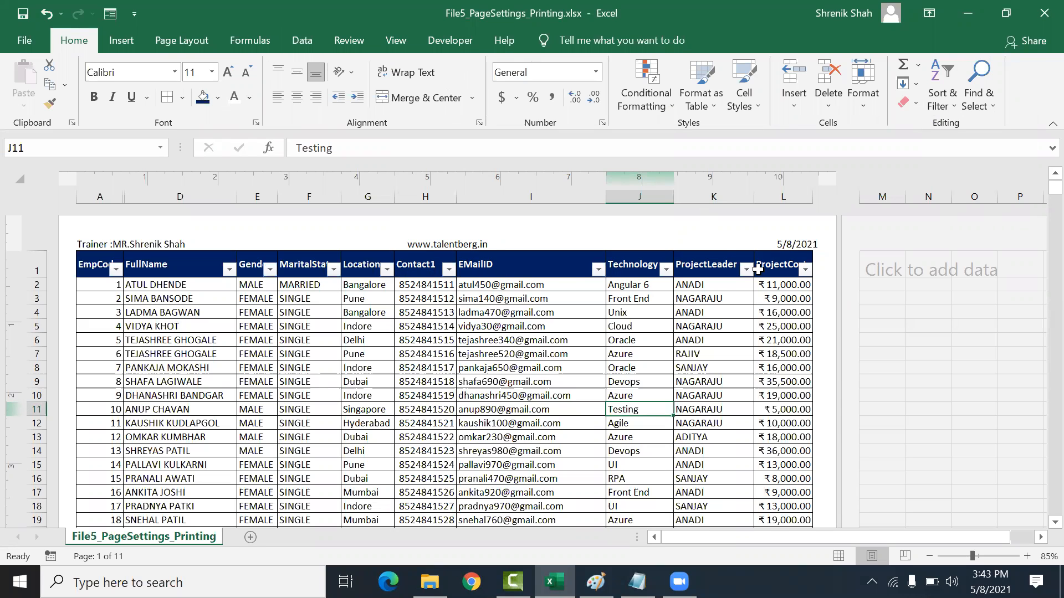
pyautogui.click(665, 270)
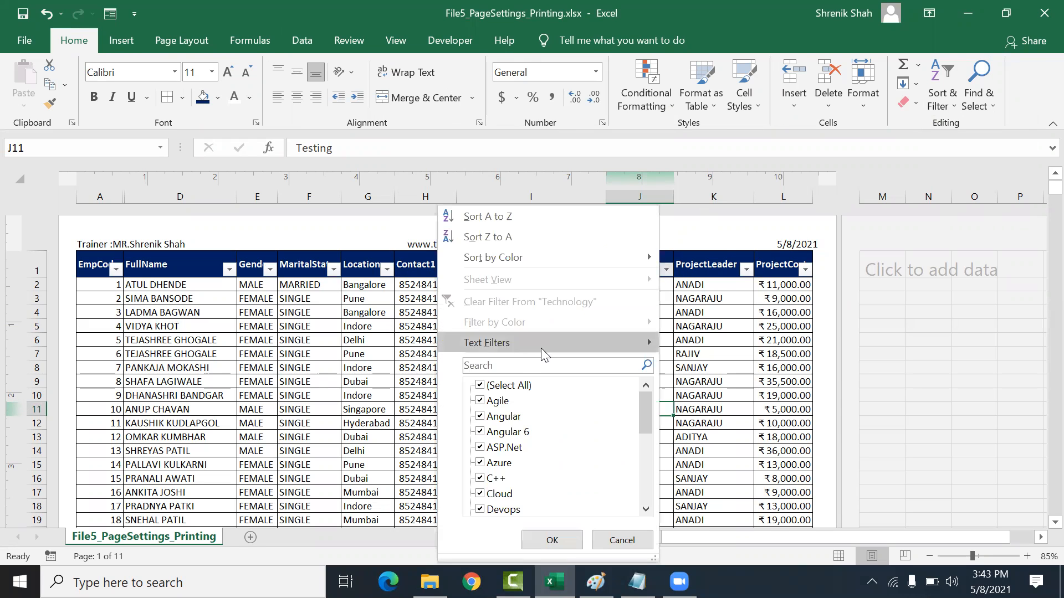
pyautogui.click(508, 387)
pyautogui.scroll(-5, 518, 403)
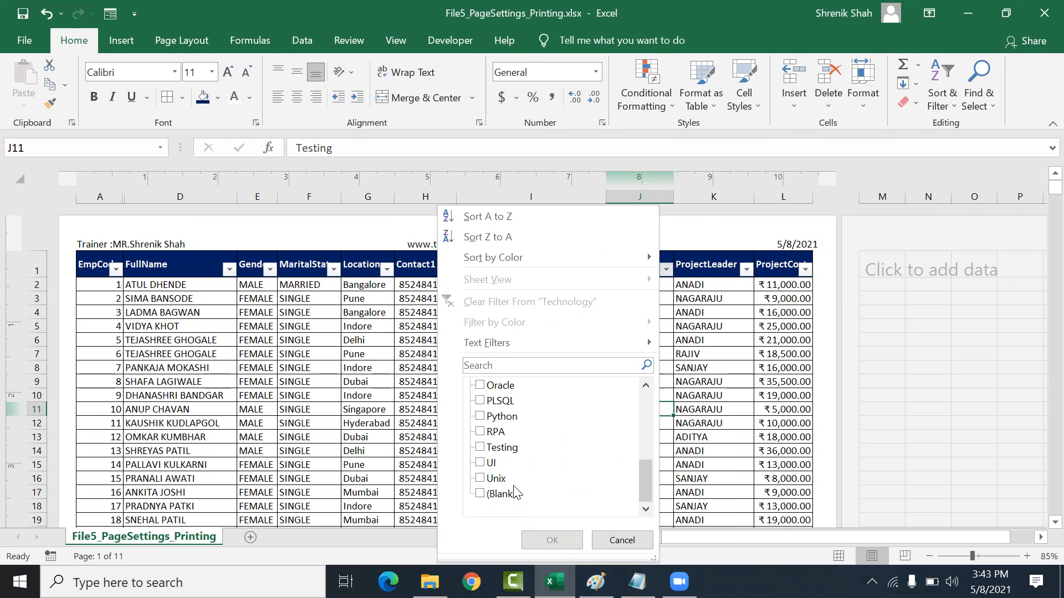
pyautogui.click(481, 447)
pyautogui.click(552, 540)
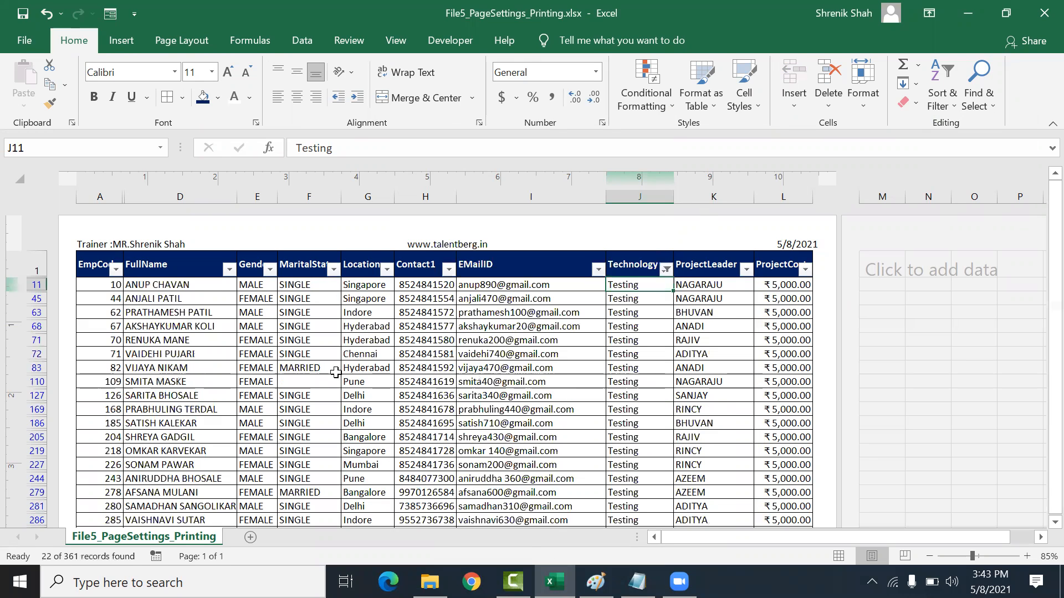
# Step: Clear the filter from the Technology column and turn filtering off
pyautogui.scroll(-5, 391, 346)
pyautogui.scroll(5, 391, 347)
pyautogui.scroll(-3, 392, 350)
pyautogui.scroll(1, 393, 355)
pyautogui.scroll(1, 393, 355)
pyautogui.click(662, 276)
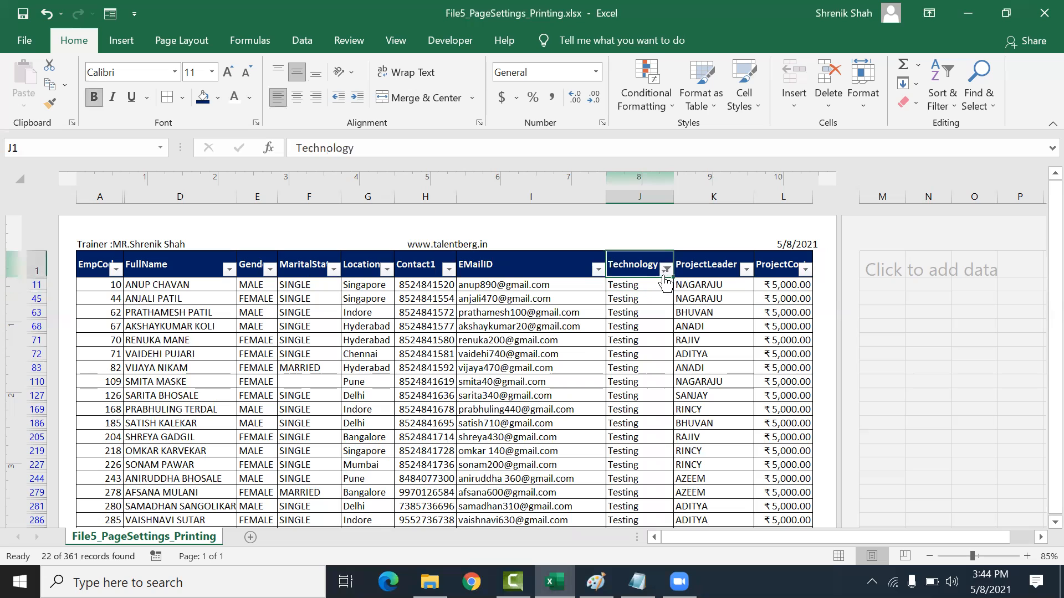
pyautogui.click(666, 270)
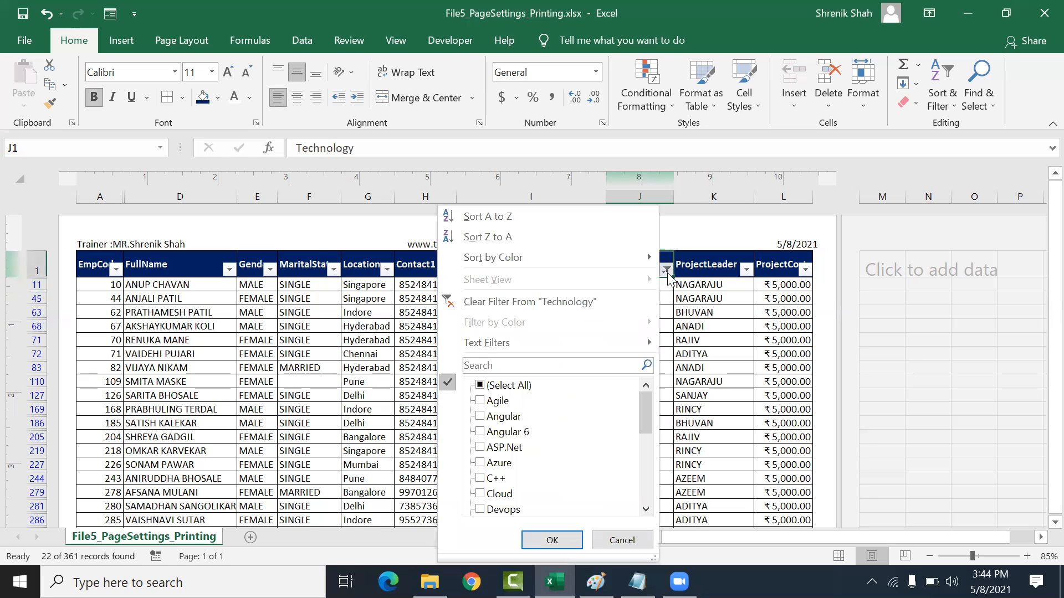
pyautogui.click(560, 300)
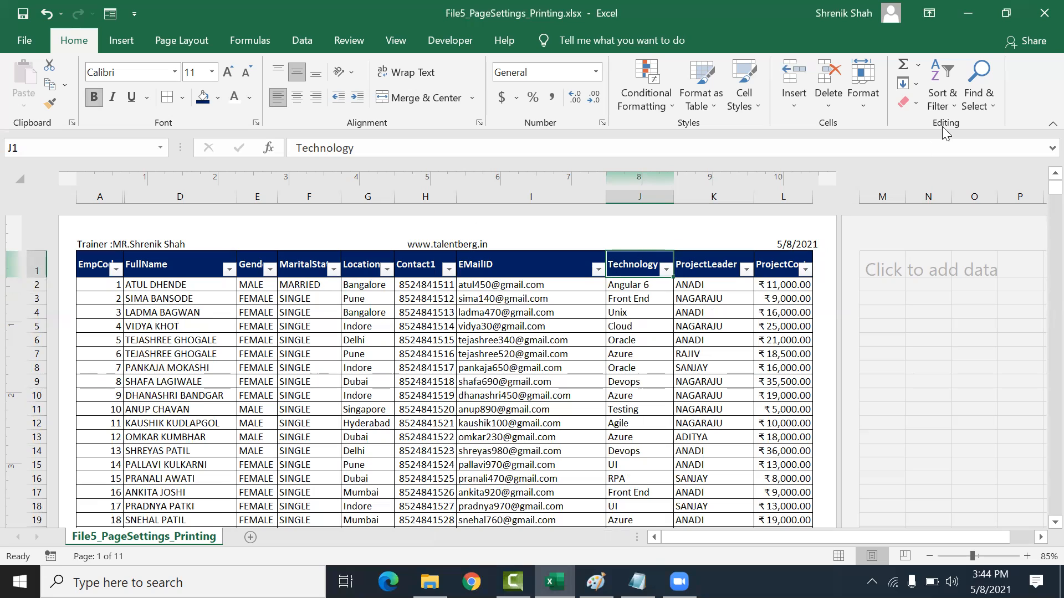
pyautogui.click(942, 105)
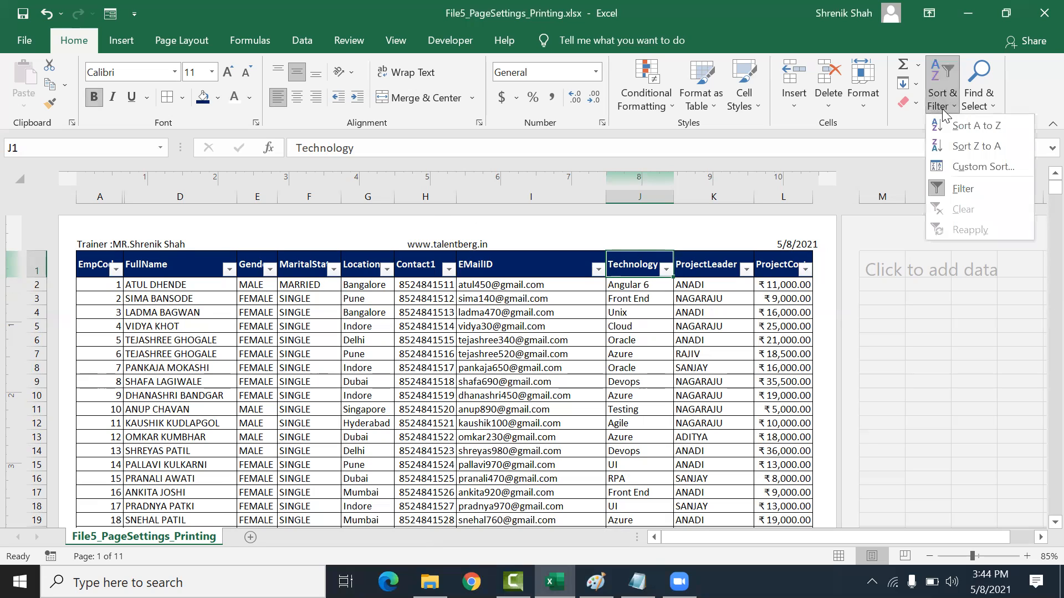
pyautogui.click(936, 190)
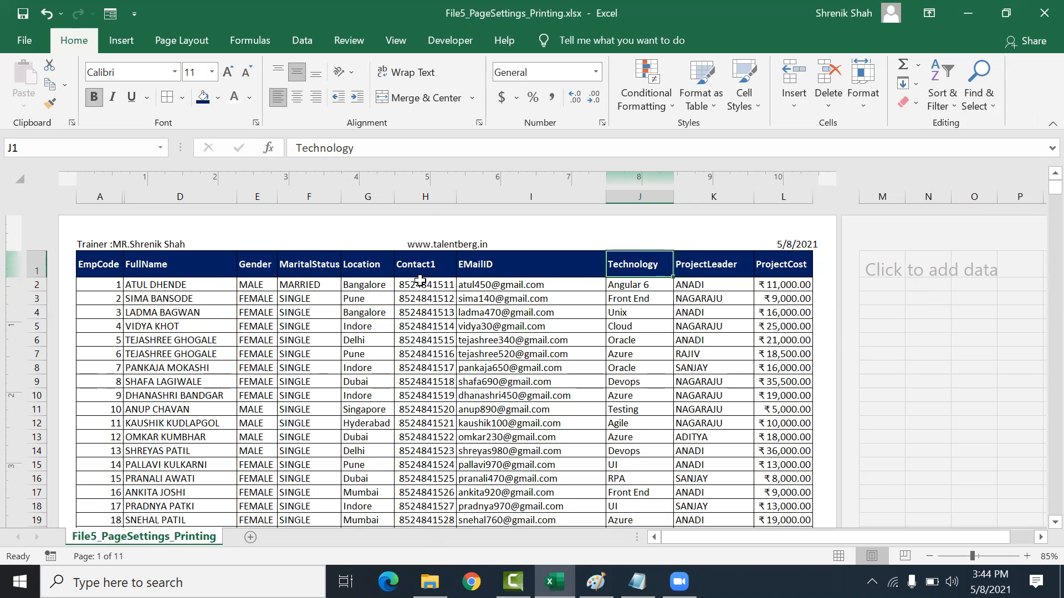
# Step: Switch to Notepad to review the page setup notes, then return to the Excel workbook
pyautogui.click(438, 357)
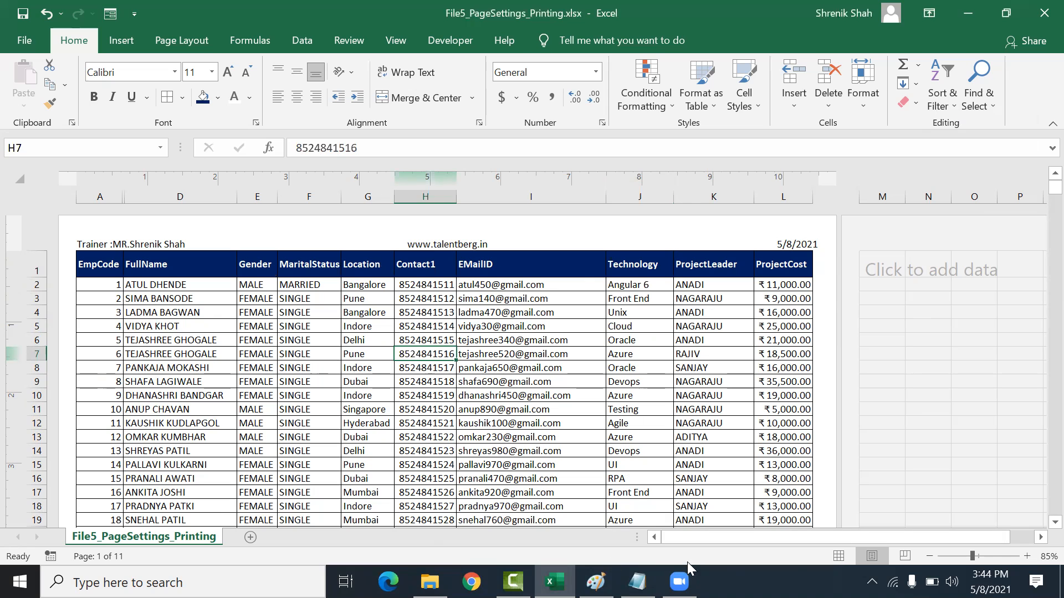
pyautogui.click(637, 581)
pyautogui.click(468, 246)
pyautogui.scroll(-2, 468, 246)
pyautogui.scroll(2, 468, 246)
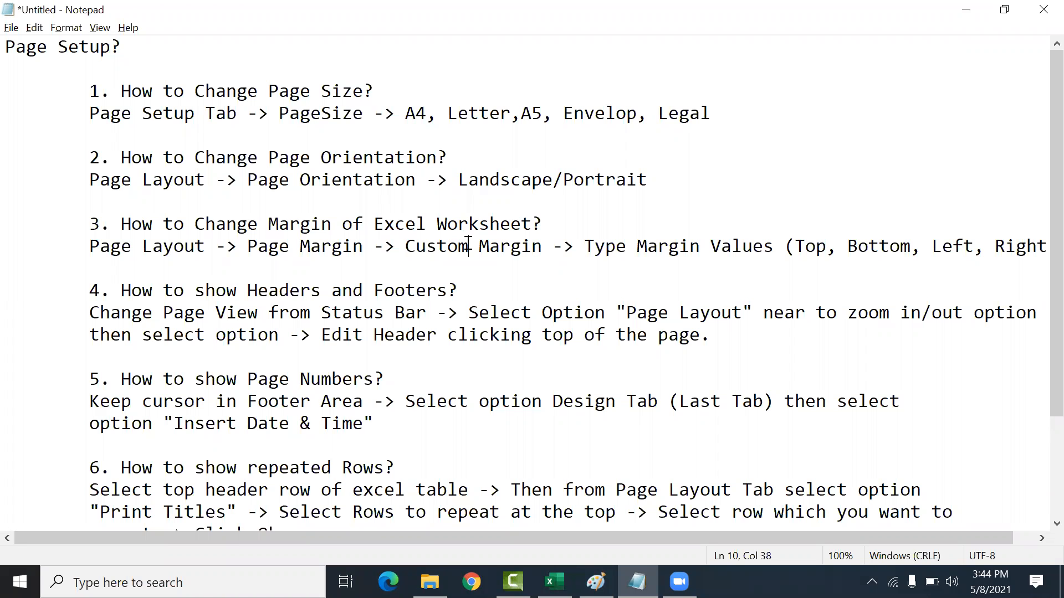
pyautogui.moveTo(431, 88); pyautogui.dragTo(468, 490)
pyautogui.click(485, 364)
pyautogui.scroll(-2, 485, 364)
pyautogui.scroll(2, 485, 363)
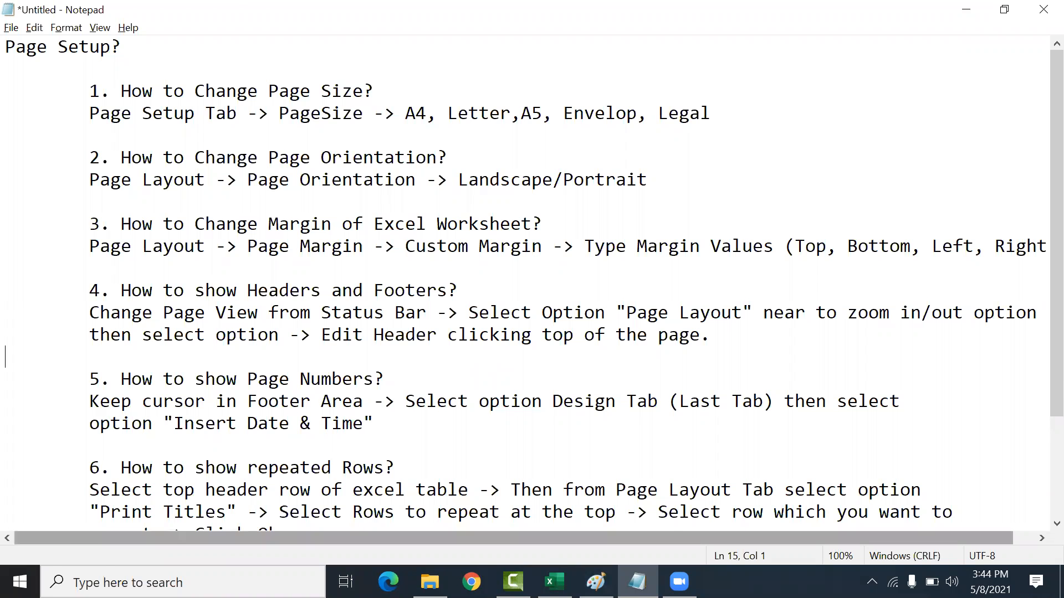
pyautogui.hotkey('alt', 'Tab')
pyautogui.click(570, 282)
pyautogui.click(546, 314)
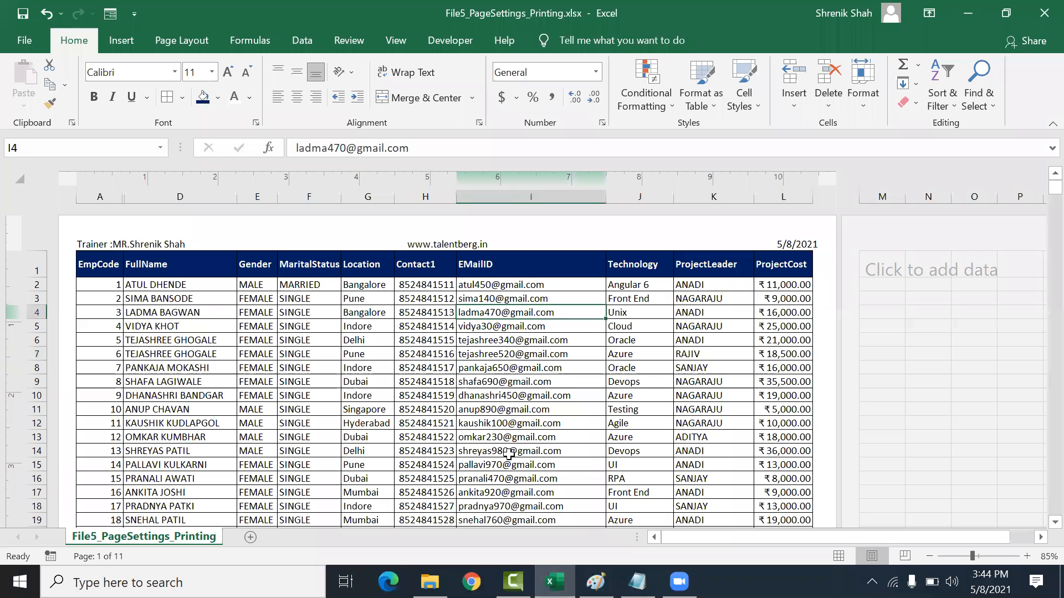